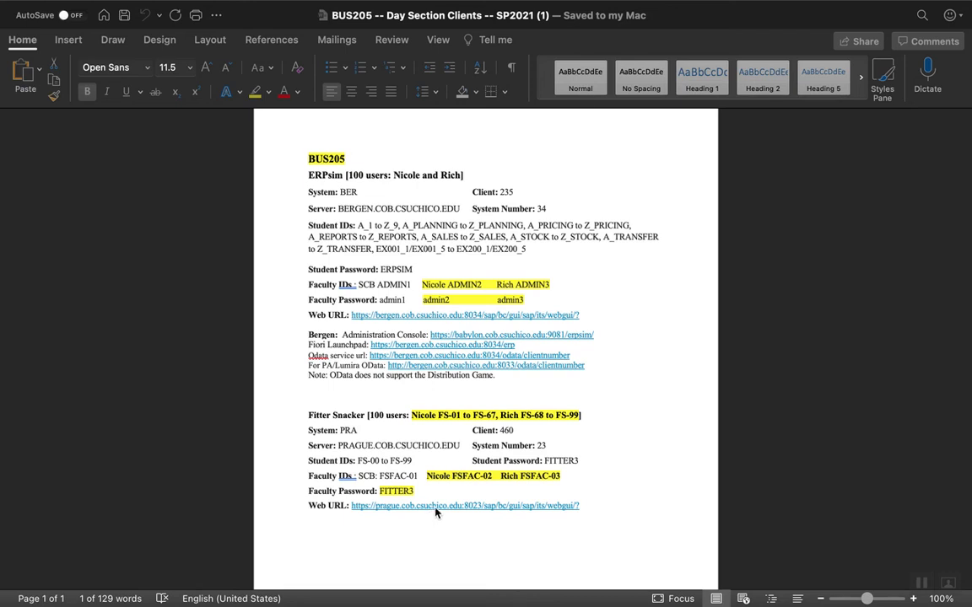
Open the Fitter Snacker web URL from the client document and start the logon to client 460.
left_click(437, 512)
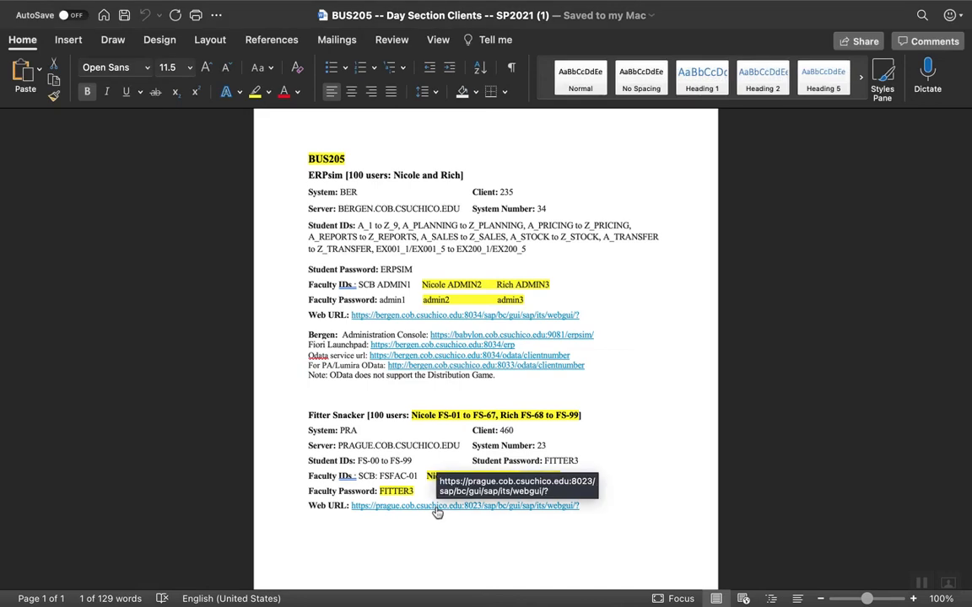
left_click(437, 508)
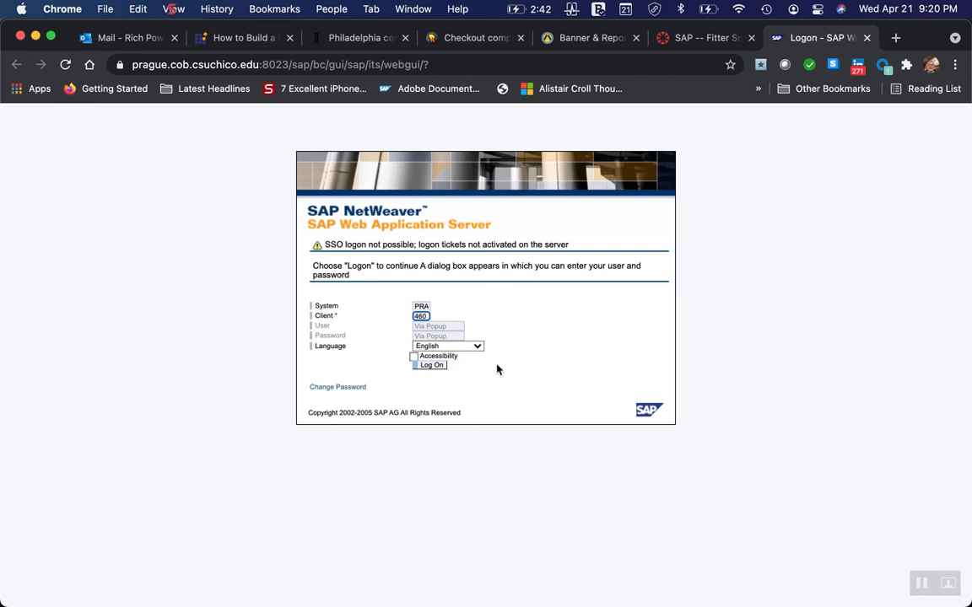
left_click(441, 366)
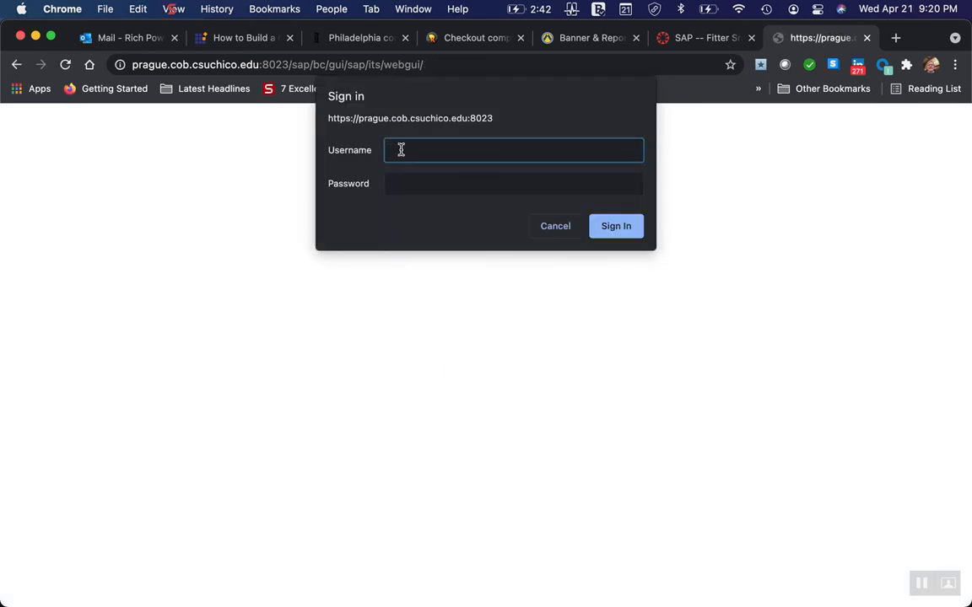
Enter the faculty username and the account password in the sign-in prompt, and sign in to SAP.
type("FSFAC-03")
left_click(397, 181)
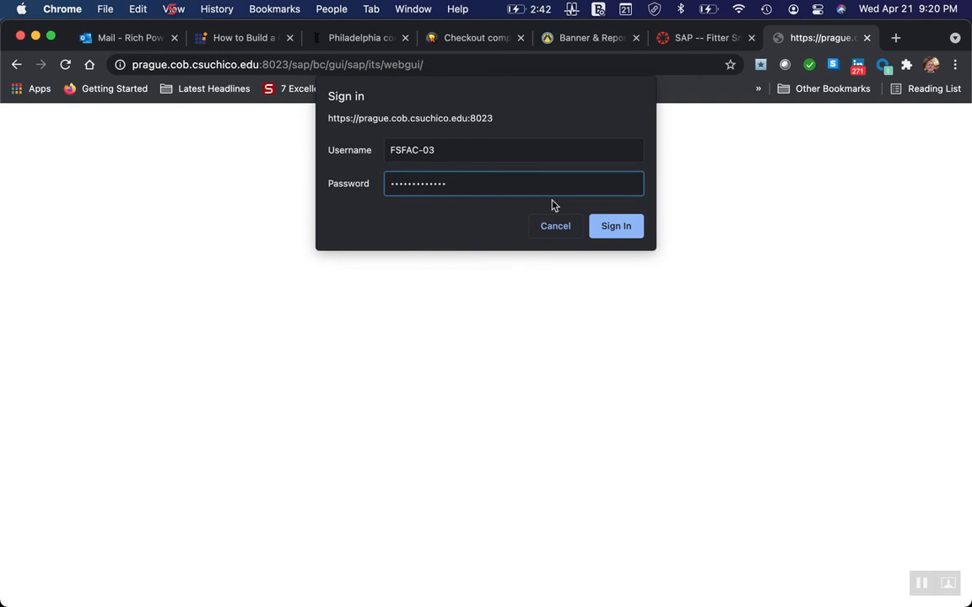
left_click(613, 228)
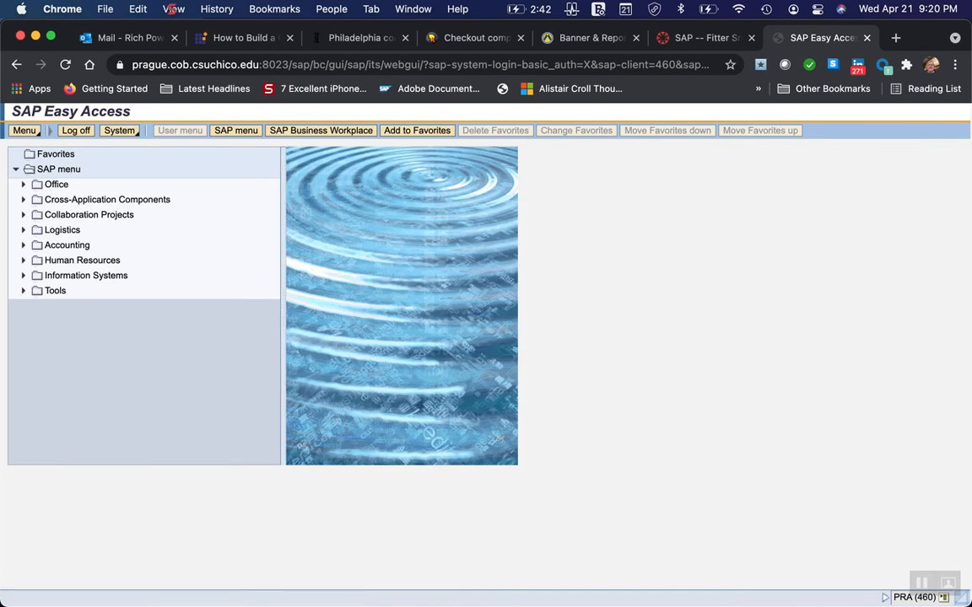
Switch to Word and bring up the document "SAP -- Fitter Snacker Purchasing -- Instructions (1)".
mouse_move(705, 603)
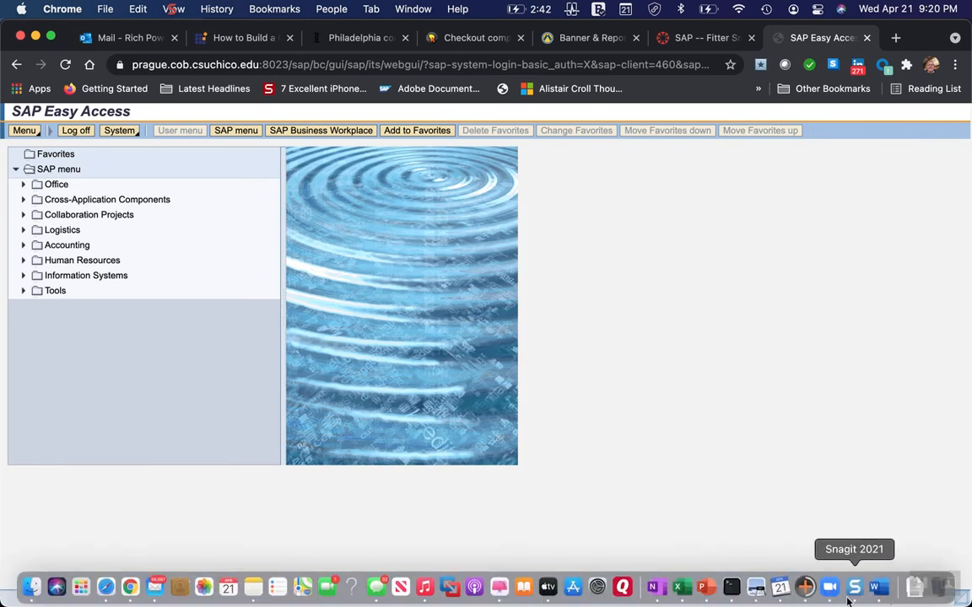
left_click(878, 590)
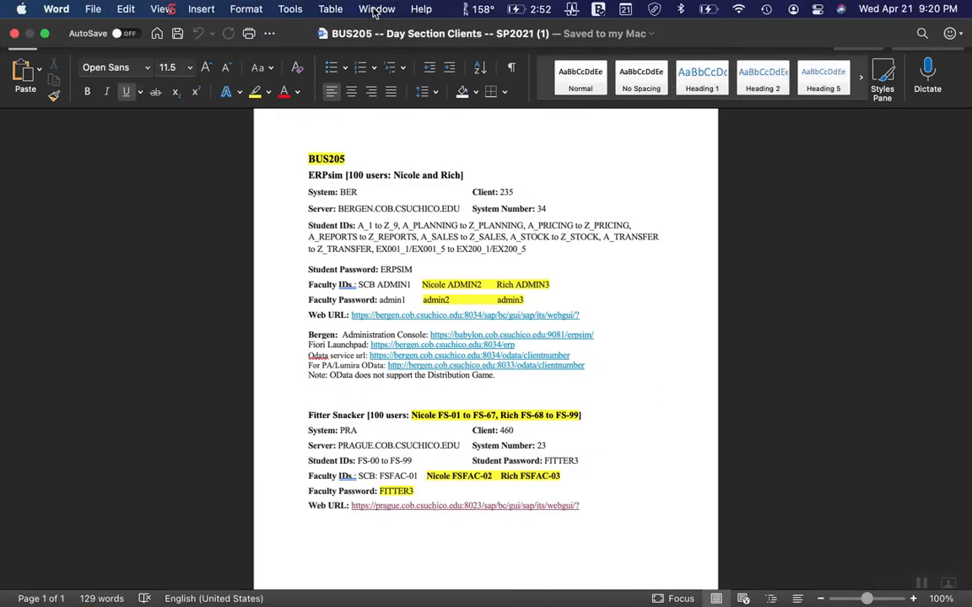
left_click(375, 9)
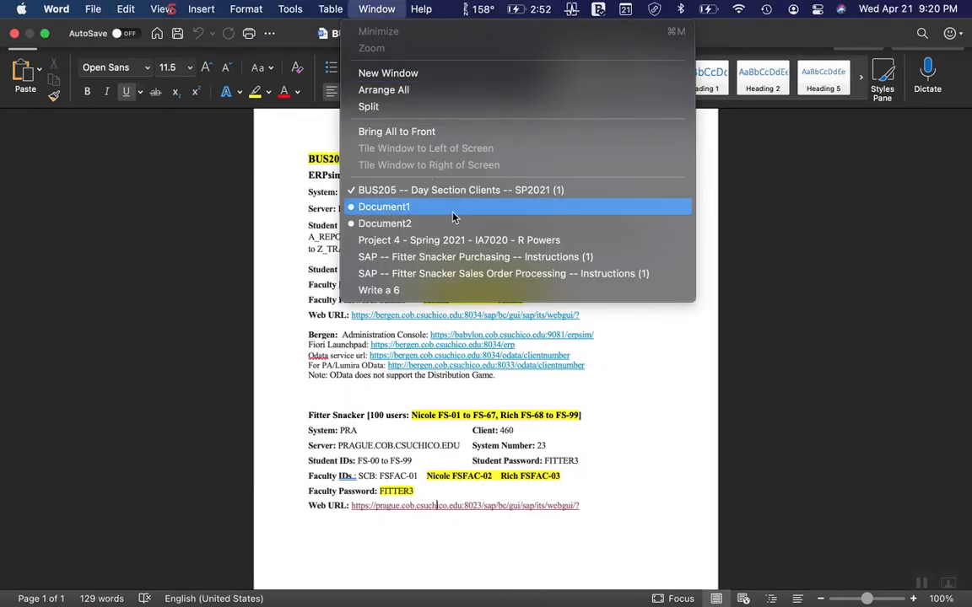
left_click(452, 263)
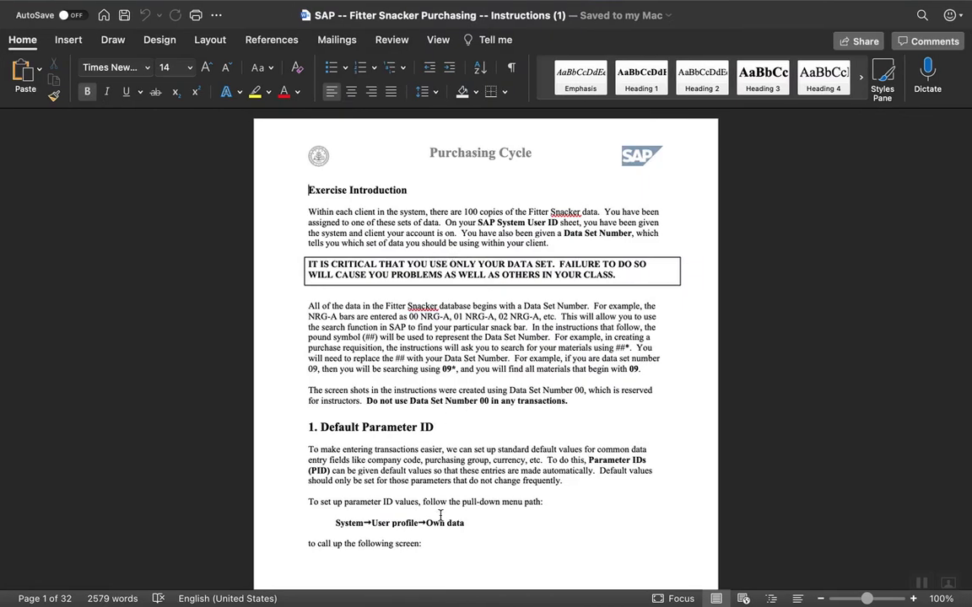
Look through the Default Parameter ID section of the instructions, including the parameter table and the Purchasing Group example.
scroll(473, 499, "down", 5)
scroll(473, 504, "down", 19)
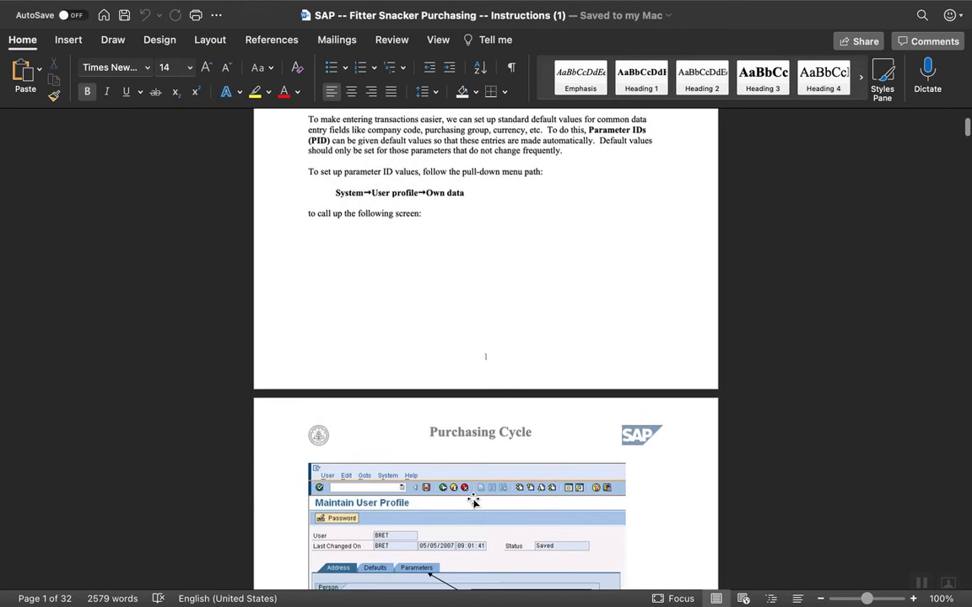
scroll(473, 499, "down", 8)
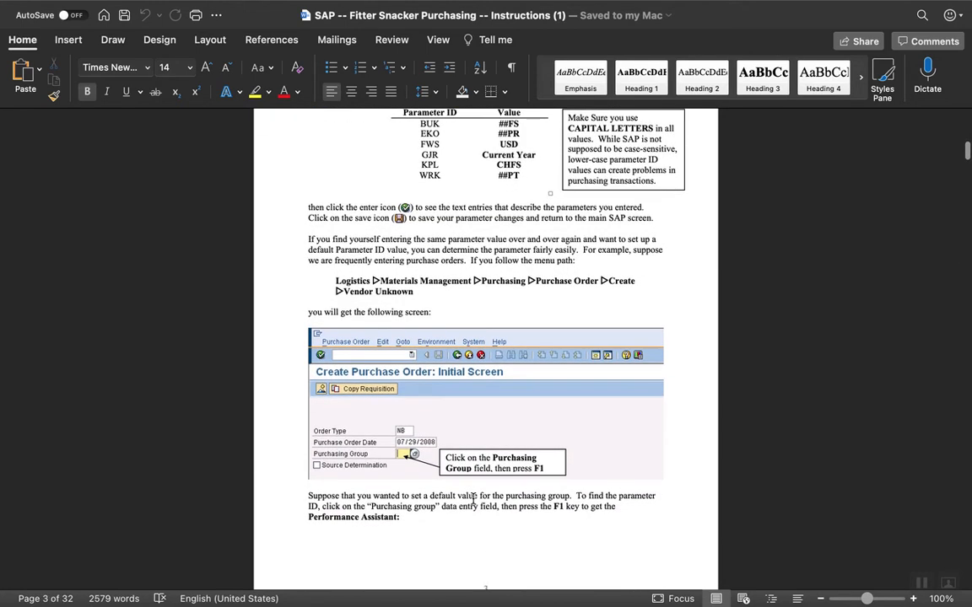
scroll(474, 498, "up", 5)
scroll(474, 498, "up", 2)
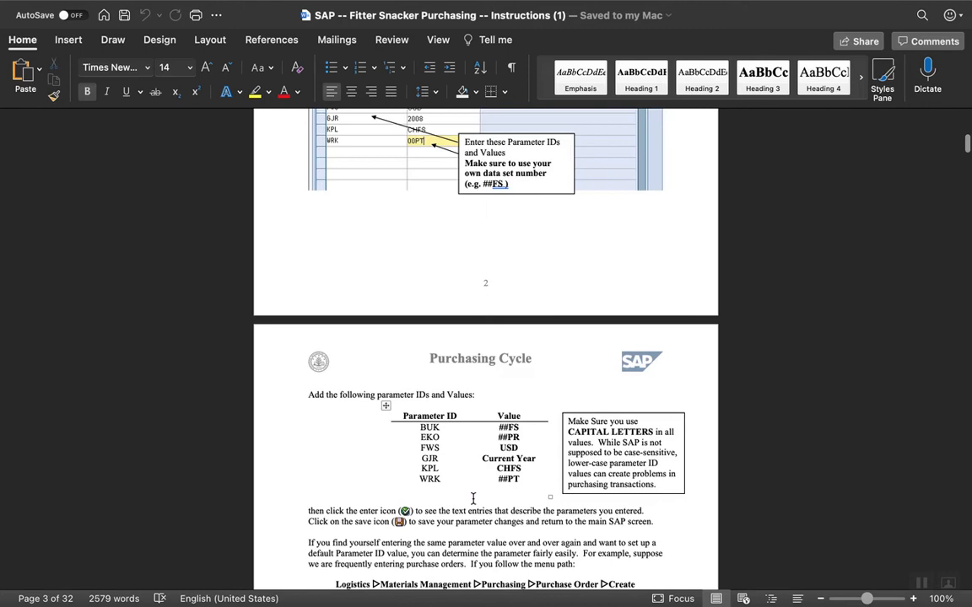
scroll(474, 498, "down", 2)
scroll(474, 498, "down", 10)
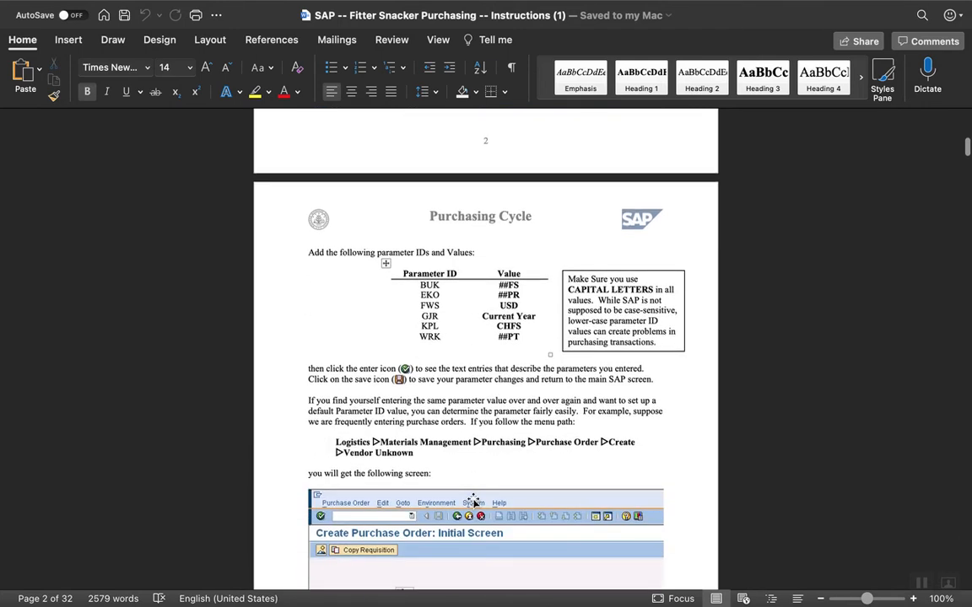
scroll(473, 504, "down", 12)
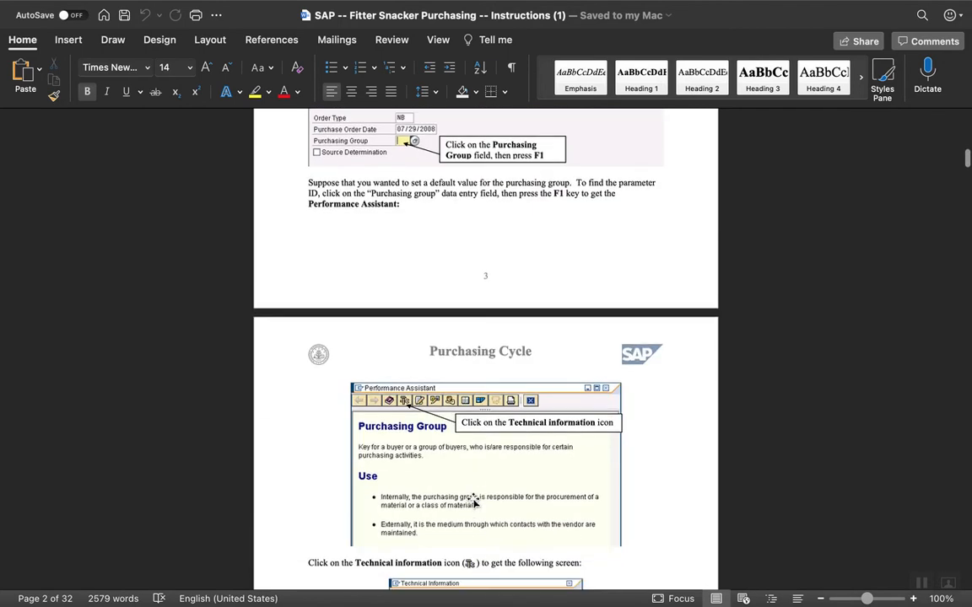
scroll(473, 503, "down", 7)
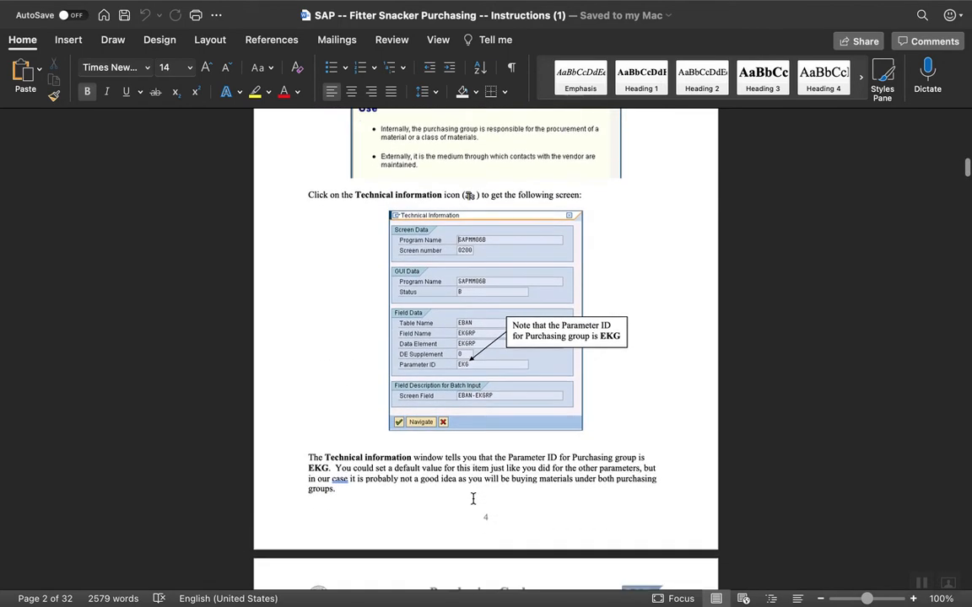
scroll(473, 499, "down", 6)
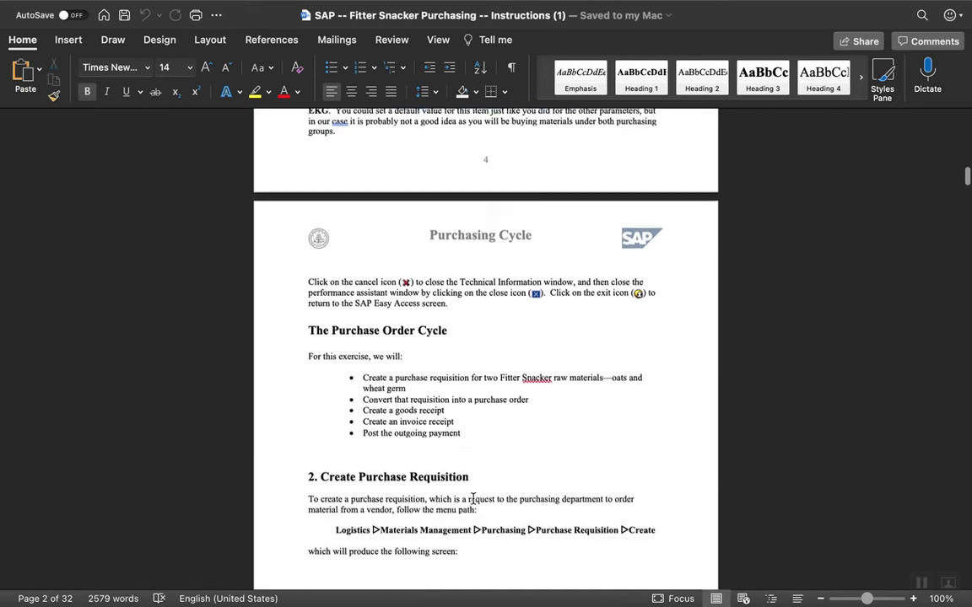
Read the Purchase Order Cycle overview and the menu path for creating a purchase requisition, with the page enlarged to 150%.
scroll(473, 499, "up", 5)
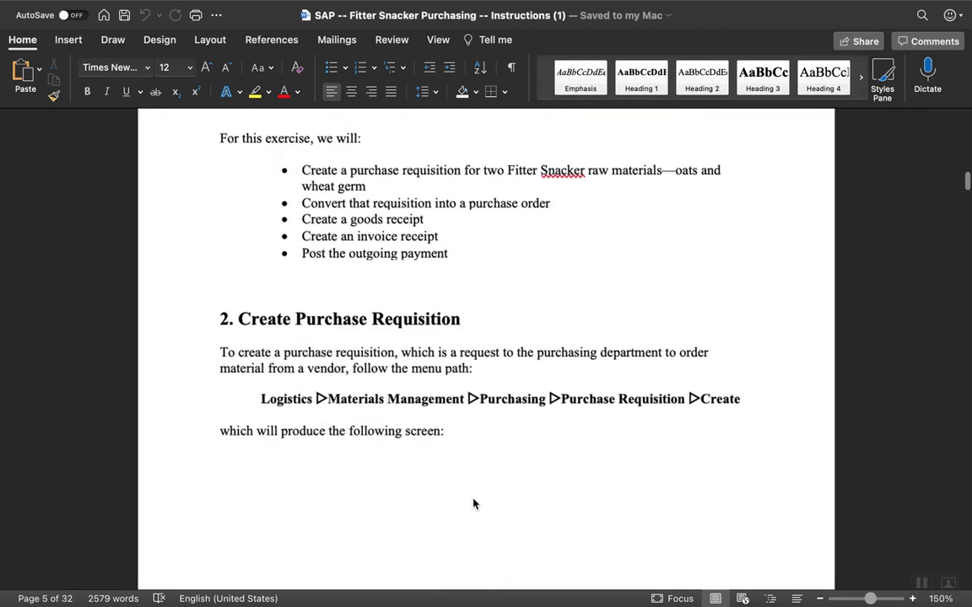
right_click(474, 502)
left_click(441, 501)
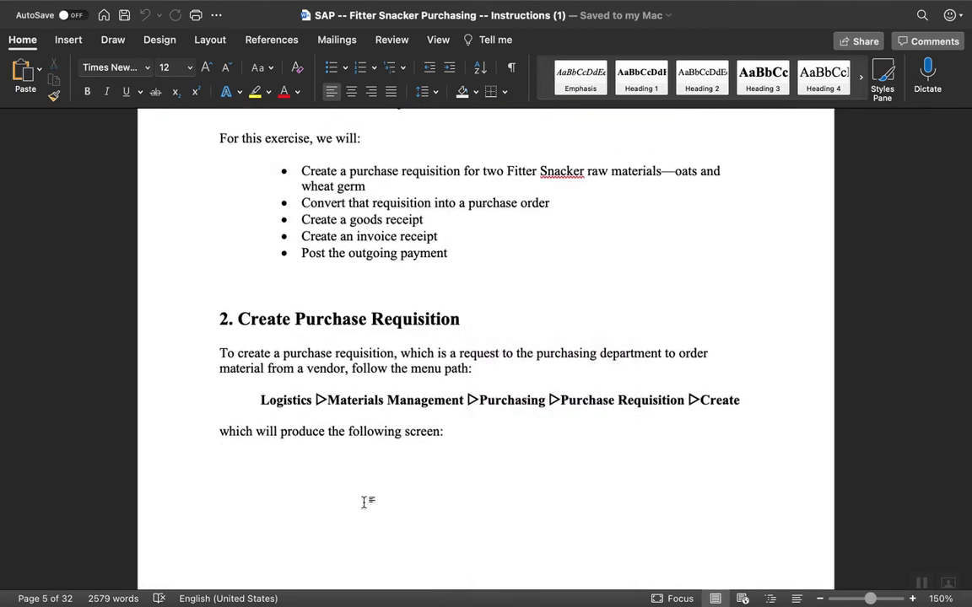
scroll(499, 299, "up", 7)
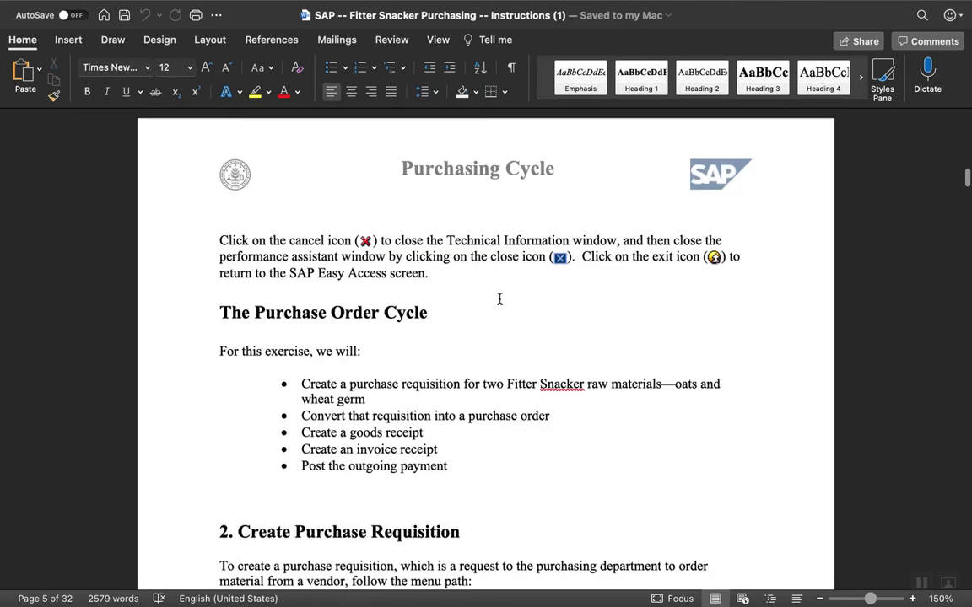
scroll(499, 300, "down", 2)
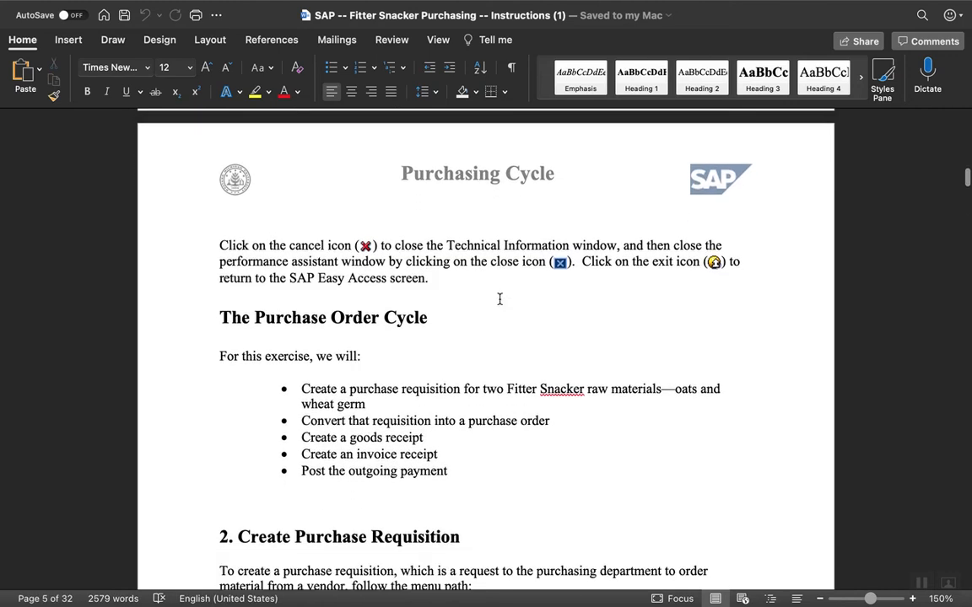
scroll(500, 299, "down", 8)
scroll(499, 300, "down", 4)
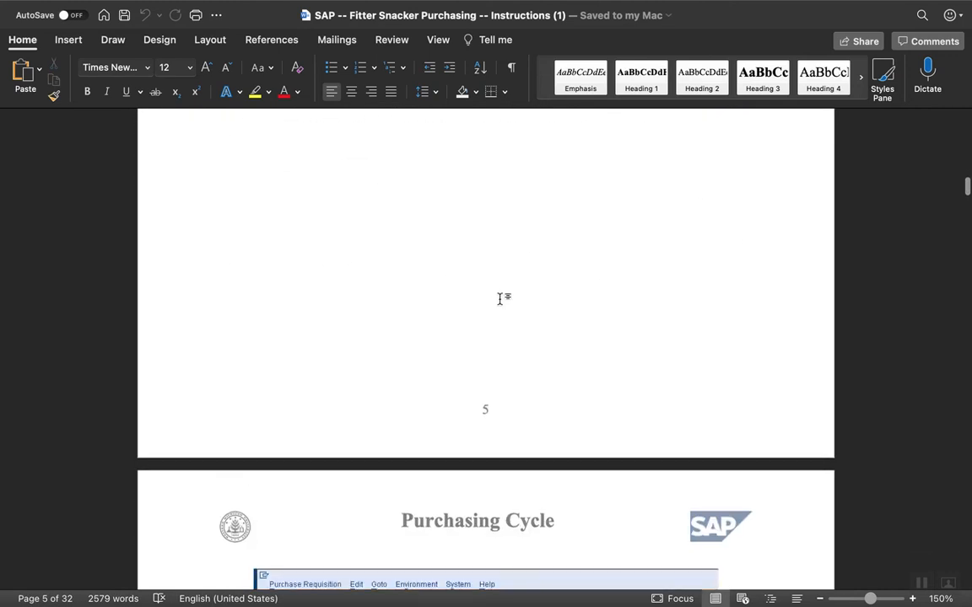
scroll(499, 299, "up", 11)
scroll(498, 299, "down", 5)
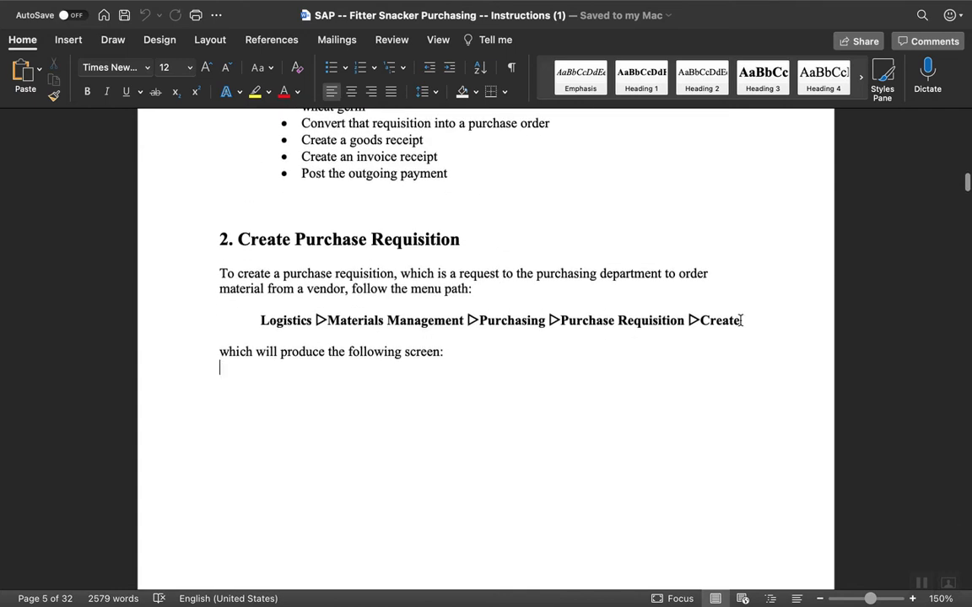
Switch to Chrome and open Logistics > Materials Management > Purchasing > Purchase Requisition > Create in SAP Easy Access.
mouse_move(622, 601)
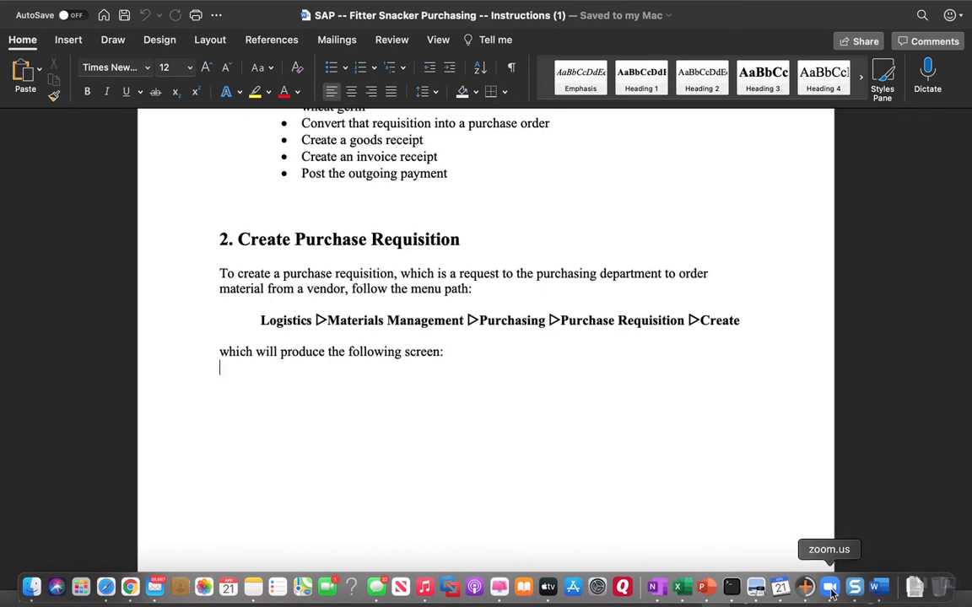
left_click(128, 587)
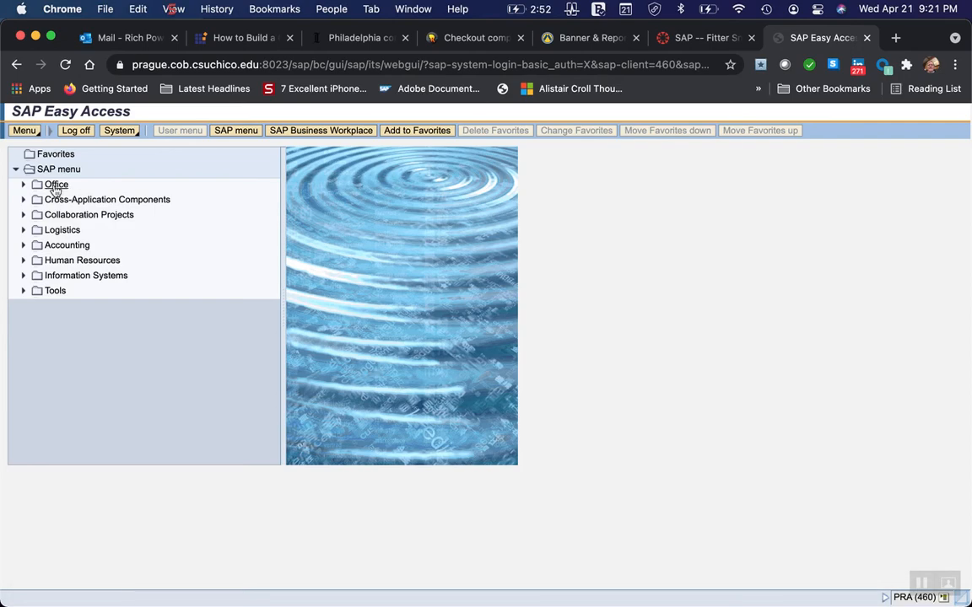
left_click(24, 230)
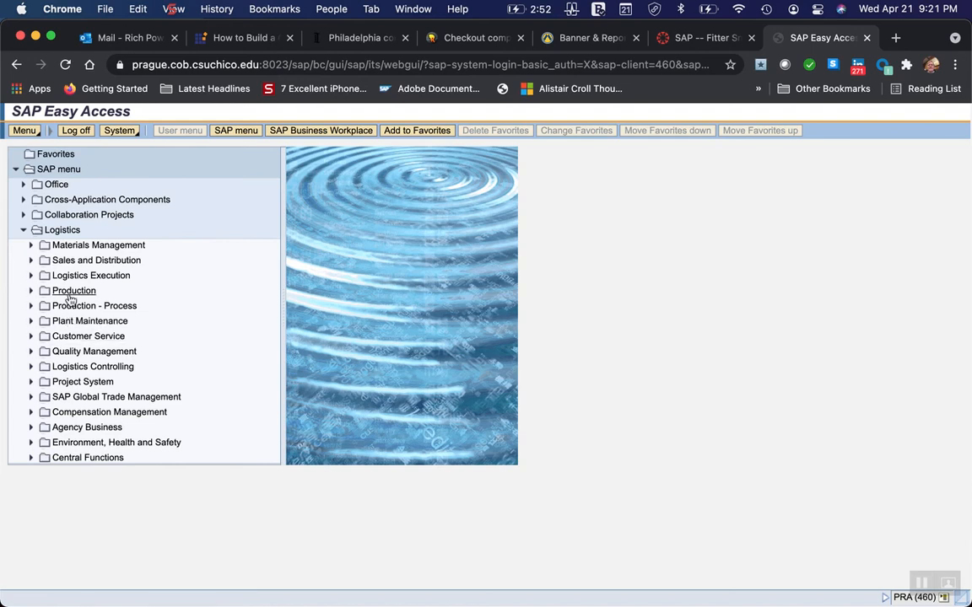
left_click(33, 245)
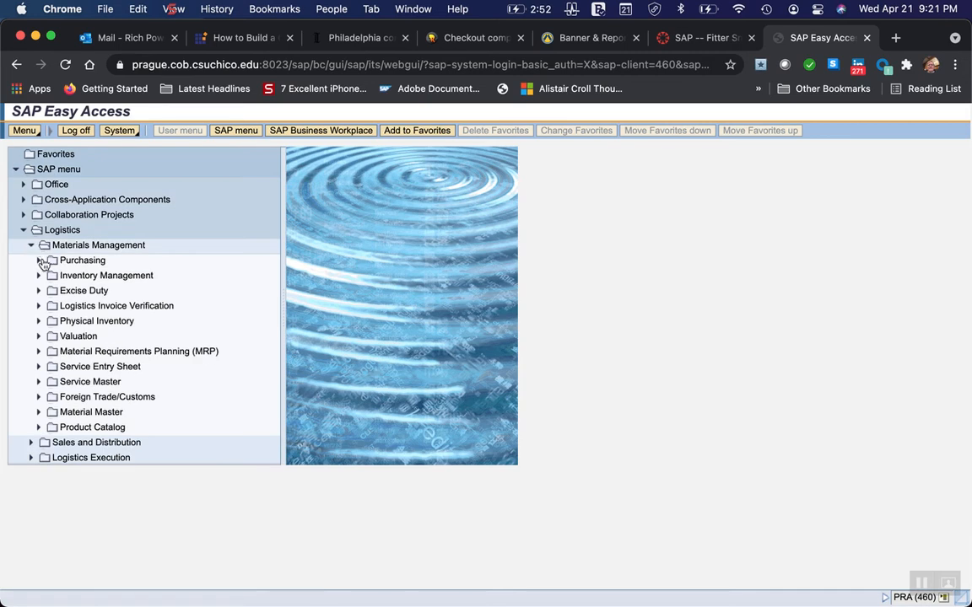
left_click(38, 262)
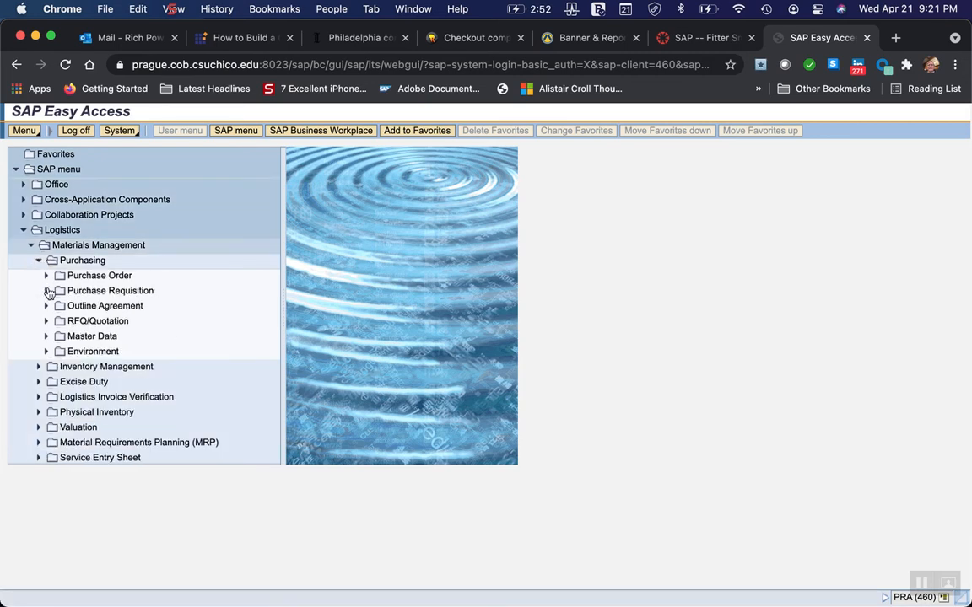
left_click(47, 291)
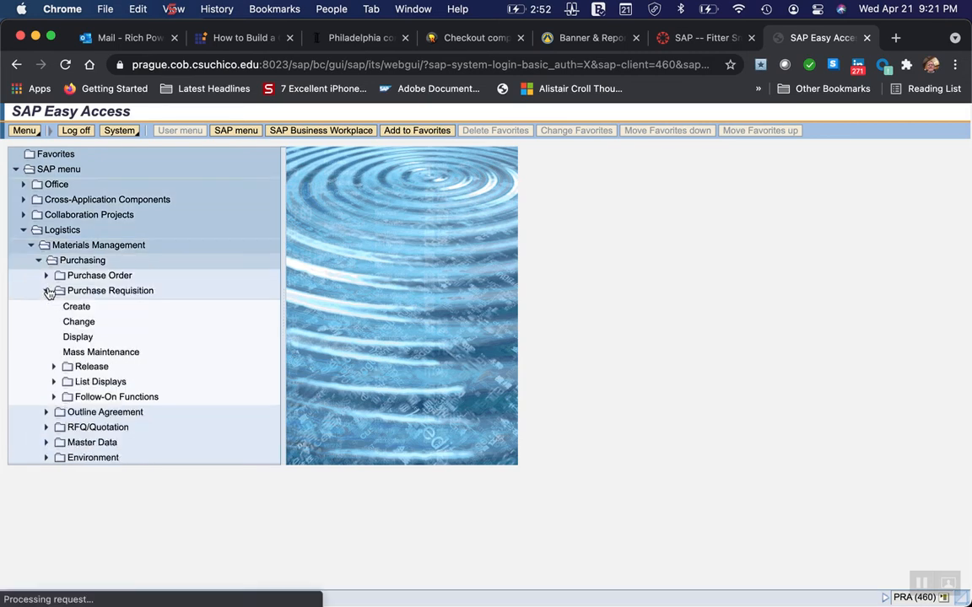
left_click(87, 307)
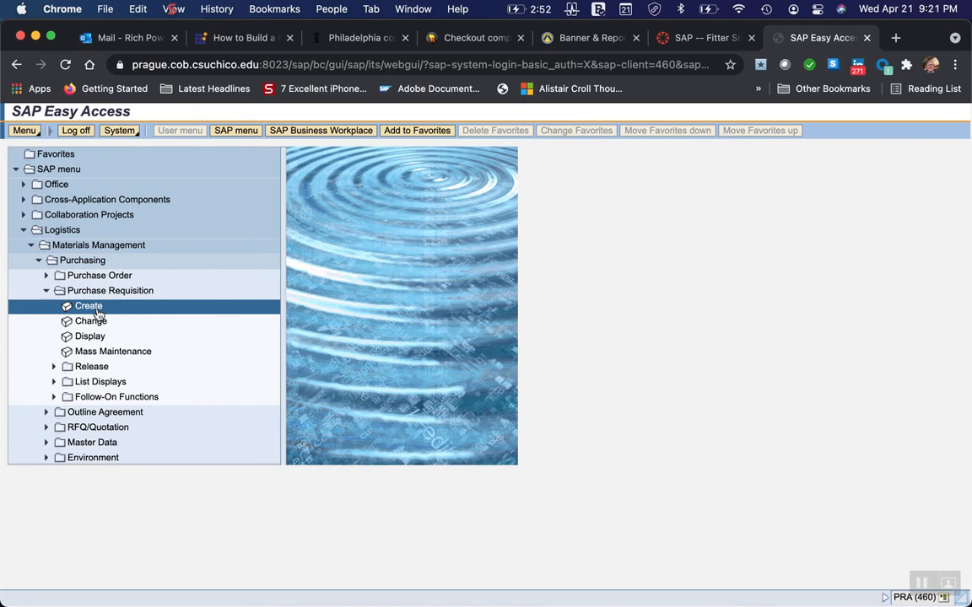
double_click(97, 310)
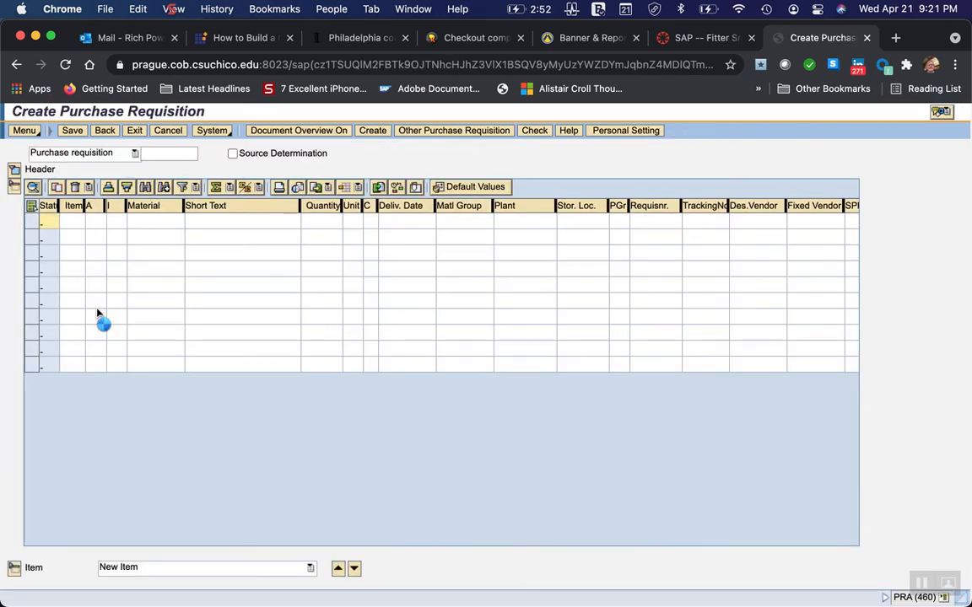
Switch to Word and read the instructions on the Create Purchase Requisition screen and on searching for a material from the Material field.
mouse_move(254, 605)
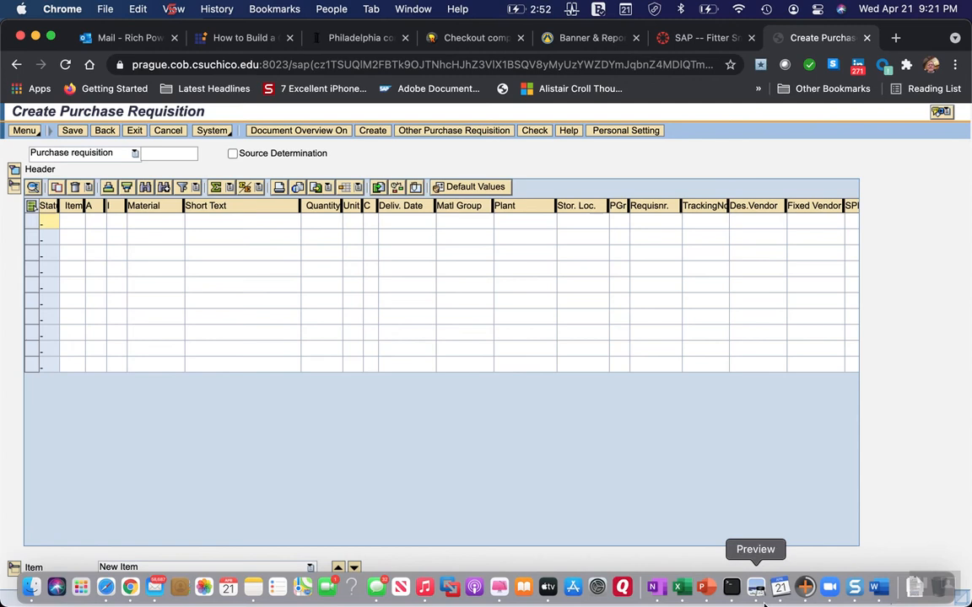
left_click(875, 594)
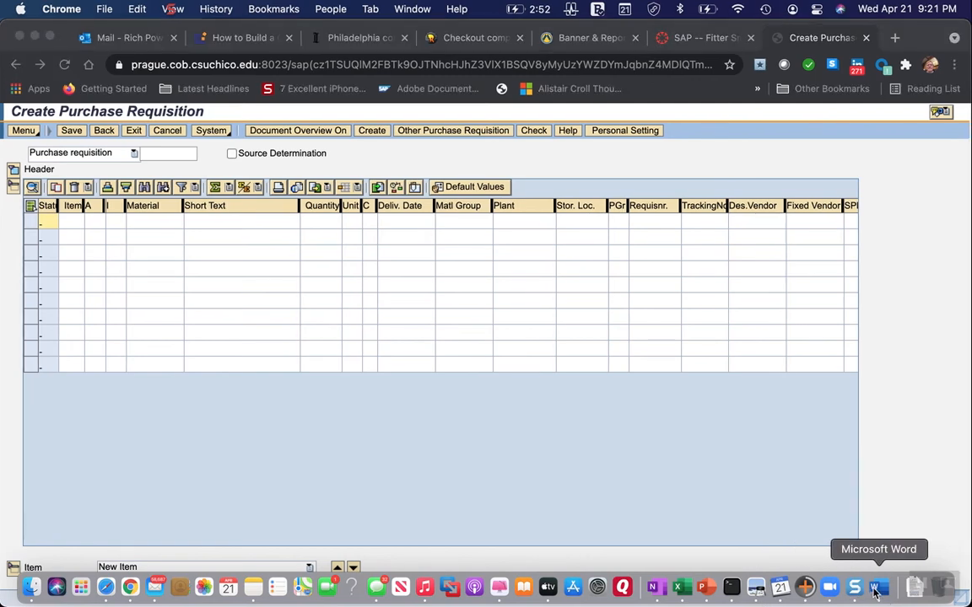
scroll(460, 403, "down", 5)
scroll(454, 406, "down", 15)
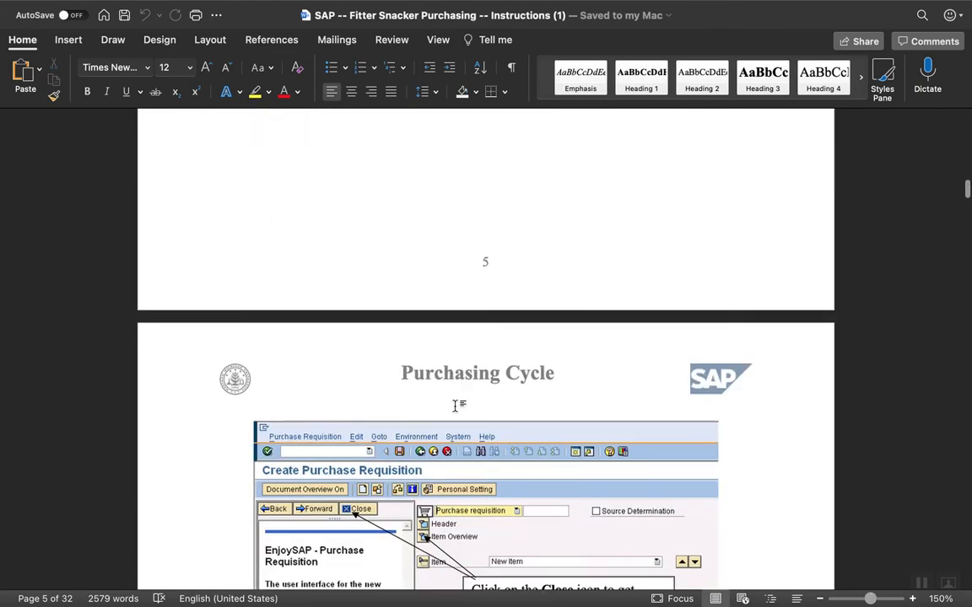
scroll(455, 409, "down", 4)
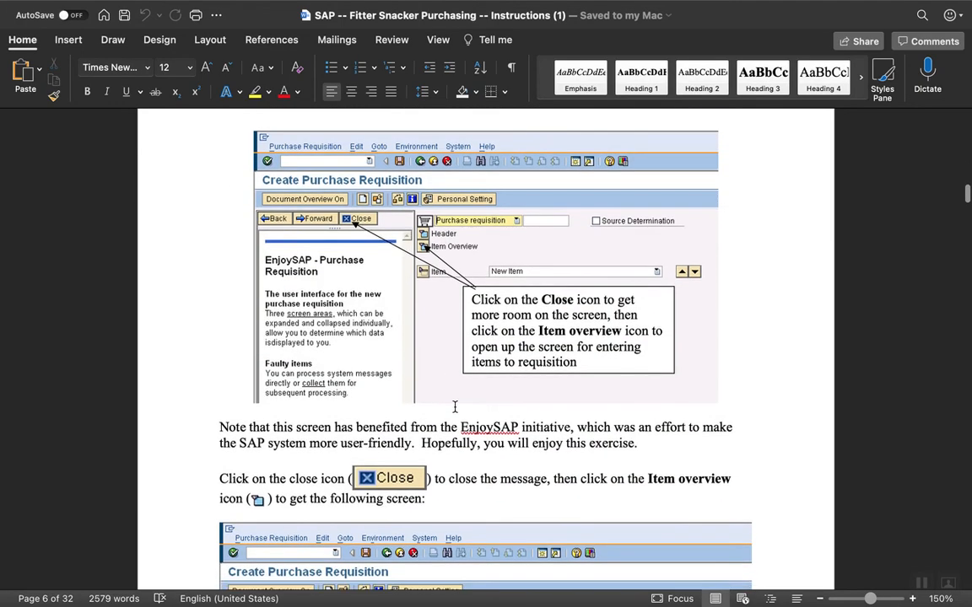
scroll(455, 407, "down", 8)
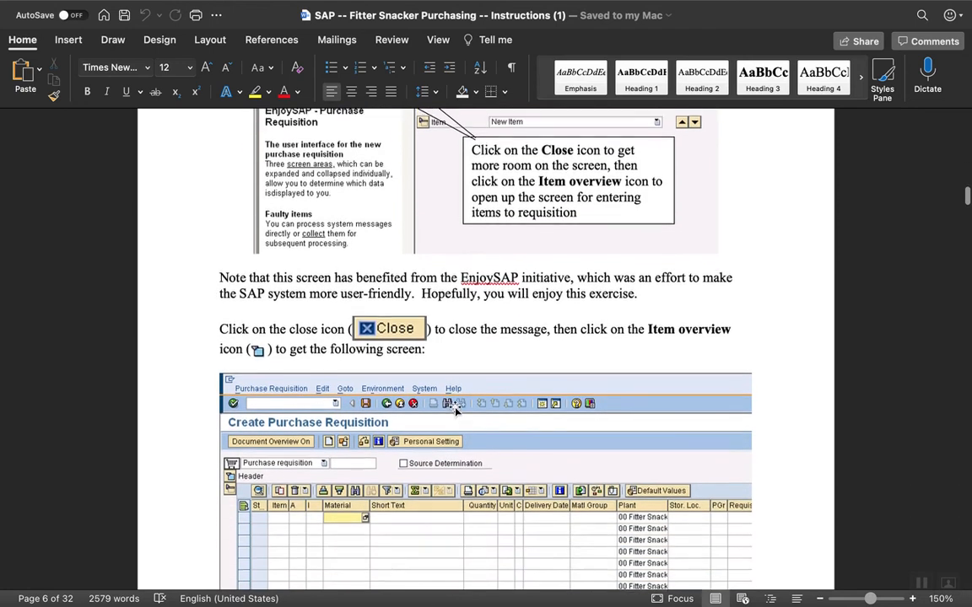
scroll(456, 410, "down", 10)
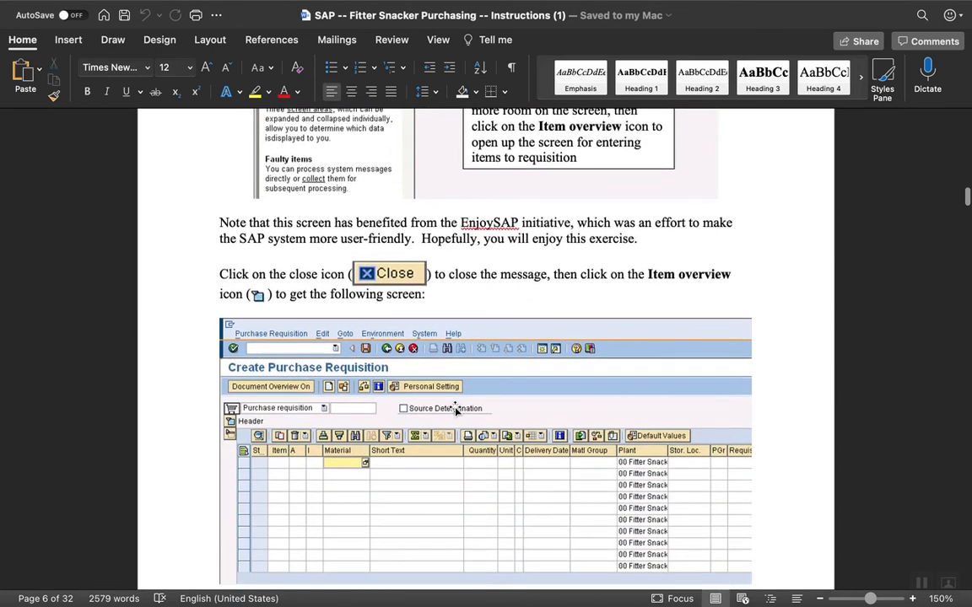
scroll(455, 409, "down", 10)
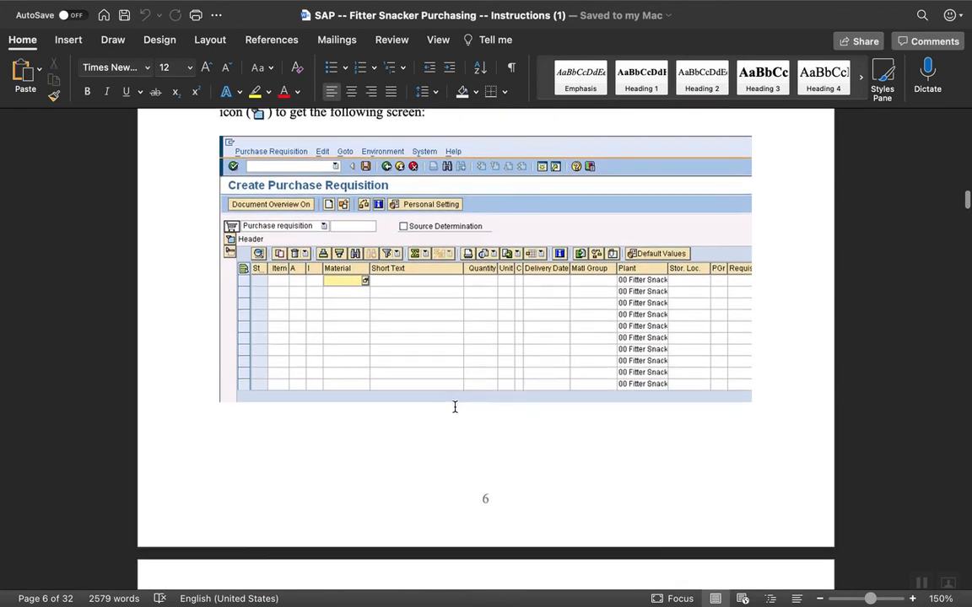
scroll(454, 410, "down", 7)
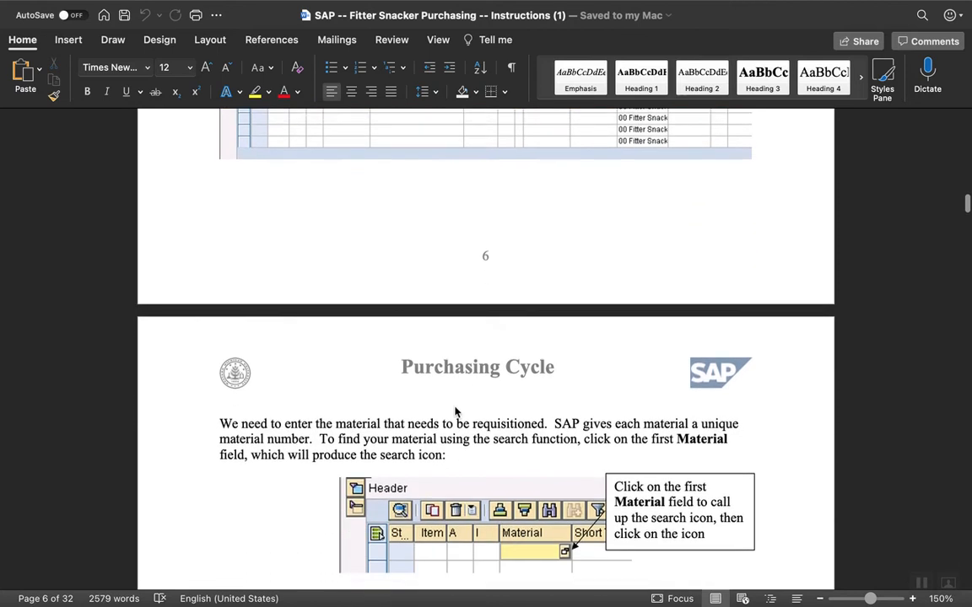
scroll(455, 408, "down", 10)
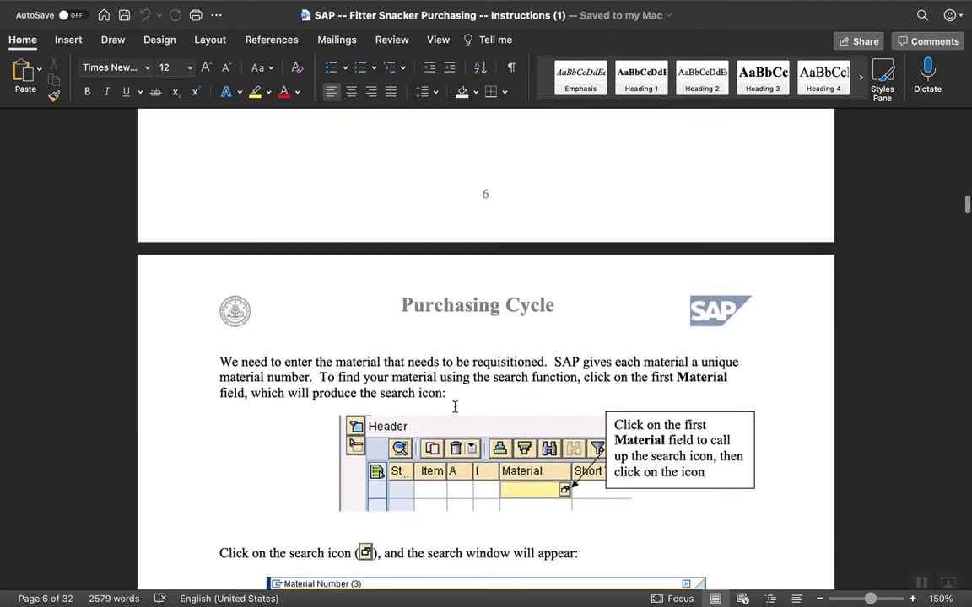
scroll(454, 407, "up", 1)
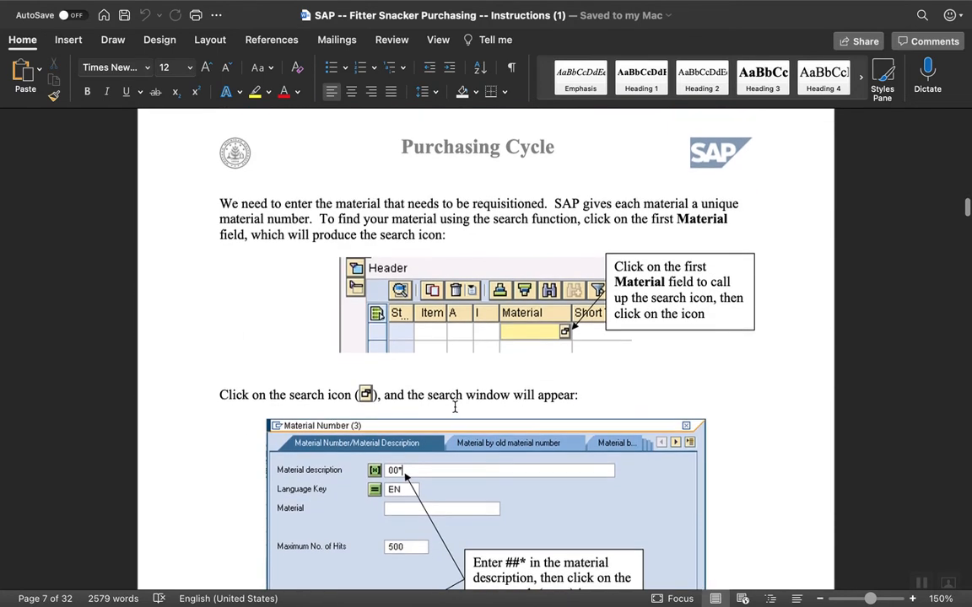
Switch to Chrome and open the material search for the first item line of the purchase requisition.
mouse_move(536, 604)
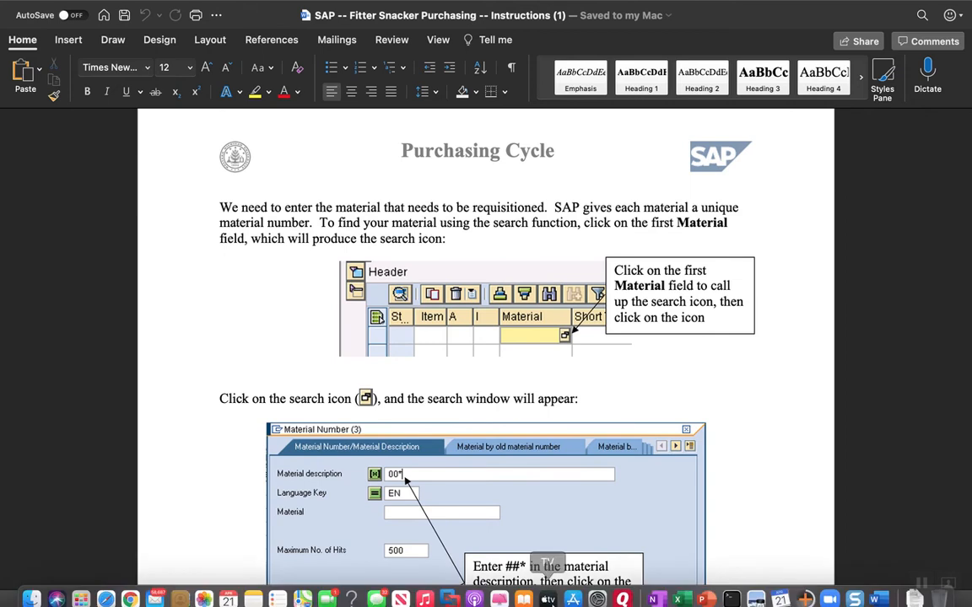
left_click(131, 588)
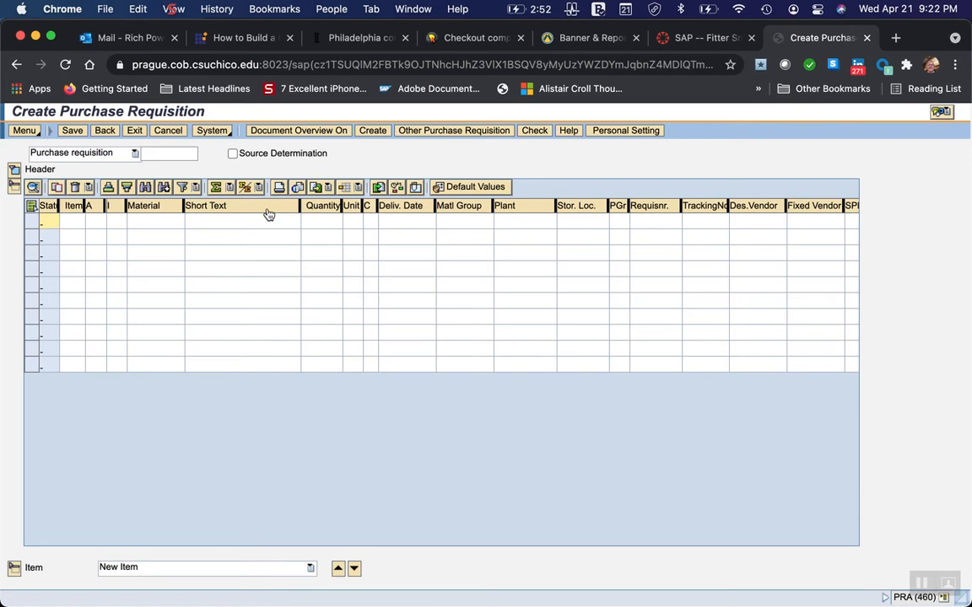
left_click(178, 222)
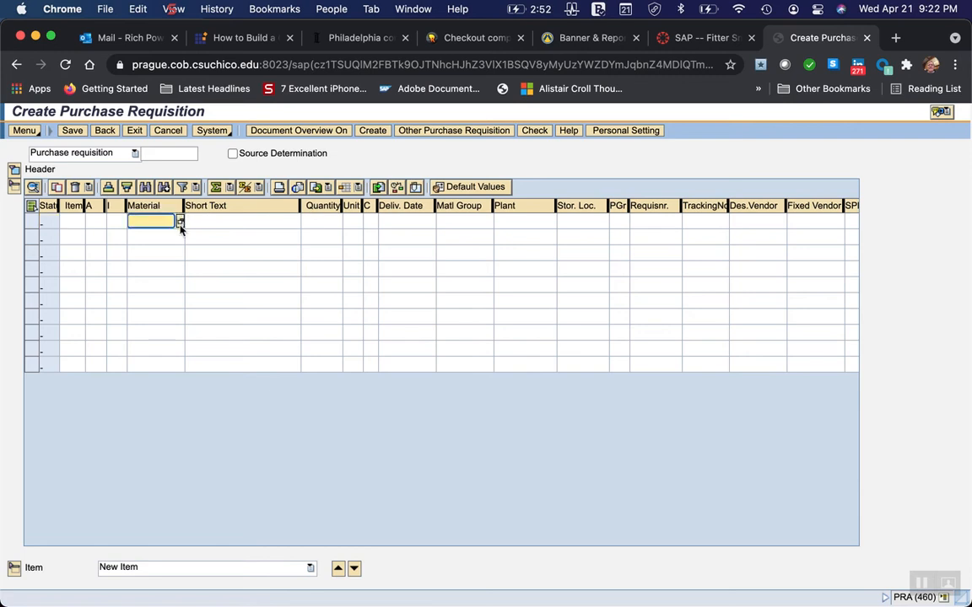
left_click(179, 222)
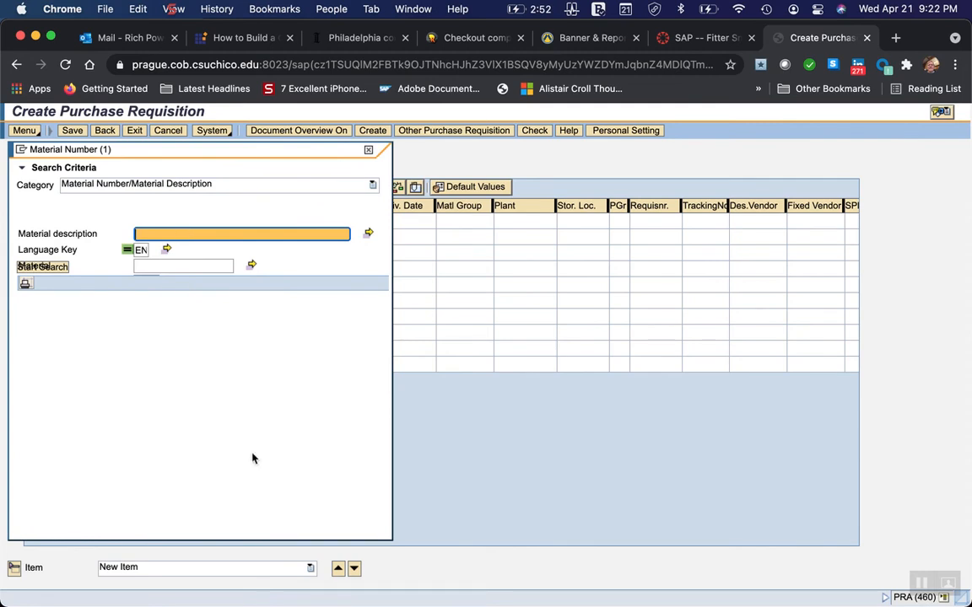
Switch to Word and check what the instructions say to enter as the material description in the search window.
mouse_move(425, 591)
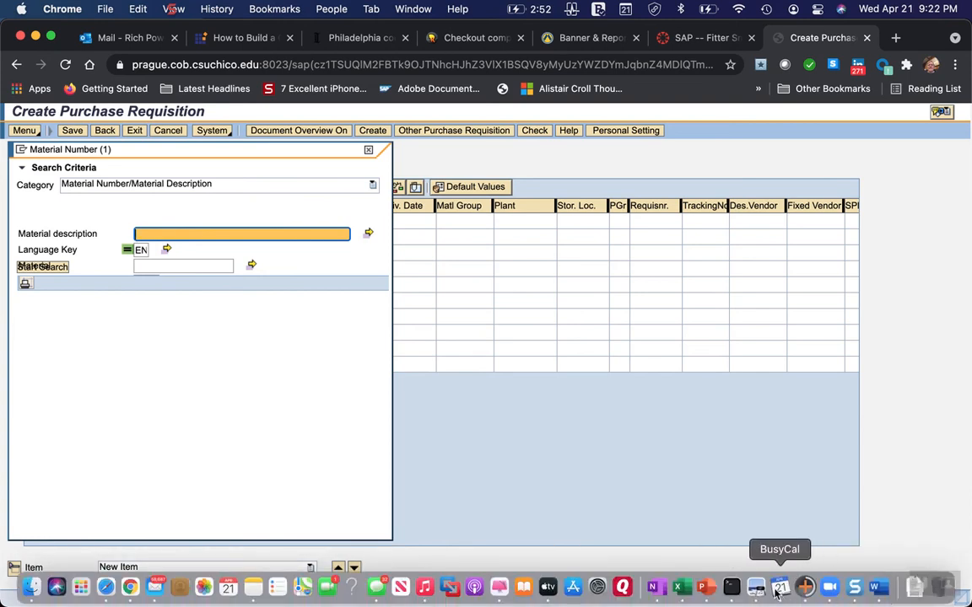
left_click(880, 588)
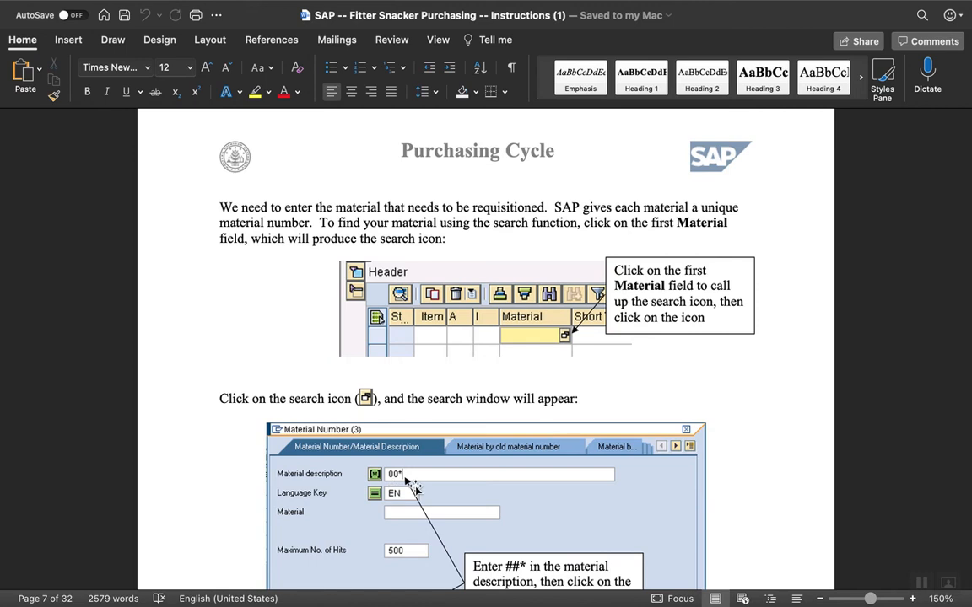
scroll(414, 515, "down", 2)
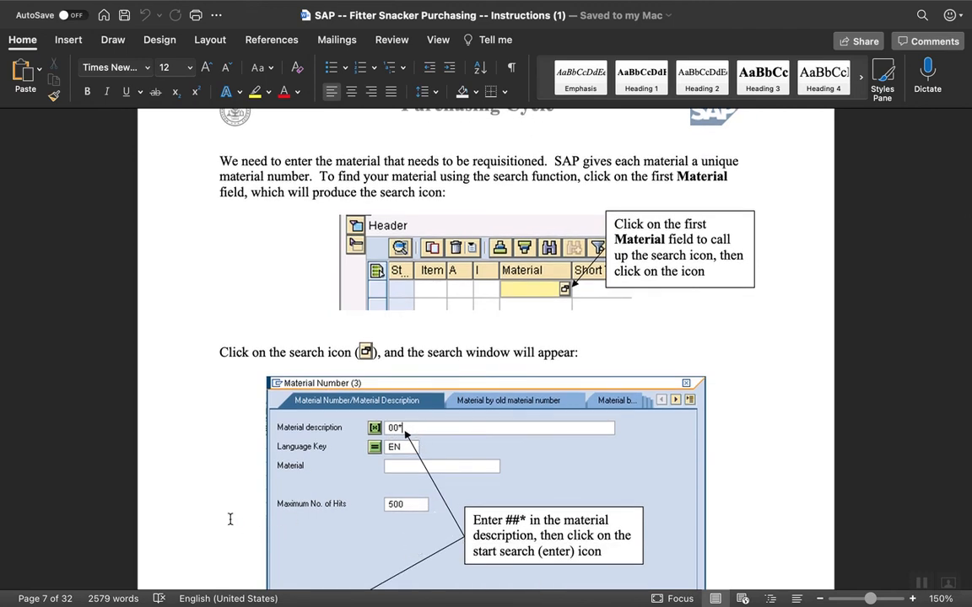
Switch to Chrome and search for materials with the description 99*.
mouse_move(239, 603)
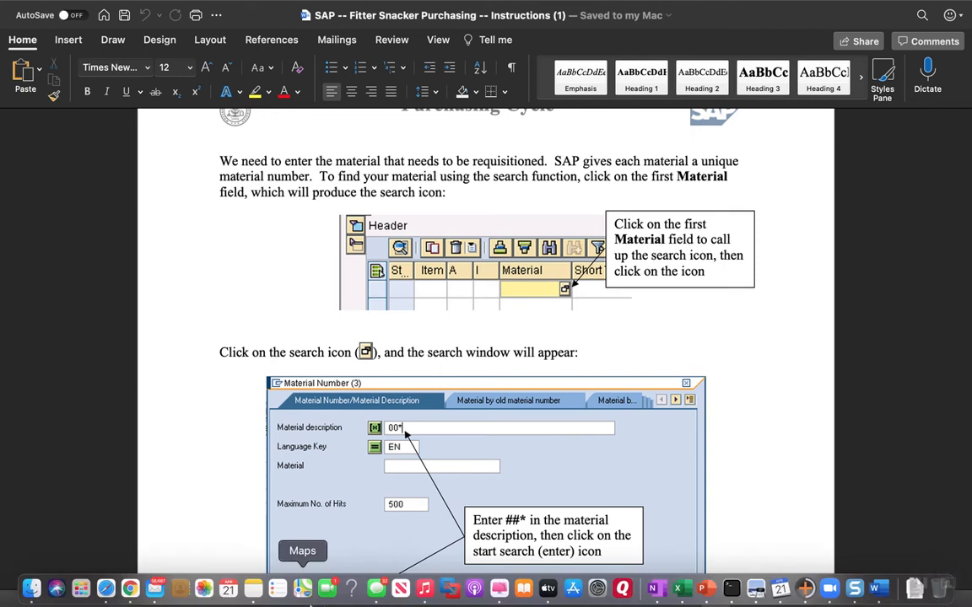
left_click(130, 588)
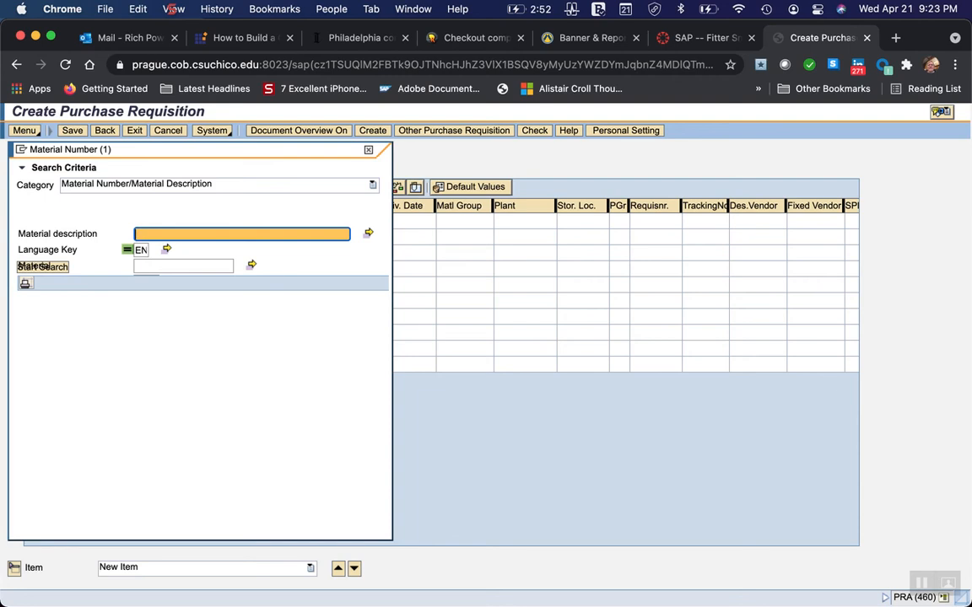
type("99*")
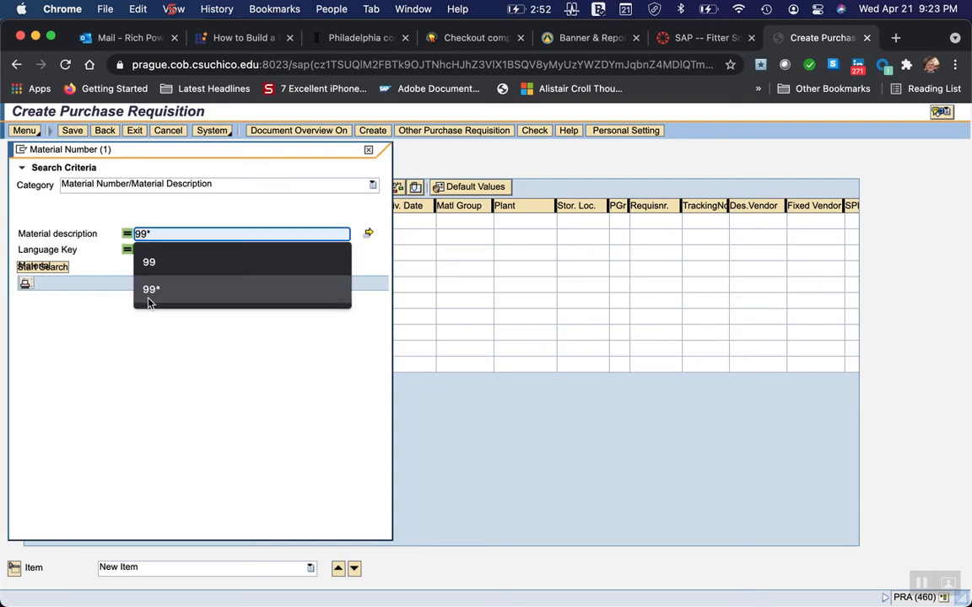
left_click(149, 290)
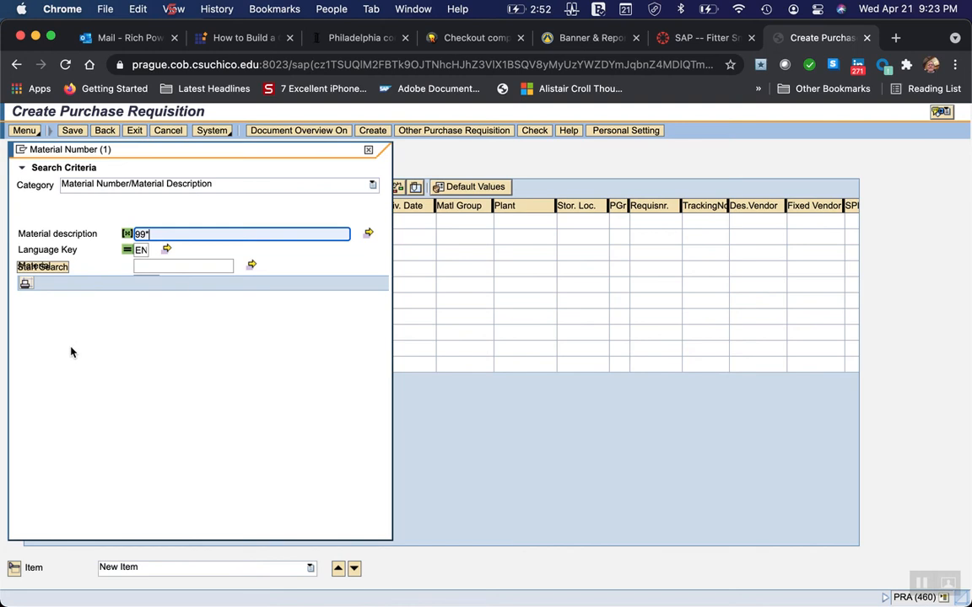
key("Return")
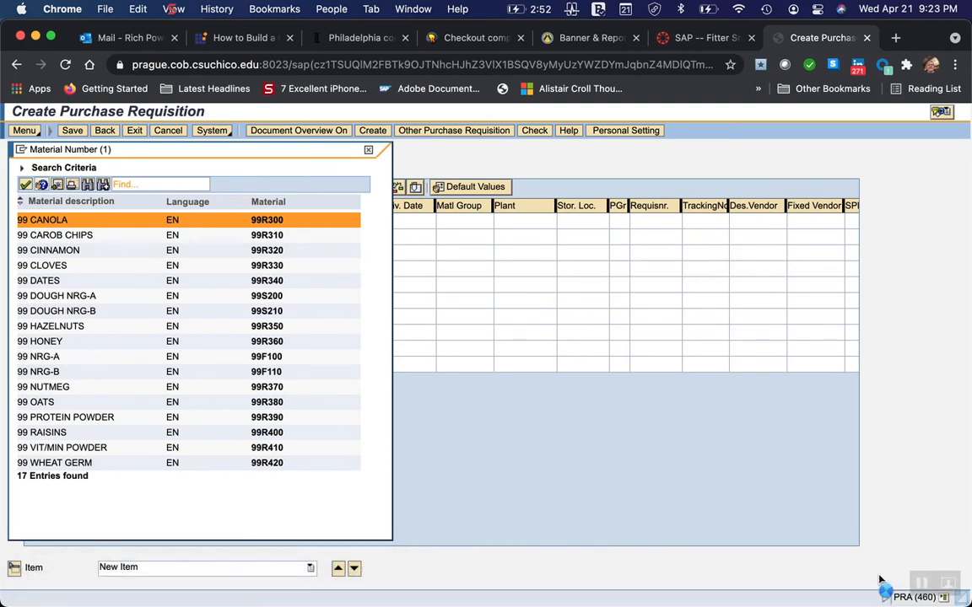
Switch to Word and look up the table of materials, quantities, delivery dates and storage locations for the requisition.
mouse_move(879, 602)
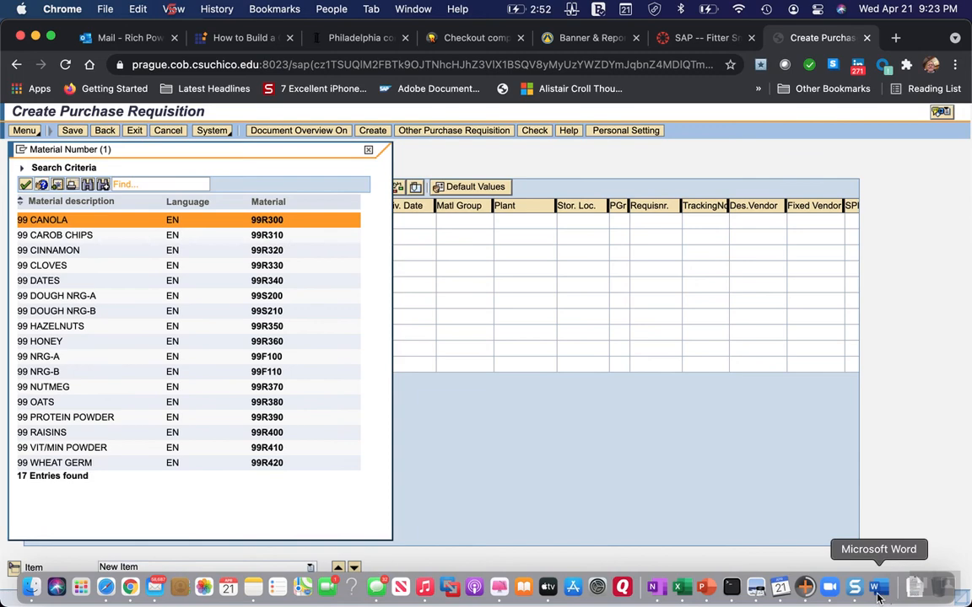
left_click(879, 598)
scroll(485, 493, "down", 2)
scroll(485, 492, "down", 10)
scroll(485, 496, "down", 5)
scroll(485, 494, "down", 3)
scroll(485, 491, "down", 6)
scroll(485, 496, "down", 4)
scroll(485, 495, "up", 3)
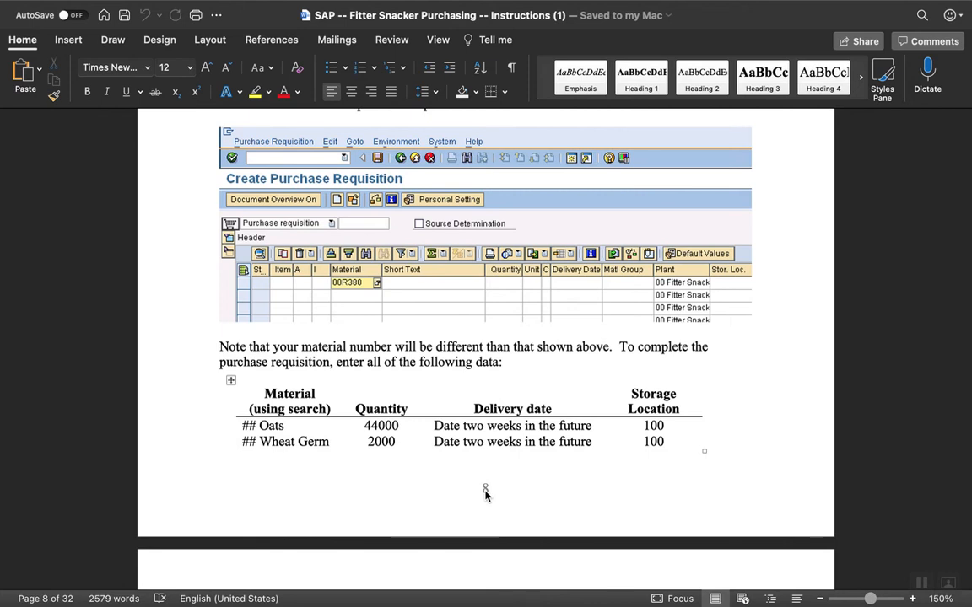
Switch to Chrome and choose 99 OATS (99R380) as the material of the first requisition item.
mouse_move(666, 604)
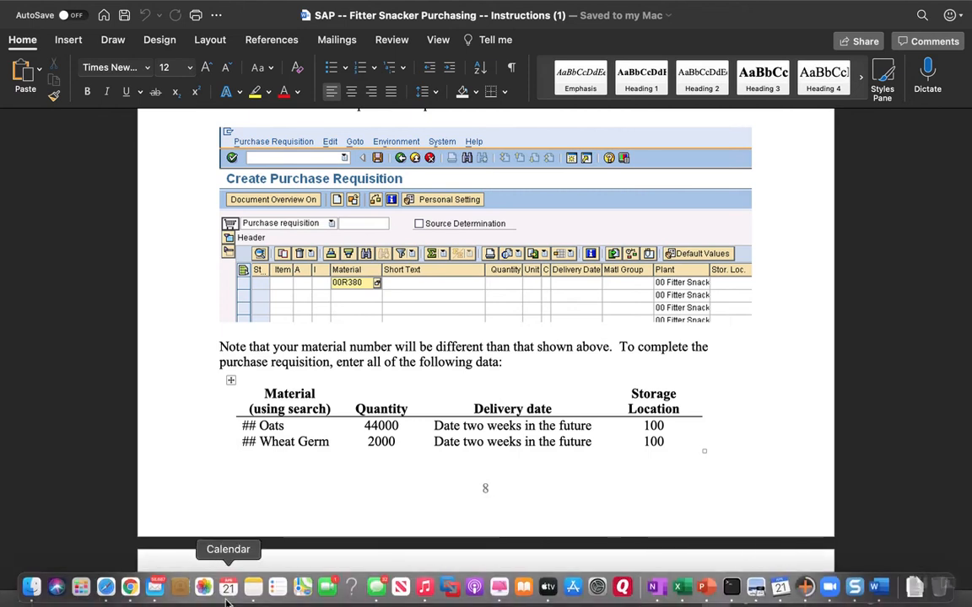
left_click(130, 588)
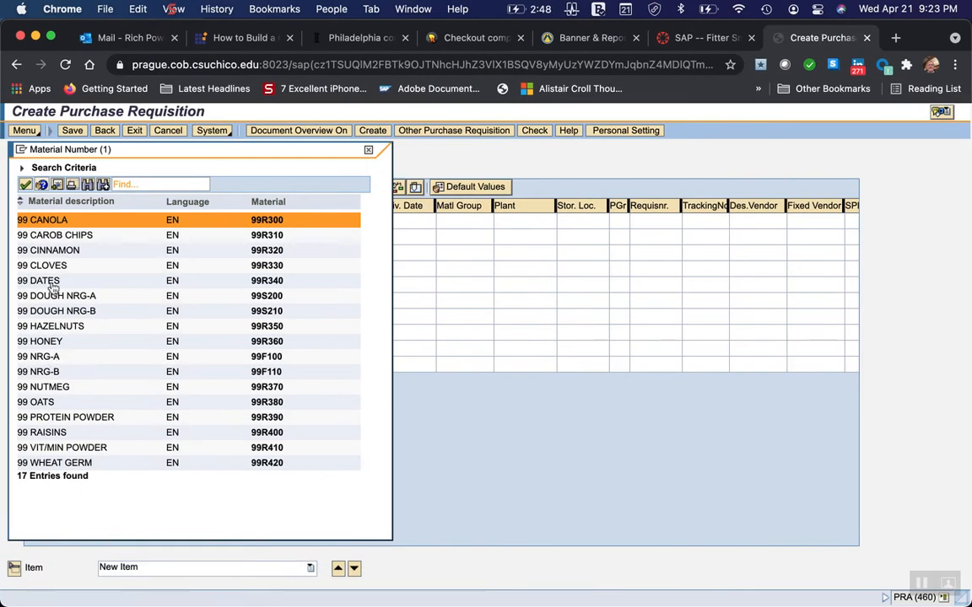
double_click(45, 403)
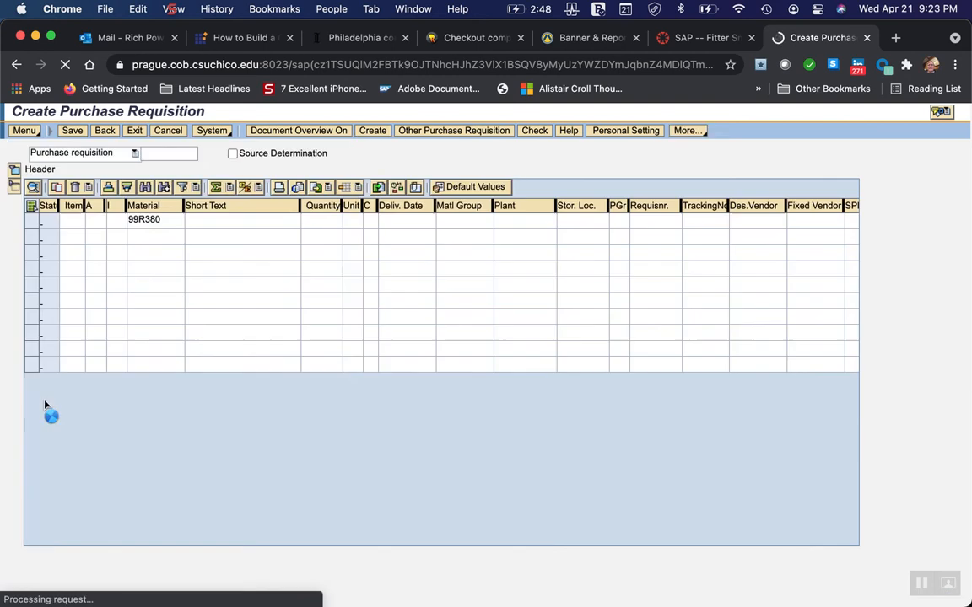
Search for materials with the description 99* for the second item line and choose 99 WHEAT GERM (99R420).
left_click(139, 236)
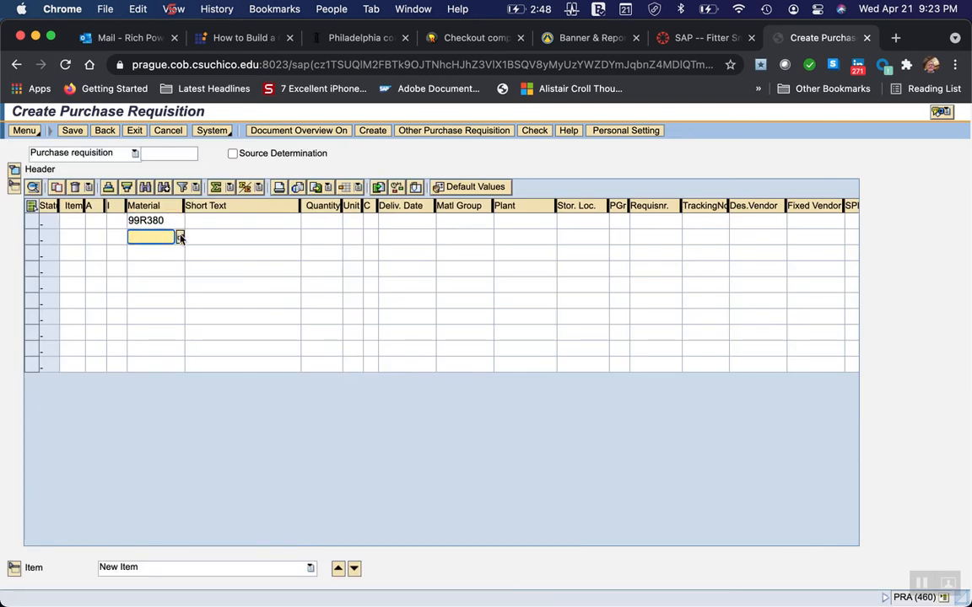
left_click(180, 238)
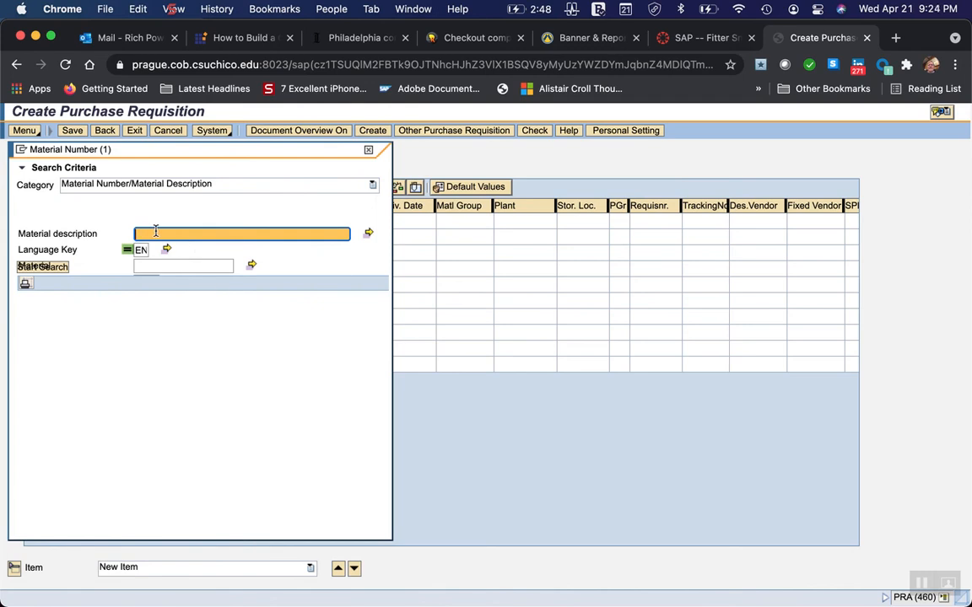
type("((*")
key("BackSpace")
key("BackSpace")
key("BackSpace")
type("99")
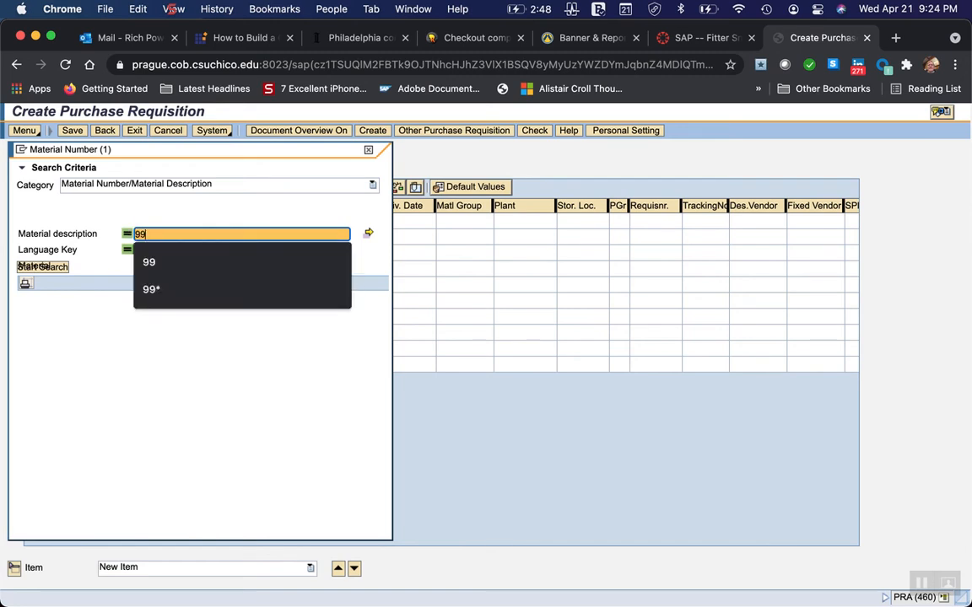
type("*")
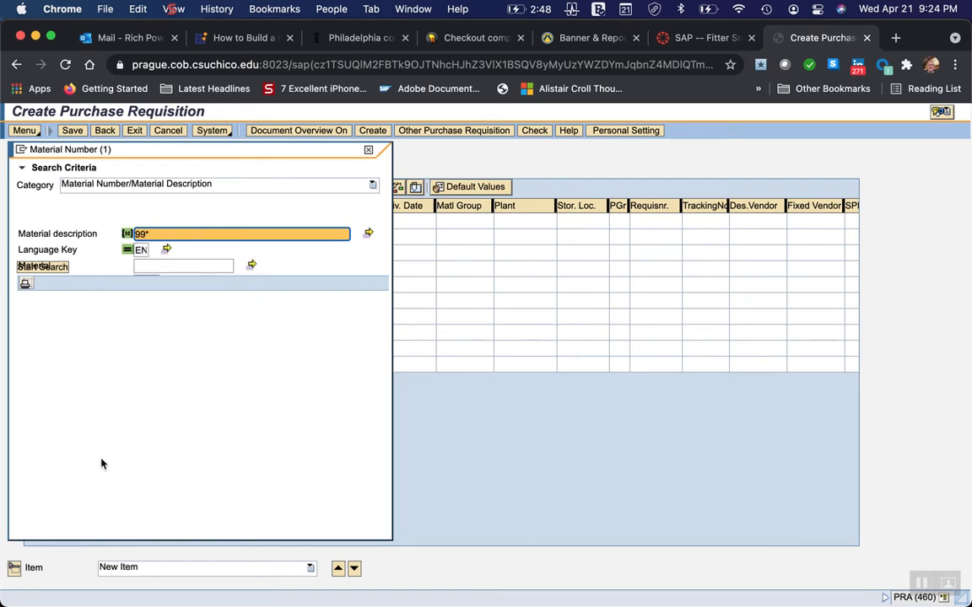
key("Return")
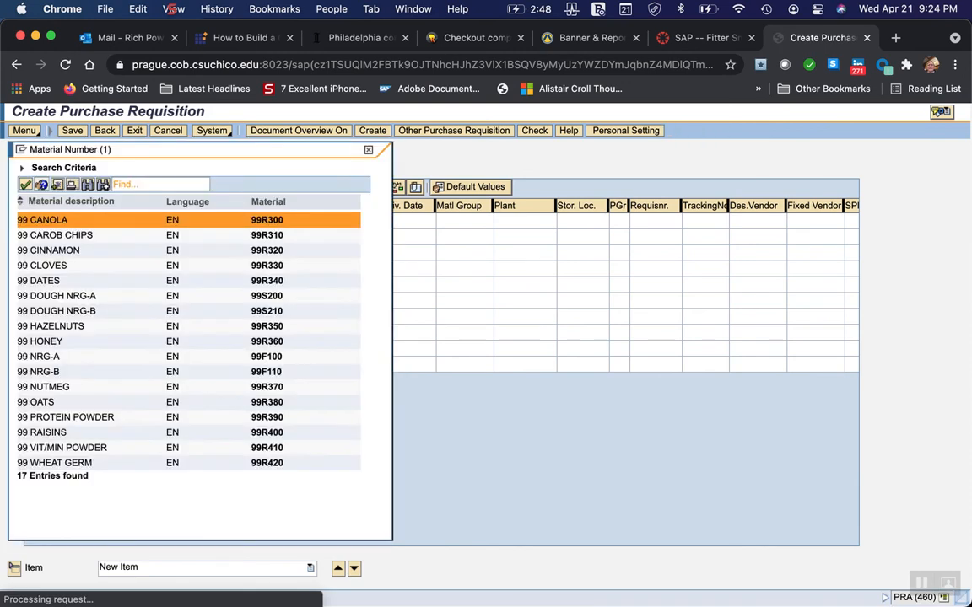
double_click(74, 464)
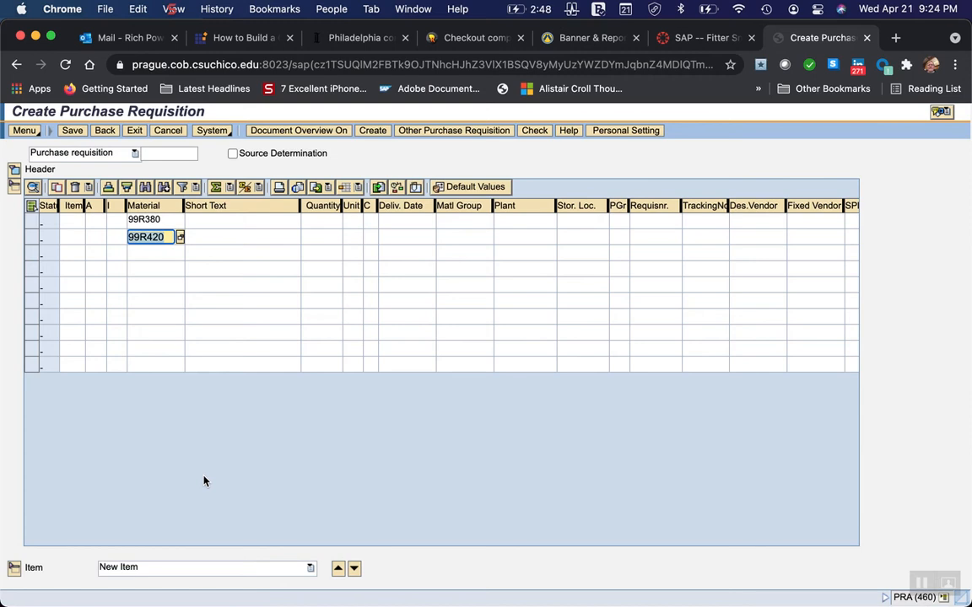
Switch to Word and check the quantities, delivery dates and storage location for the oats and wheat germ items.
mouse_move(622, 591)
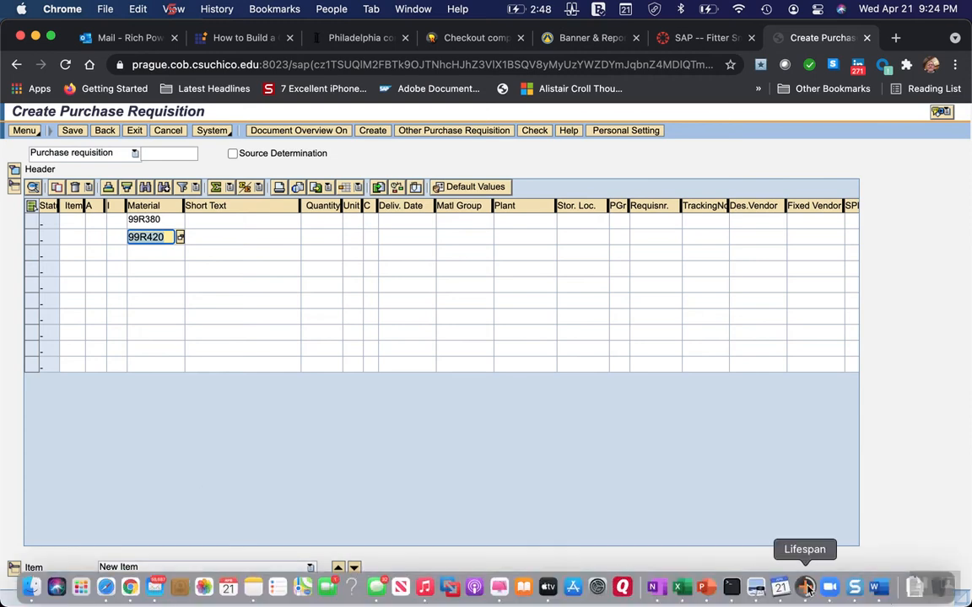
left_click(875, 588)
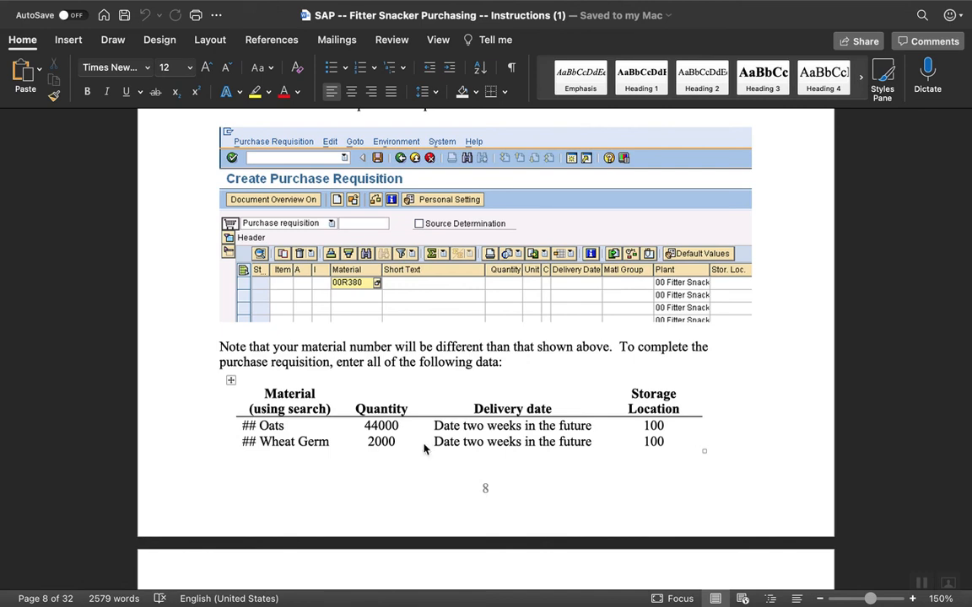
Switch to Chrome and enter a quantity of 44000 for the oats item (99R380).
mouse_move(282, 604)
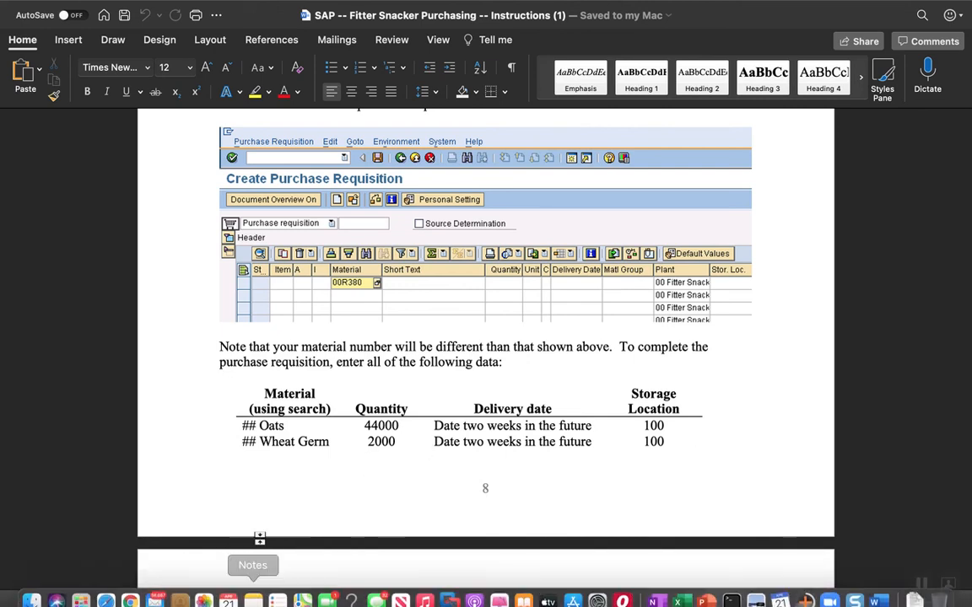
left_click(130, 588)
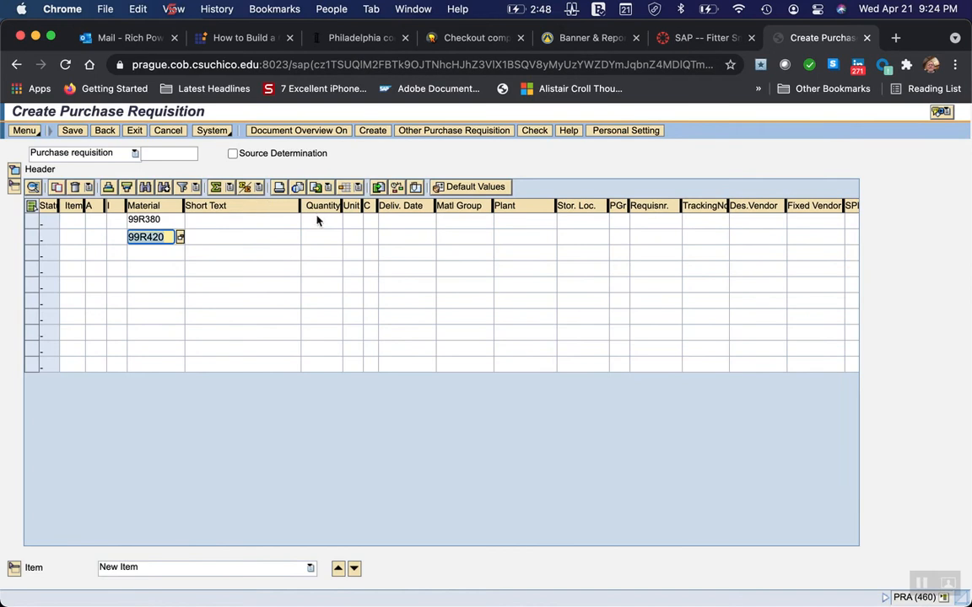
left_click(314, 220)
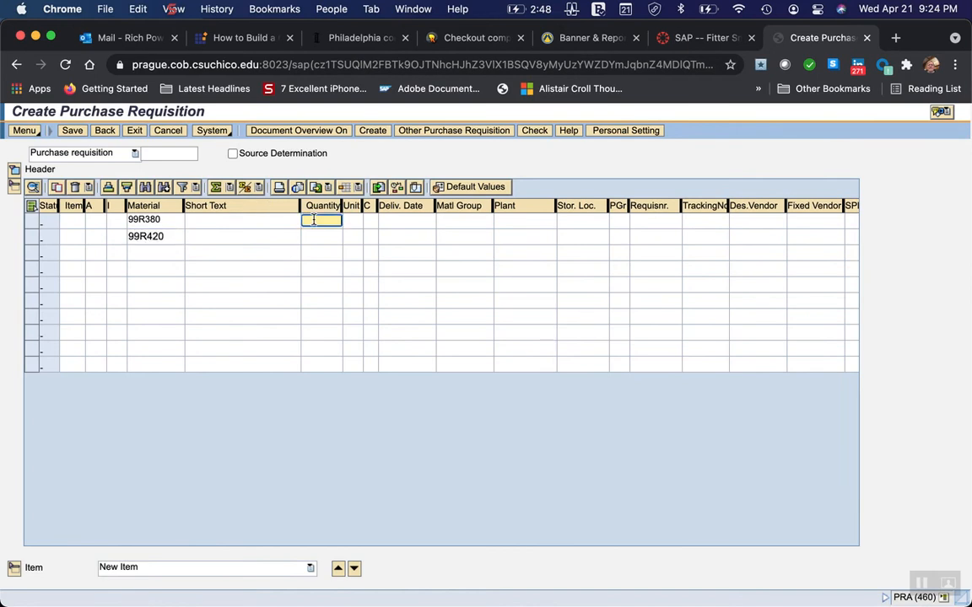
type("44000")
Check the wheat germ quantity in the Word instructions, enter 2000 for item 99R420 in Chrome and validate the item lines.
left_click(317, 237)
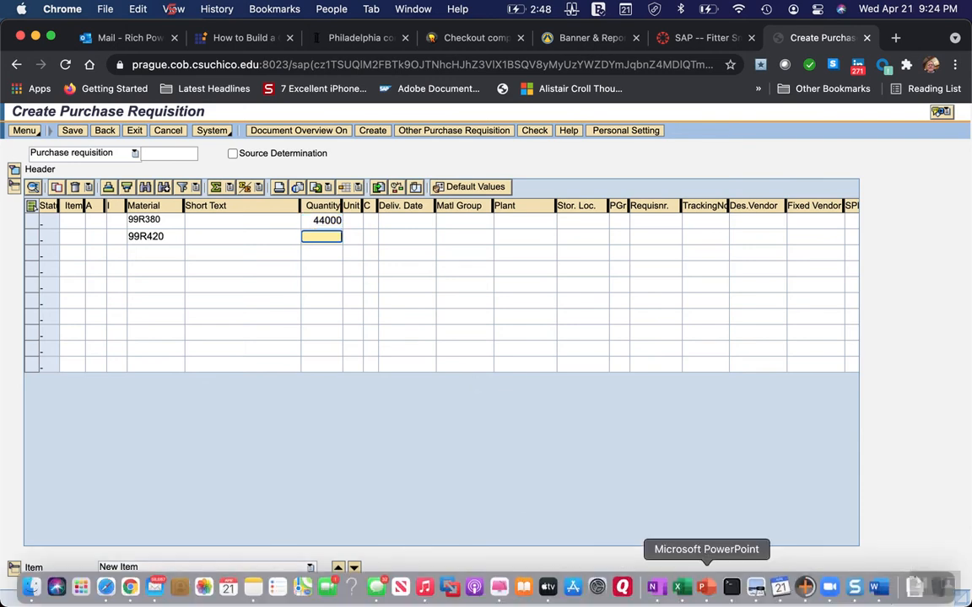
left_click(883, 591)
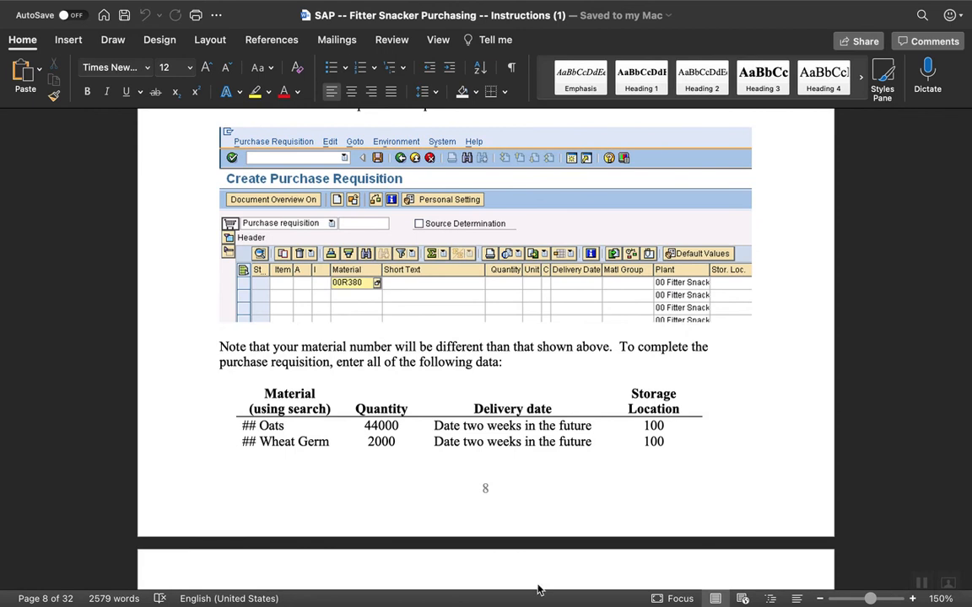
mouse_move(163, 601)
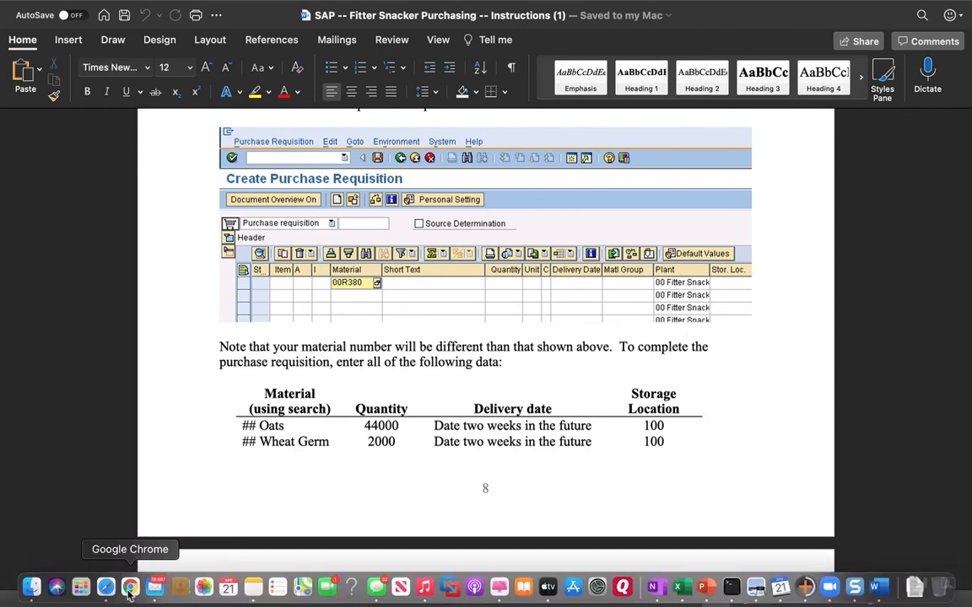
left_click(130, 590)
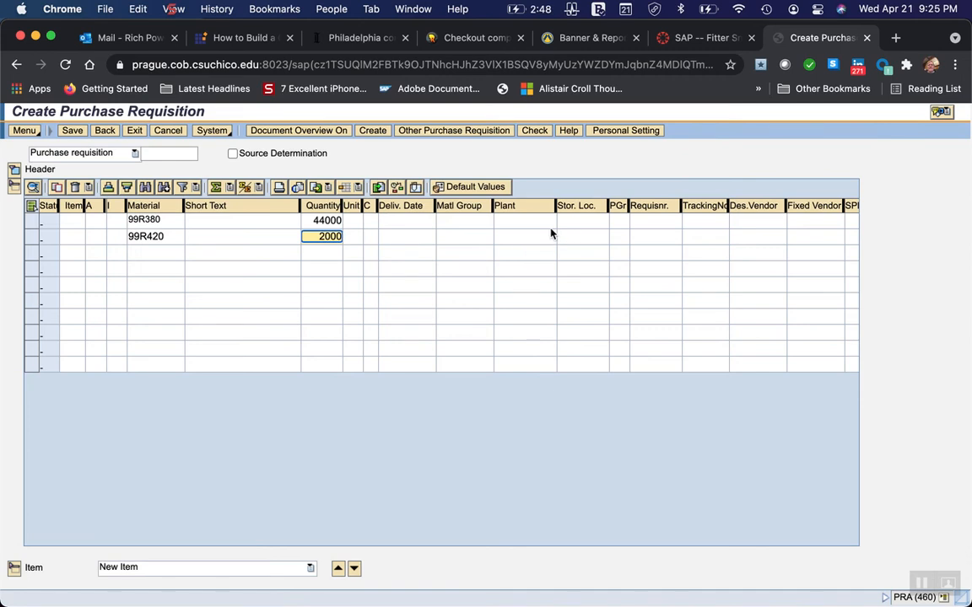
key("Return")
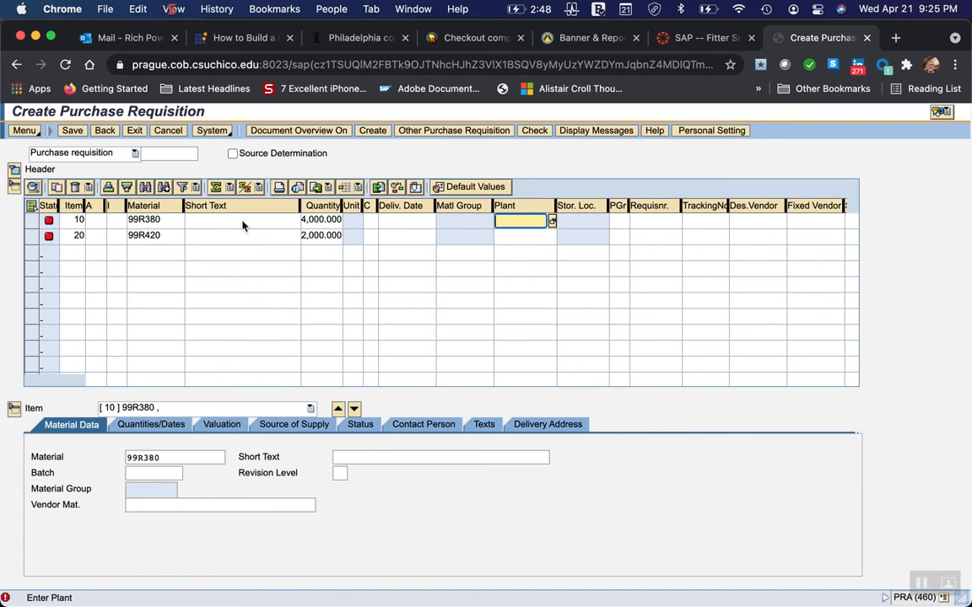
Set the delivery date of both the oats and wheat germ items to 05/05/2021 using the calendar.
left_click(389, 221)
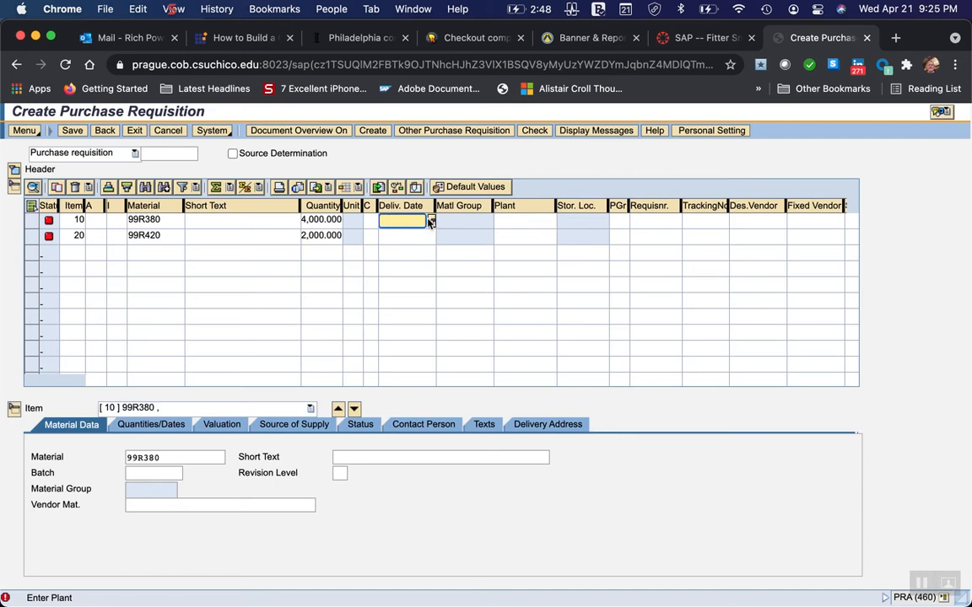
left_click(431, 220)
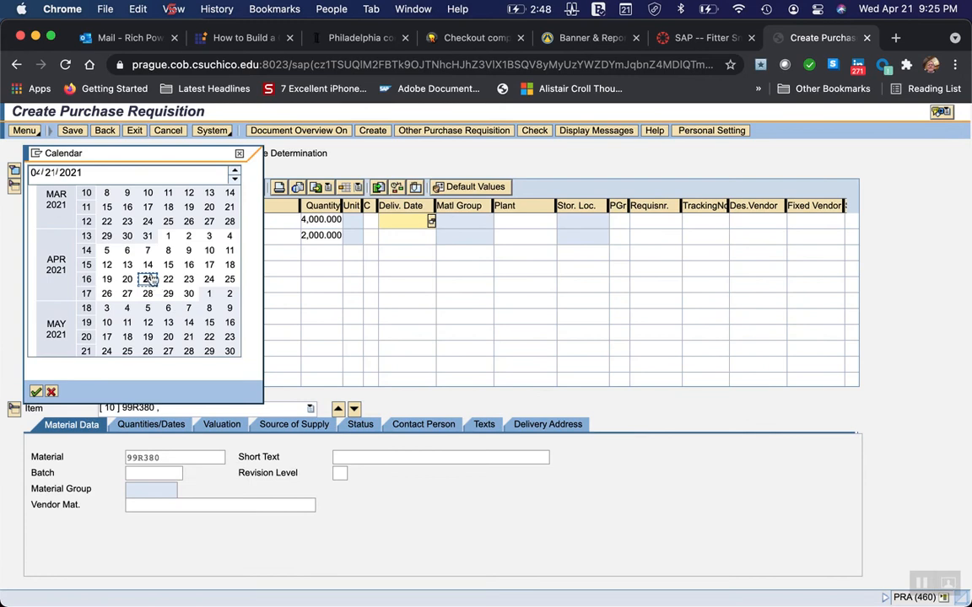
double_click(148, 308)
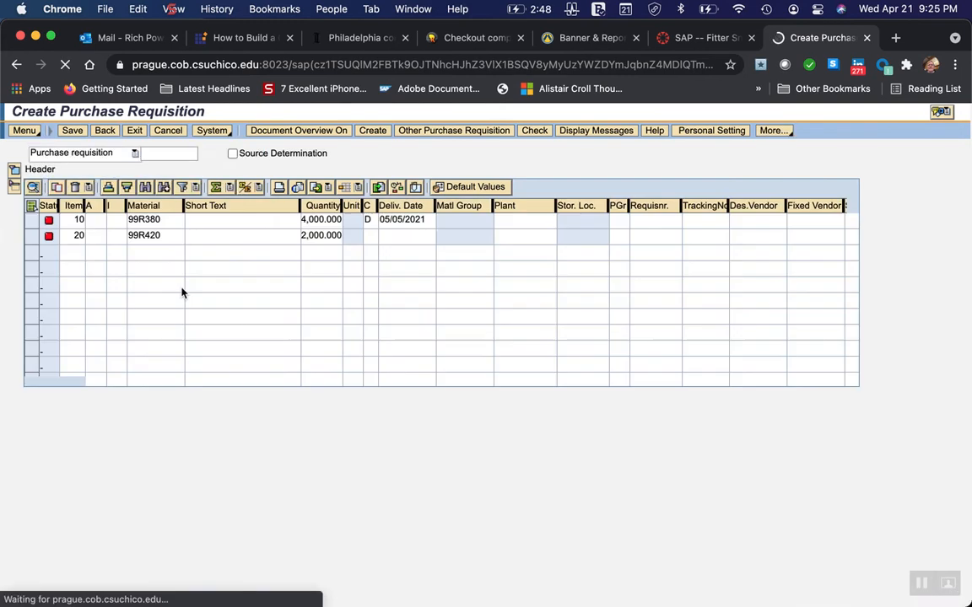
left_click(397, 238)
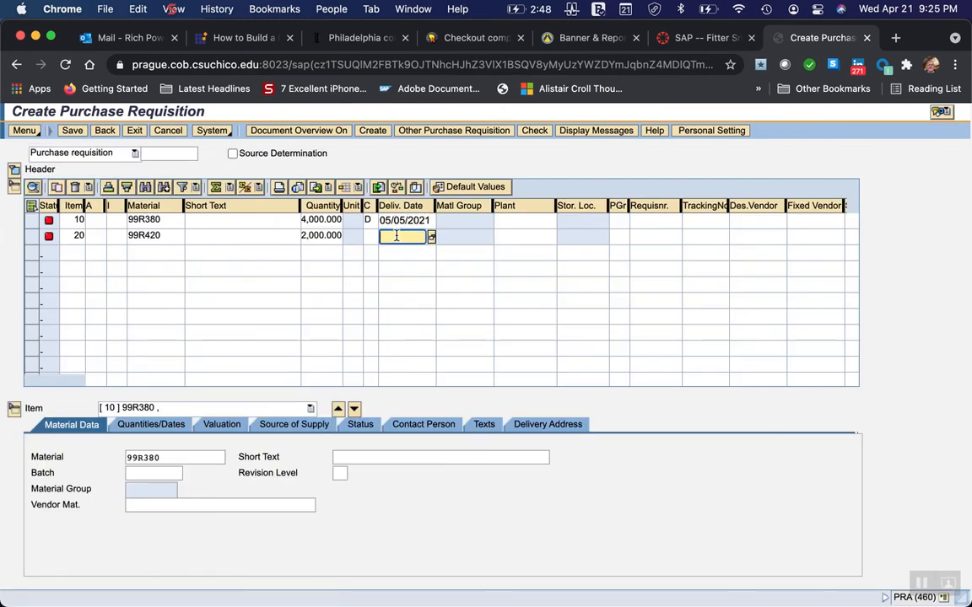
left_click(431, 238)
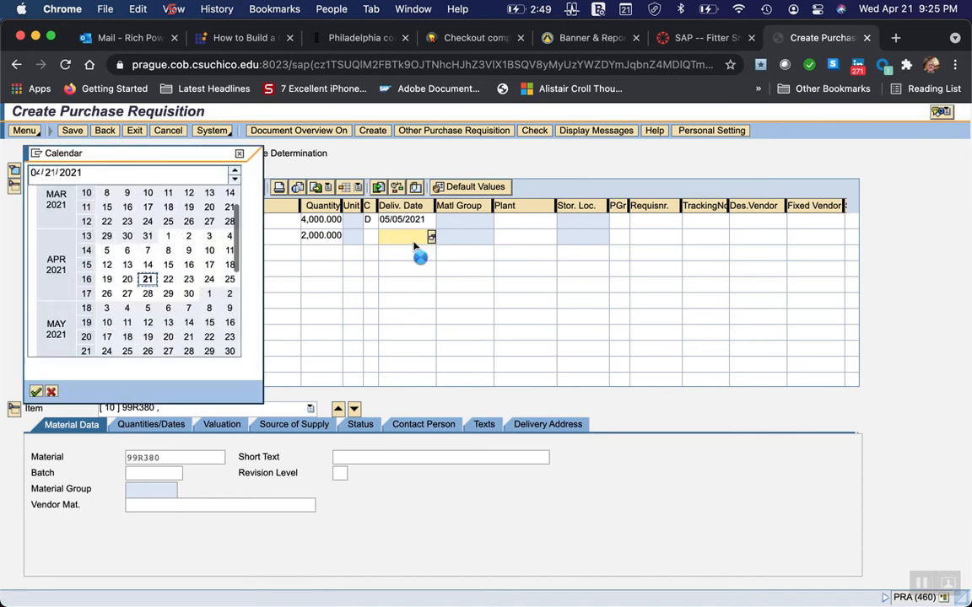
left_click(149, 309)
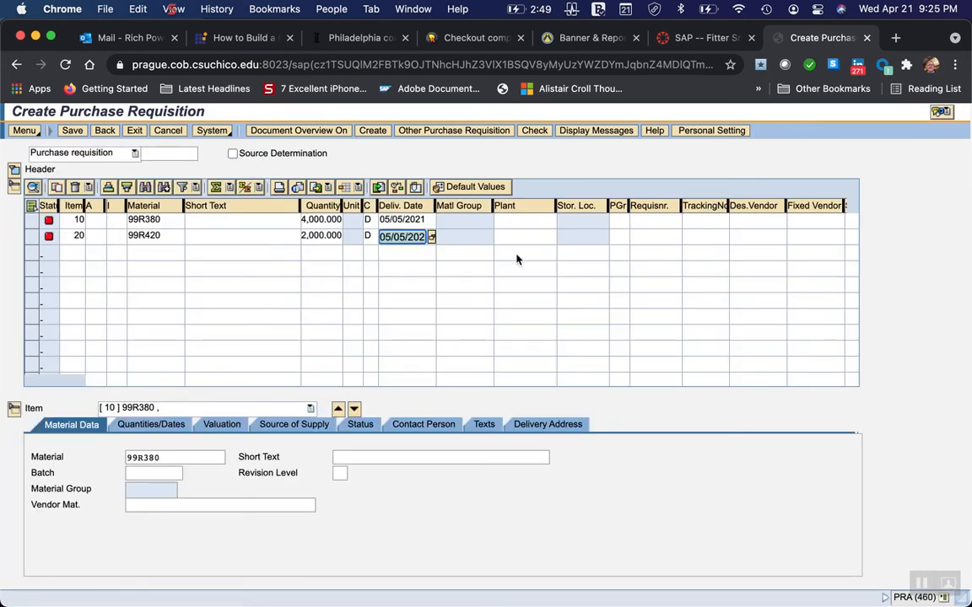
Look through the available plants and try to enter 99 as the plant of the oats item.
left_click(534, 220)
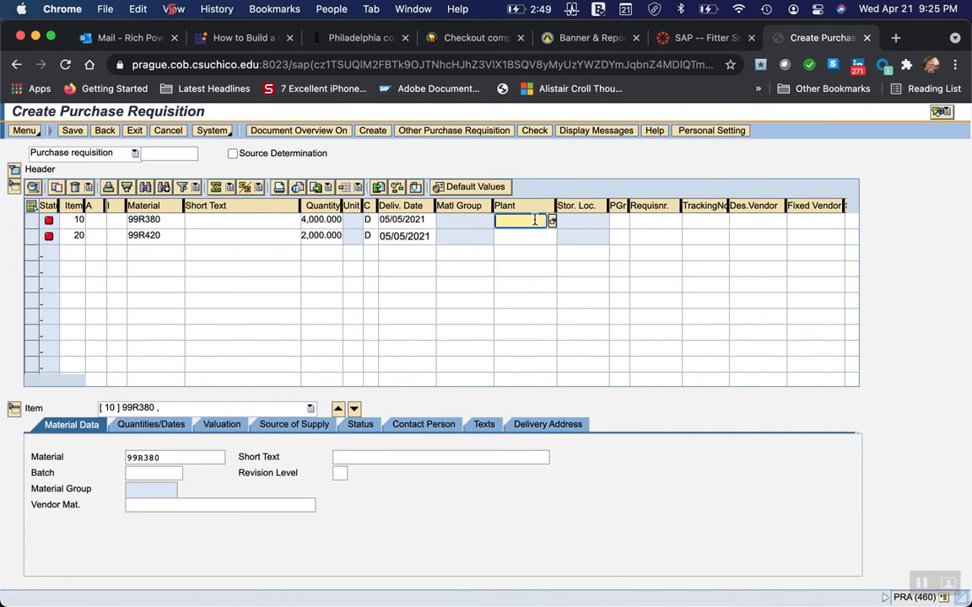
left_click(553, 221)
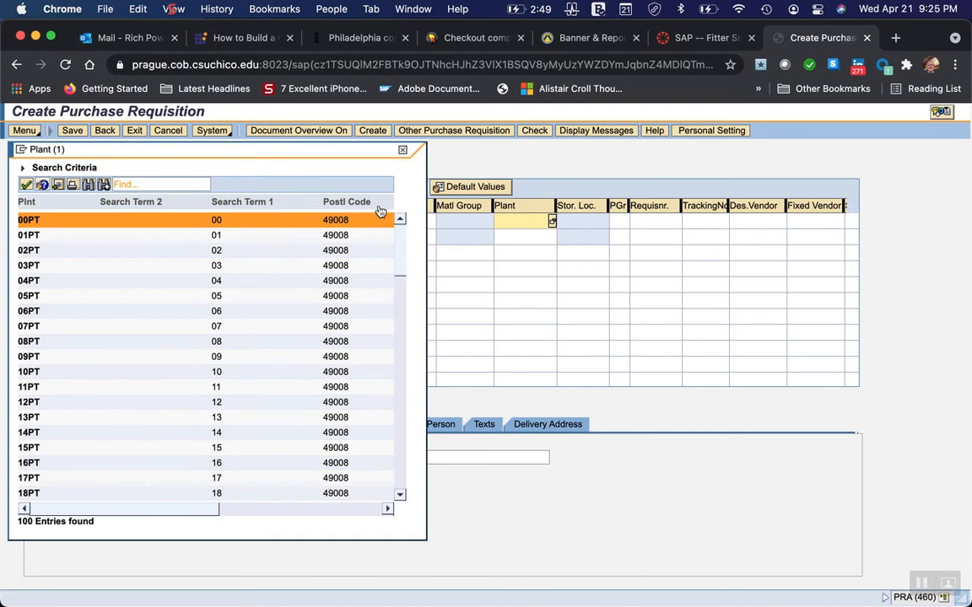
left_click(402, 151)
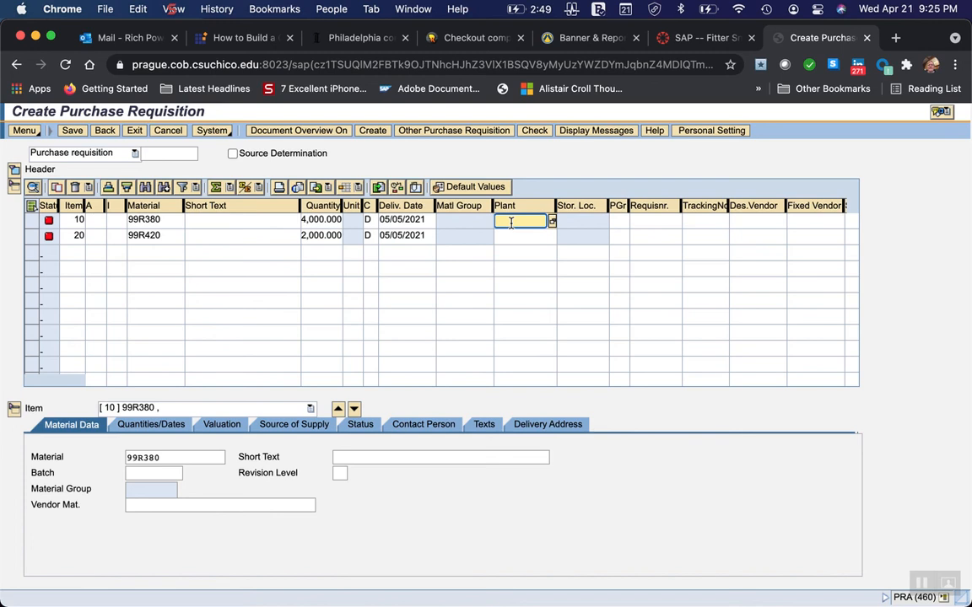
type("99#")
key("Return")
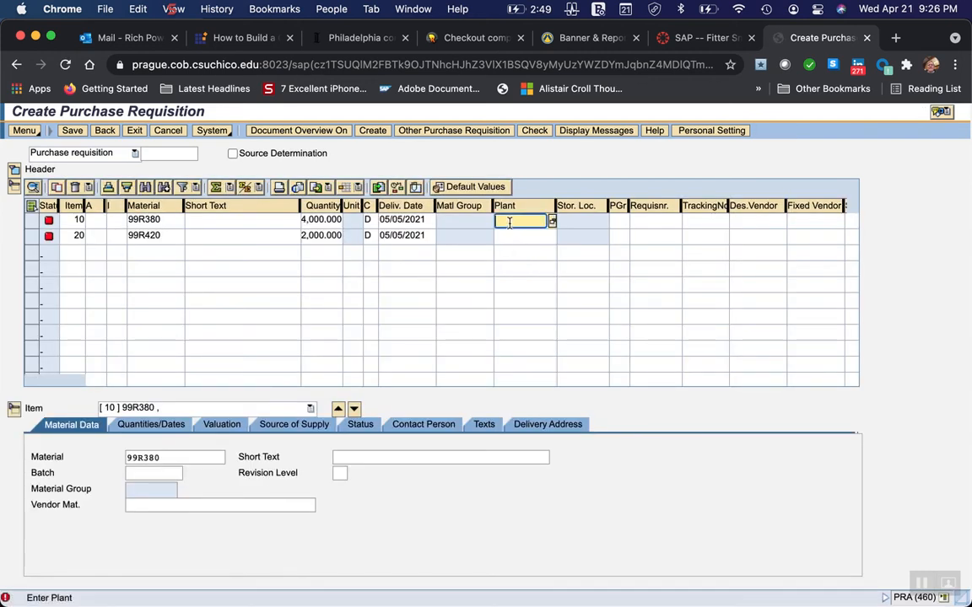
Choose plant 99PT for the oats item, enter 99PT for the wheat germ item as well and validate the lines.
left_click(552, 222)
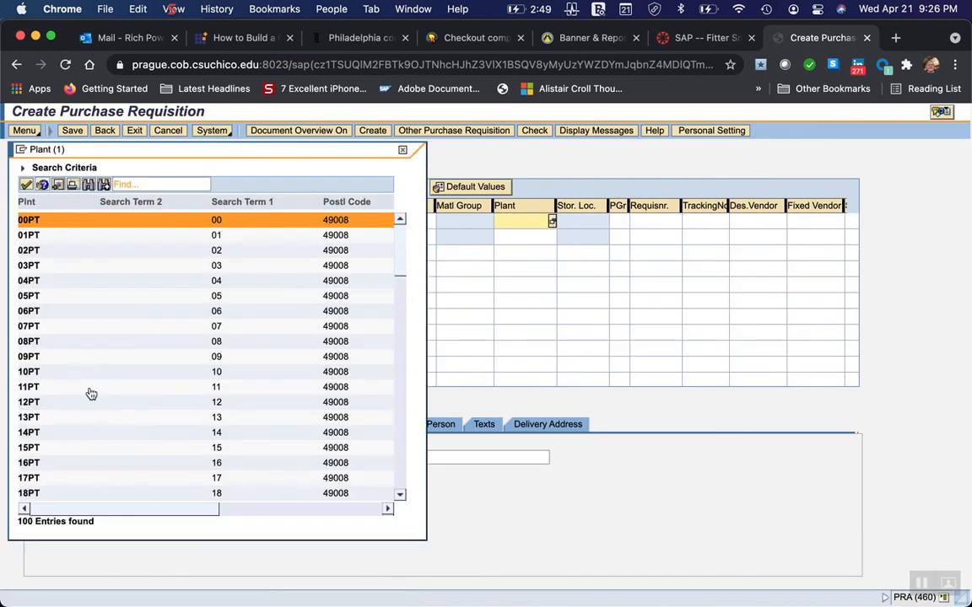
scroll(118, 454, "down", 10)
scroll(118, 454, "down", 10)
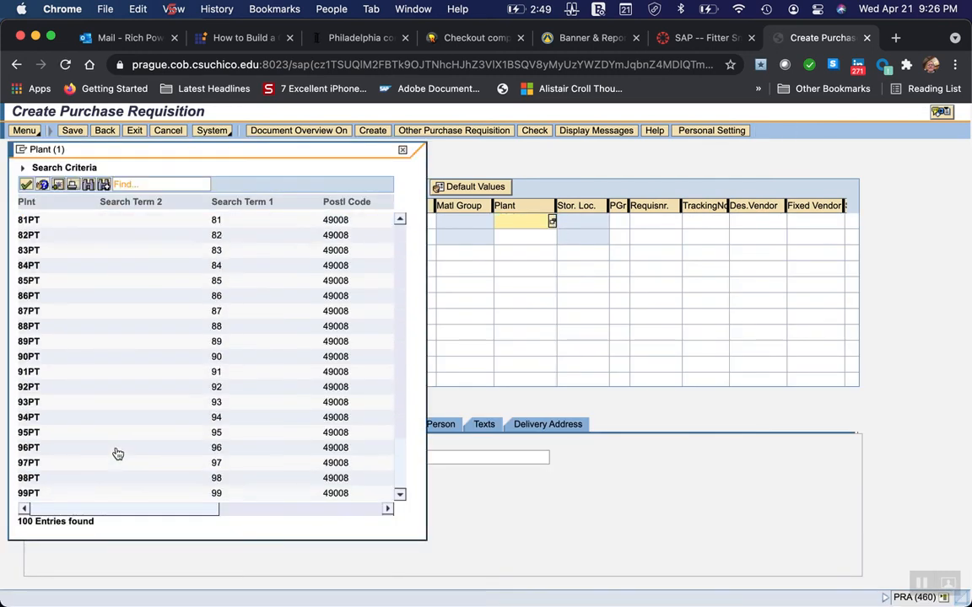
left_click(32, 492)
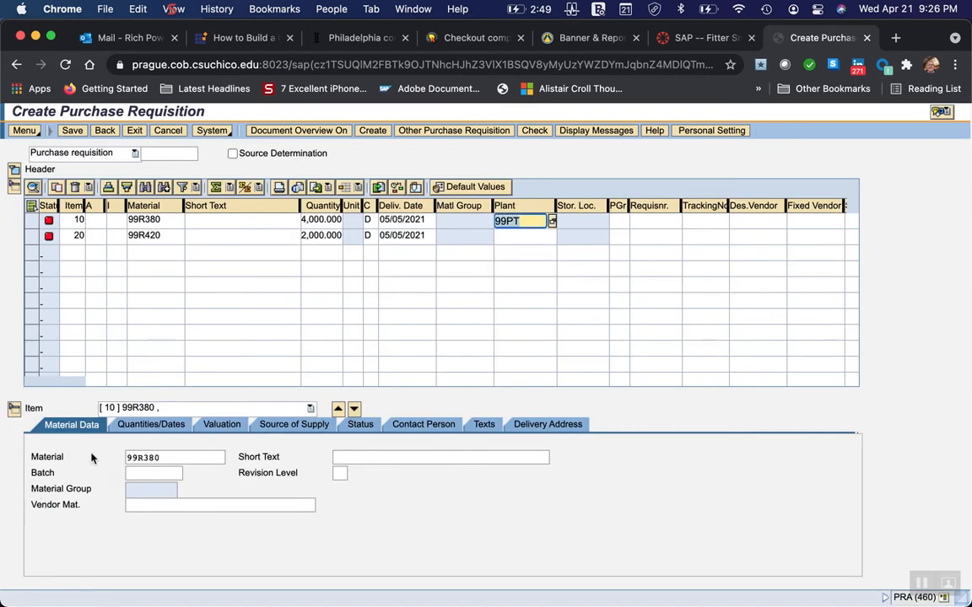
left_click(507, 237)
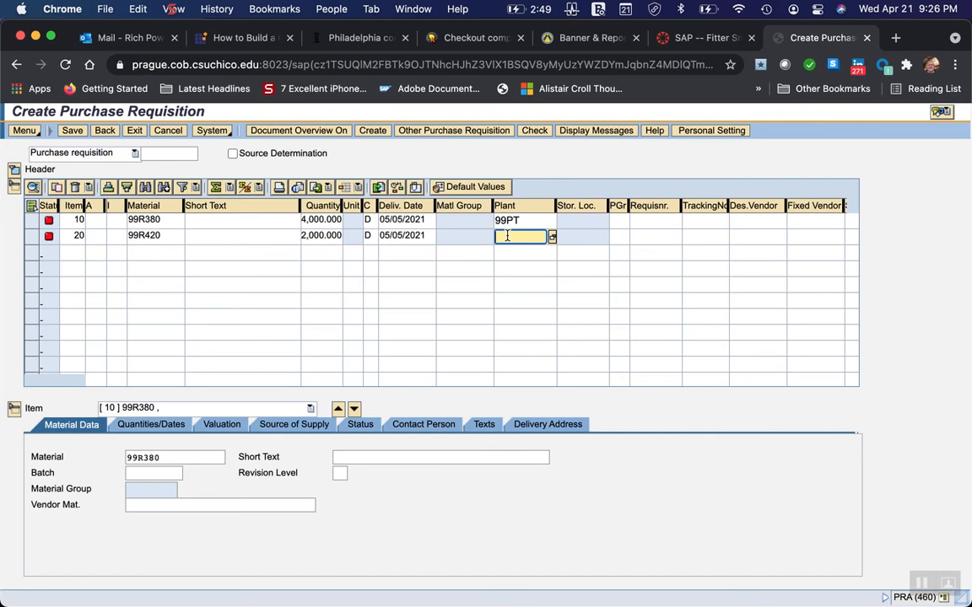
type("99PT")
key("Return")
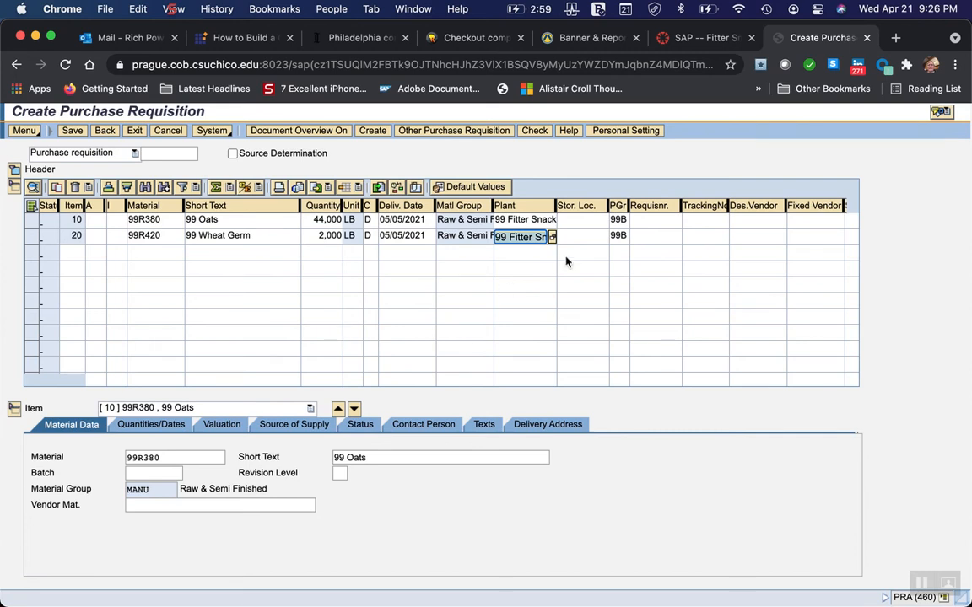
Enter storage location 100 for both the oats and wheat germ items and validate the lines.
left_click(576, 220)
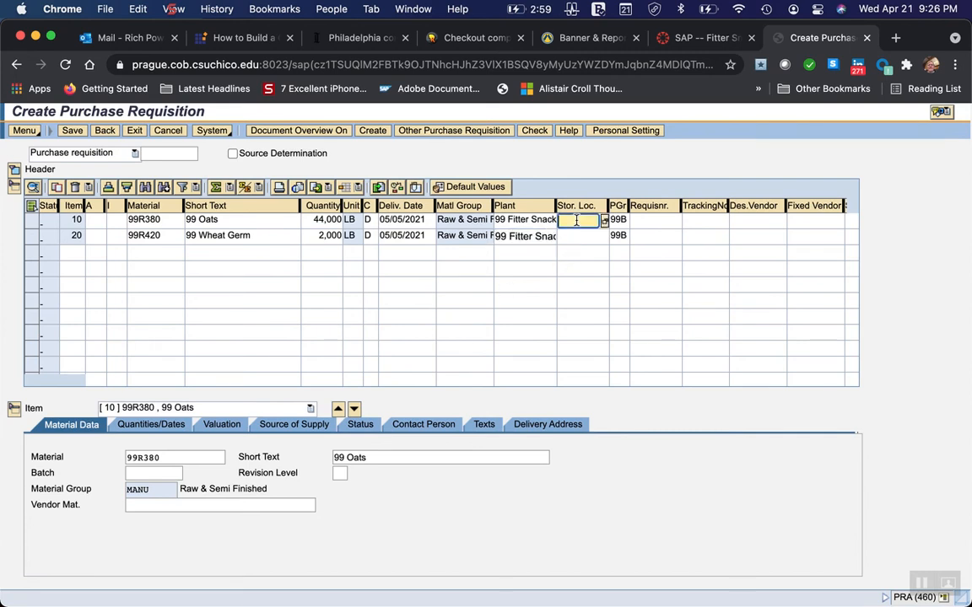
type("100")
left_click(570, 236)
type("100")
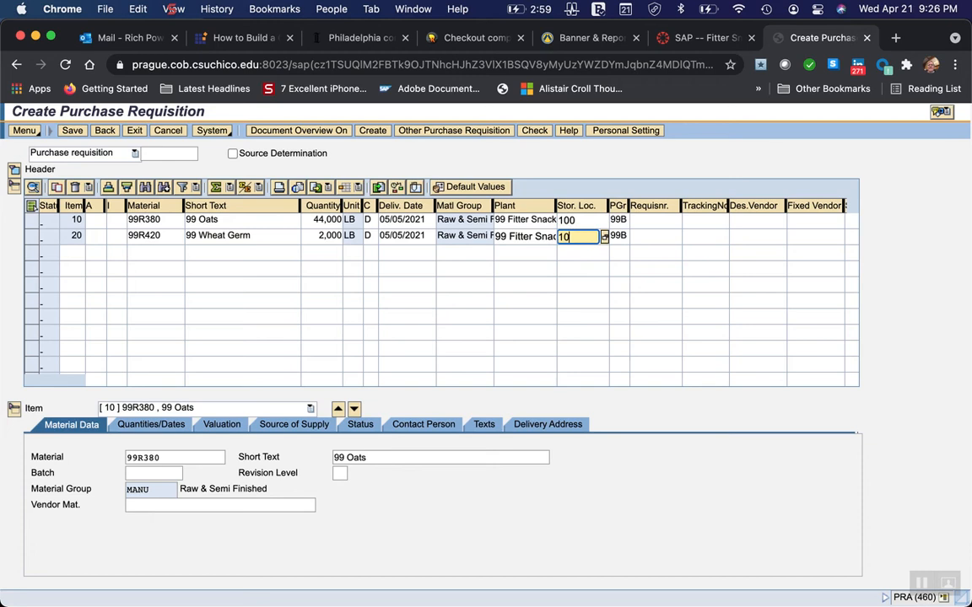
key("Return")
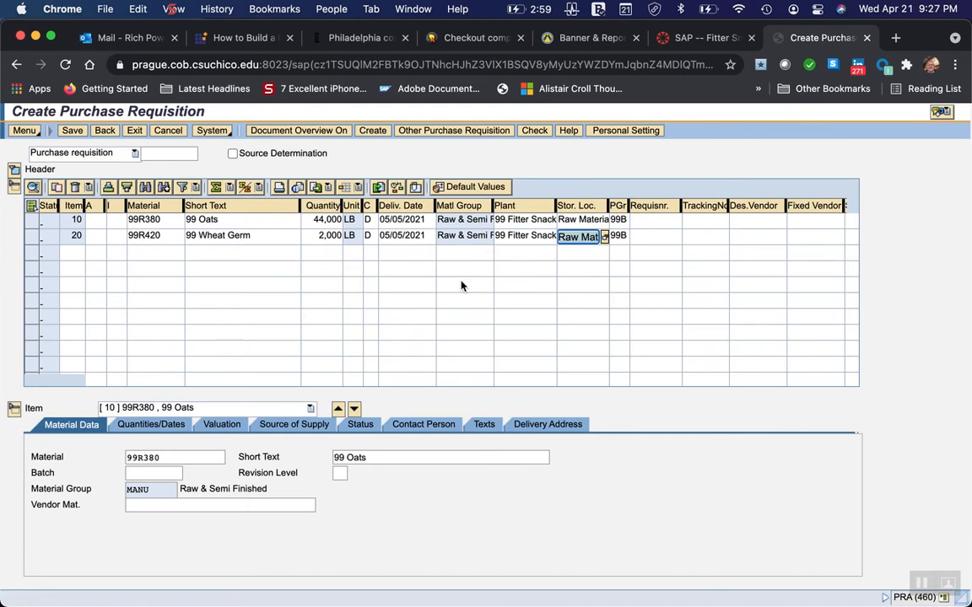
Switch to Word and compare the completed requisition example, reading on to the instructions for saving the requisition.
mouse_move(726, 581)
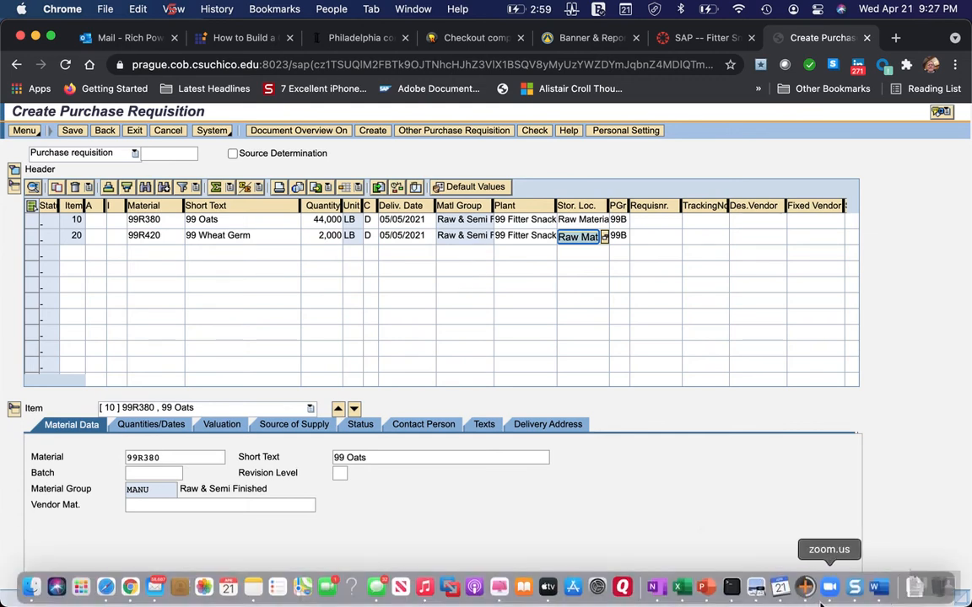
left_click(877, 591)
scroll(499, 492, "down", 6)
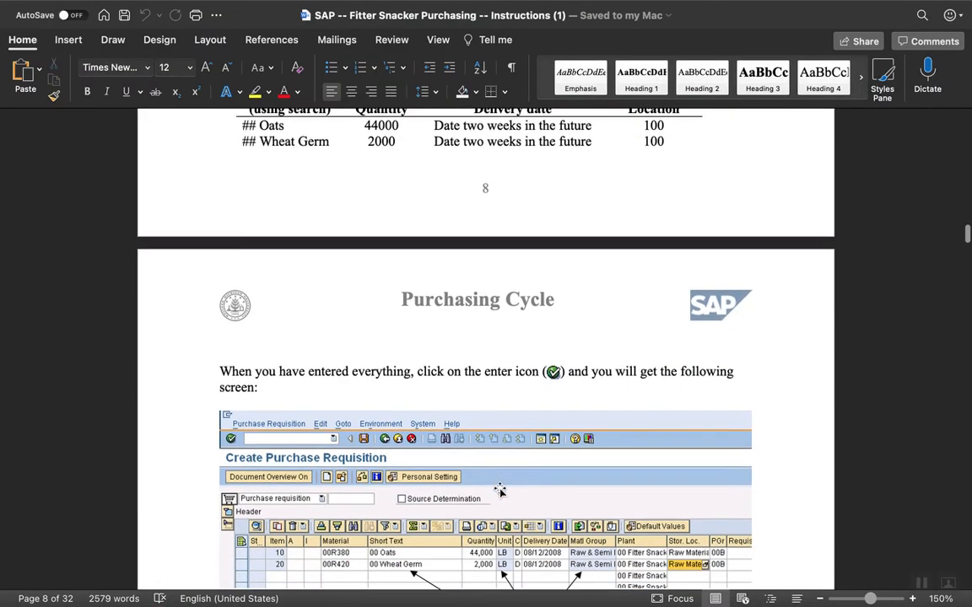
scroll(499, 492, "down", 5)
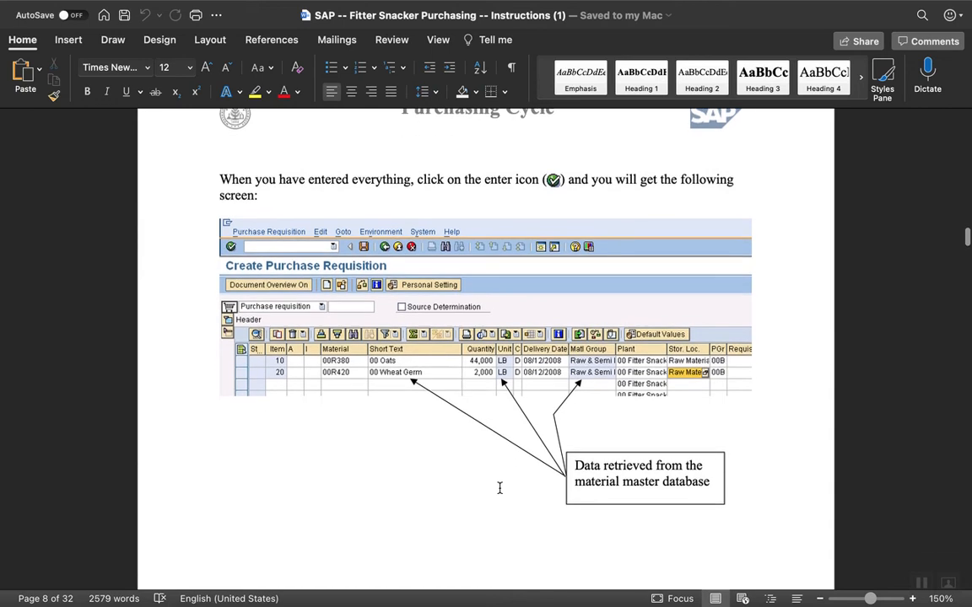
scroll(499, 487, "down", 1)
scroll(499, 487, "down", 11)
scroll(499, 491, "down", 7)
scroll(500, 488, "up", 1)
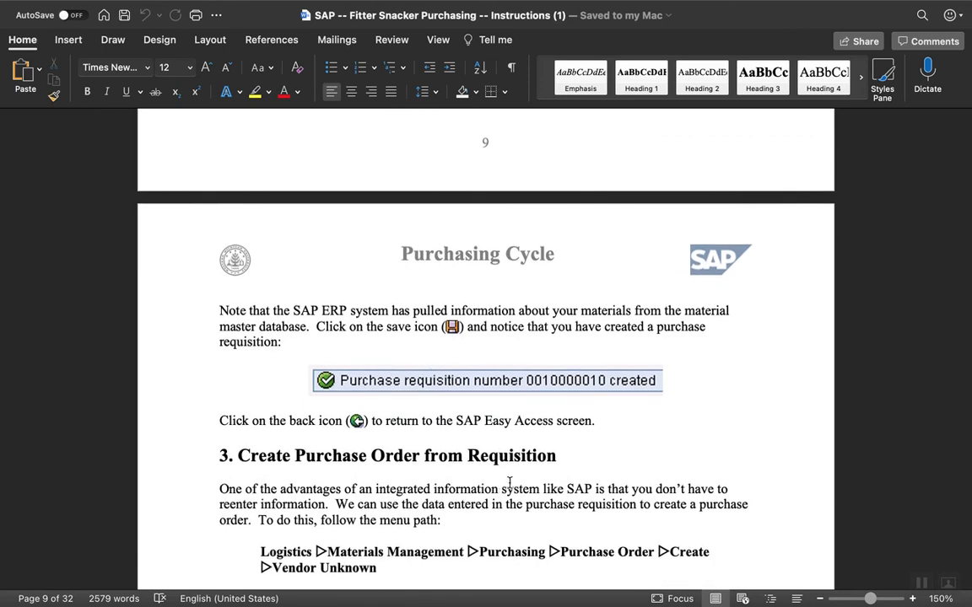
Switch to Chrome and save the purchase requisition.
mouse_move(582, 600)
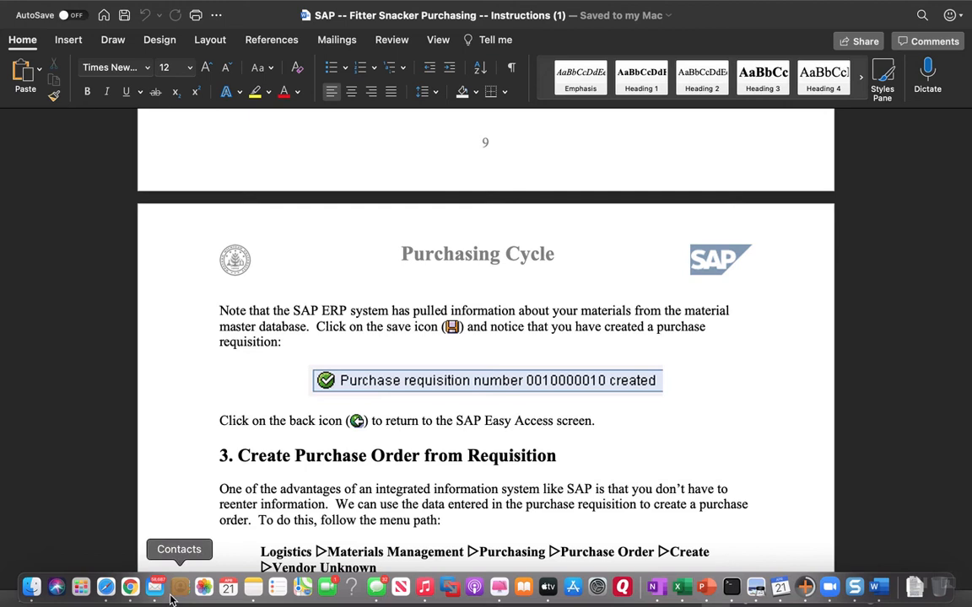
left_click(130, 588)
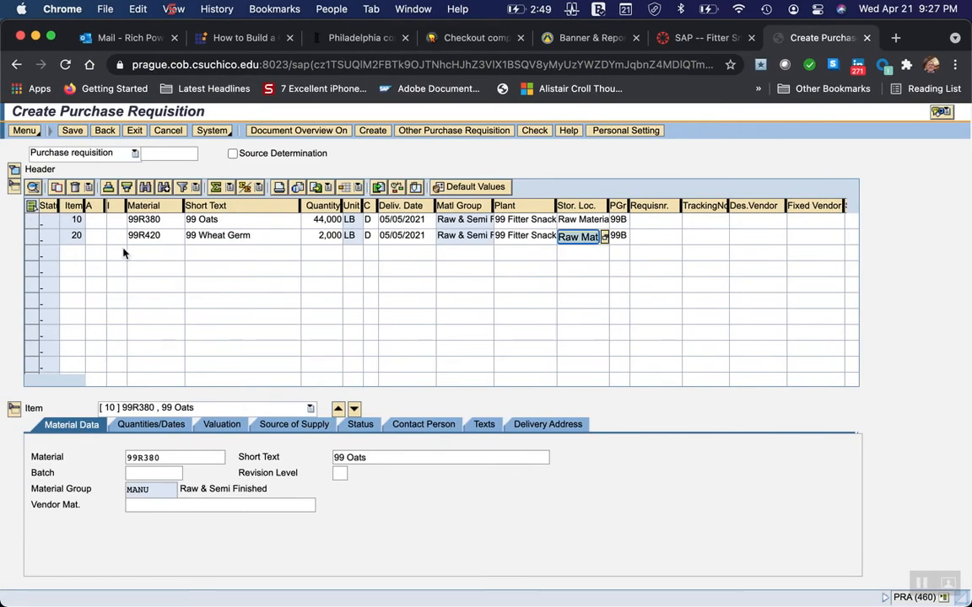
left_click(72, 134)
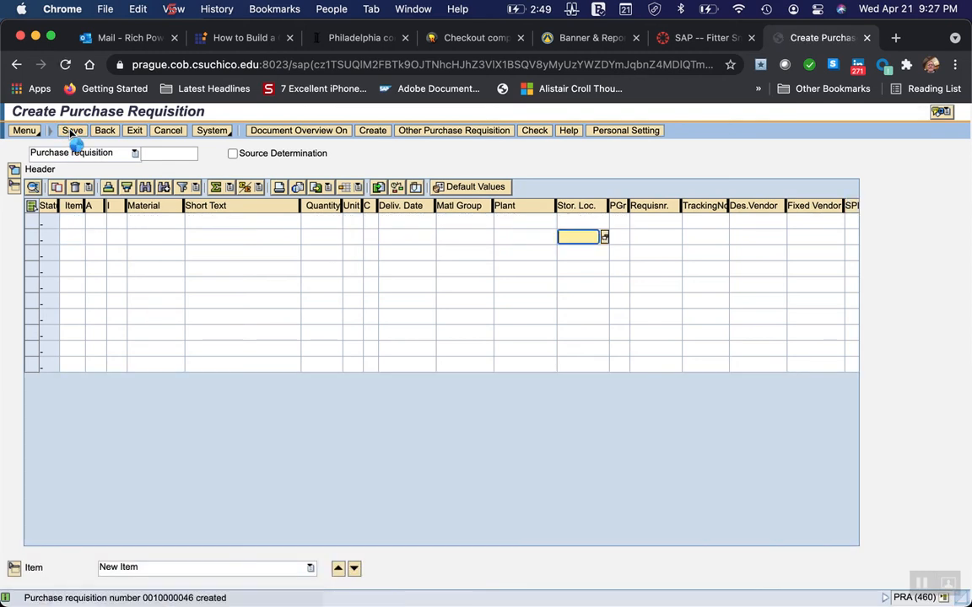
Switch to Word and read the instructions for creating a purchase order from the requisition.
mouse_move(237, 601)
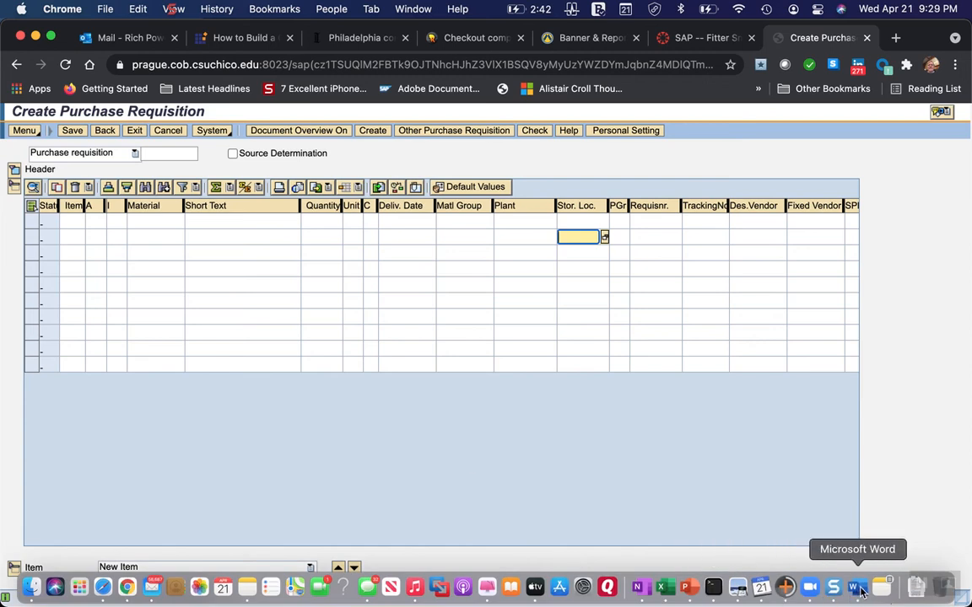
left_click(852, 596)
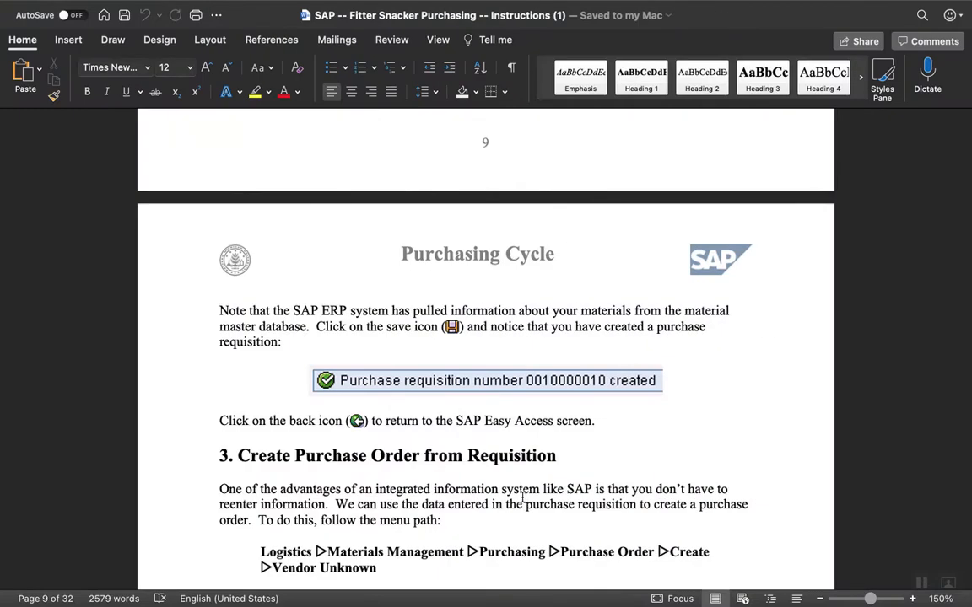
scroll(435, 489, "down", 2)
scroll(435, 489, "down", 5)
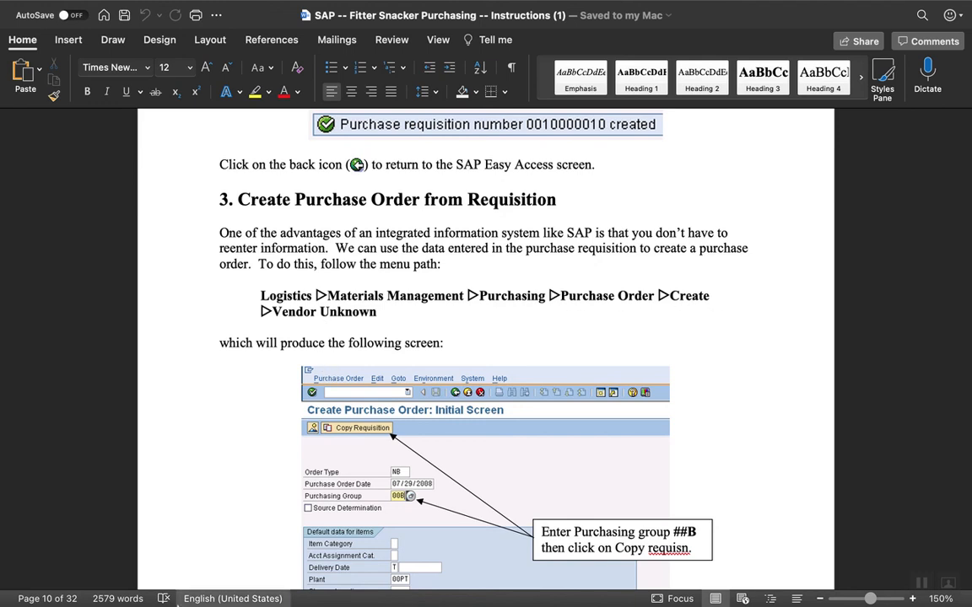
Switch to Chrome and leave the purchase requisition screen to return to SAP Easy Access.
mouse_move(125, 588)
left_click(125, 589)
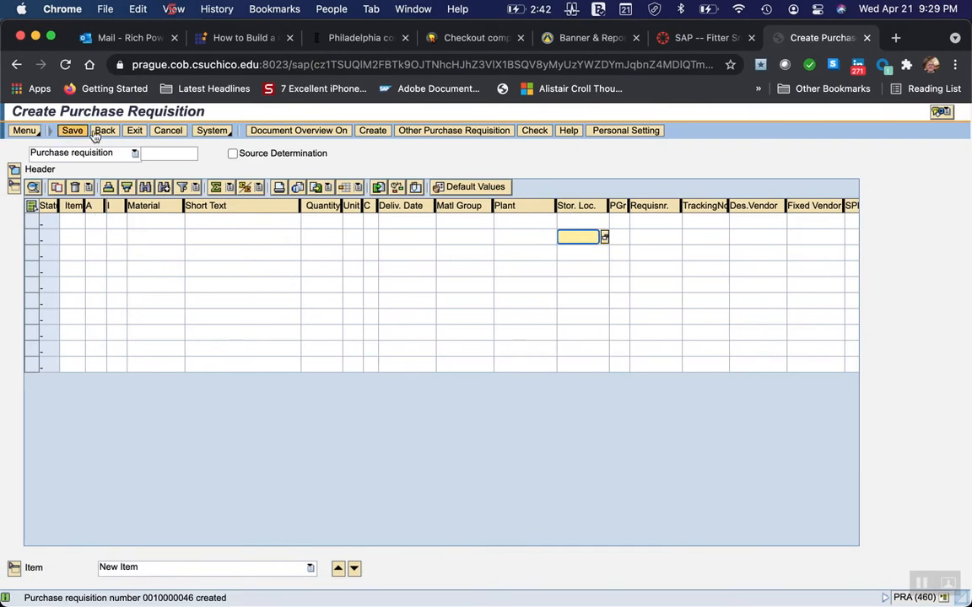
left_click(134, 131)
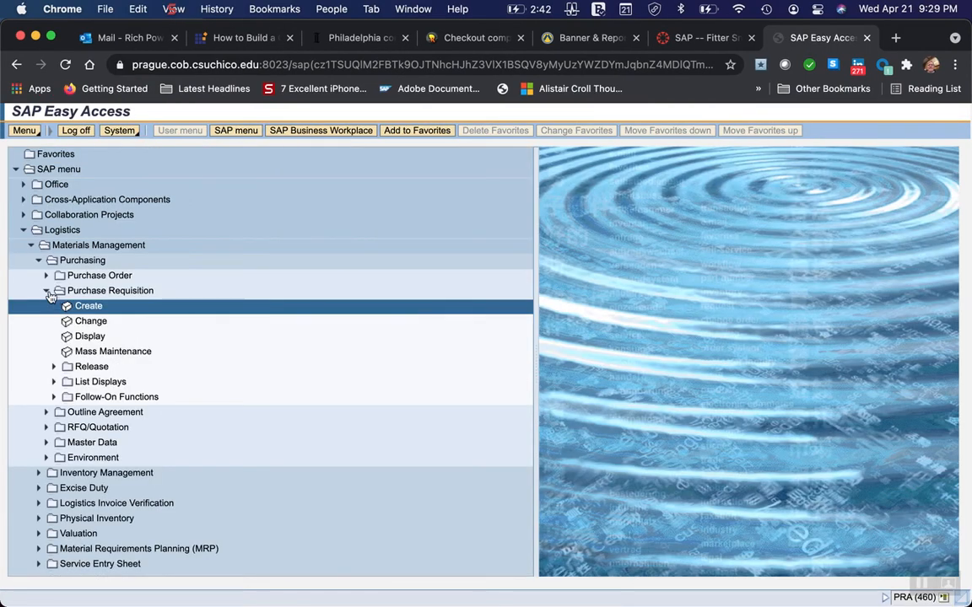
Collapse the Purchase Requisition folder and open the Vendor Unknown transaction for creating a purchase order.
left_click(47, 291)
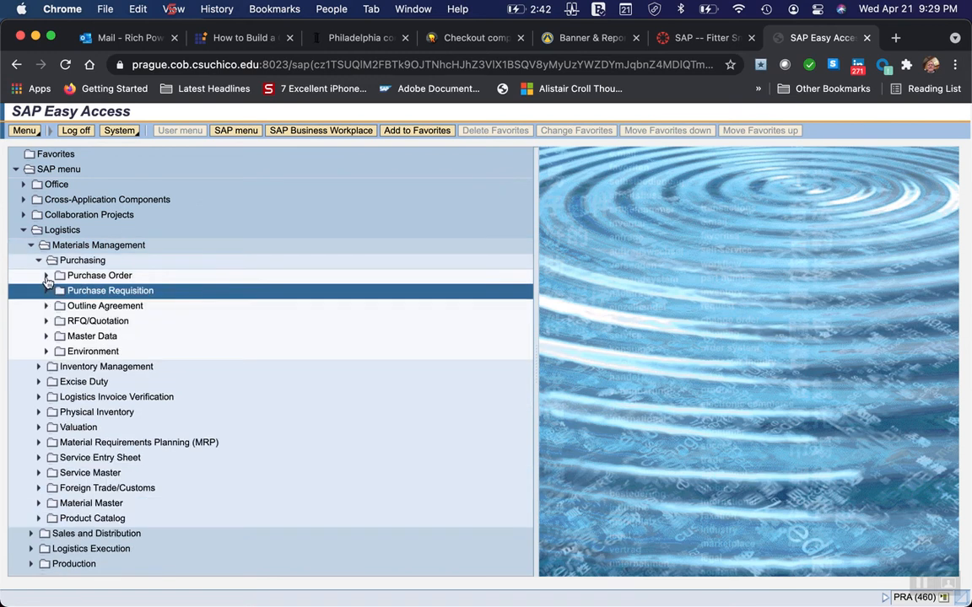
left_click(47, 277)
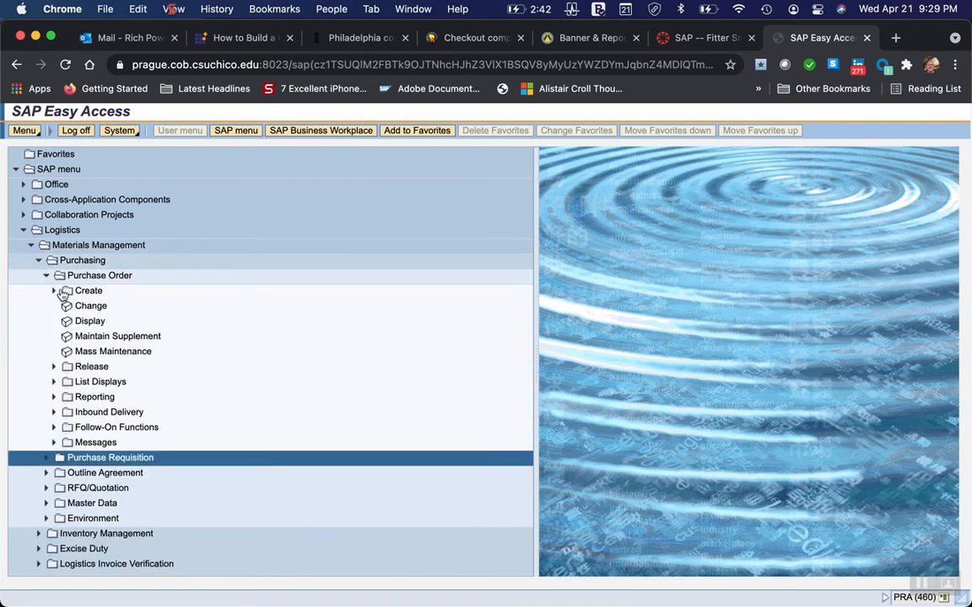
left_click(87, 292)
double_click(88, 291)
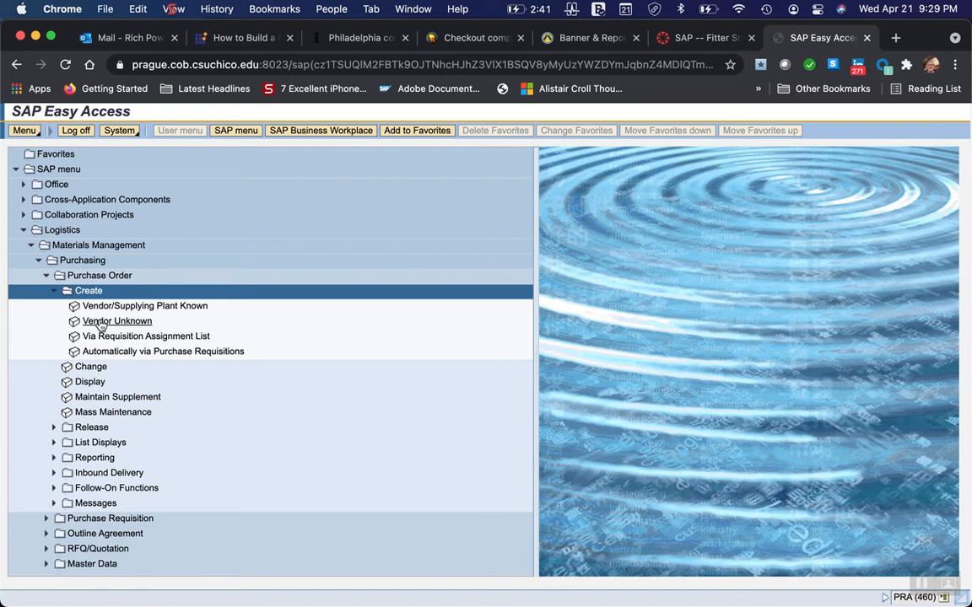
left_click(99, 323)
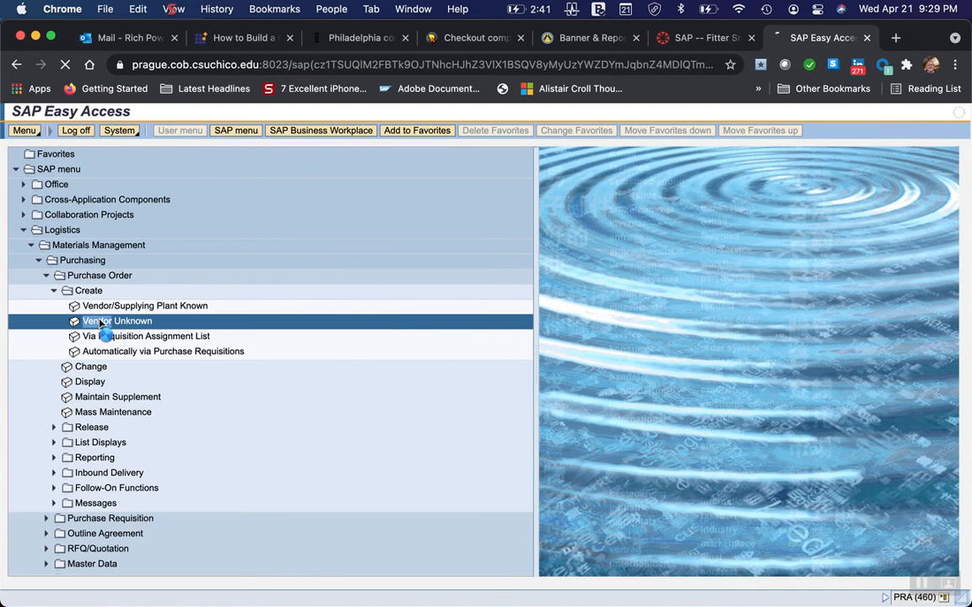
double_click(100, 324)
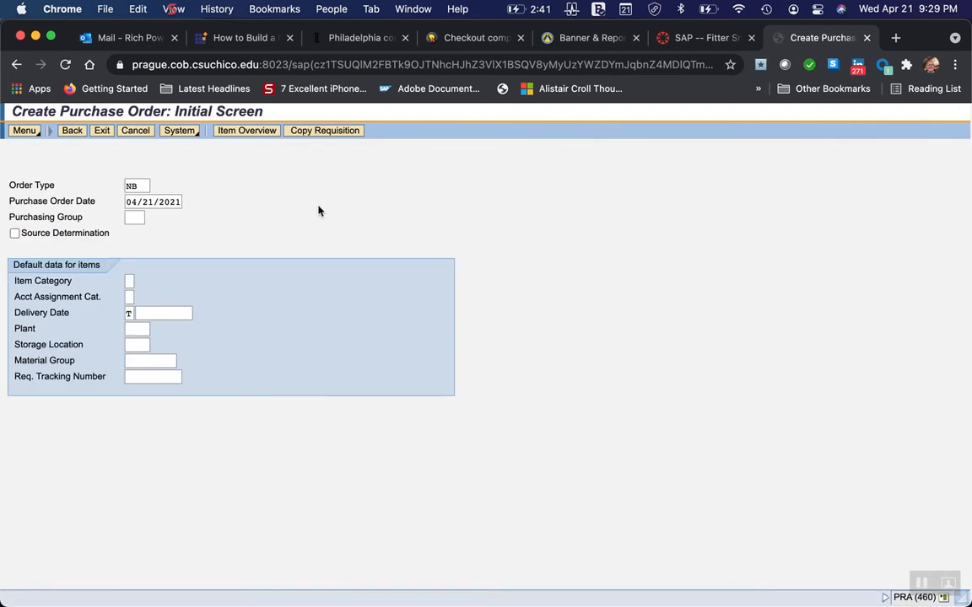
Switch to Word and examine which purchasing group to enter for the new purchase order.
mouse_move(787, 592)
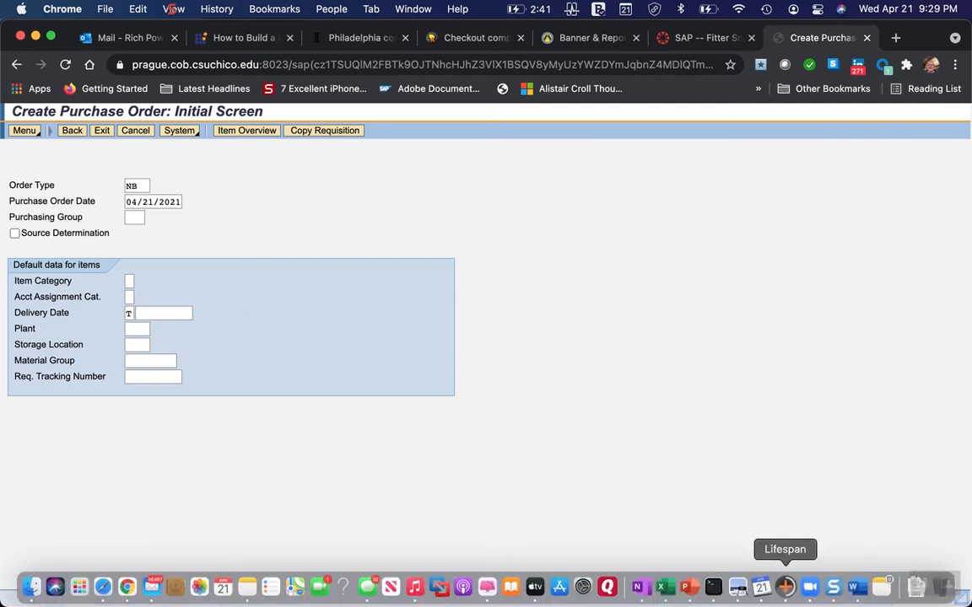
left_click(856, 589)
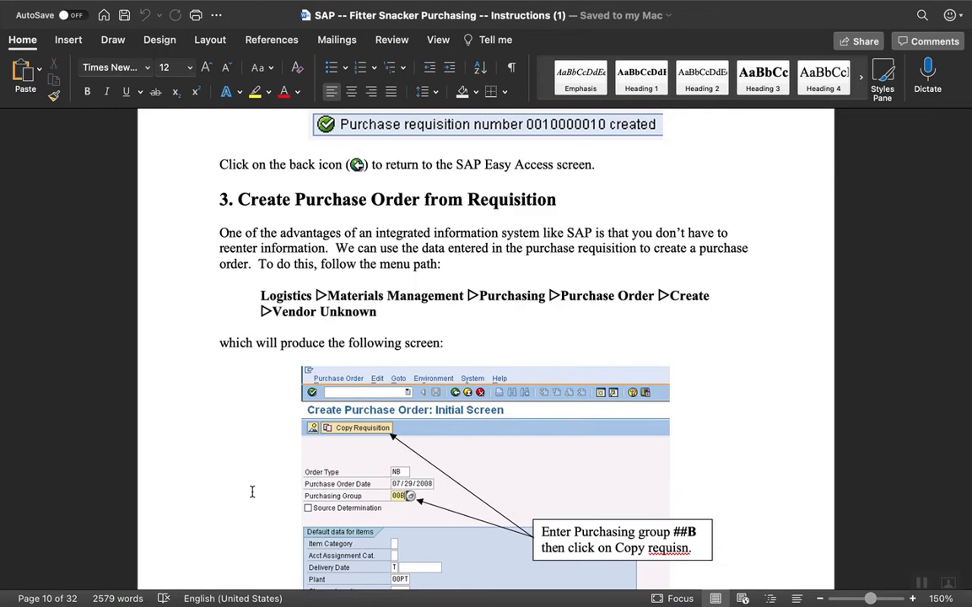
scroll(251, 492, "down", 3)
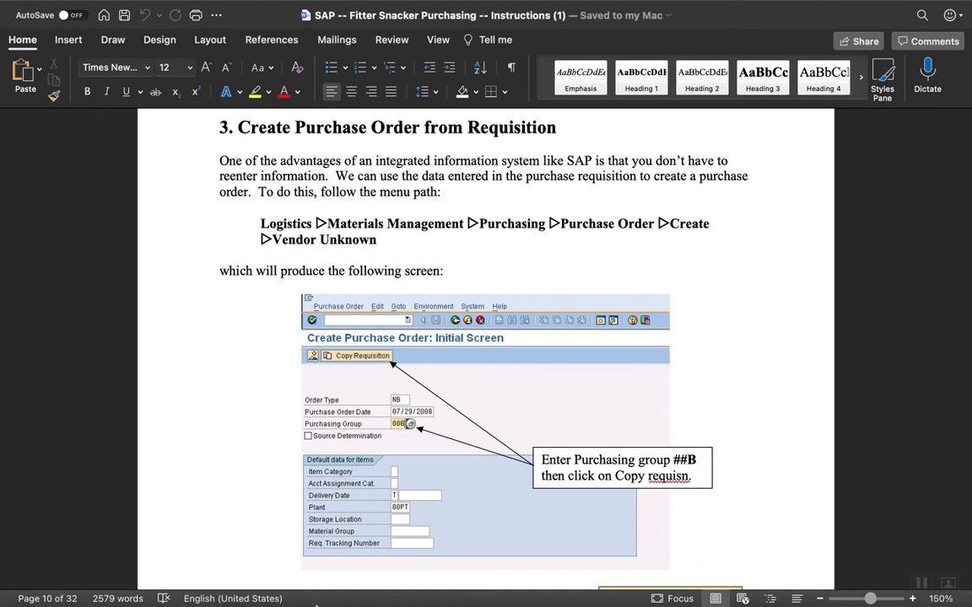
Switch to Chrome and set the purchase order's purchasing group to 99b.
mouse_move(413, 605)
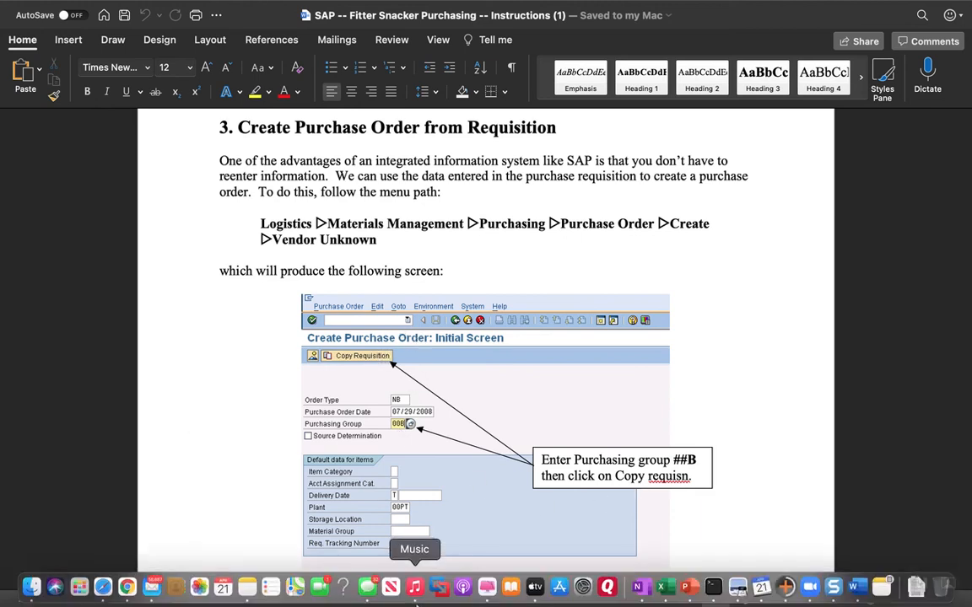
left_click(127, 588)
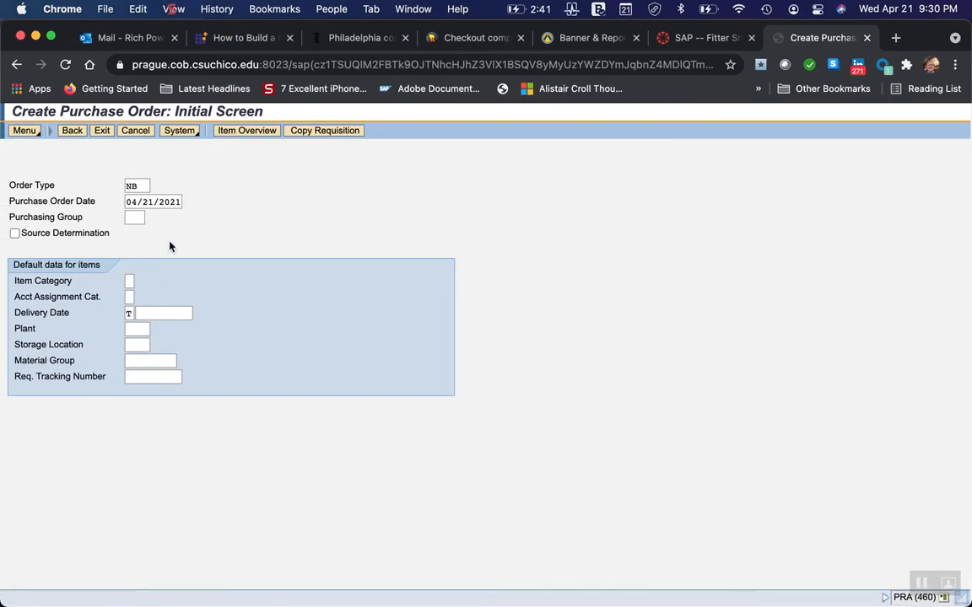
left_click(129, 217)
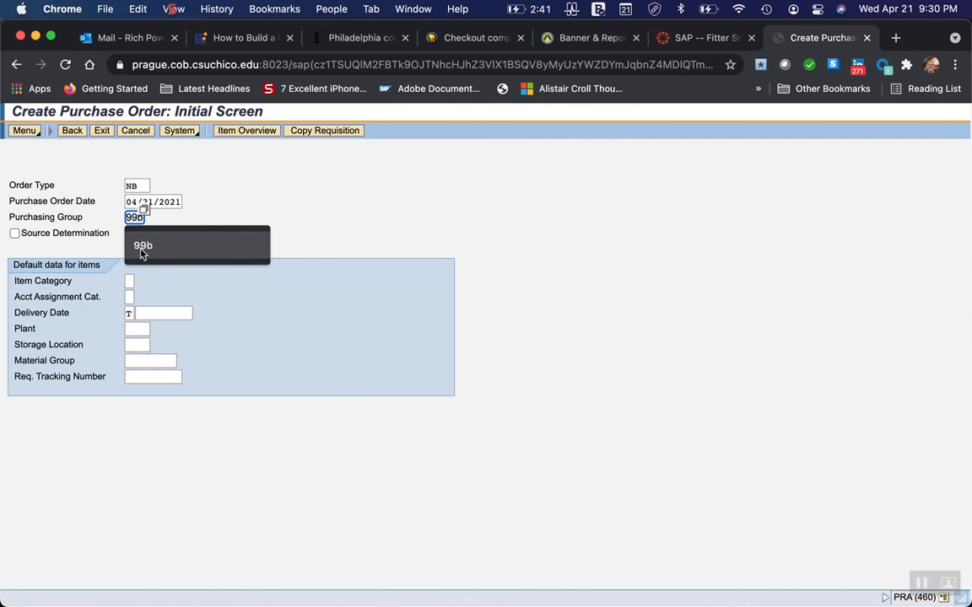
left_click(141, 253)
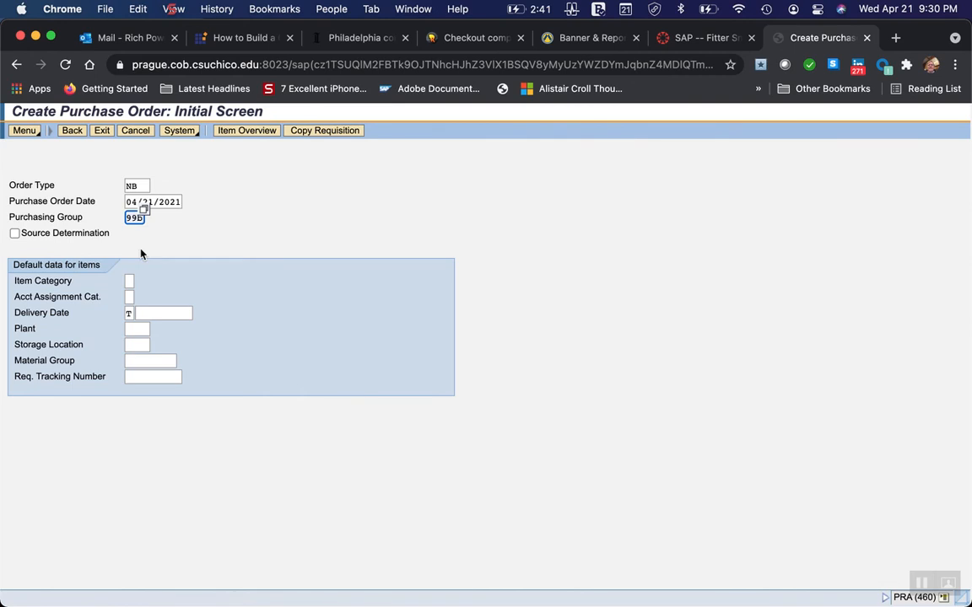
left_click(335, 135)
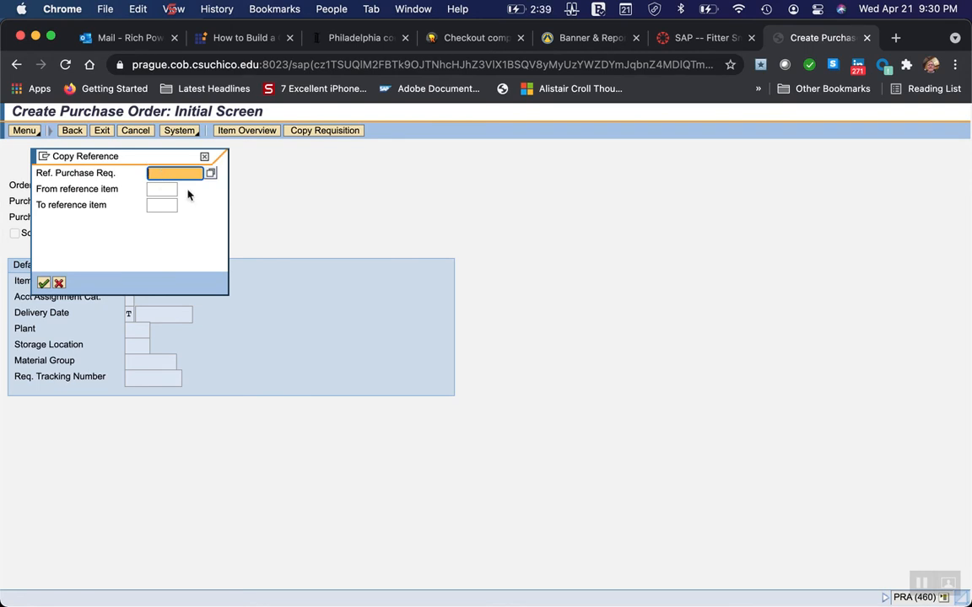
left_click(210, 173)
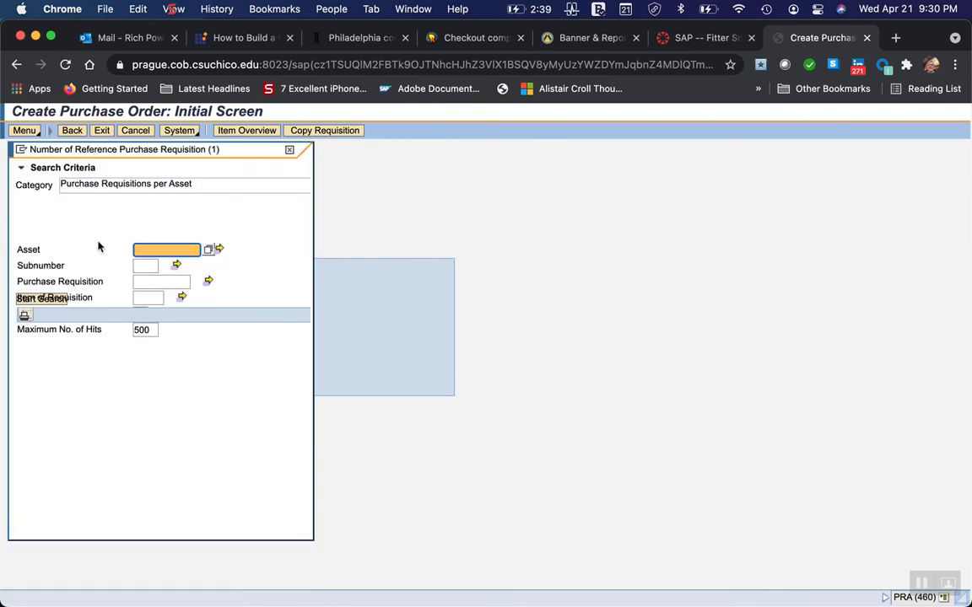
left_click(288, 151)
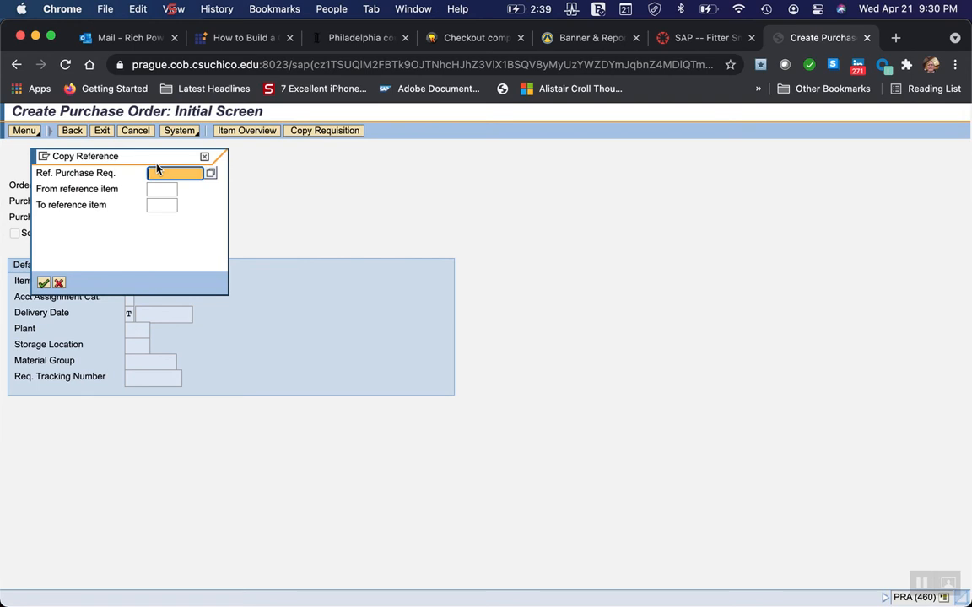
type("00")
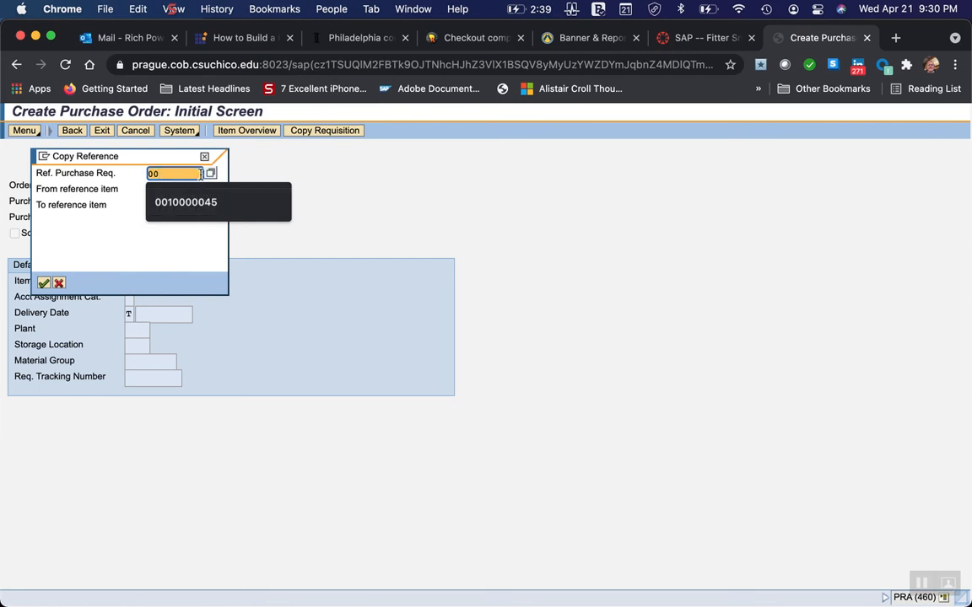
left_click(205, 203)
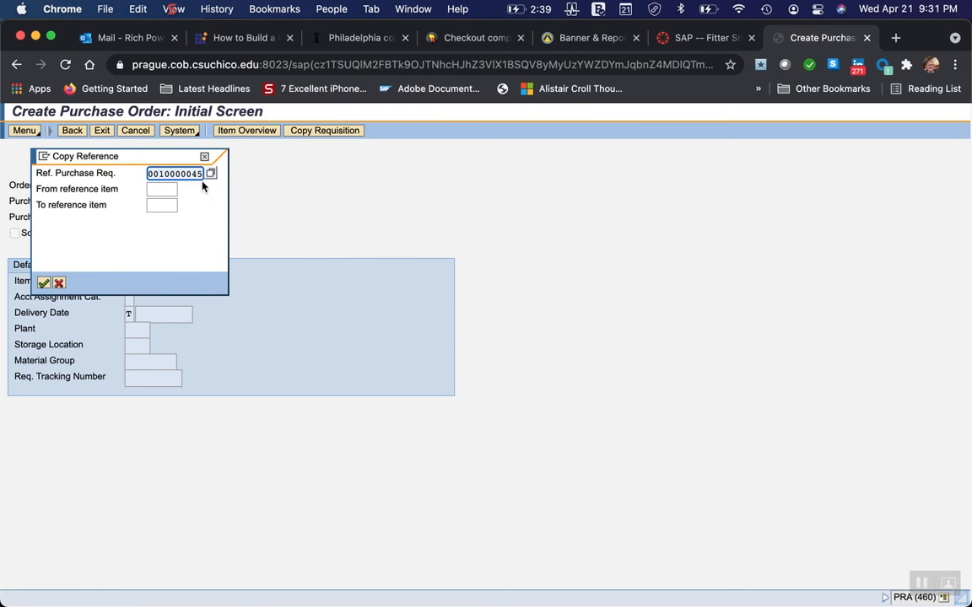
key("Down")
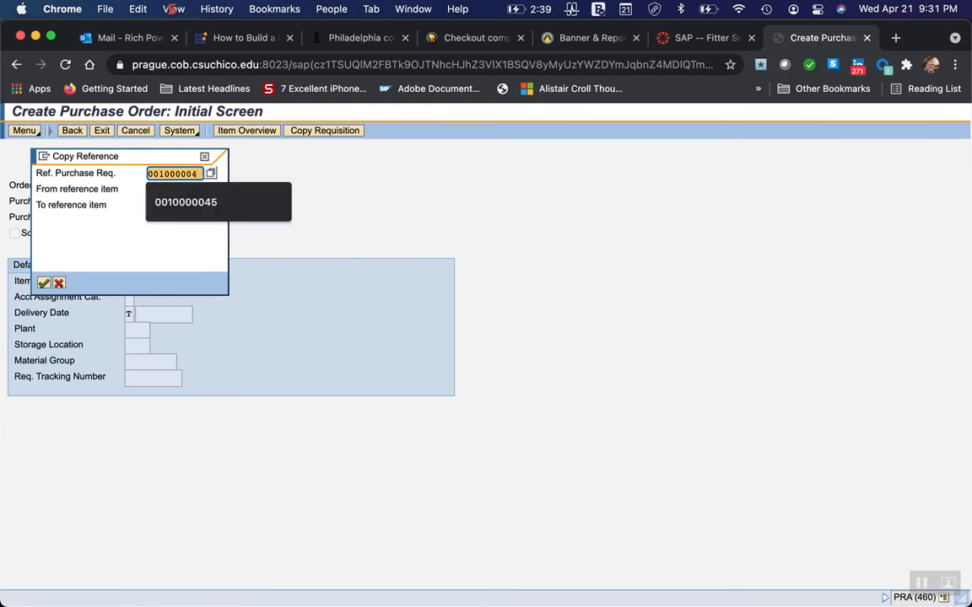
type("6")
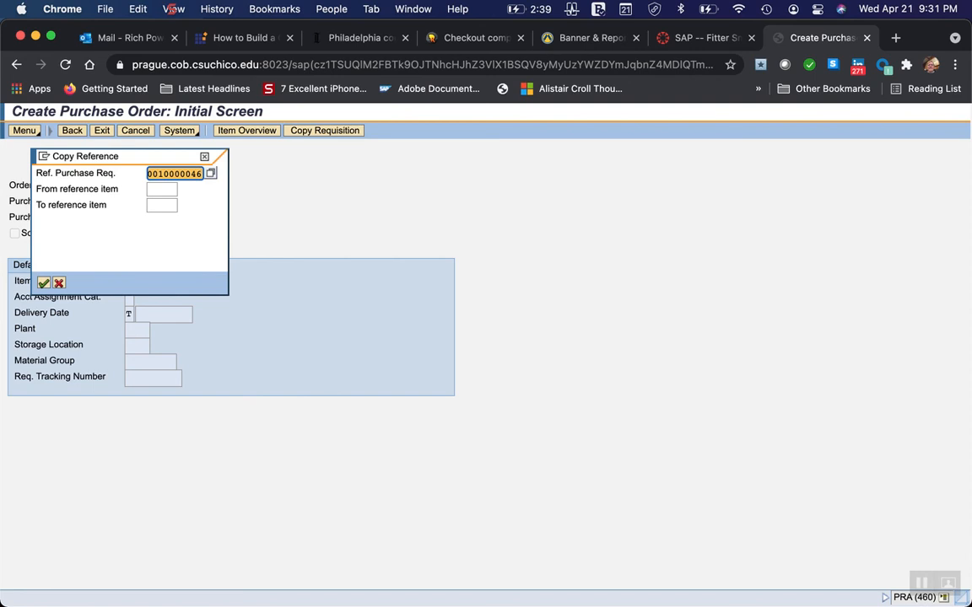
key("Return")
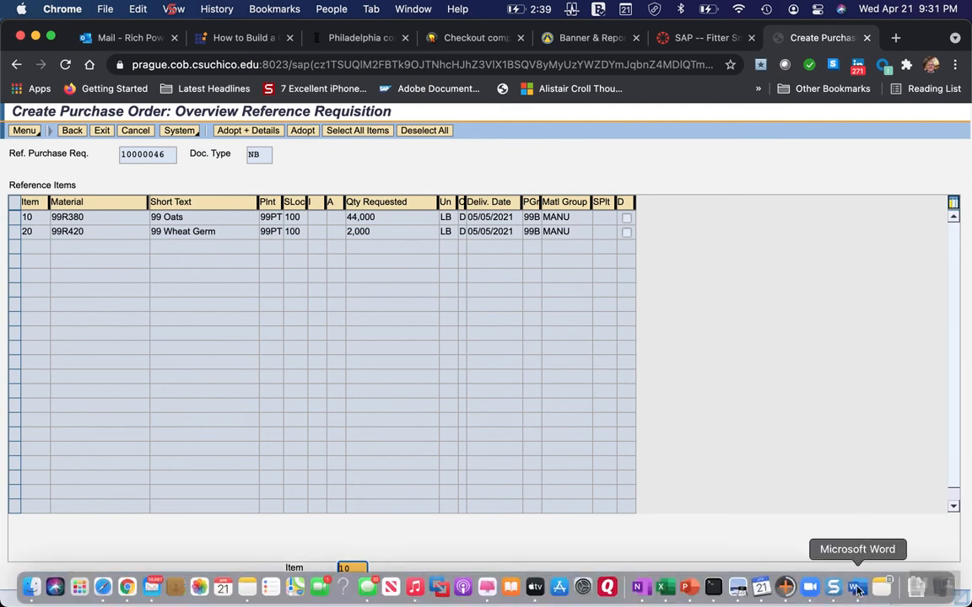
Switch to Word and read the instructions for copying the requisition, up to selecting and adopting both items.
left_click(853, 590)
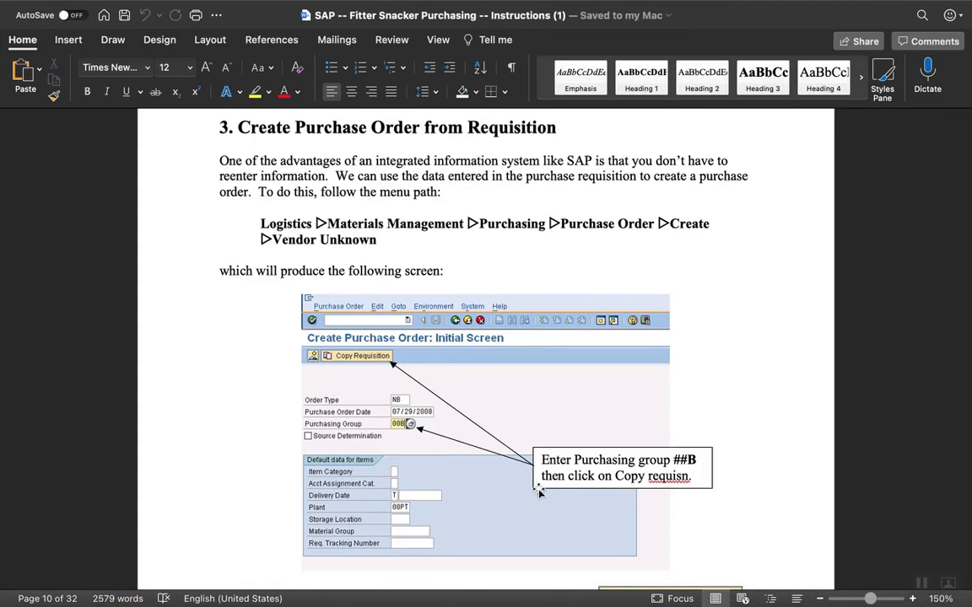
scroll(270, 479, "down", 8)
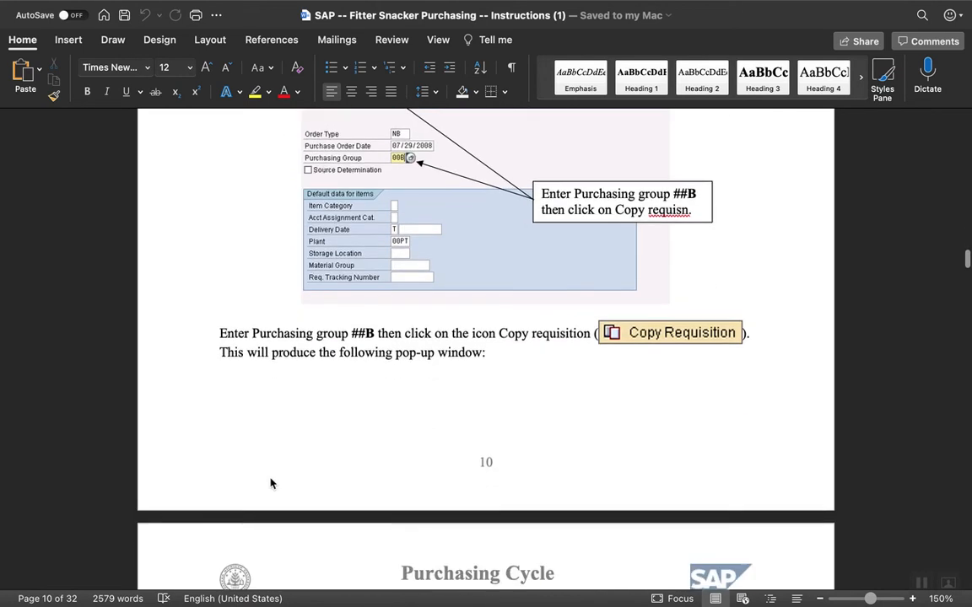
scroll(270, 481, "down", 3)
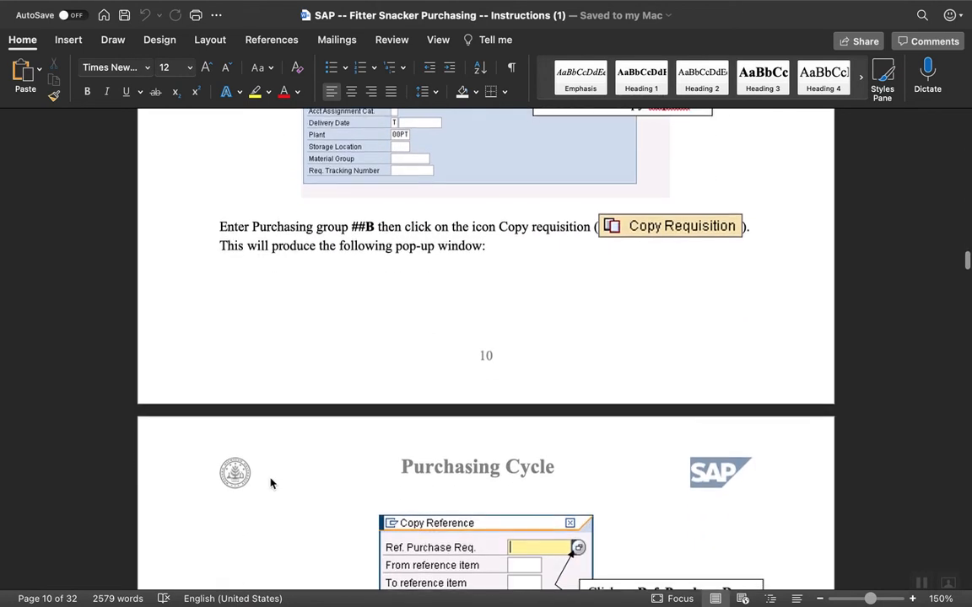
scroll(270, 478, "down", 8)
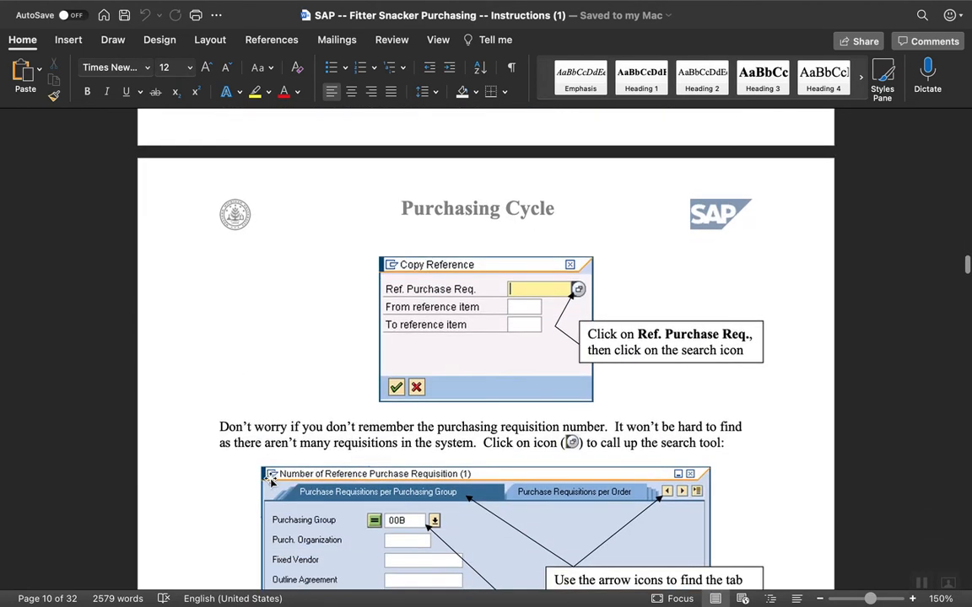
scroll(270, 479, "down", 3)
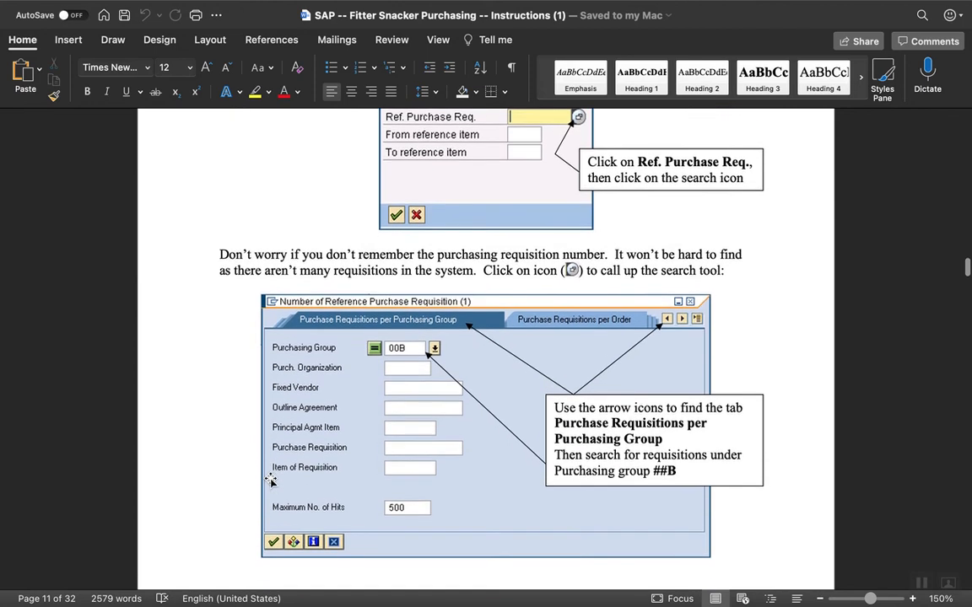
scroll(270, 480, "down", 8)
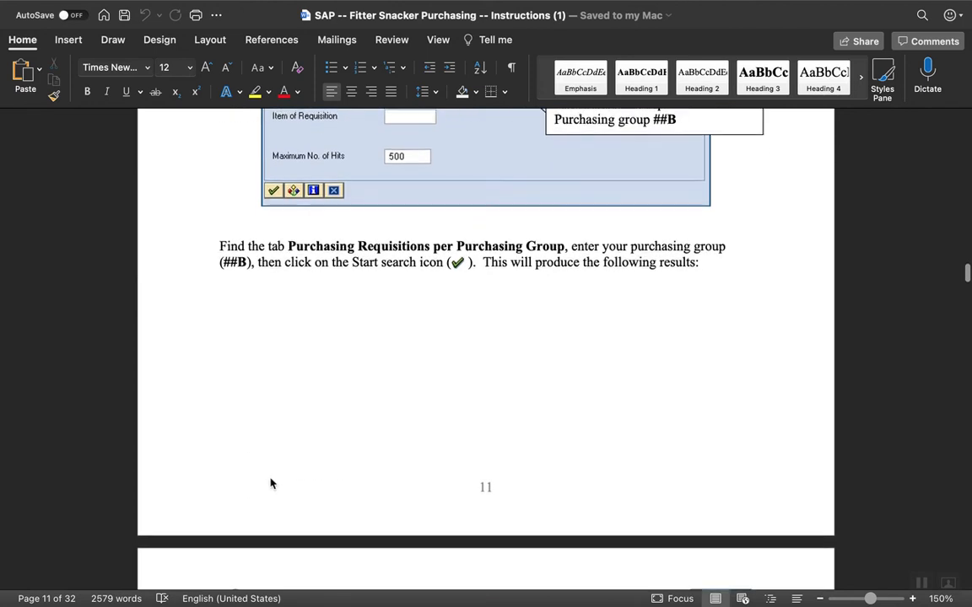
scroll(270, 478, "up", 3)
scroll(270, 479, "up", 1)
scroll(270, 478, "down", 10)
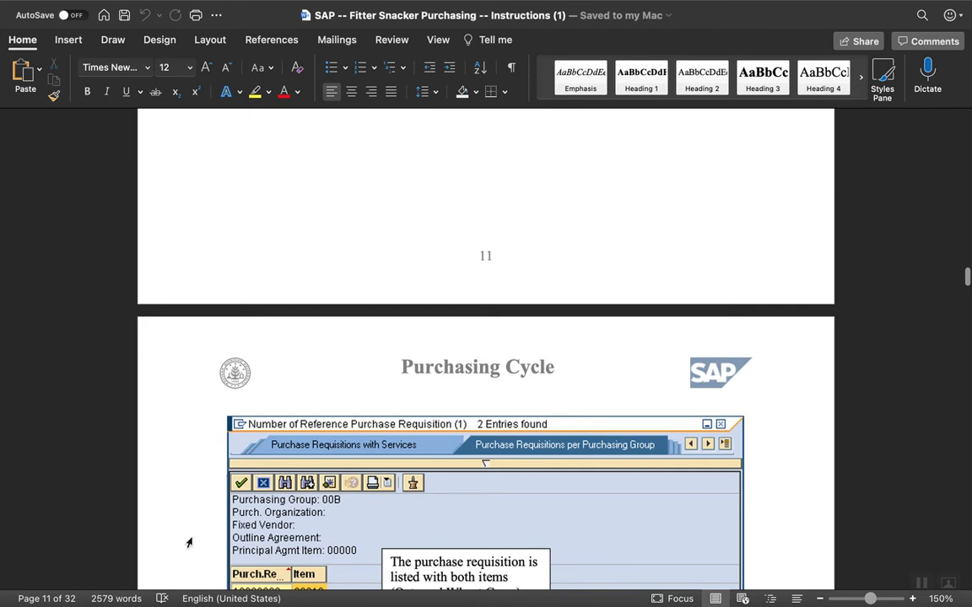
scroll(189, 507, "down", 1)
scroll(189, 507, "down", 3)
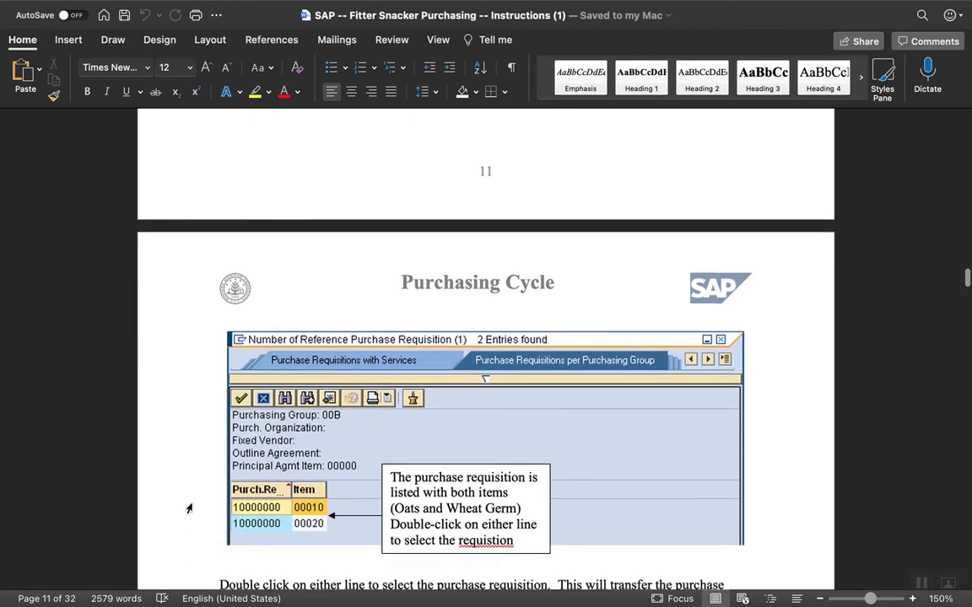
scroll(189, 508, "down", 3)
scroll(189, 508, "down", 4)
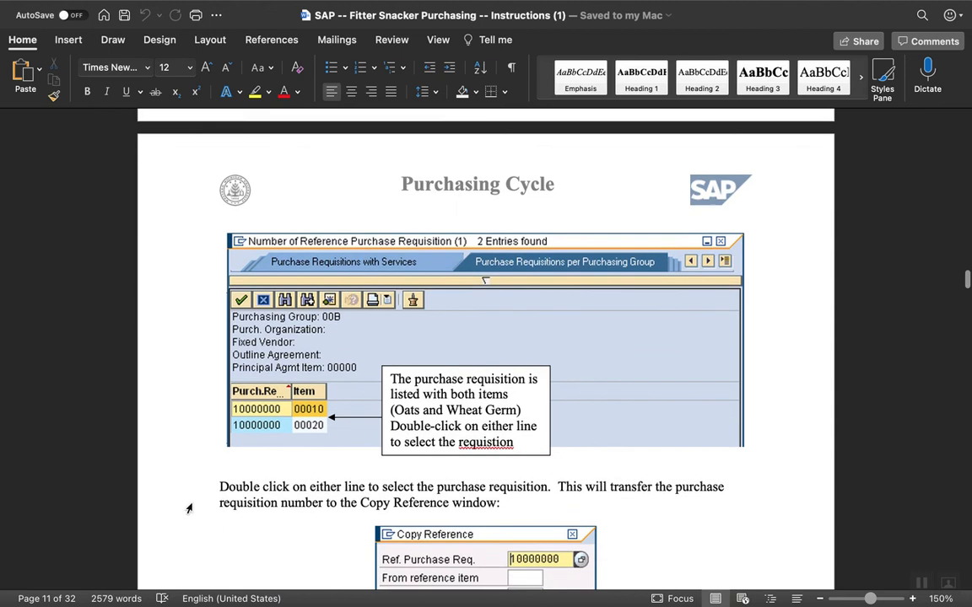
scroll(189, 507, "down", 1)
scroll(189, 507, "down", 8)
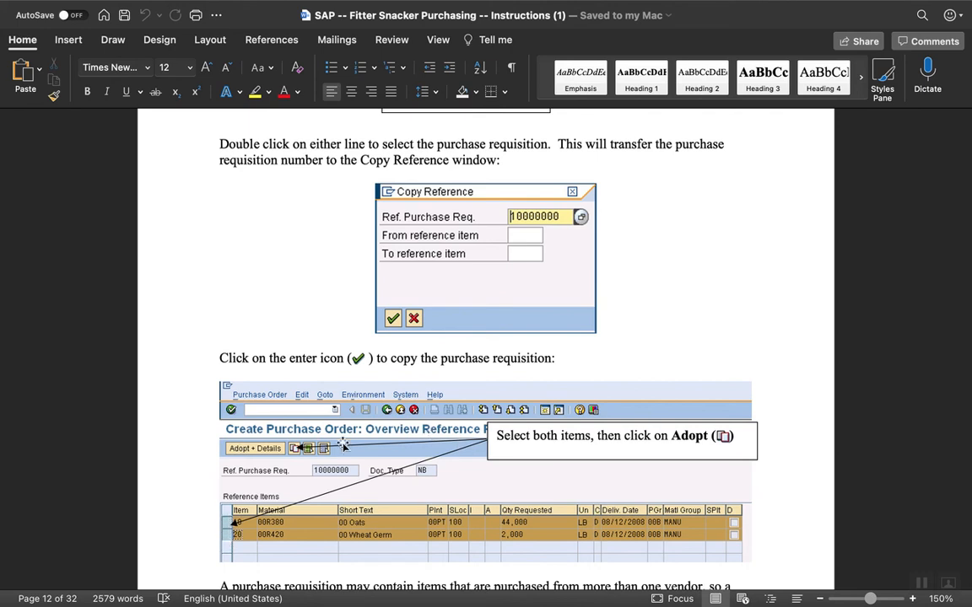
Switch to Chrome and adopt both reference requisition items, 99 Oats and 99 Wheat Germ, into the purchase order.
mouse_move(533, 597)
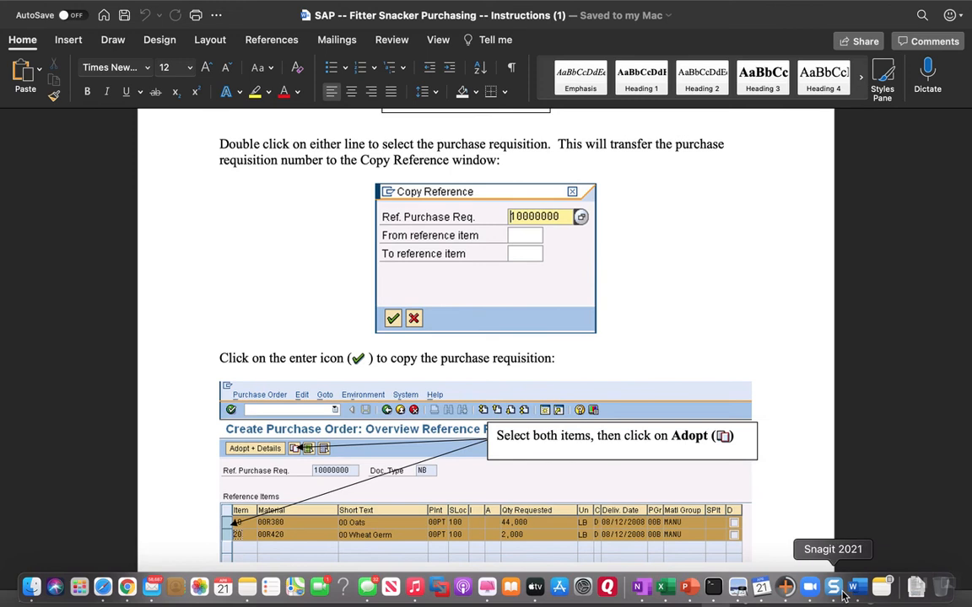
left_click(127, 588)
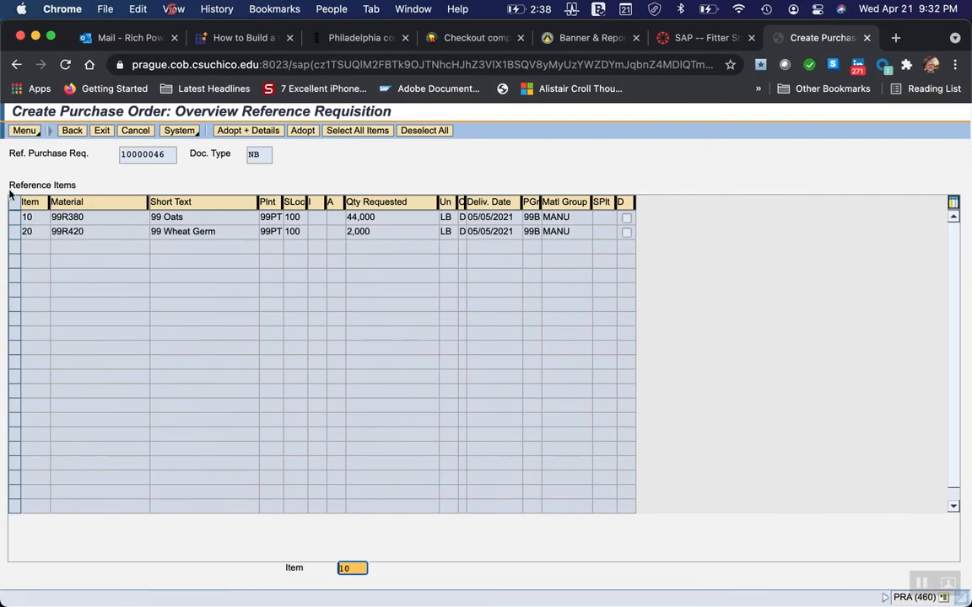
left_click(14, 218)
left_click(14, 233)
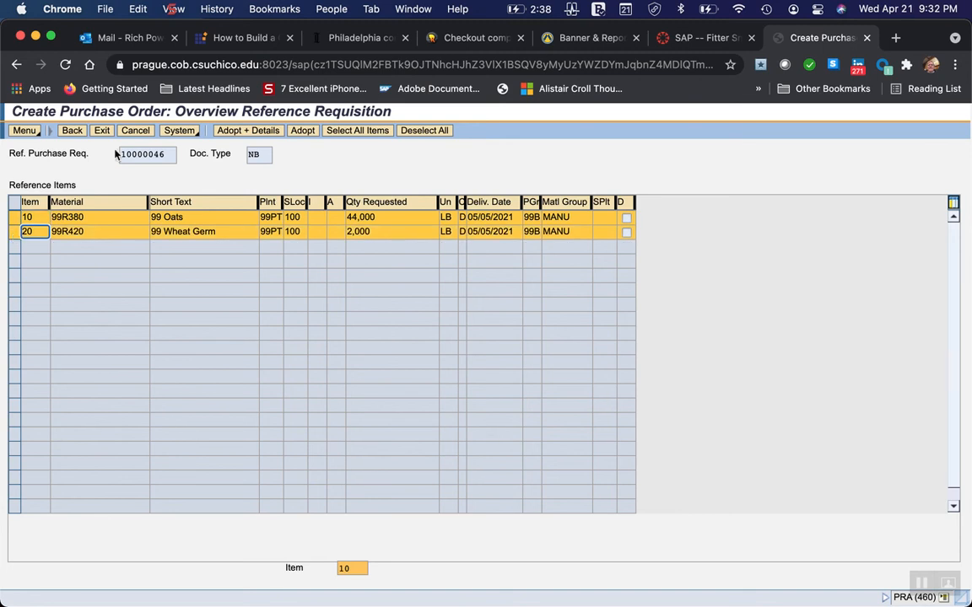
left_click(305, 131)
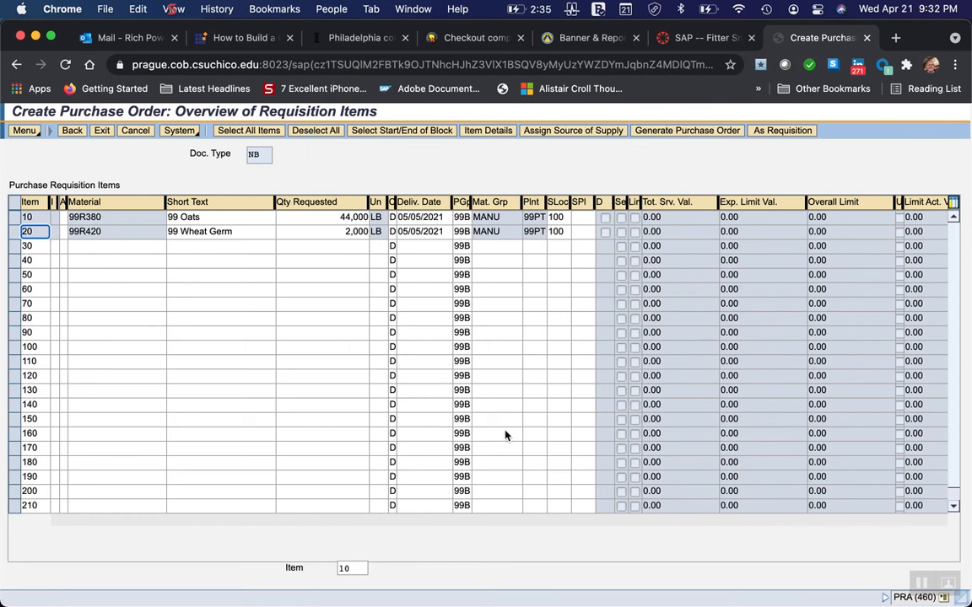
Switch to Word and read the instructions for assigning a source of supply and selecting the vendor for oats.
mouse_move(739, 604)
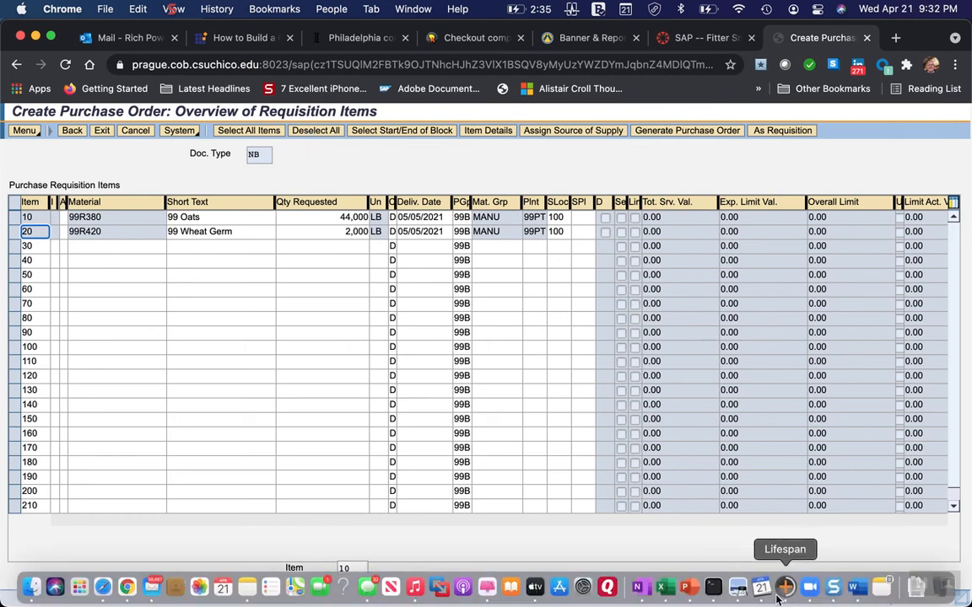
left_click(855, 588)
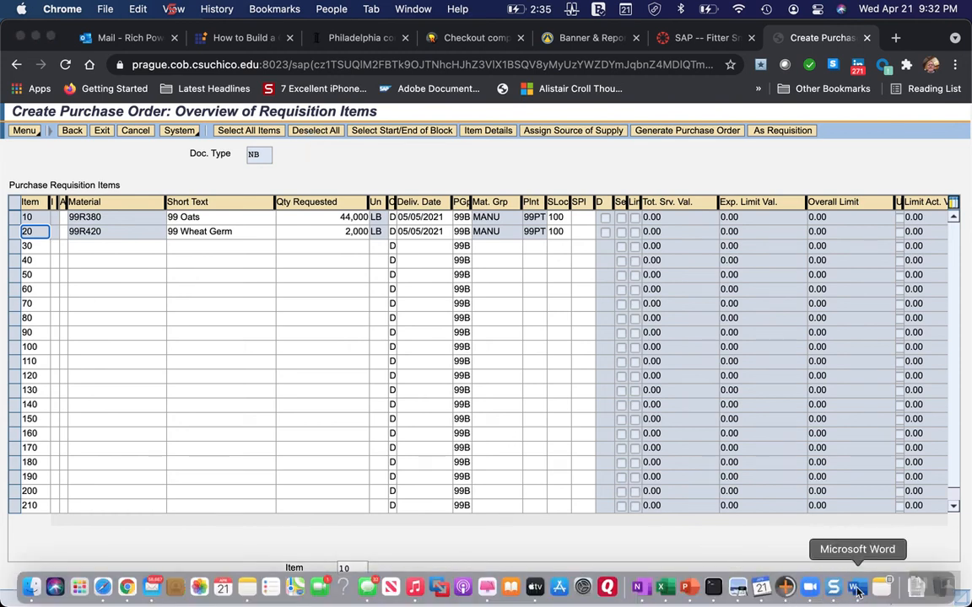
scroll(443, 472, "down", 4)
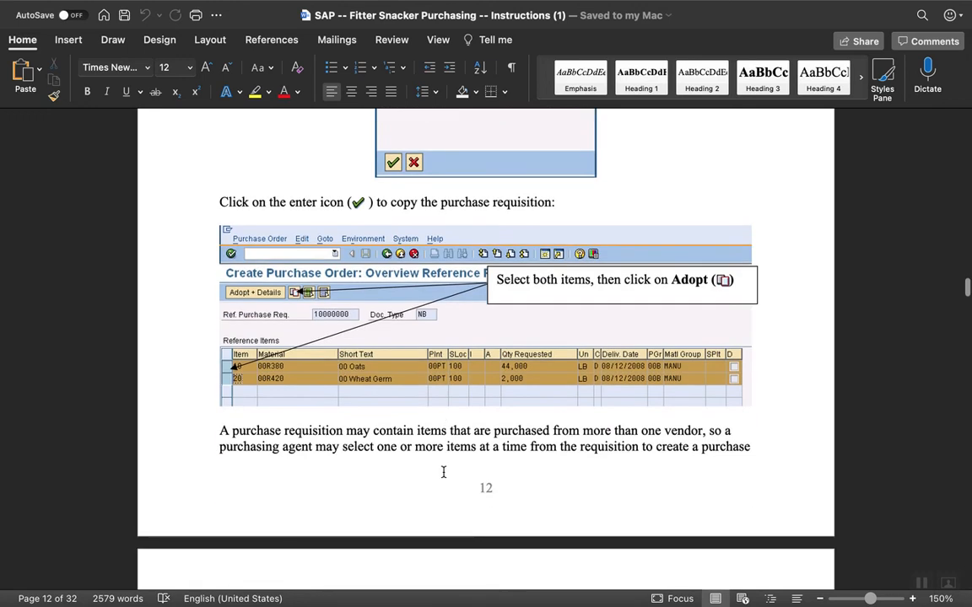
scroll(443, 473, "down", 6)
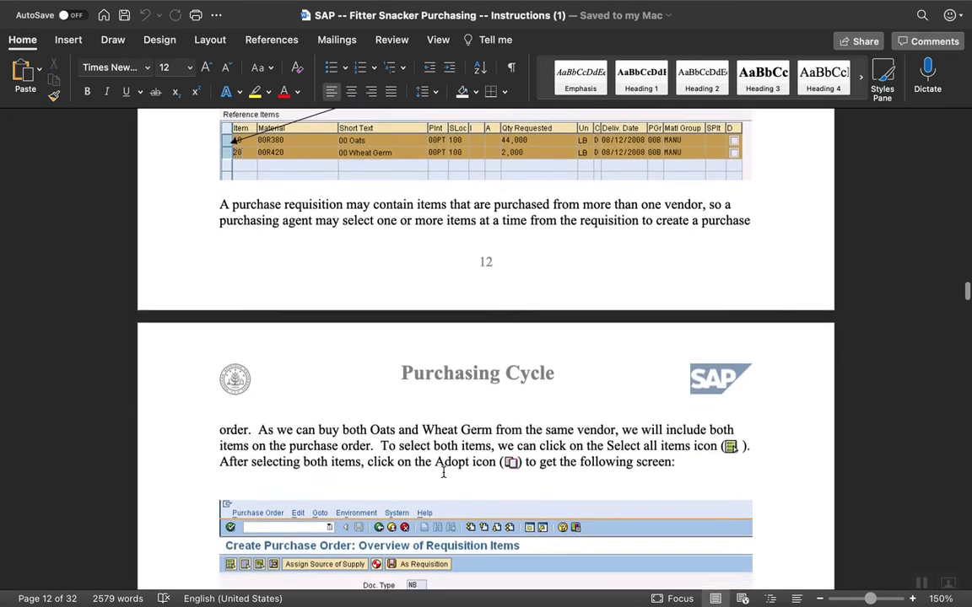
scroll(443, 473, "down", 1)
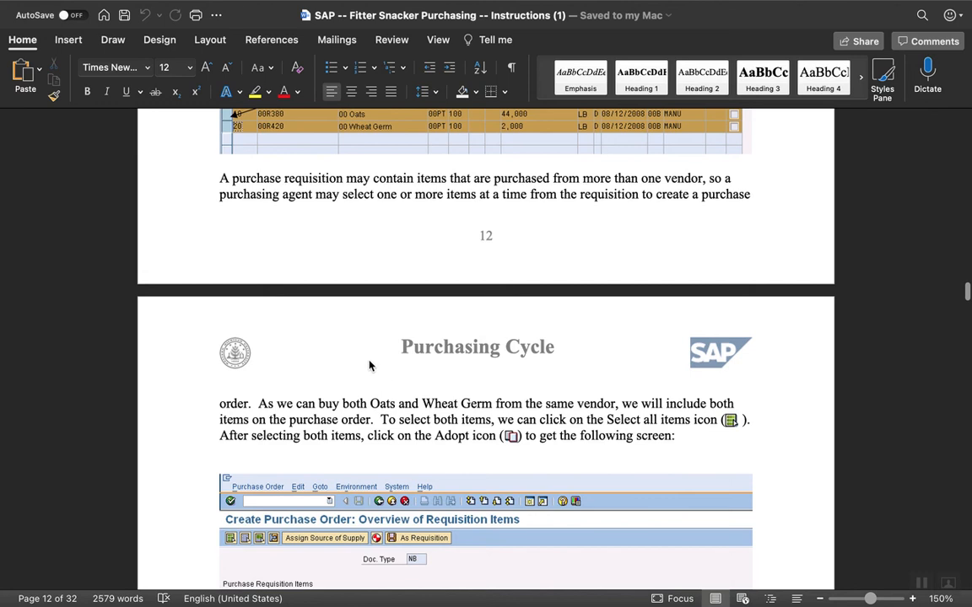
scroll(368, 364, "up", 2)
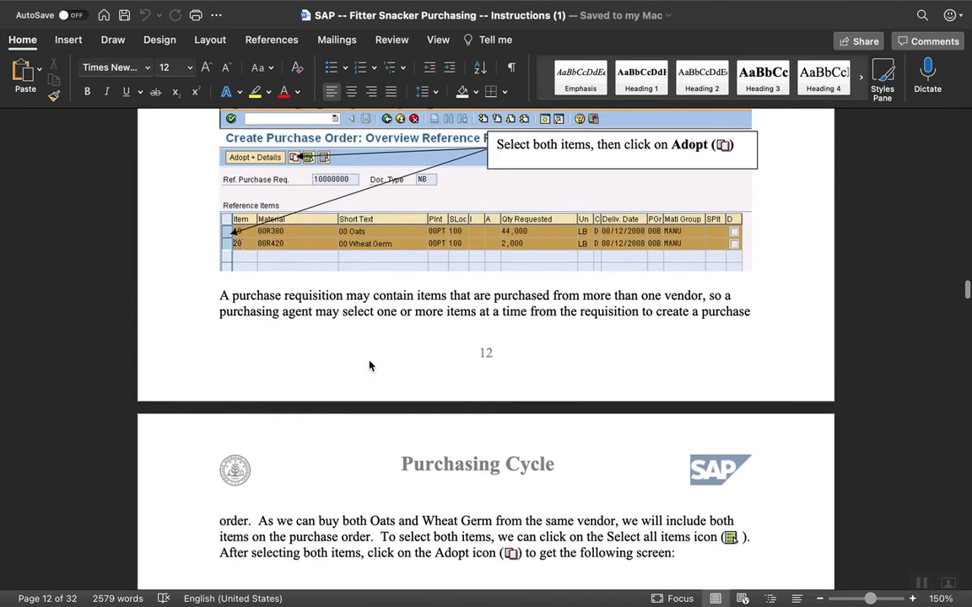
scroll(369, 363, "down", 4)
scroll(368, 361, "down", 4)
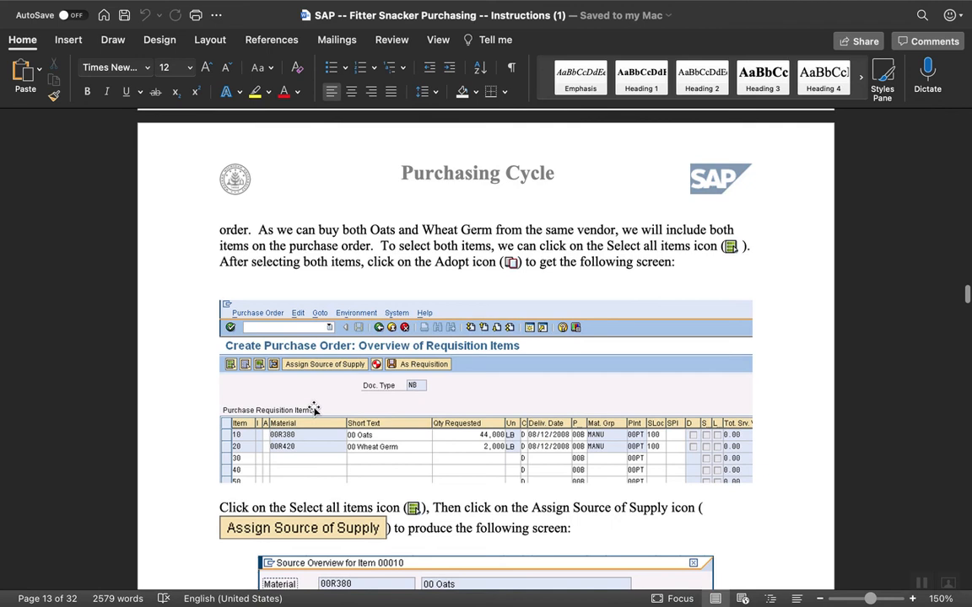
scroll(314, 410, "down", 3)
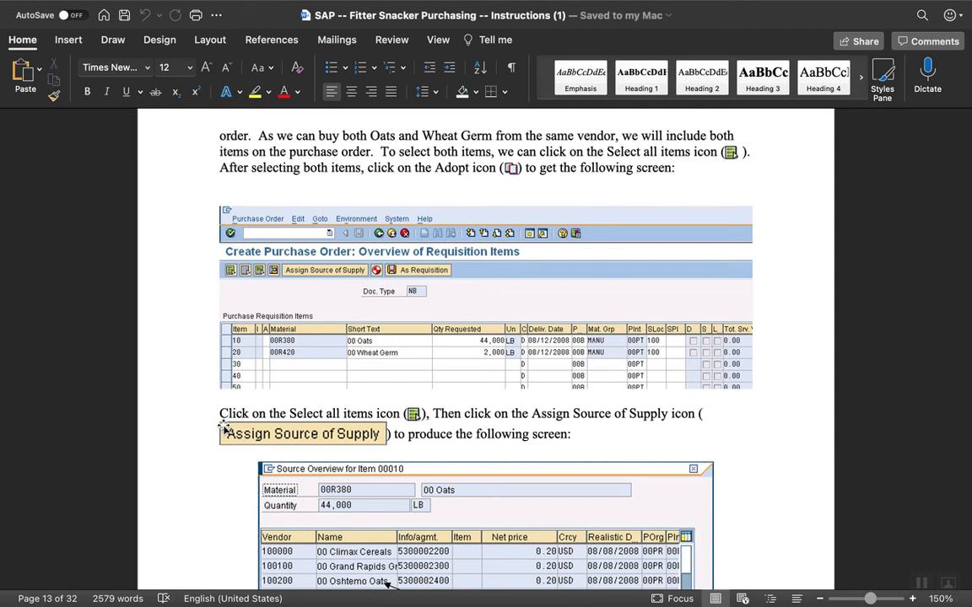
scroll(194, 495, "down", 3)
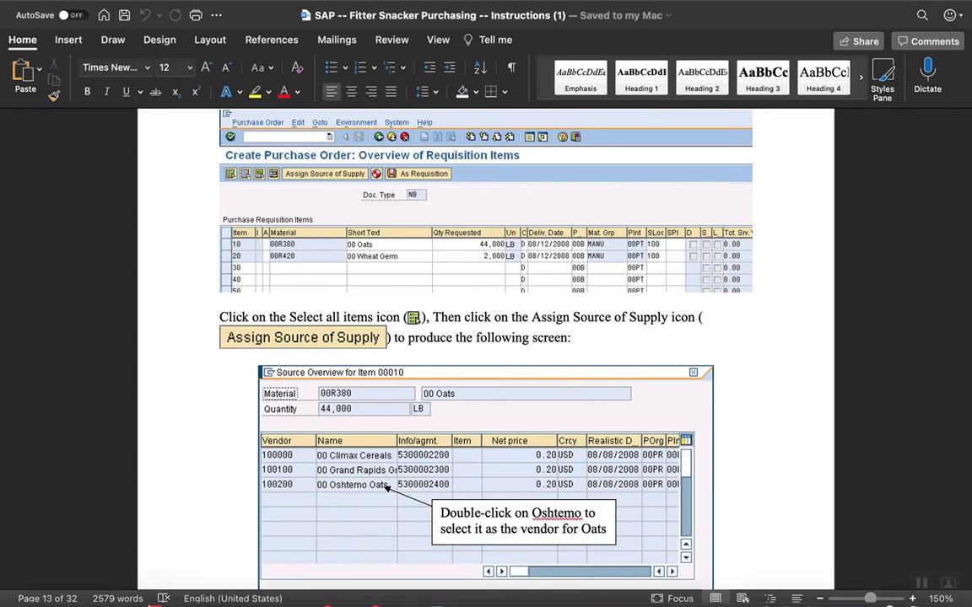
Switch to Chrome, start assigning sources of supply for both requisition items, and choose 99 Oshtemo Oats as the vendor for 99 Oats.
left_click(129, 589)
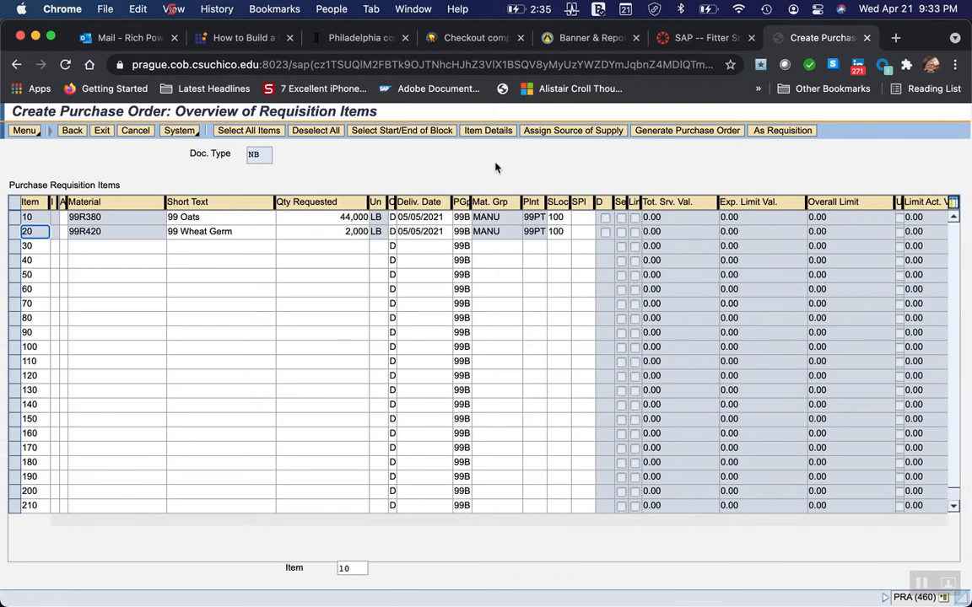
left_click(13, 219)
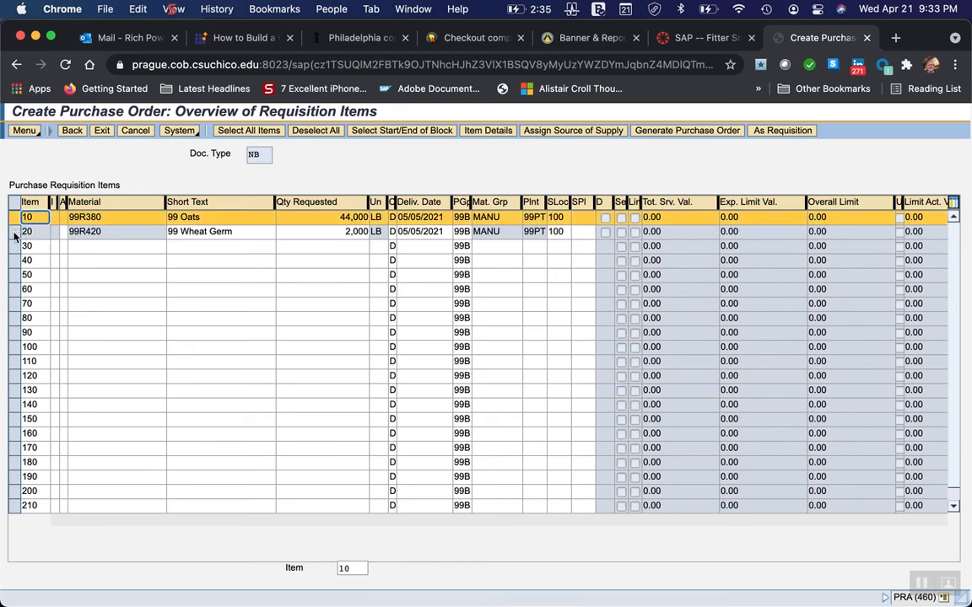
left_click(14, 235)
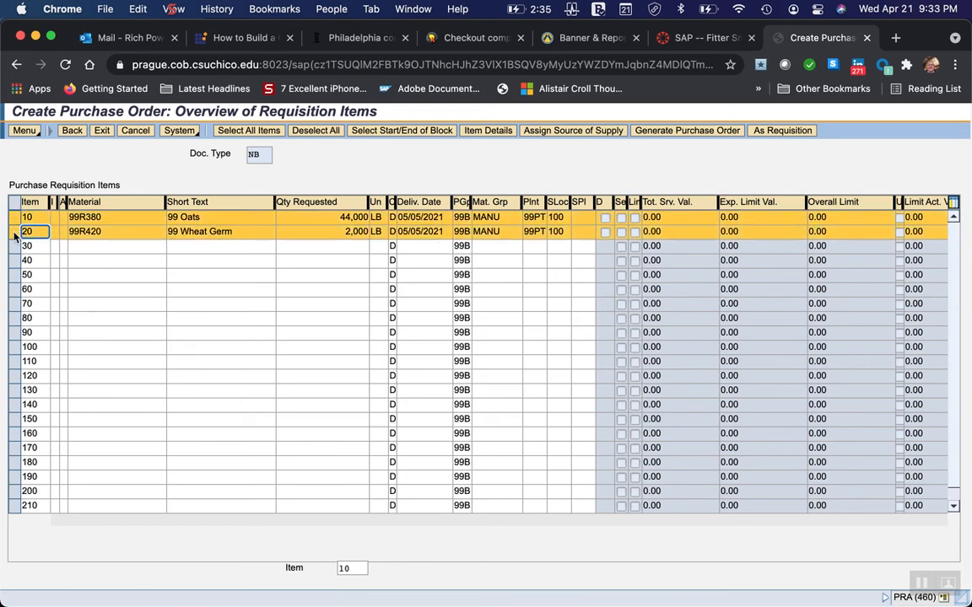
left_click(576, 132)
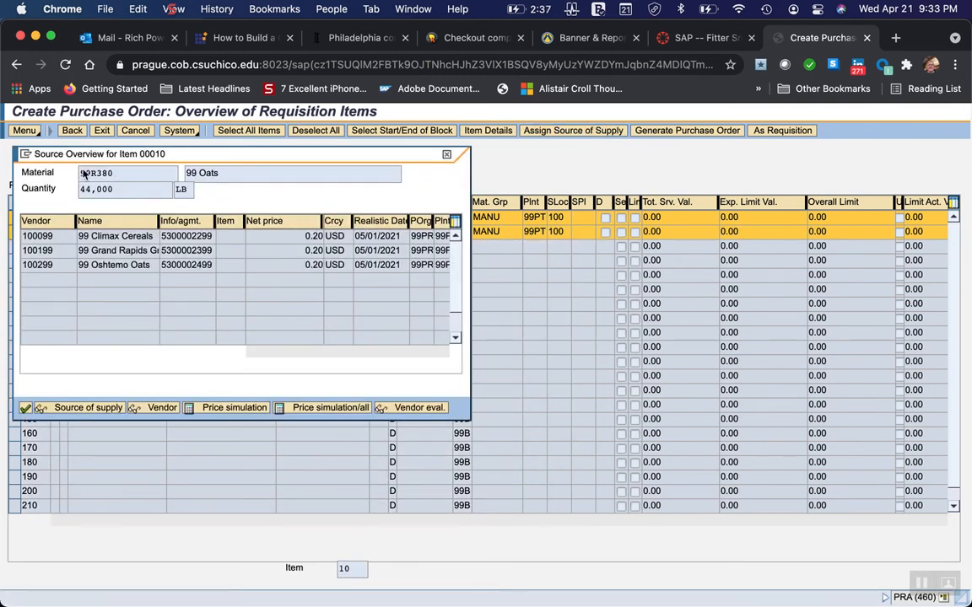
double_click(106, 267)
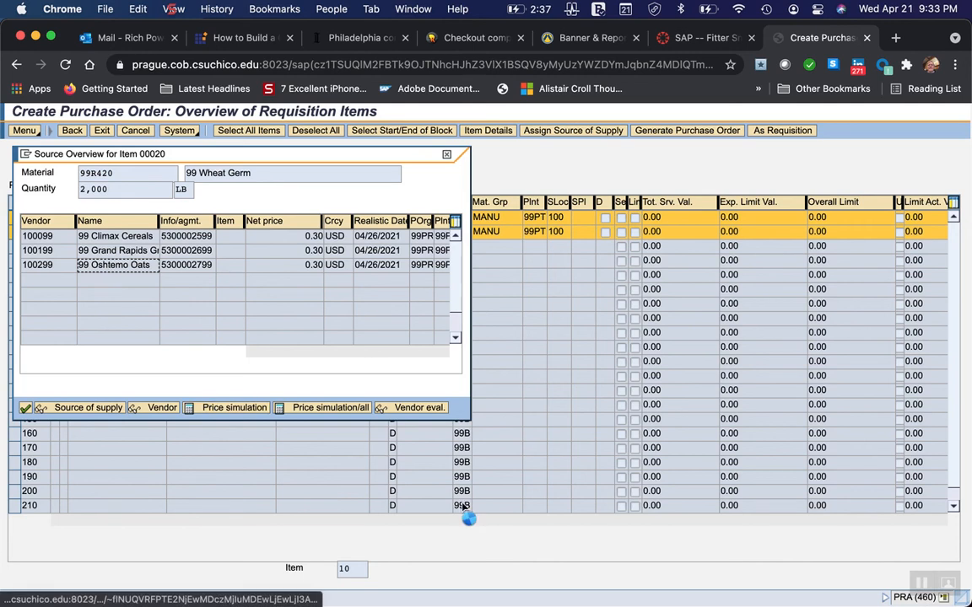
Switch to Word and read the instructions on vendor analysis options and selecting the vendor for wheat germ.
mouse_move(726, 591)
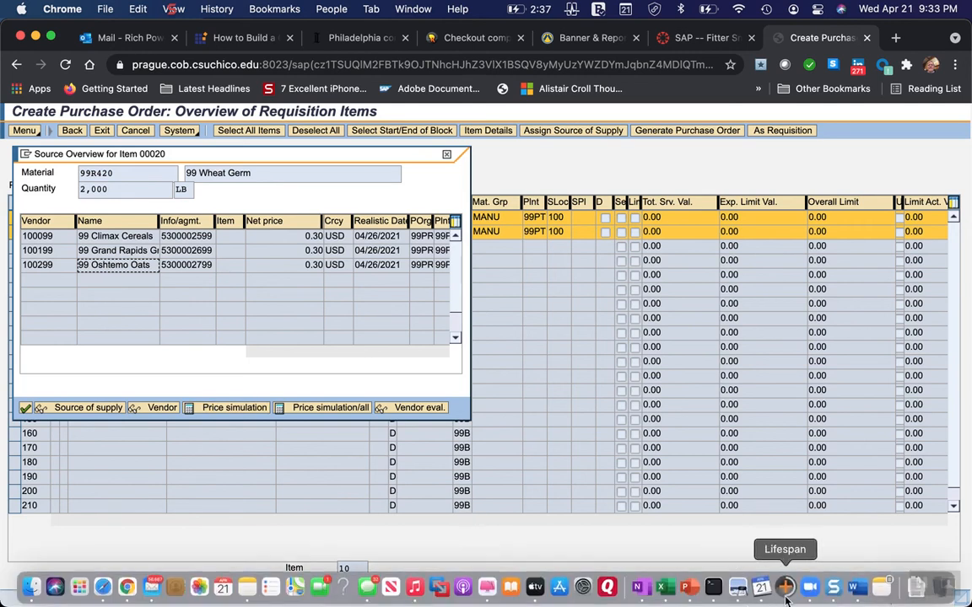
left_click(854, 588)
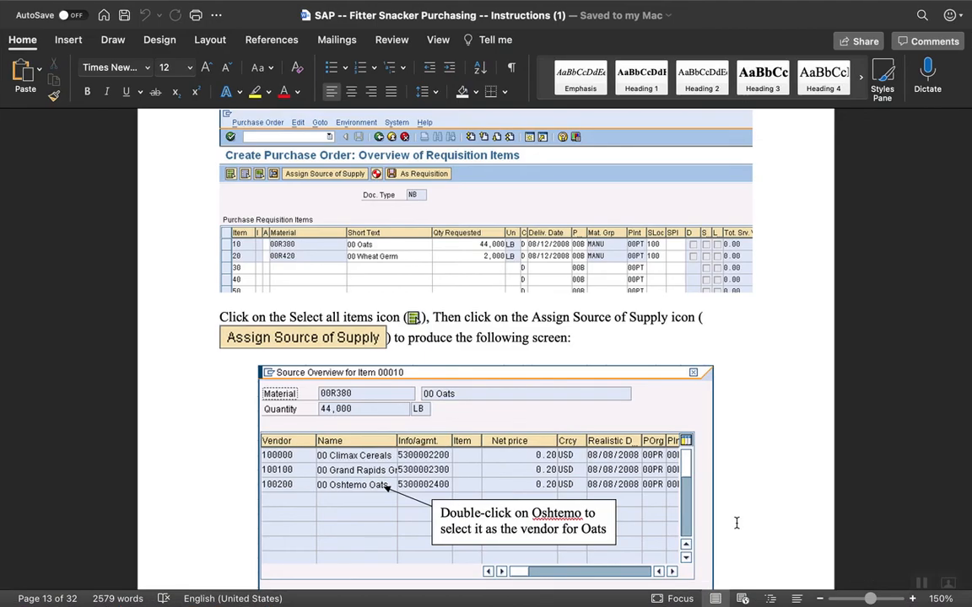
scroll(364, 515, "down", 1)
scroll(364, 514, "down", 5)
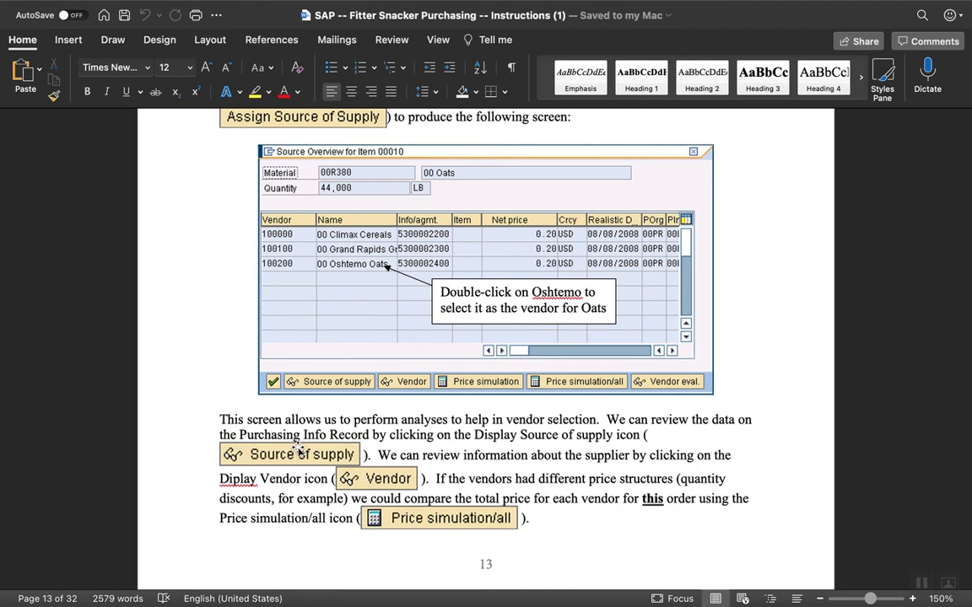
scroll(297, 449, "down", 3)
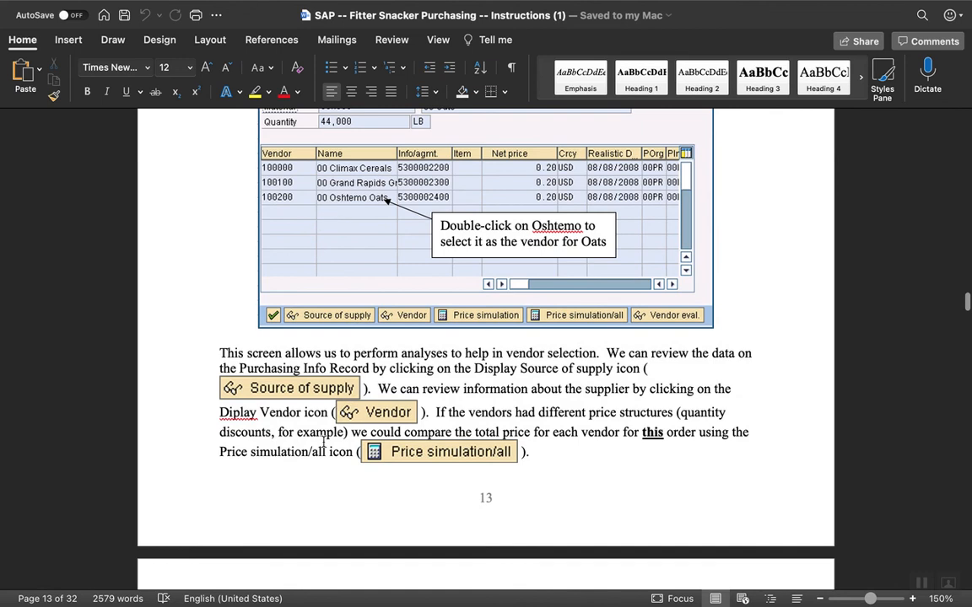
scroll(328, 496, "down", 3)
scroll(328, 497, "down", 7)
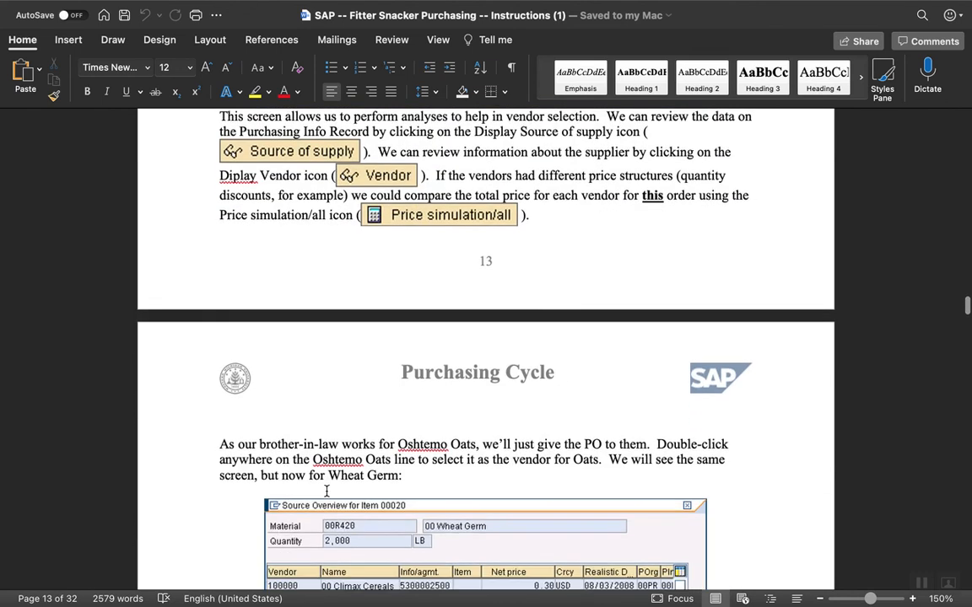
scroll(218, 550, "down", 2)
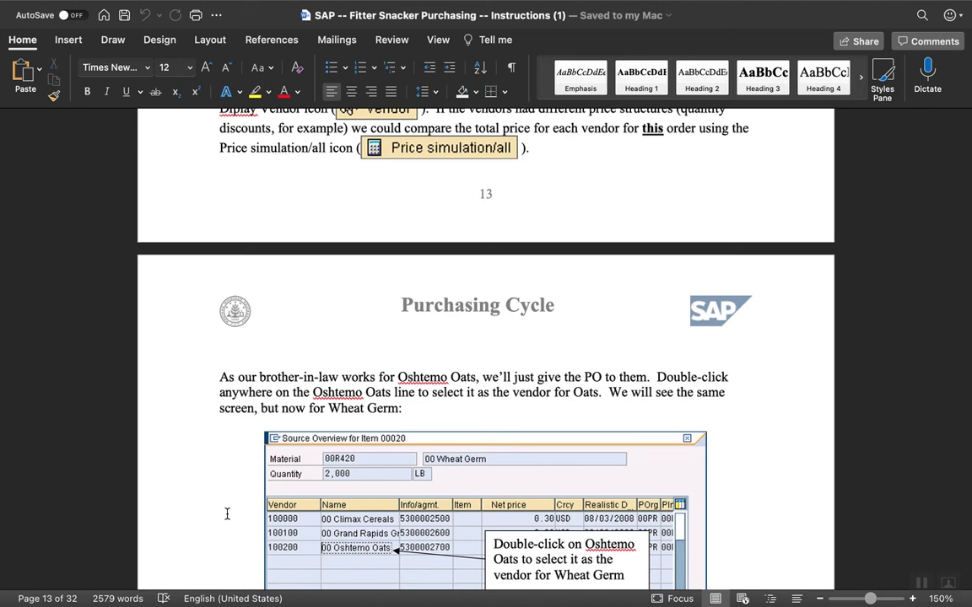
scroll(227, 513, "down", 5)
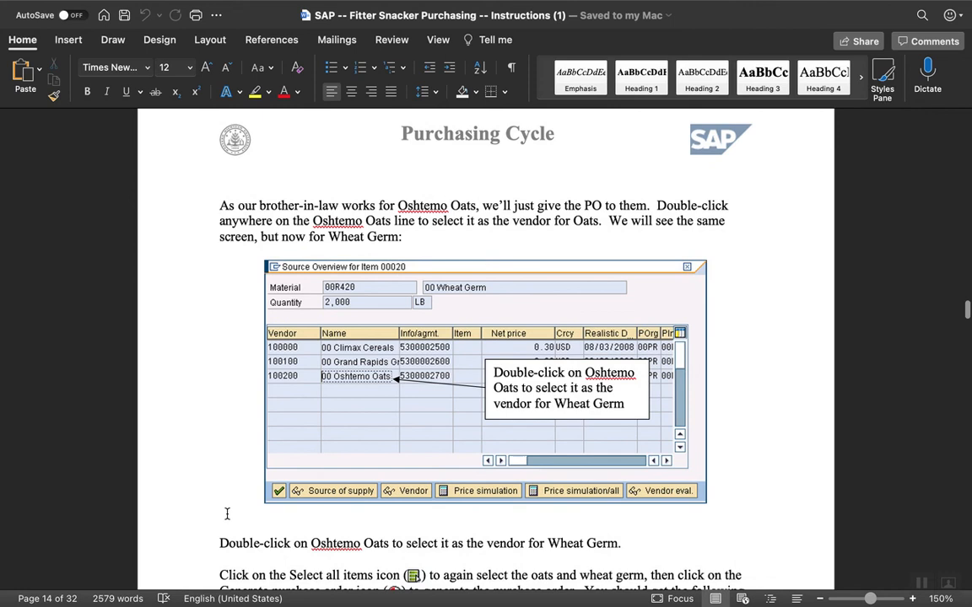
scroll(227, 514, "down", 2)
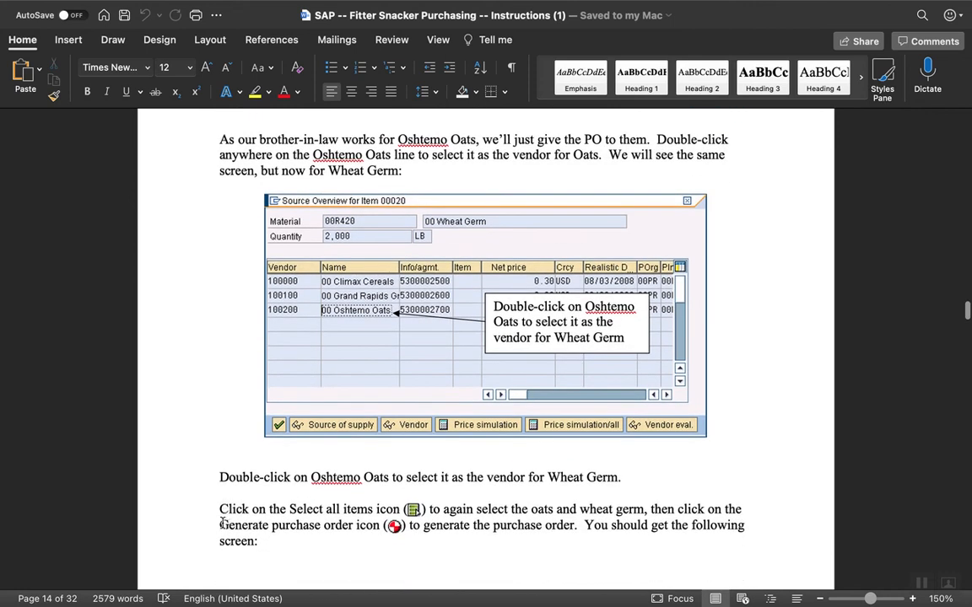
scroll(209, 539, "up", 1)
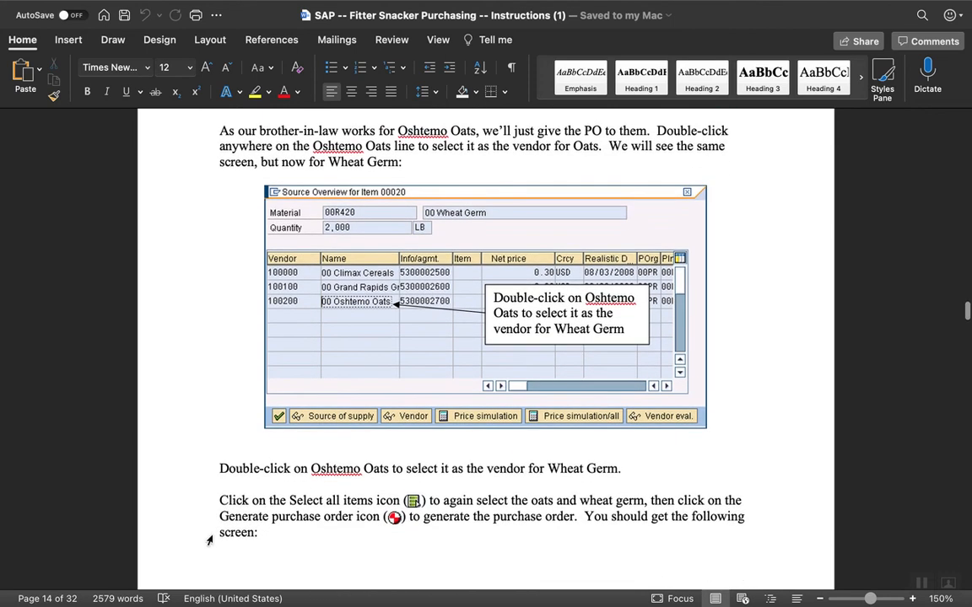
scroll(209, 541, "down", 1)
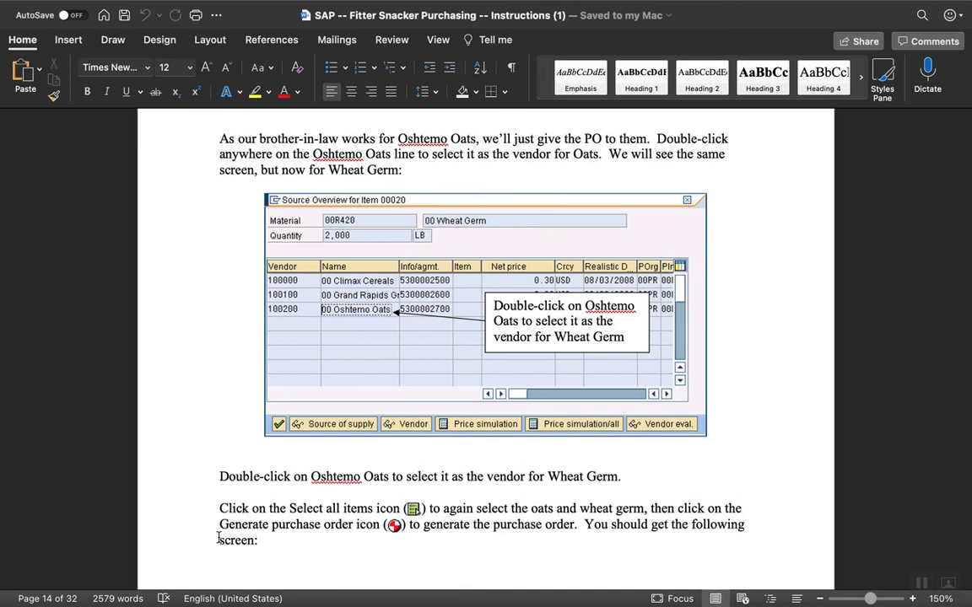
Switch to Chrome and choose 99 Oshtemo Oats as the vendor for 99 Wheat Germ.
mouse_move(591, 605)
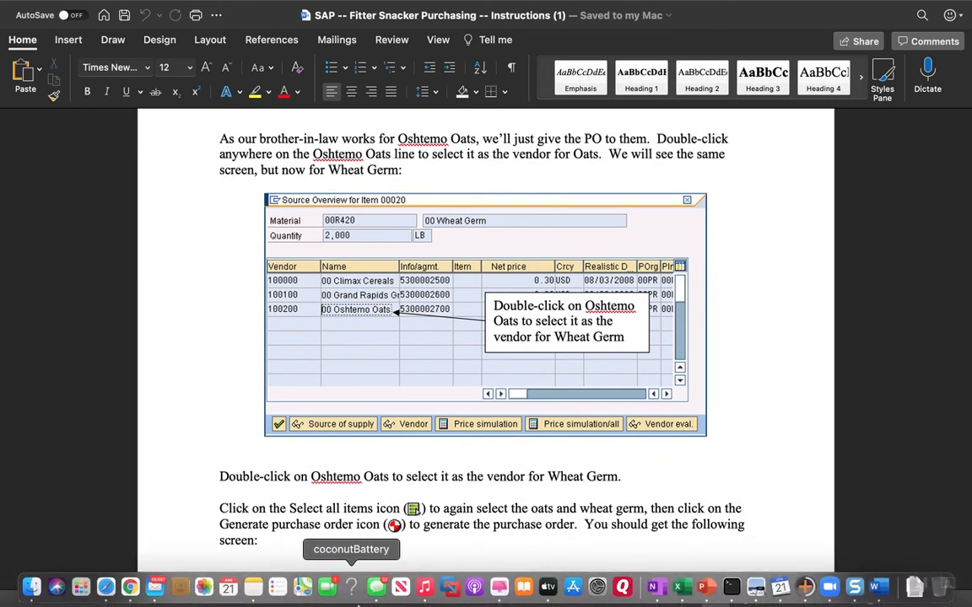
left_click(128, 587)
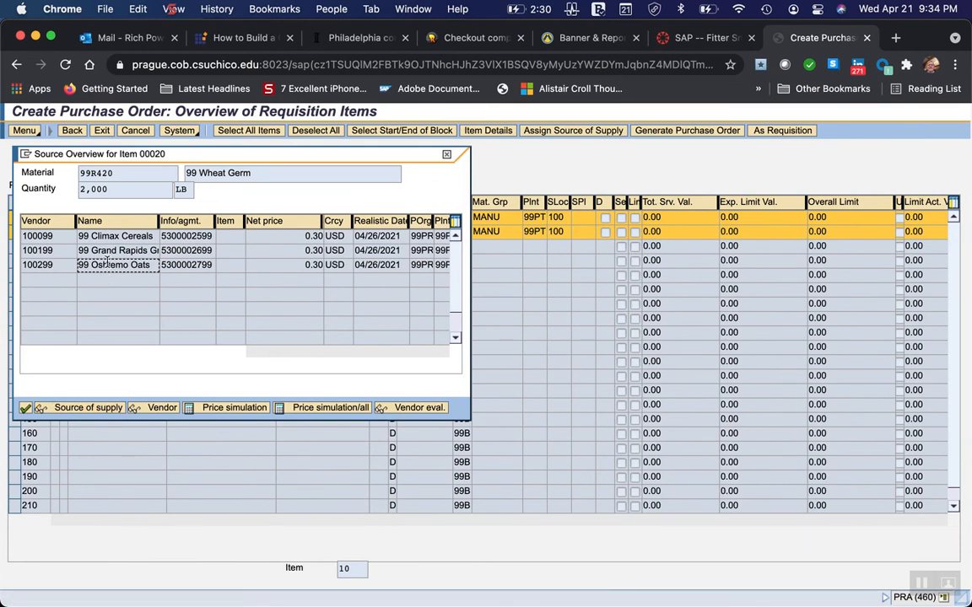
double_click(108, 264)
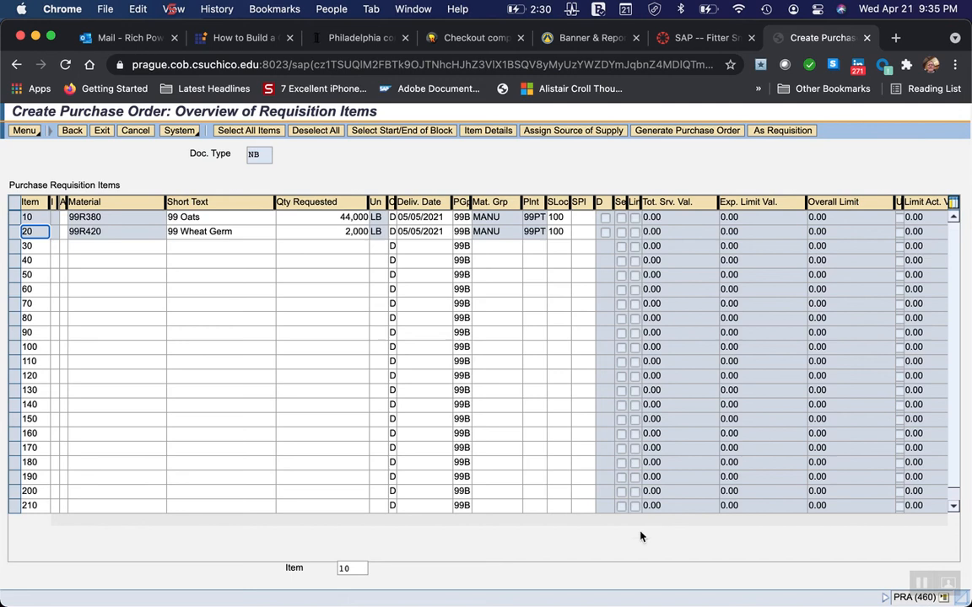
Switch to Word and read the instructions for reselecting both items and generating the purchase order.
mouse_move(731, 595)
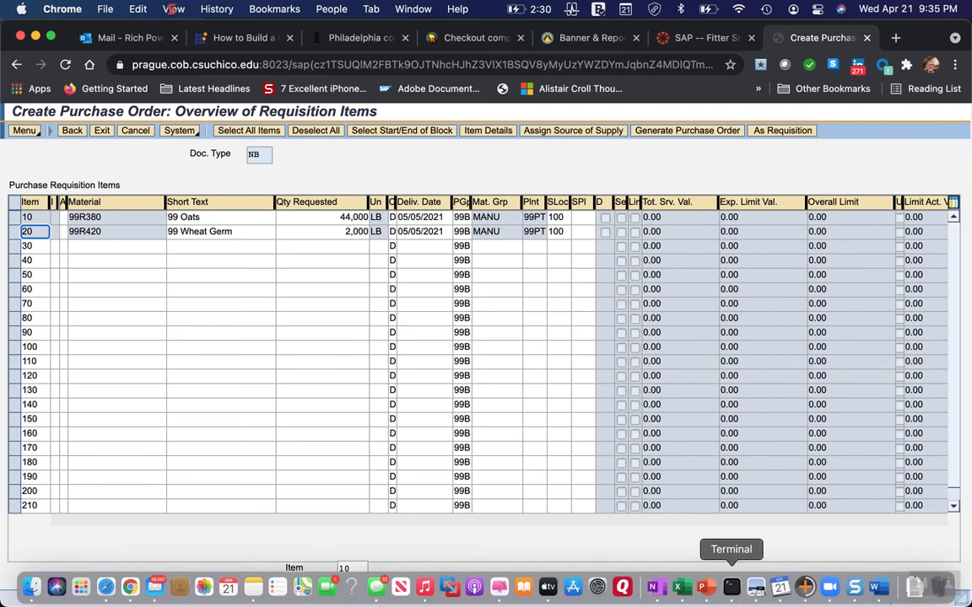
left_click(879, 590)
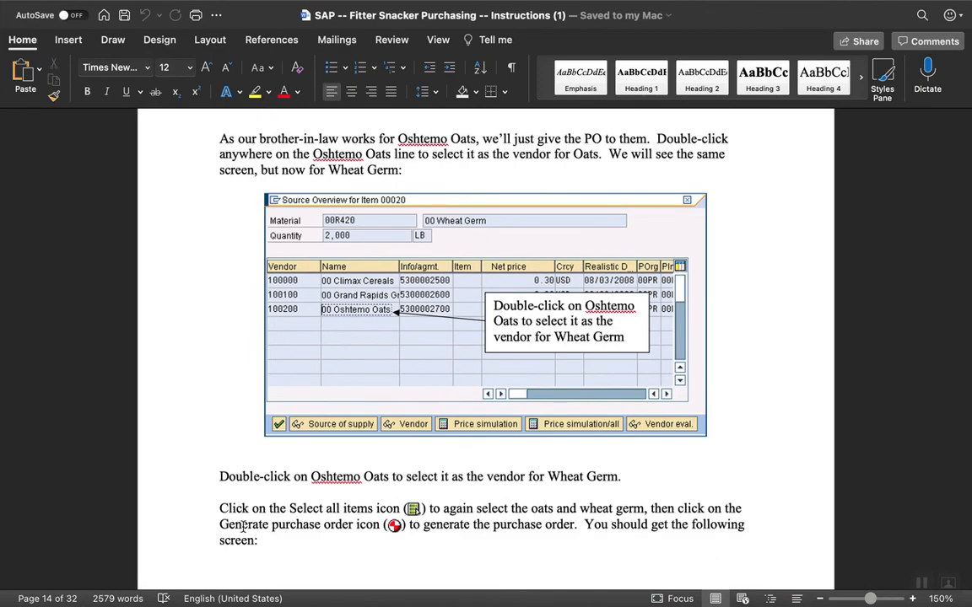
scroll(186, 503, "down", 5)
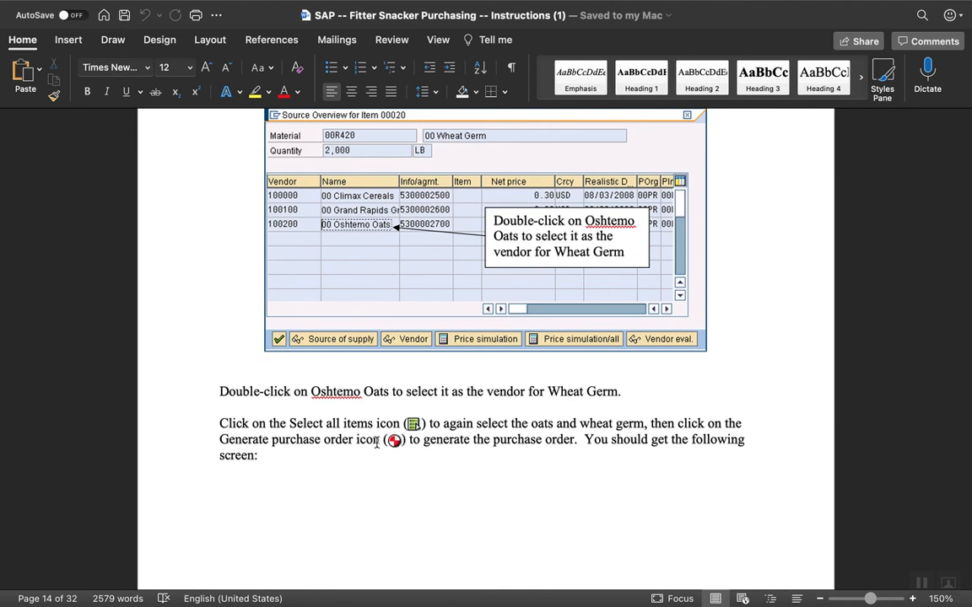
mouse_move(254, 588)
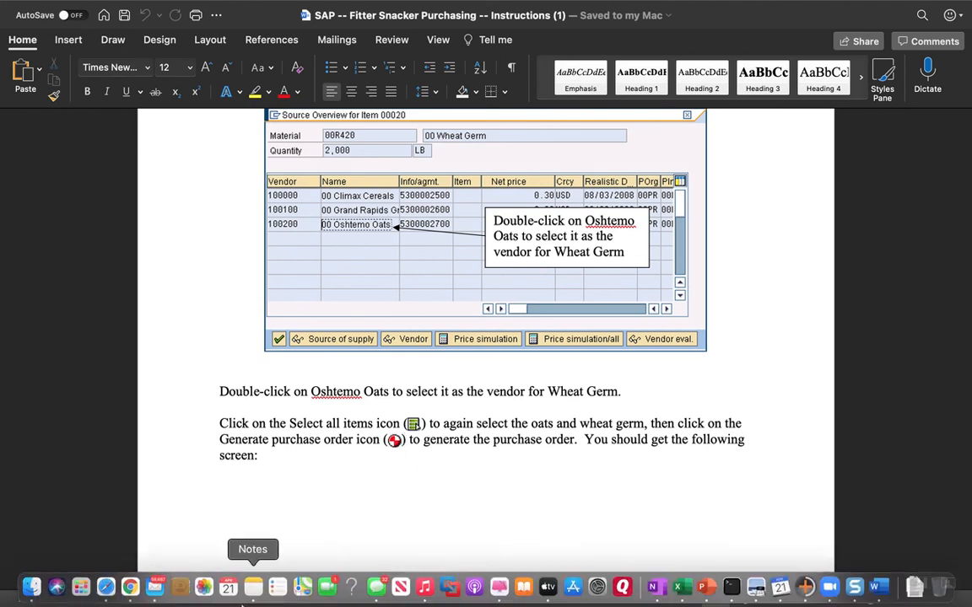
Switch to Chrome, select the 99 Oats and 99 Wheat Germ requisition items, and generate the purchase order from them.
left_click(132, 588)
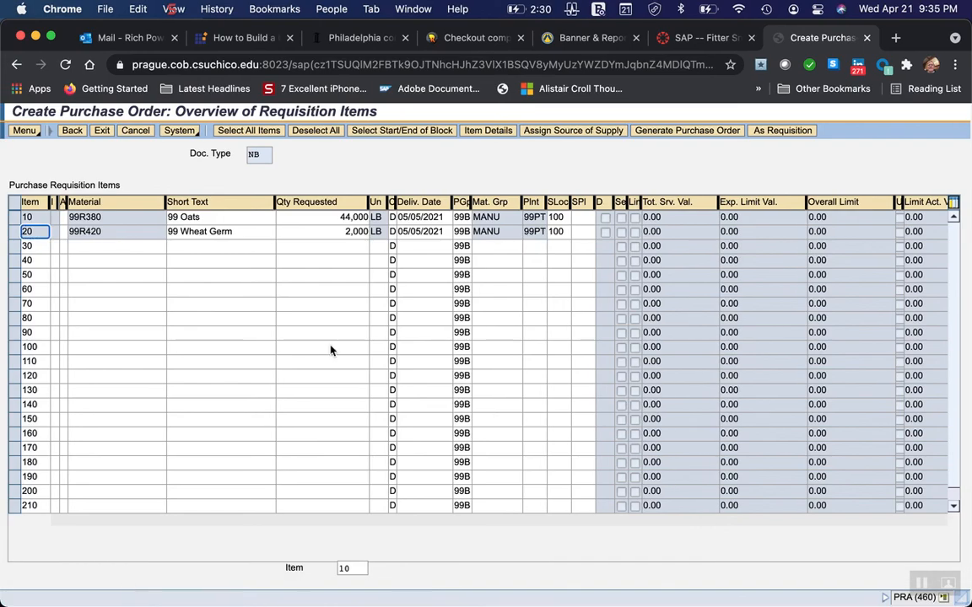
left_click(683, 131)
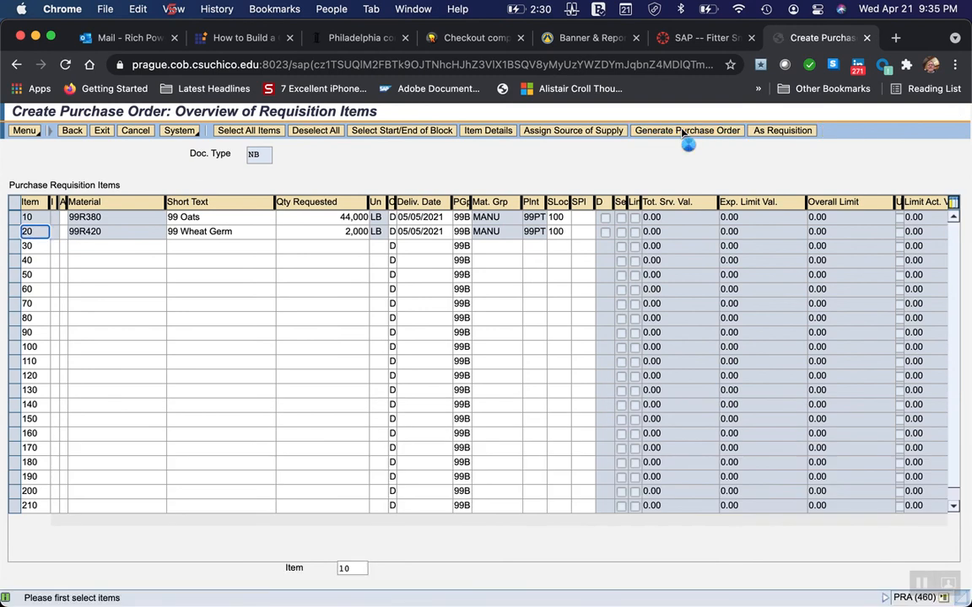
left_click(14, 217)
left_click(14, 232)
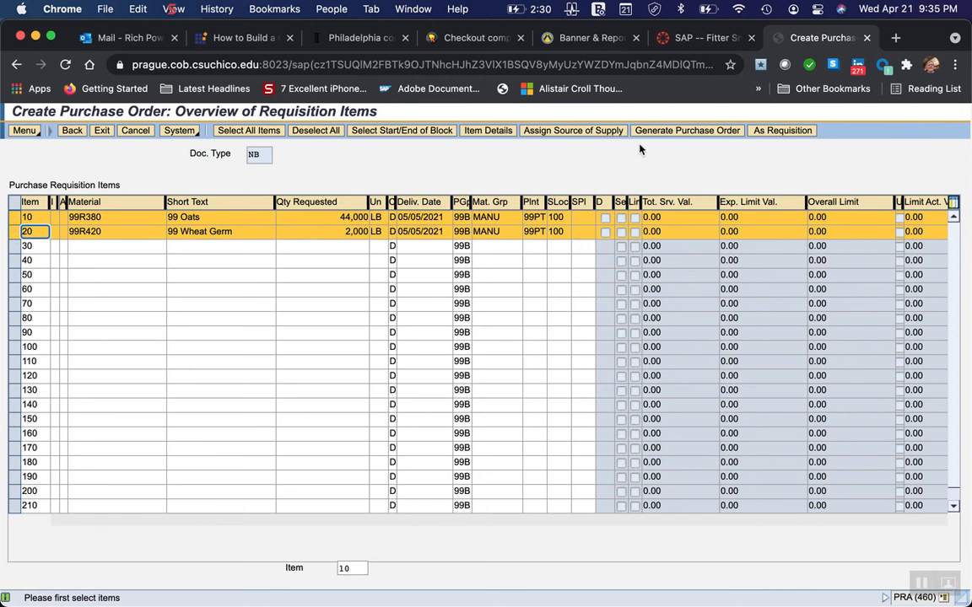
left_click(675, 133)
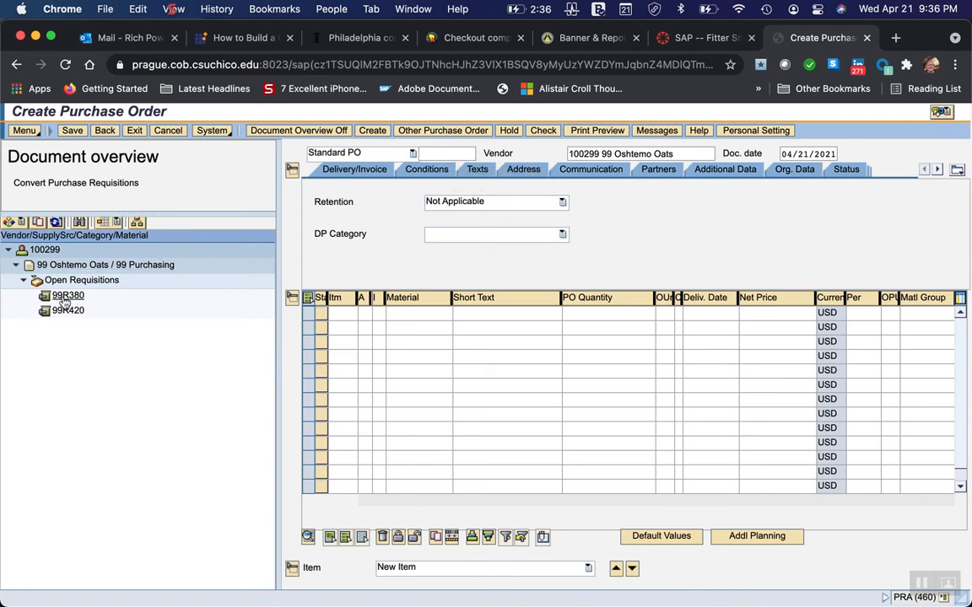
Switch to Word and read the instructions for adopting the open requisitions into the purchase order.
mouse_move(757, 599)
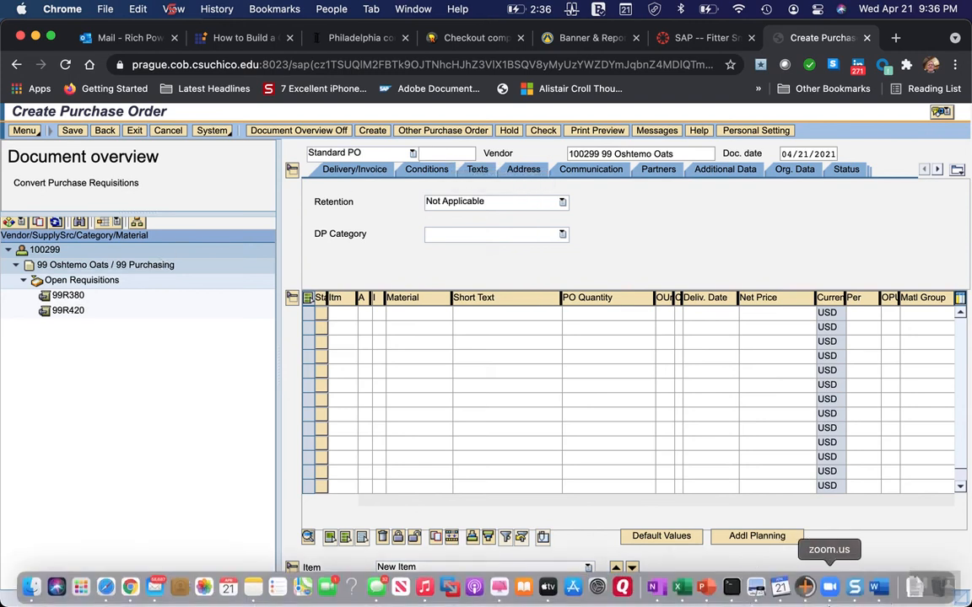
left_click(877, 595)
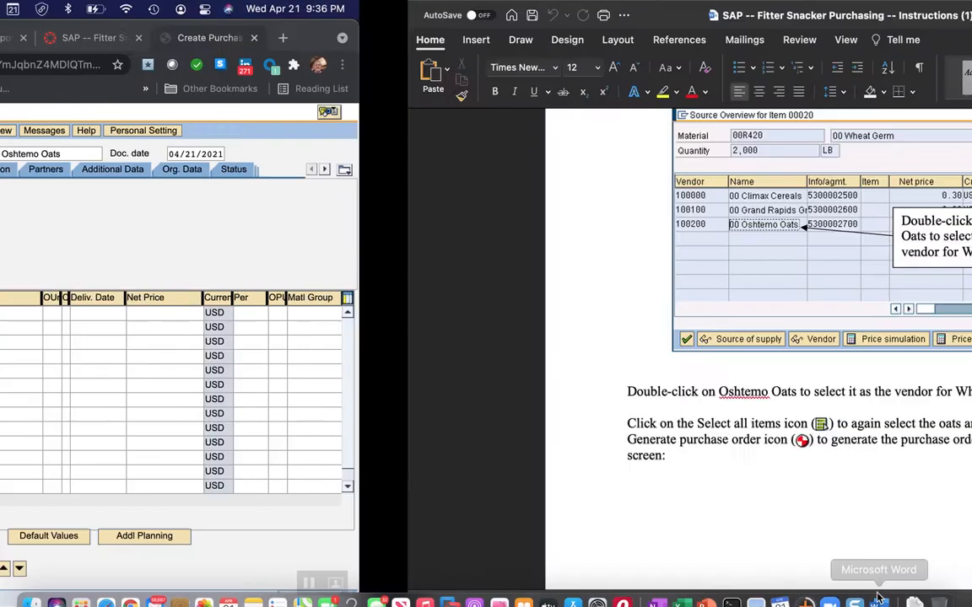
scroll(417, 525, "down", 10)
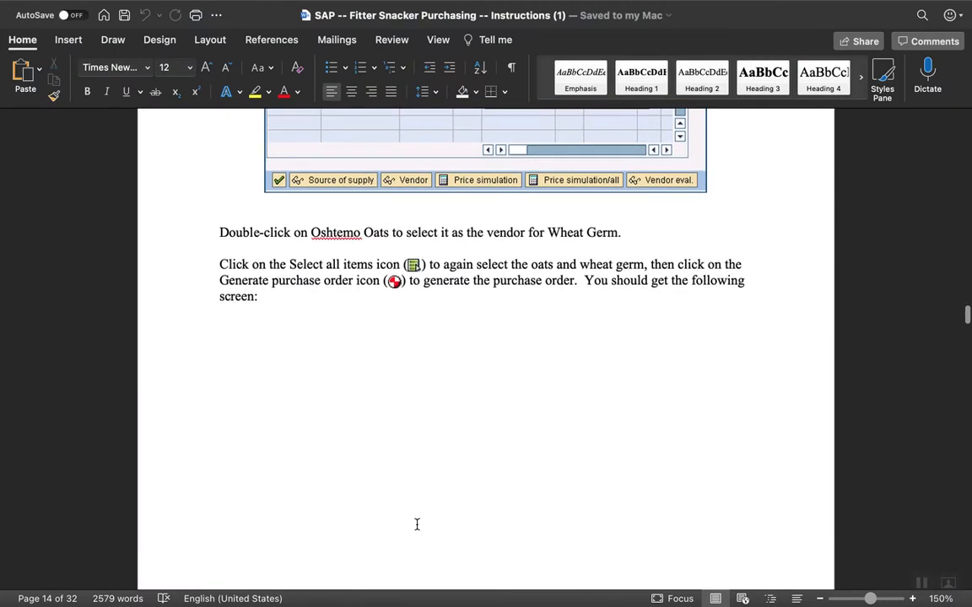
scroll(417, 526, "down", 8)
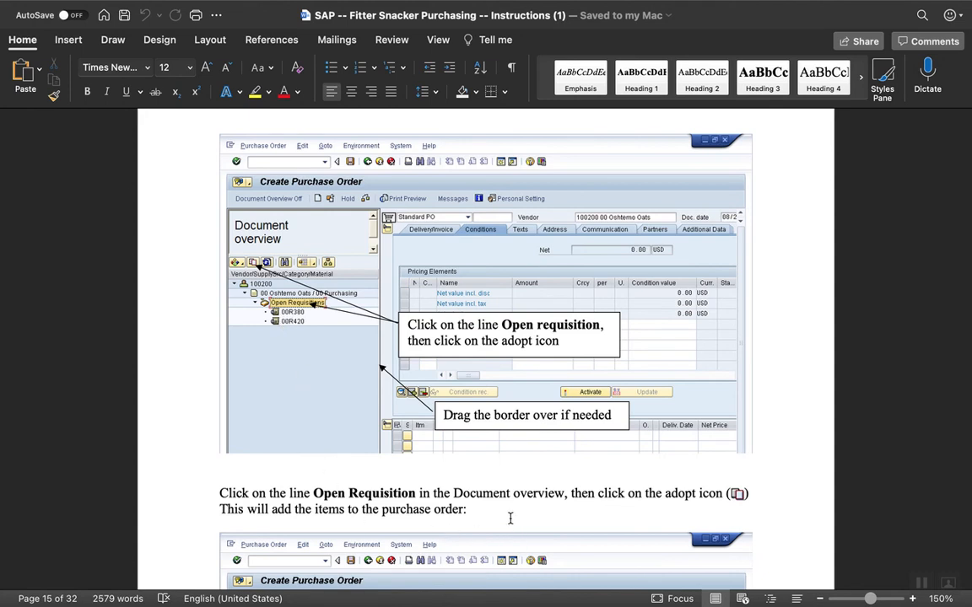
Switch to Chrome and adopt open requisitions 99R380 and 99R420 into the Oshtemo Oats purchase order.
mouse_move(576, 604)
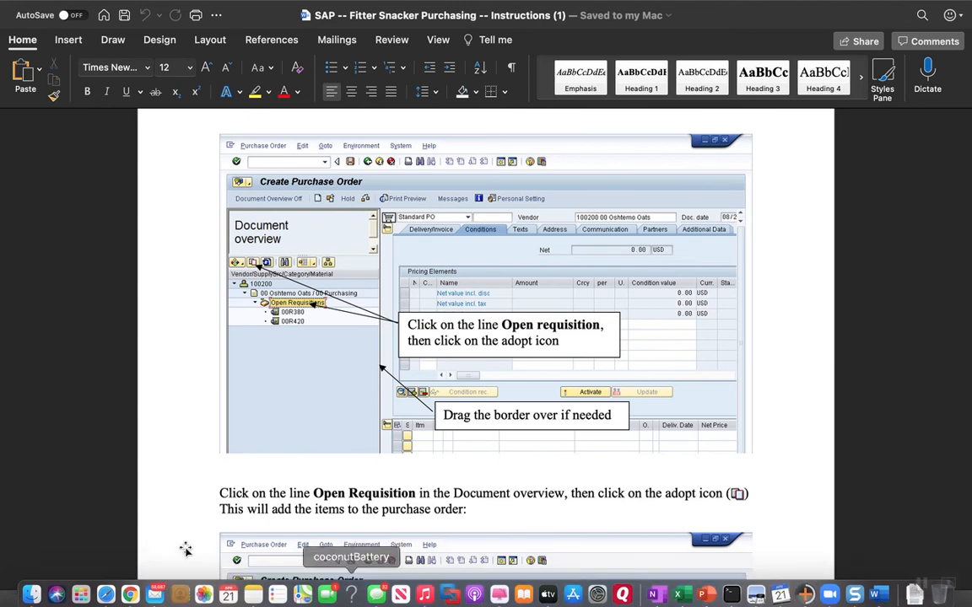
left_click(130, 588)
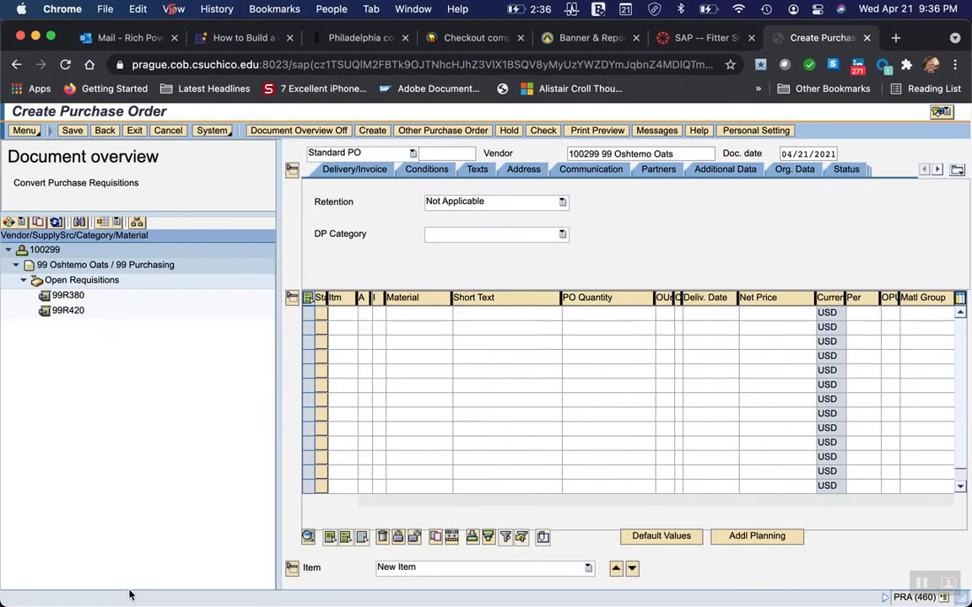
left_click(62, 298)
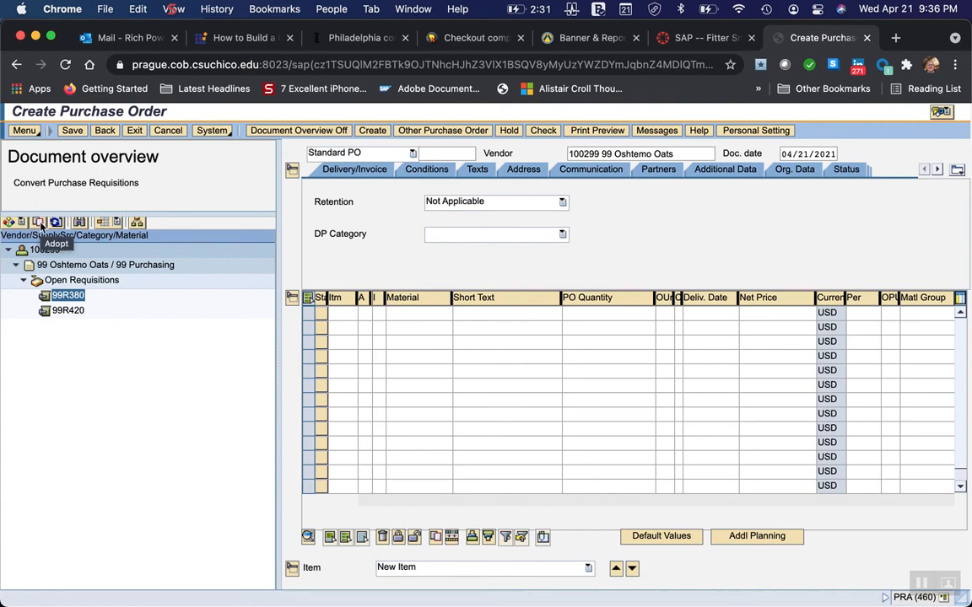
left_click(39, 223)
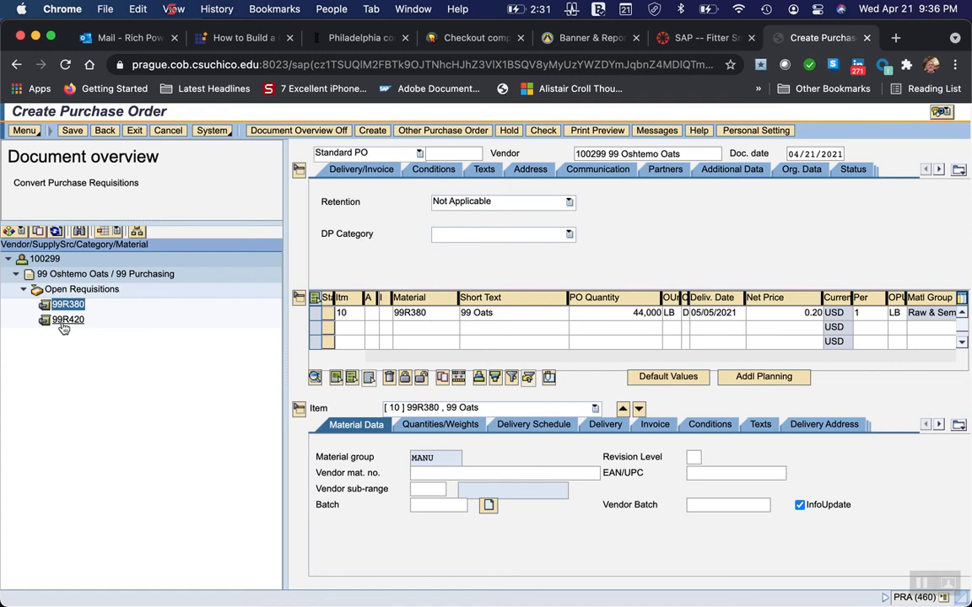
left_click(64, 321)
left_click(40, 232)
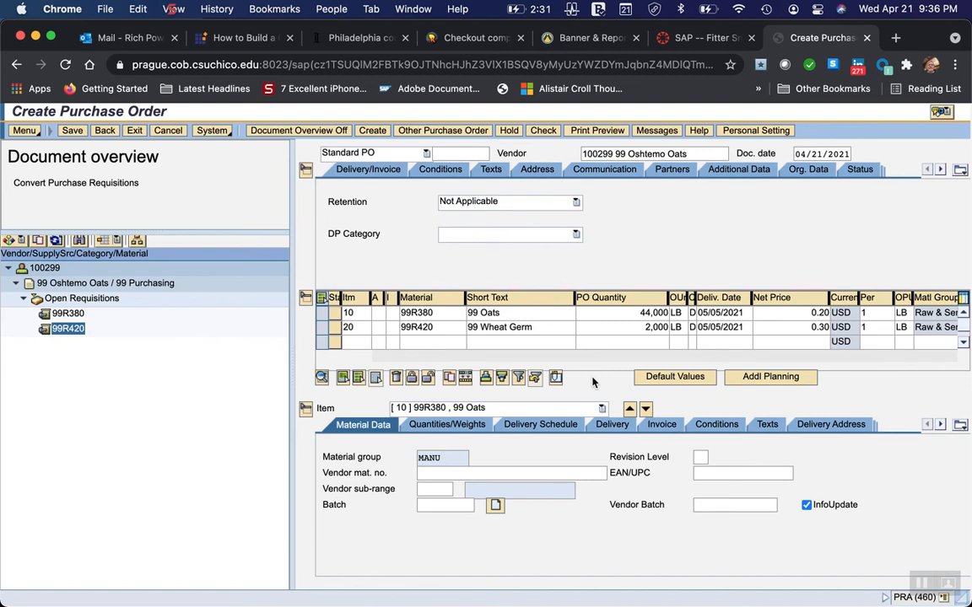
Switch to Word and read the instructions for expanding the header data and viewing its conditions.
mouse_move(776, 595)
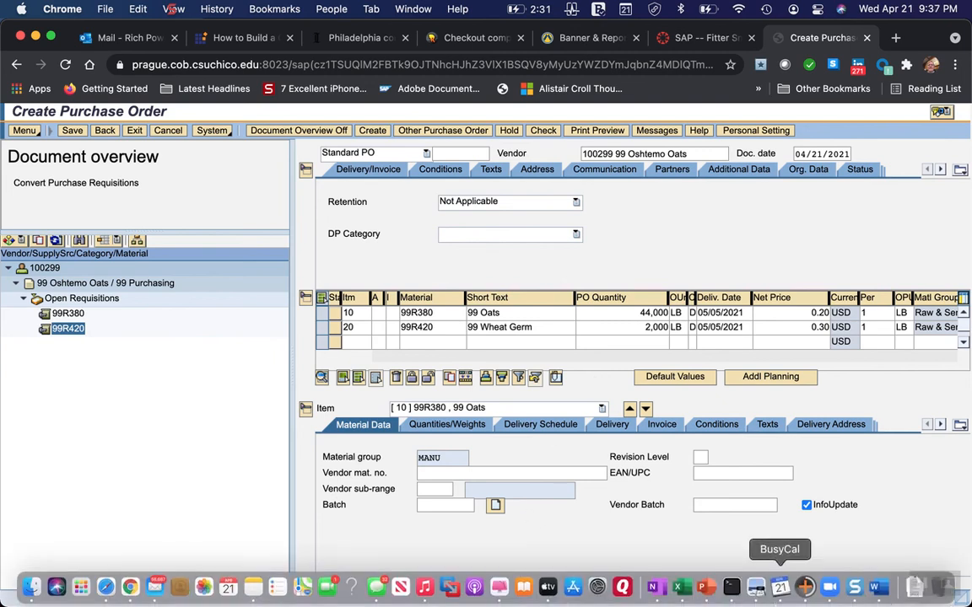
left_click(877, 593)
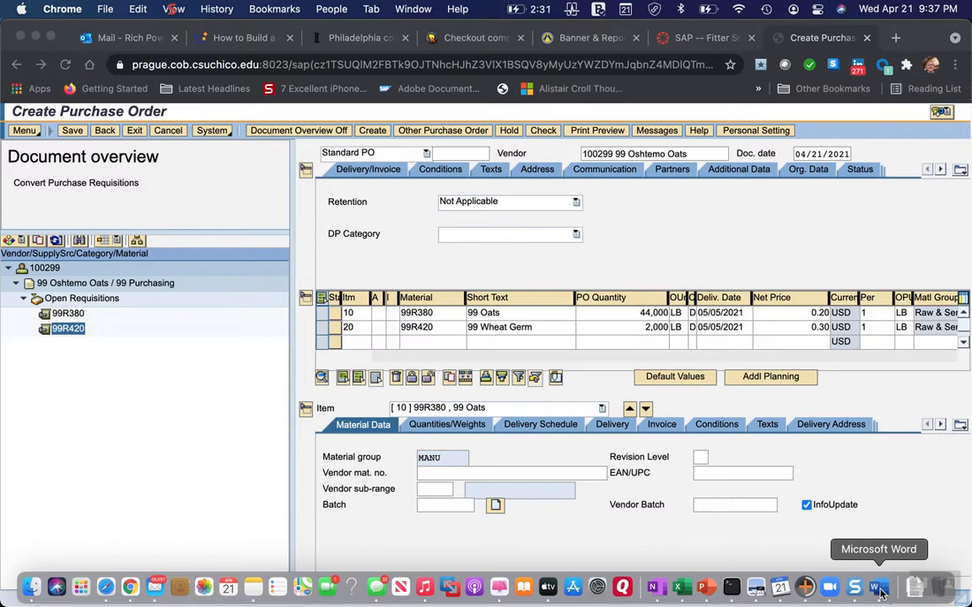
scroll(369, 458, "down", 6)
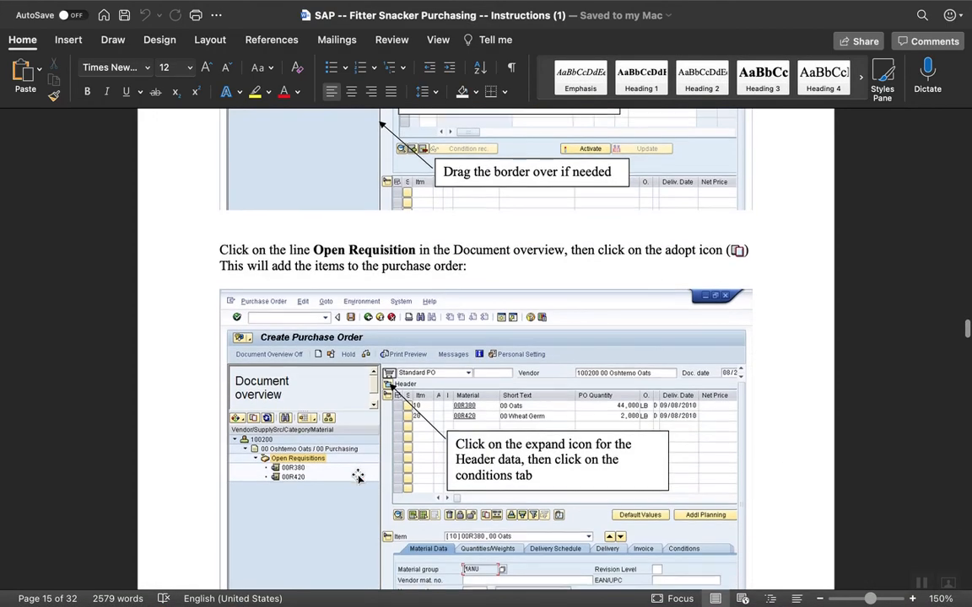
scroll(358, 478, "down", 2)
scroll(358, 477, "down", 4)
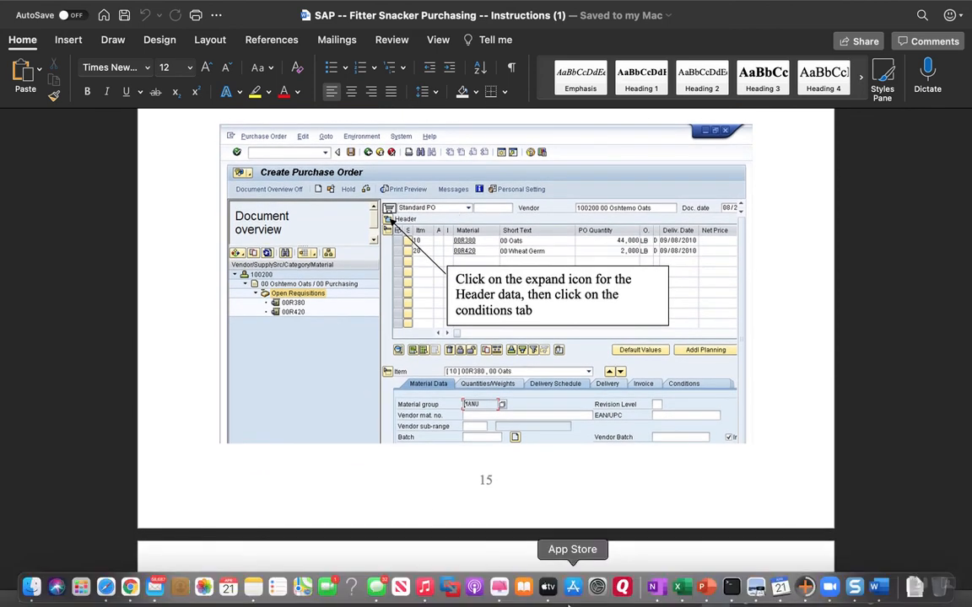
Switch to Chrome, collapse and re-expand the purchase order header, and select the 99 Oats and 99 Wheat Germ item rows.
mouse_move(128, 603)
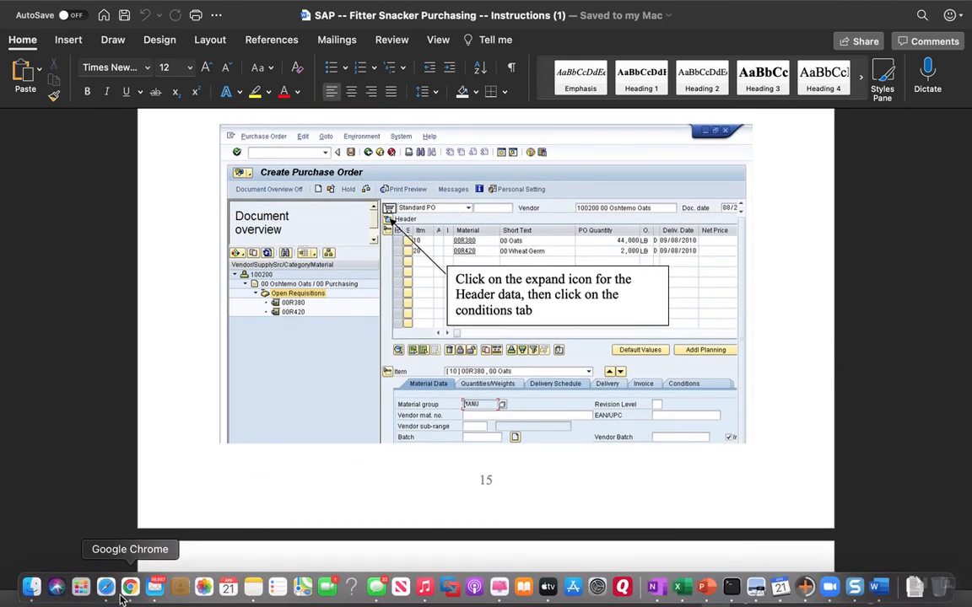
left_click(122, 594)
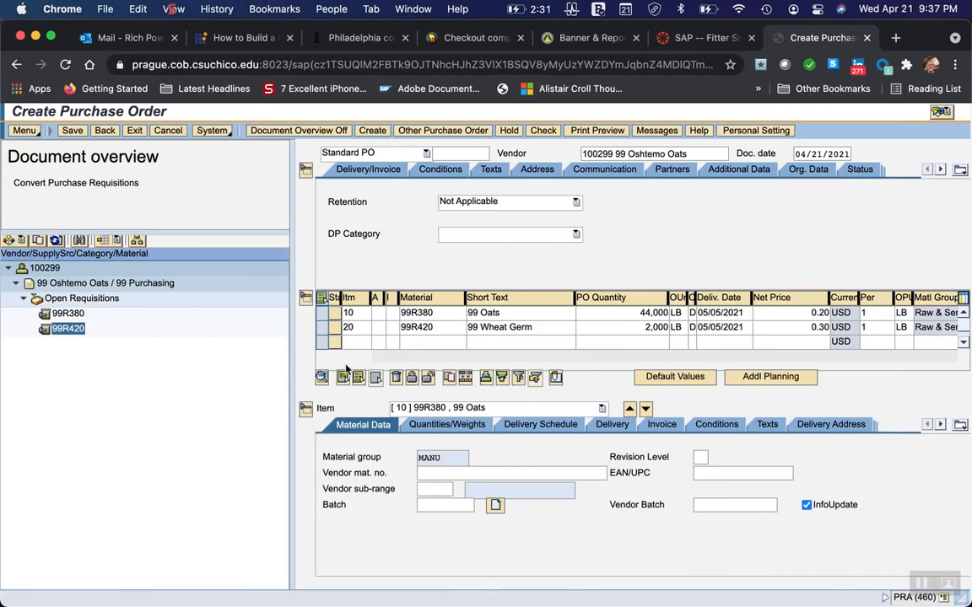
left_click(305, 174)
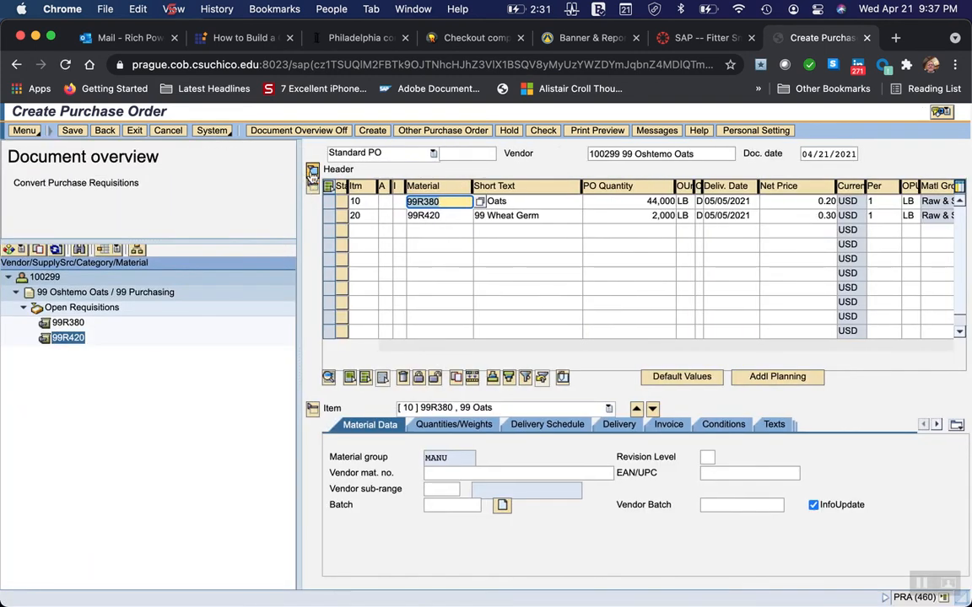
left_click(313, 170)
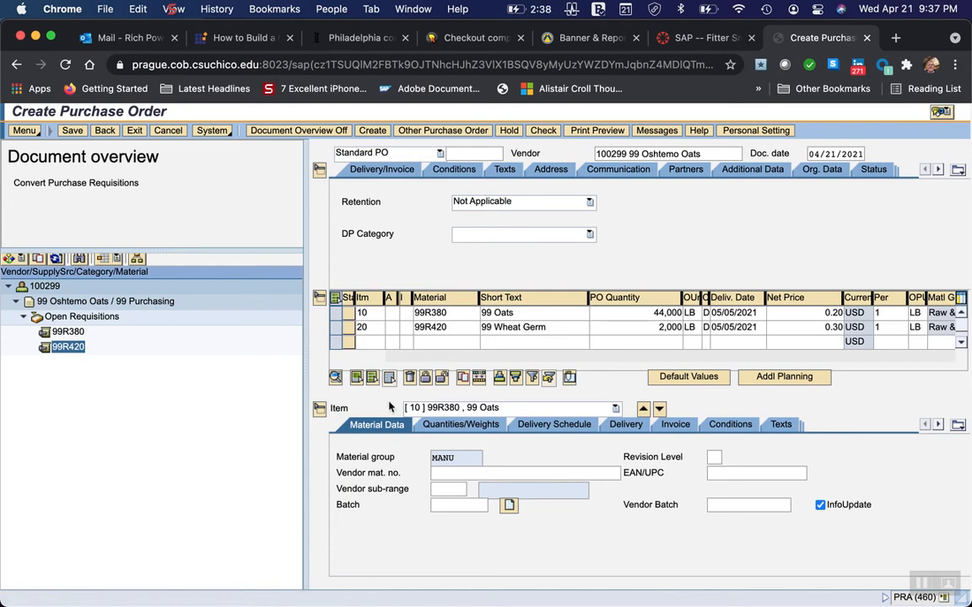
left_click(335, 314)
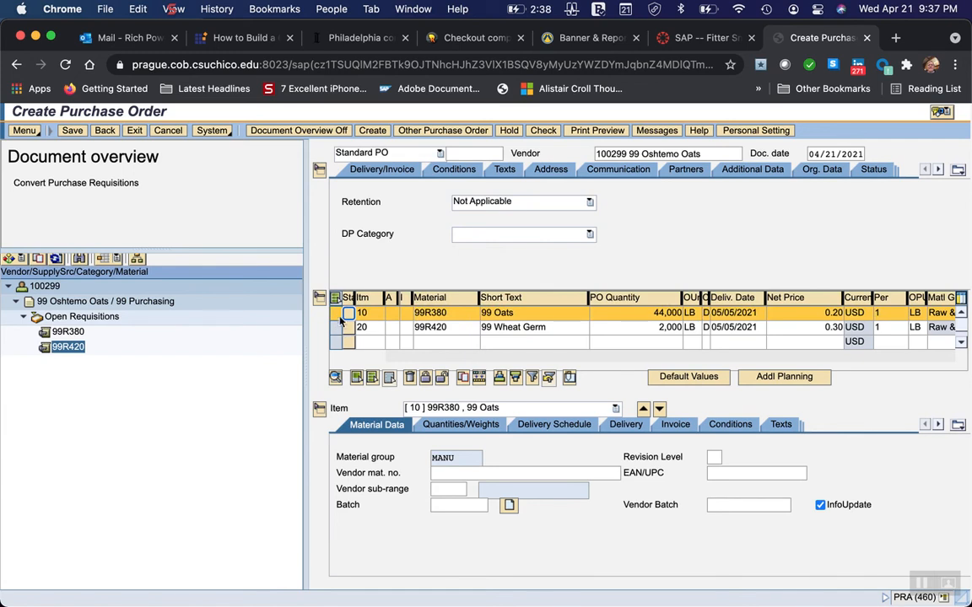
left_click(338, 328)
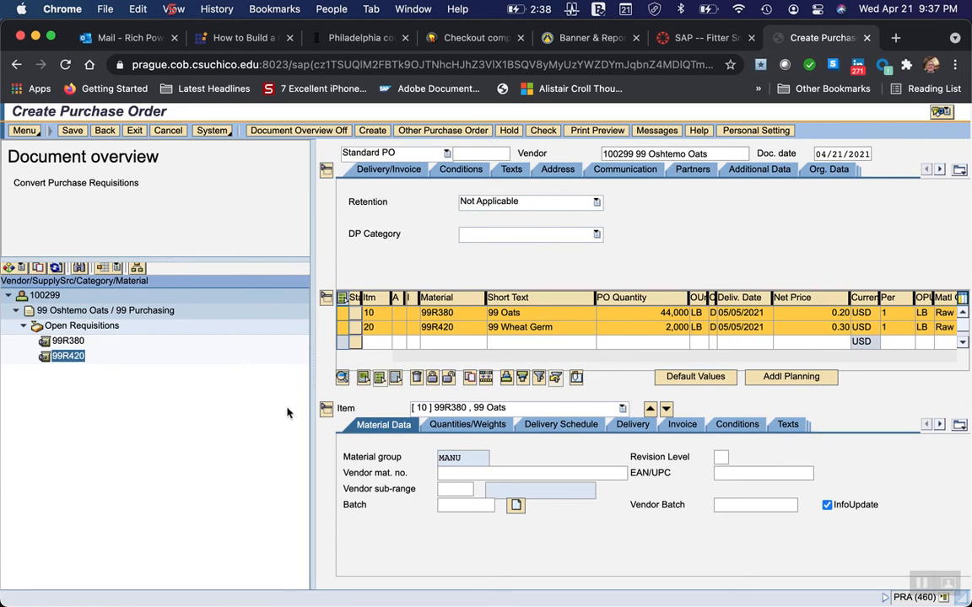
Switch to Word and read the page on viewing the header conditions and the order's net price.
mouse_move(879, 591)
left_click(881, 593)
scroll(352, 498, "down", 6)
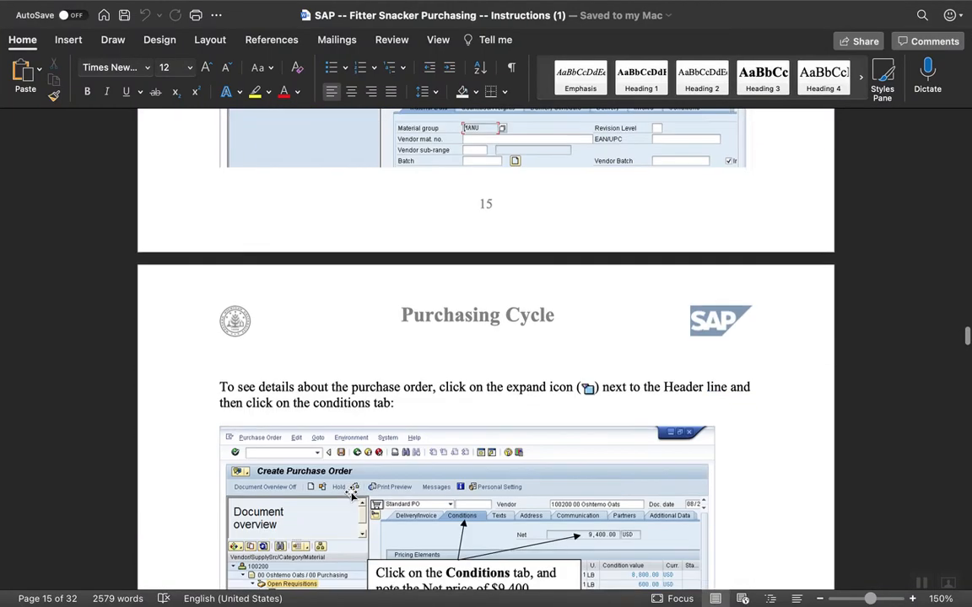
scroll(352, 497, "down", 2)
scroll(352, 495, "down", 3)
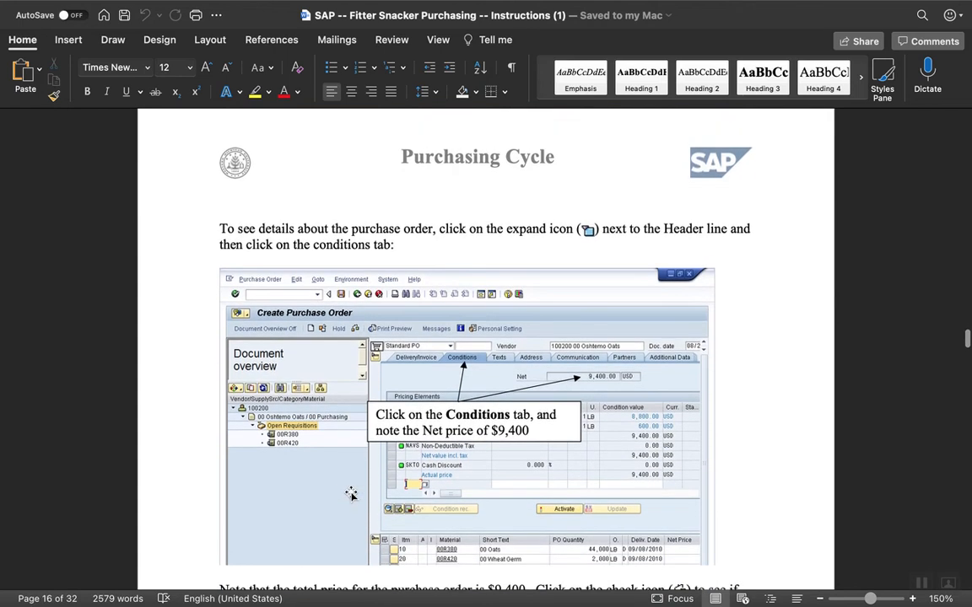
scroll(352, 495, "down", 1)
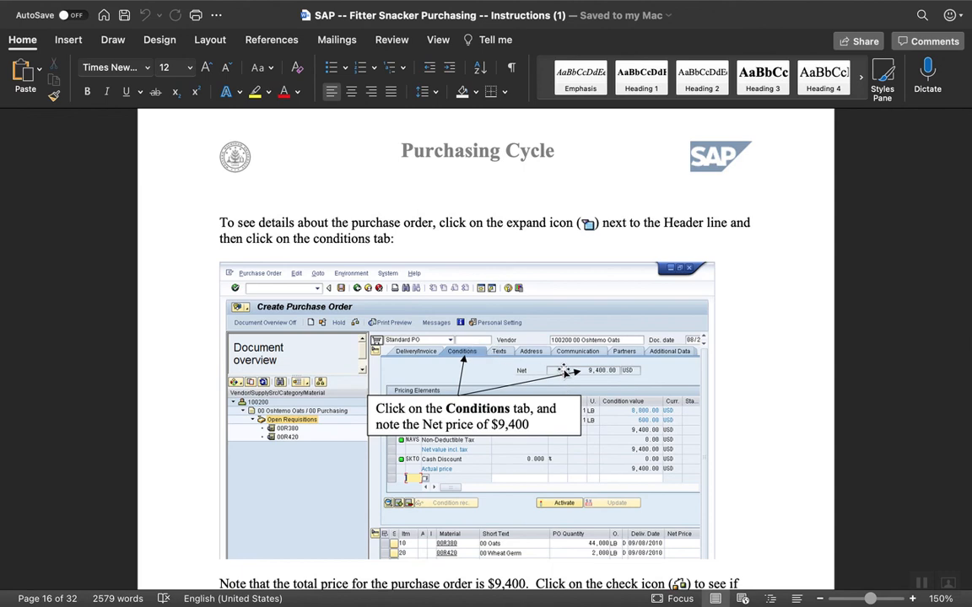
Read the instructions on checking the purchase order for errors, viewing the warning's explanation, and saving the document.
scroll(495, 465, "down", 4)
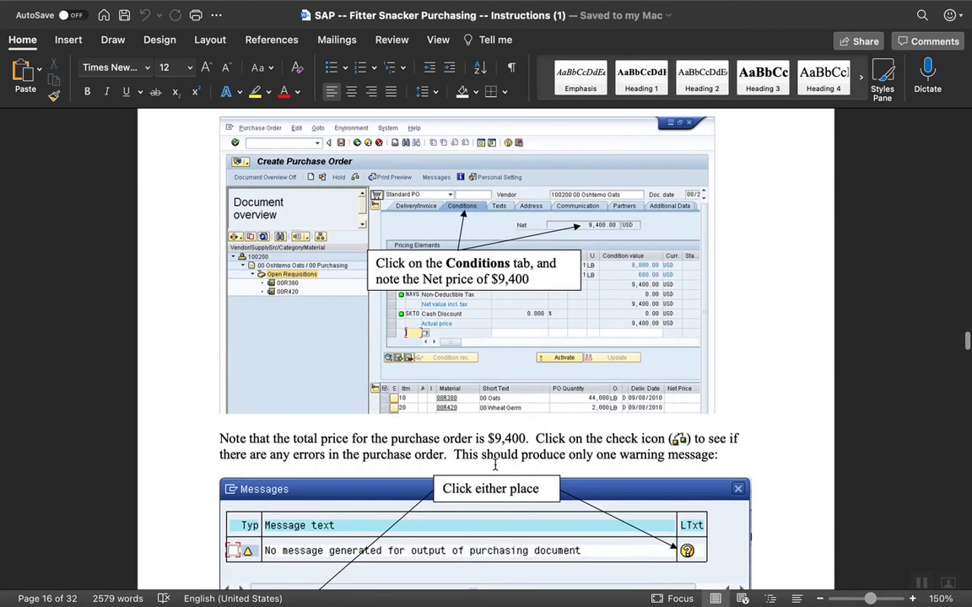
scroll(435, 468, "down", 2)
scroll(435, 471, "down", 3)
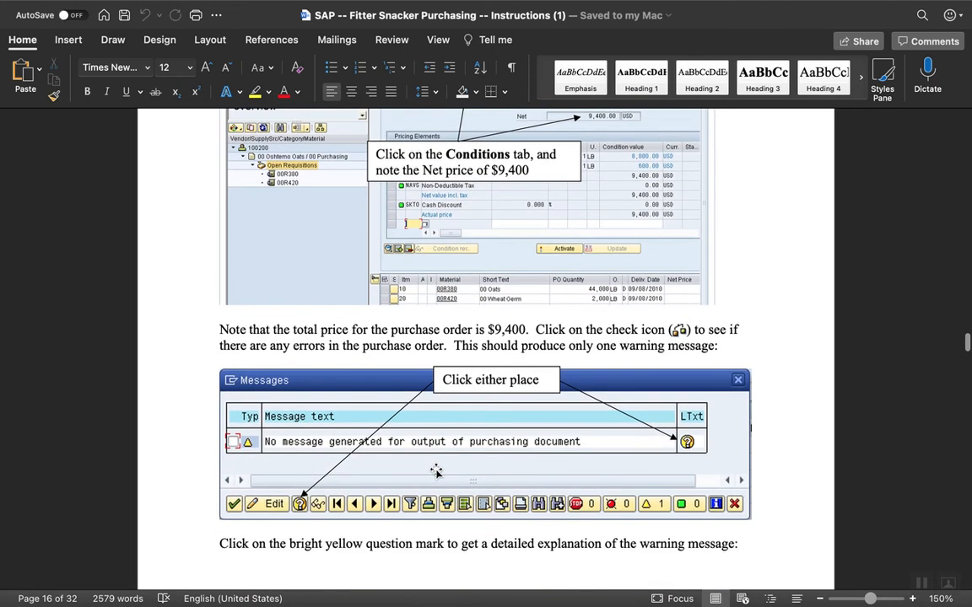
scroll(435, 470, "up", 7)
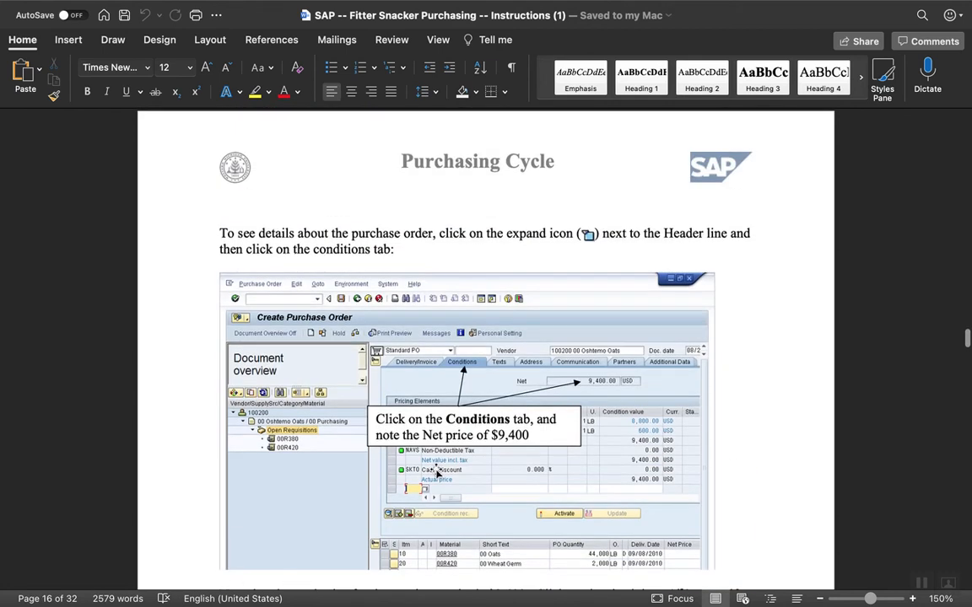
scroll(435, 471, "down", 2)
scroll(435, 471, "down", 2)
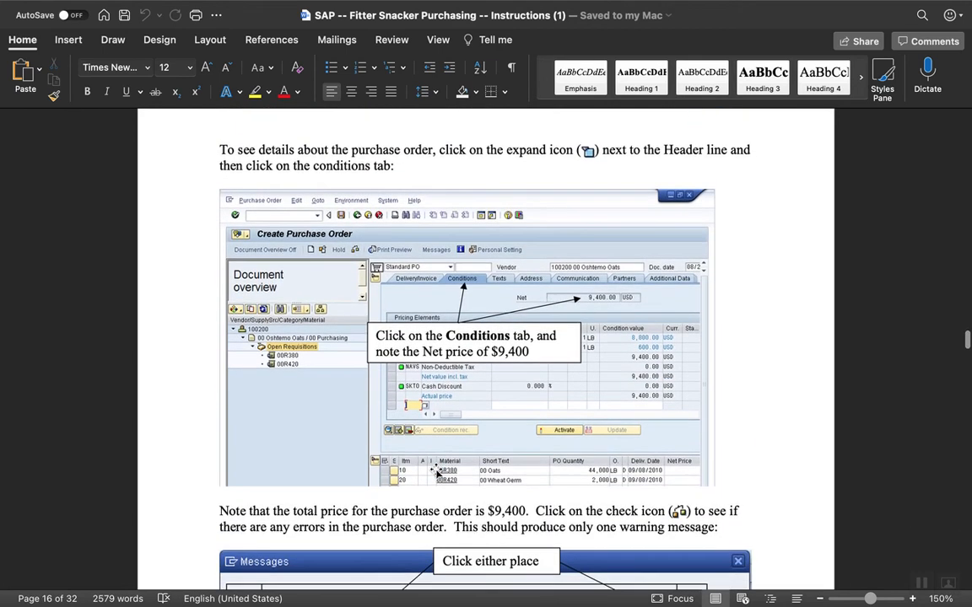
scroll(435, 471, "down", 3)
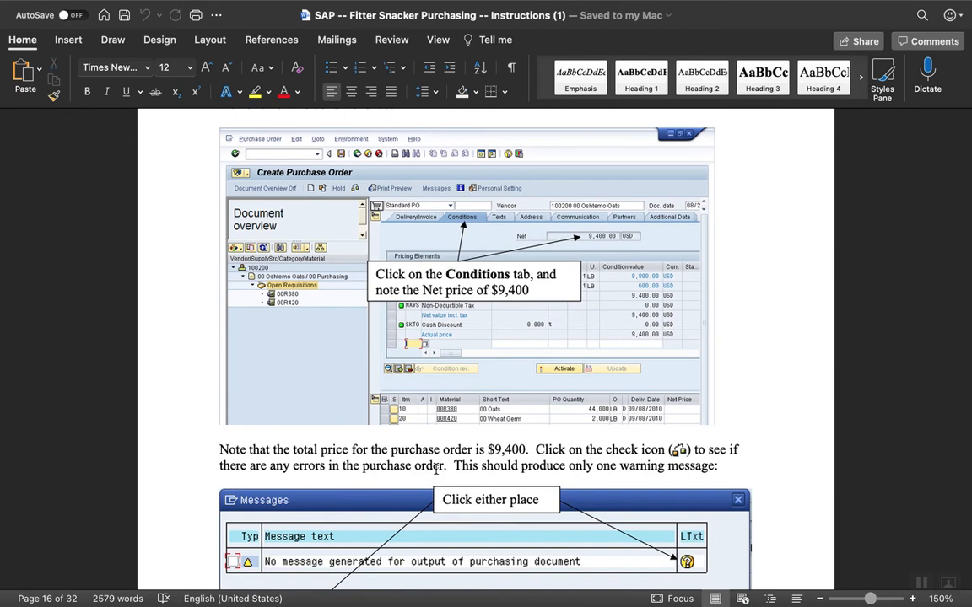
scroll(435, 470, "down", 5)
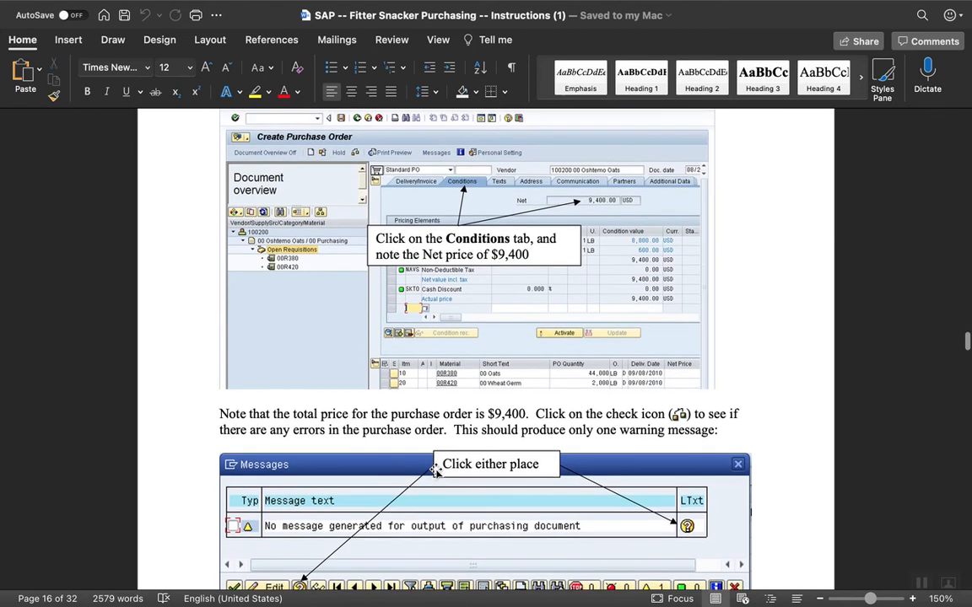
scroll(436, 470, "down", 9)
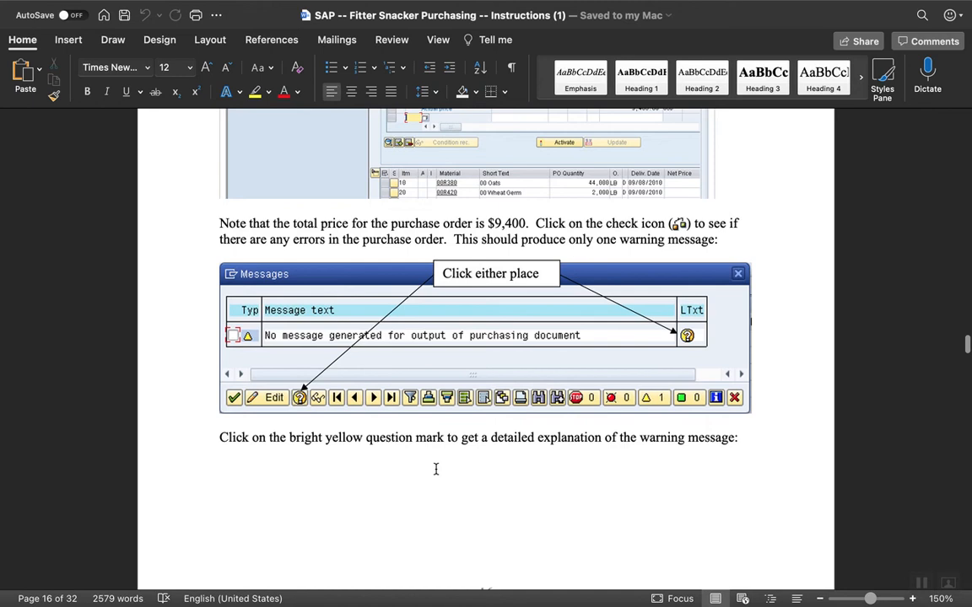
scroll(435, 469, "down", 15)
scroll(436, 472, "down", 20)
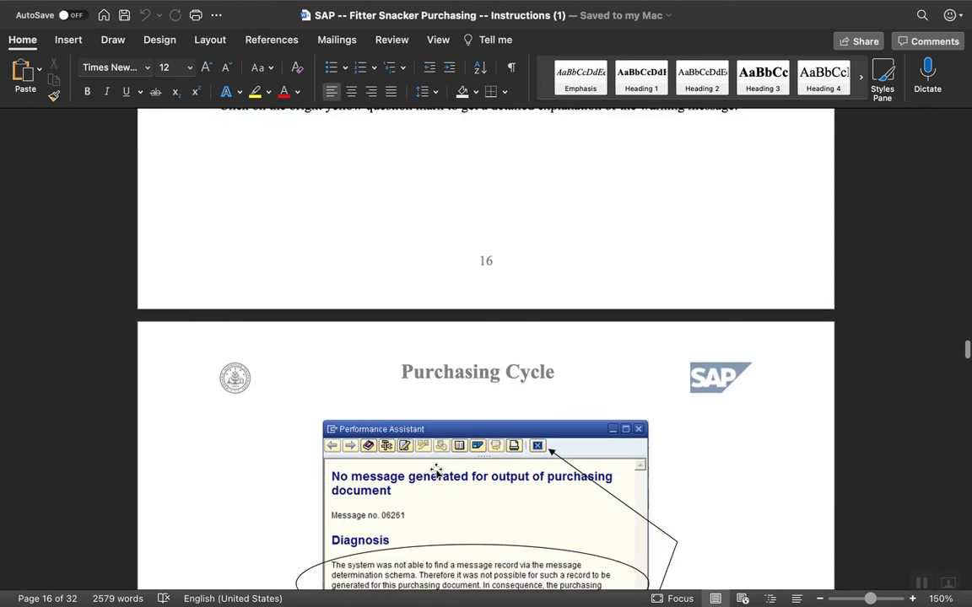
scroll(436, 469, "down", 8)
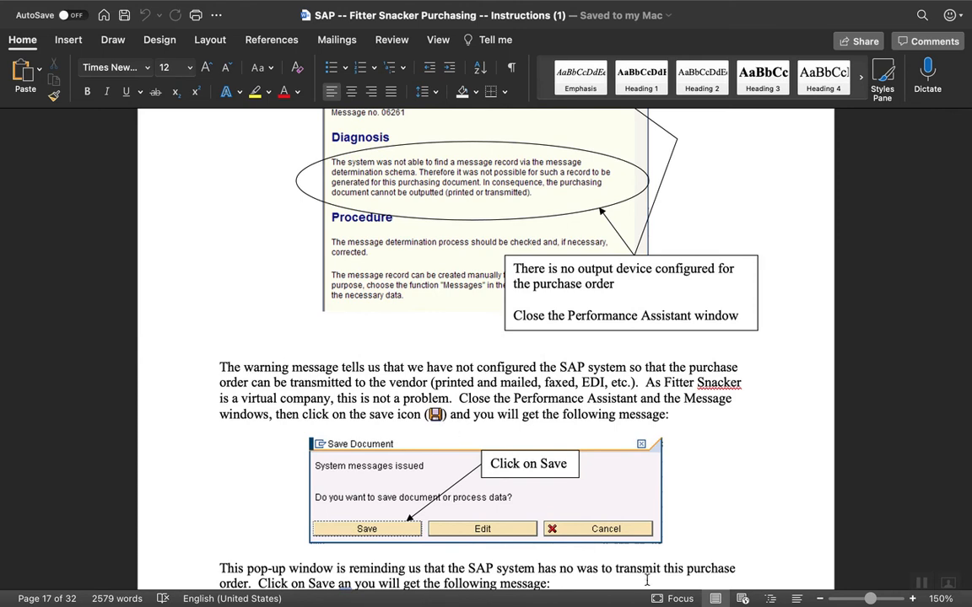
Switch to Chrome and save the Oshtemo Oats purchase order for oats and wheat germ despite the issued system messages.
mouse_move(732, 600)
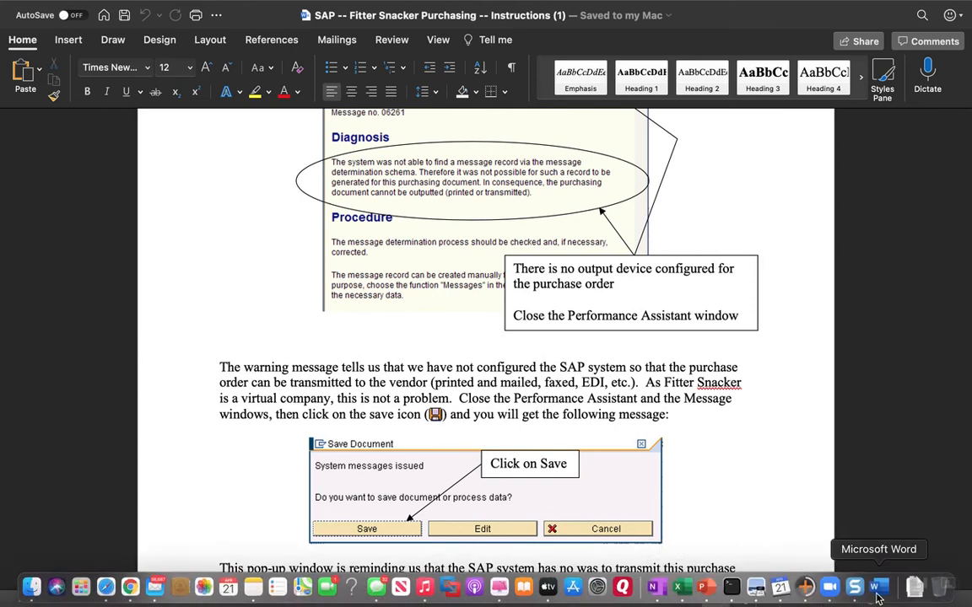
left_click(130, 588)
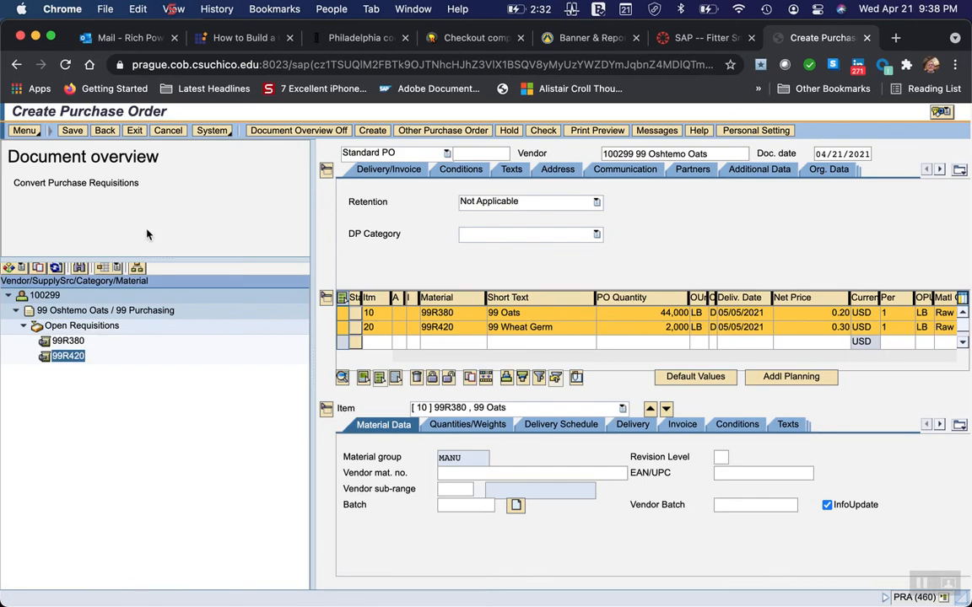
left_click(72, 131)
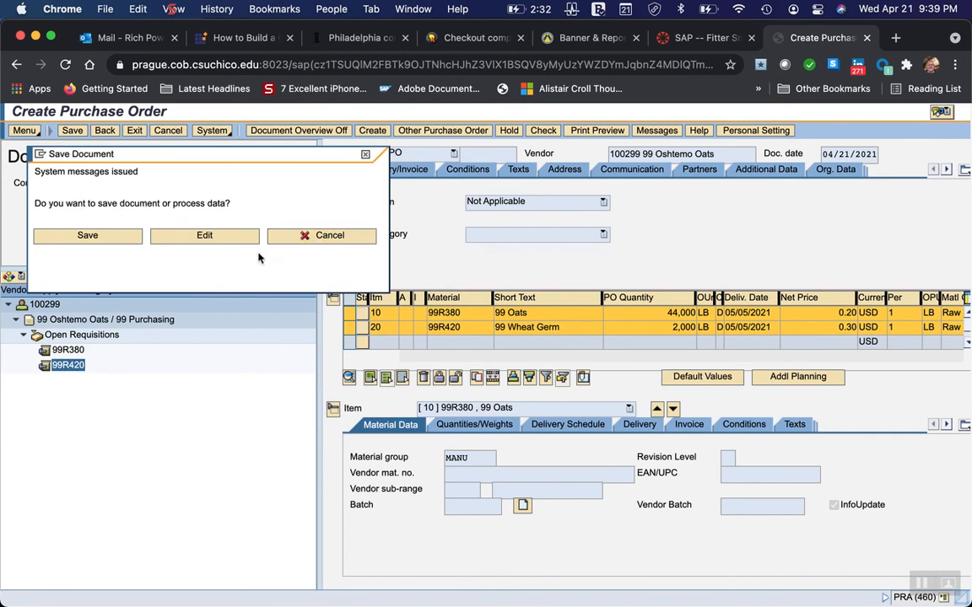
left_click(87, 236)
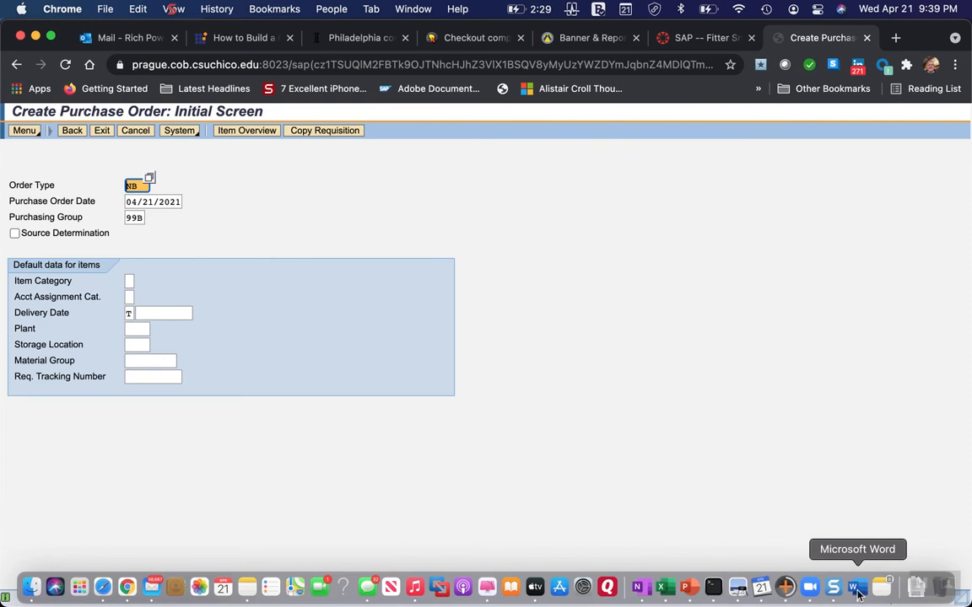
Switch to Word and read the instructions on the menu path for creating a goods receipt.
left_click(857, 588)
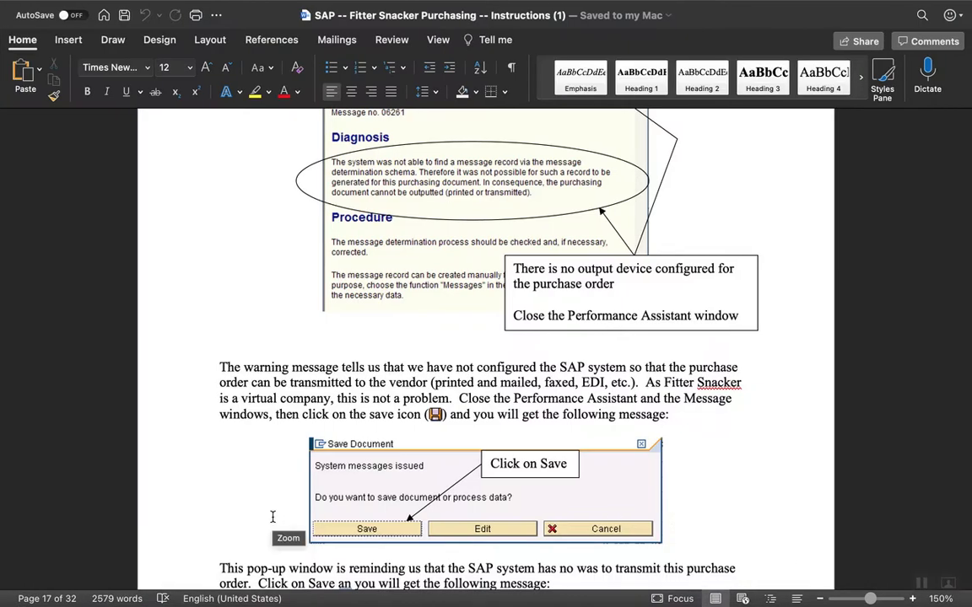
scroll(274, 573, "down", 5)
scroll(272, 516, "down", 14)
scroll(273, 514, "down", 5)
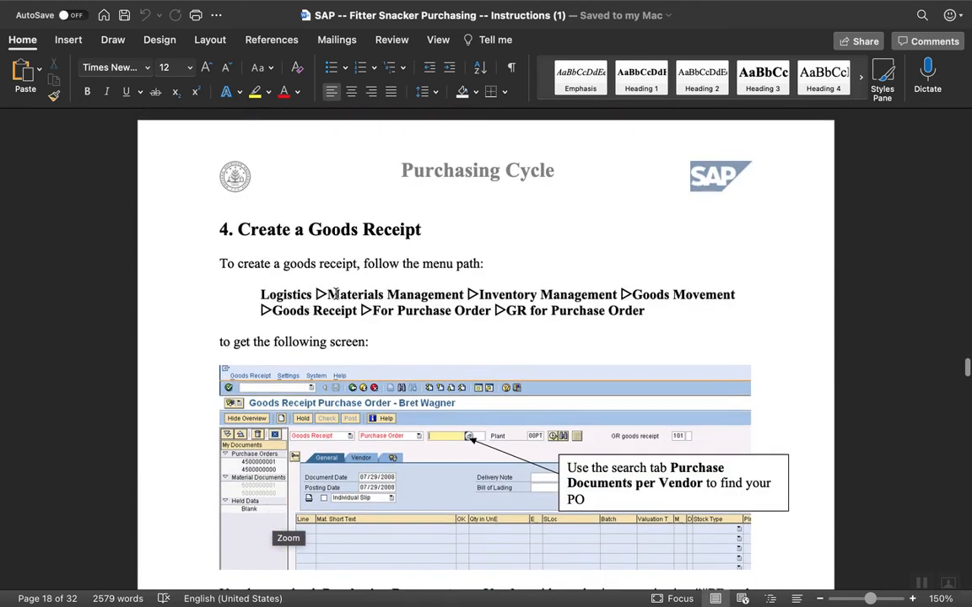
Switch to Chrome and exit the purchase order creation screen back to SAP Easy Access.
mouse_move(175, 601)
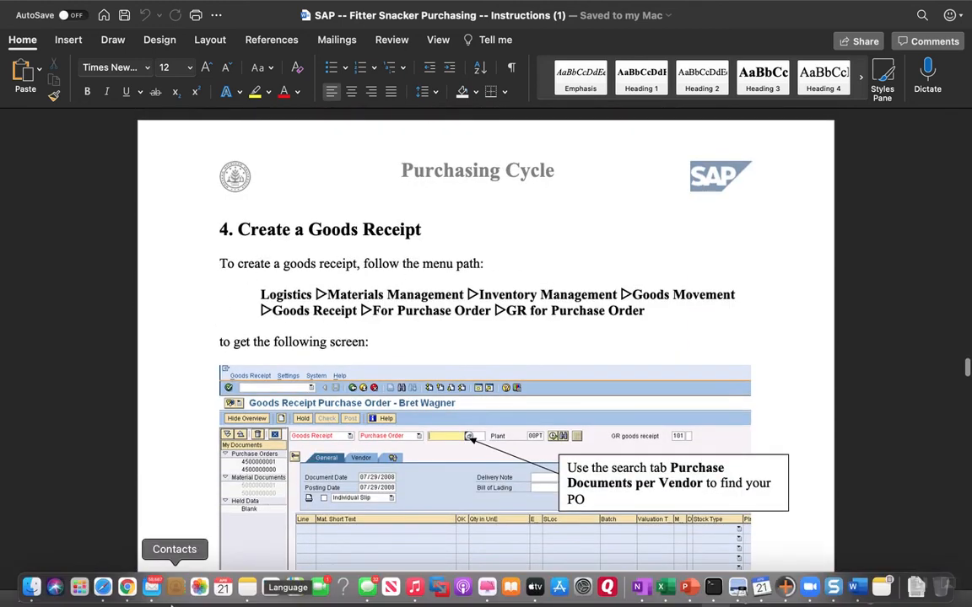
left_click(127, 590)
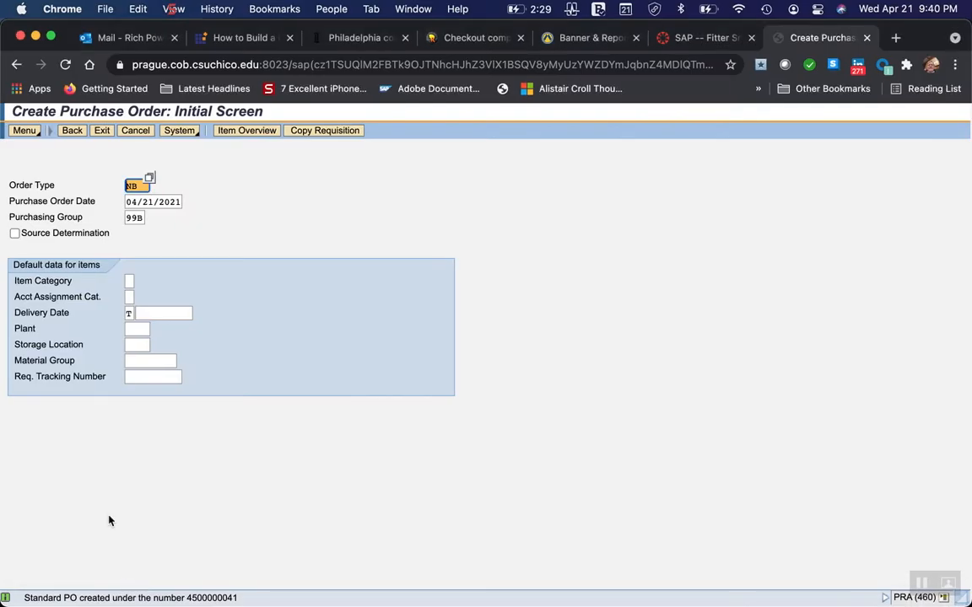
left_click(101, 131)
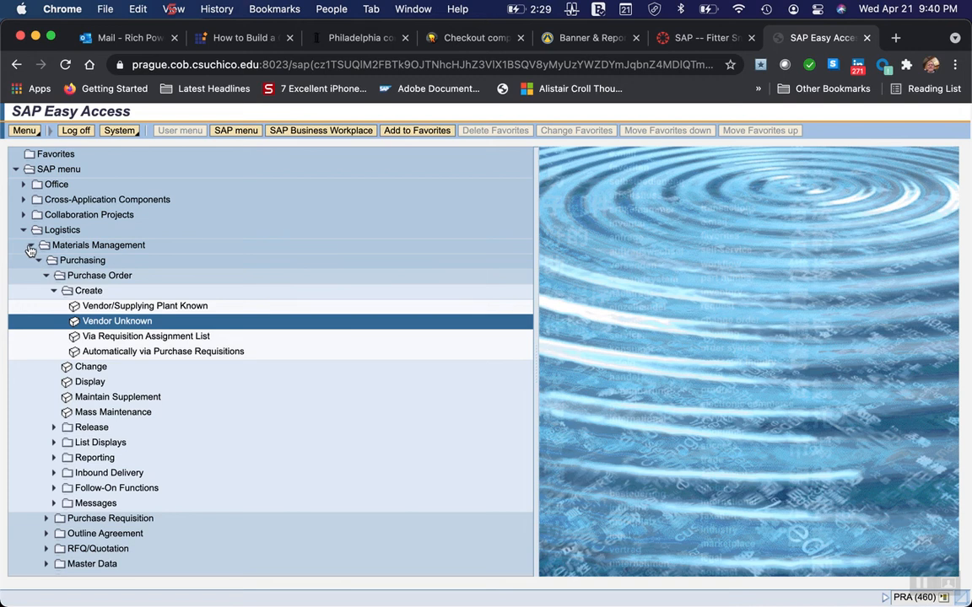
left_click(30, 247)
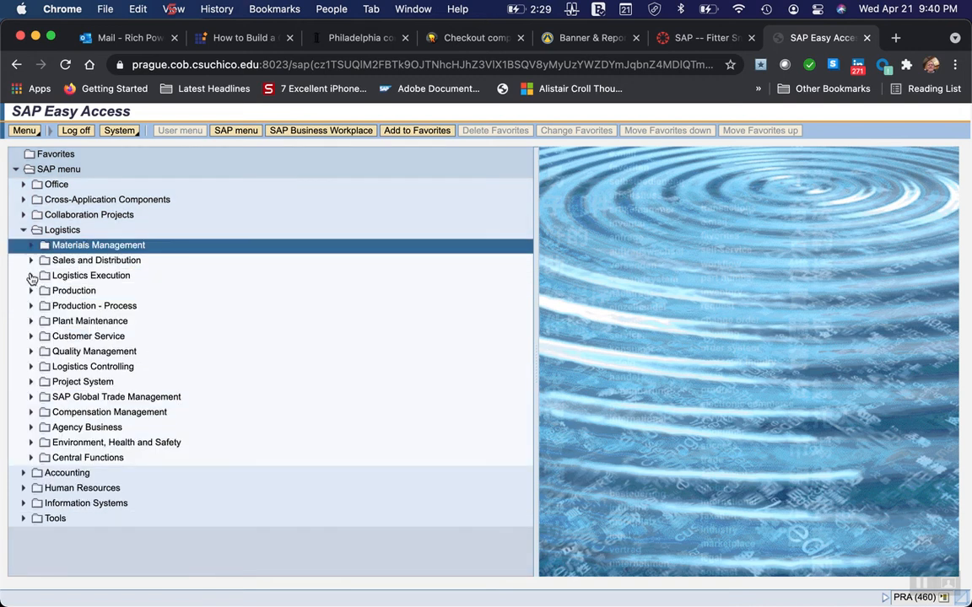
left_click(31, 276)
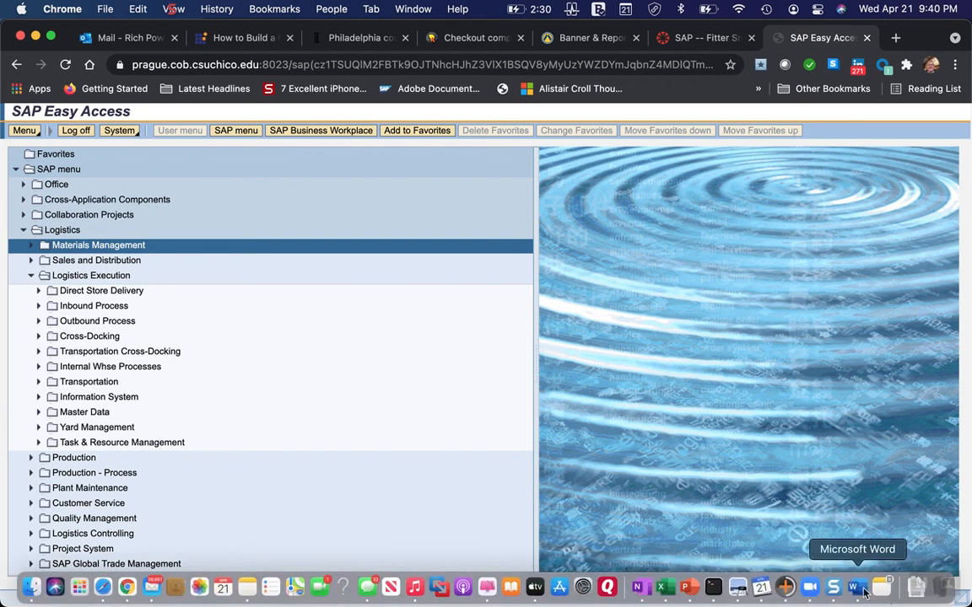
left_click(856, 590)
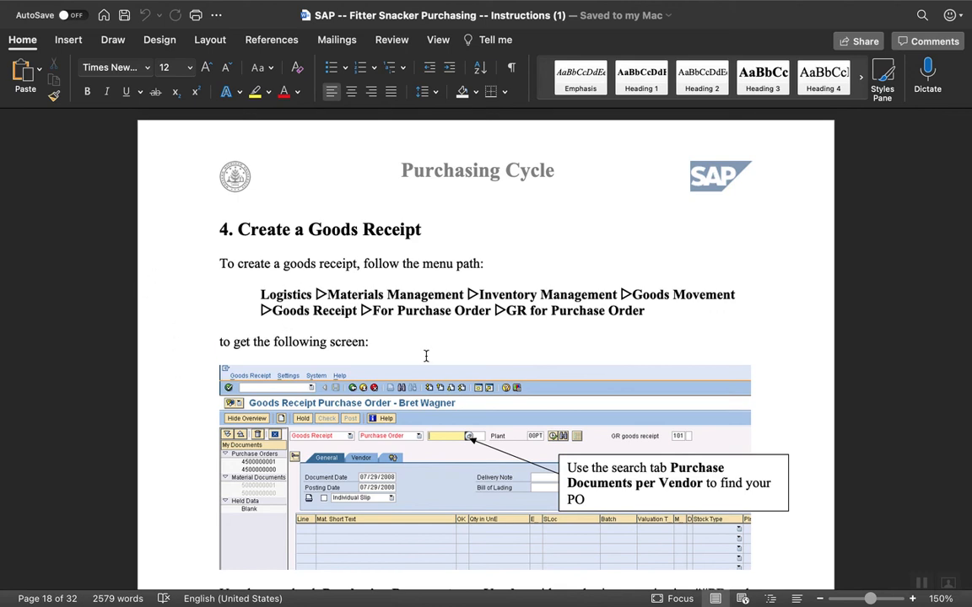
mouse_move(175, 591)
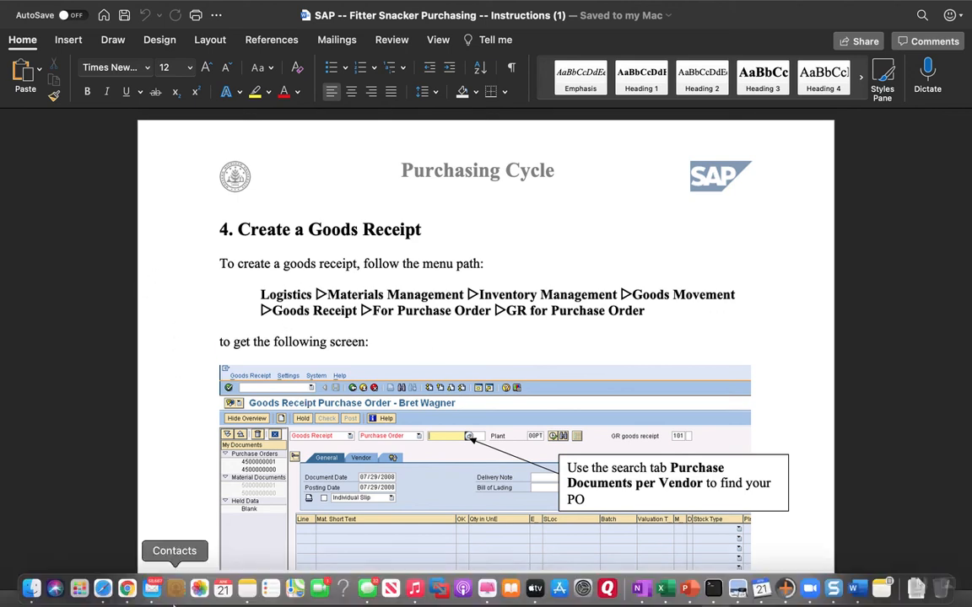
left_click(127, 588)
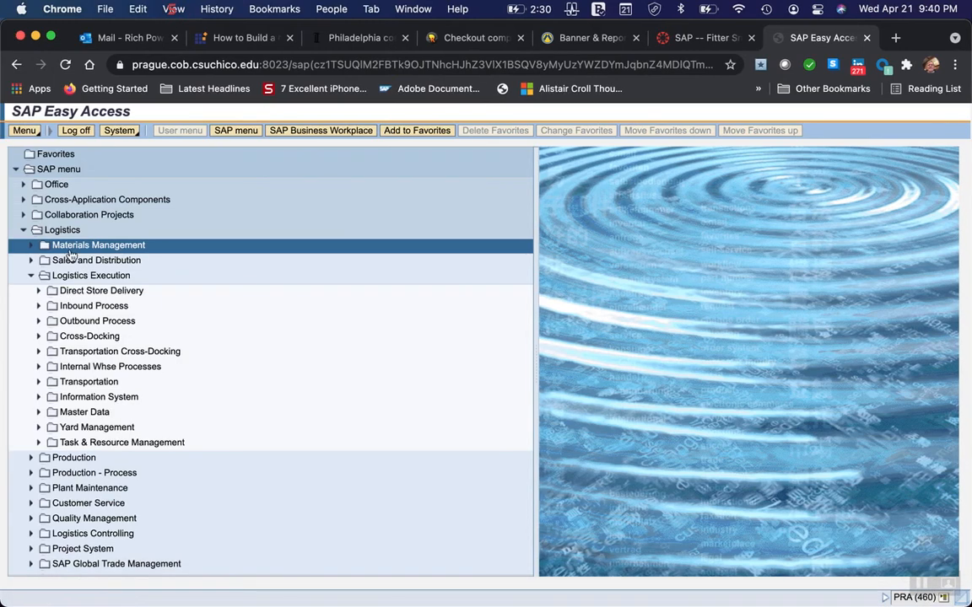
left_click(31, 275)
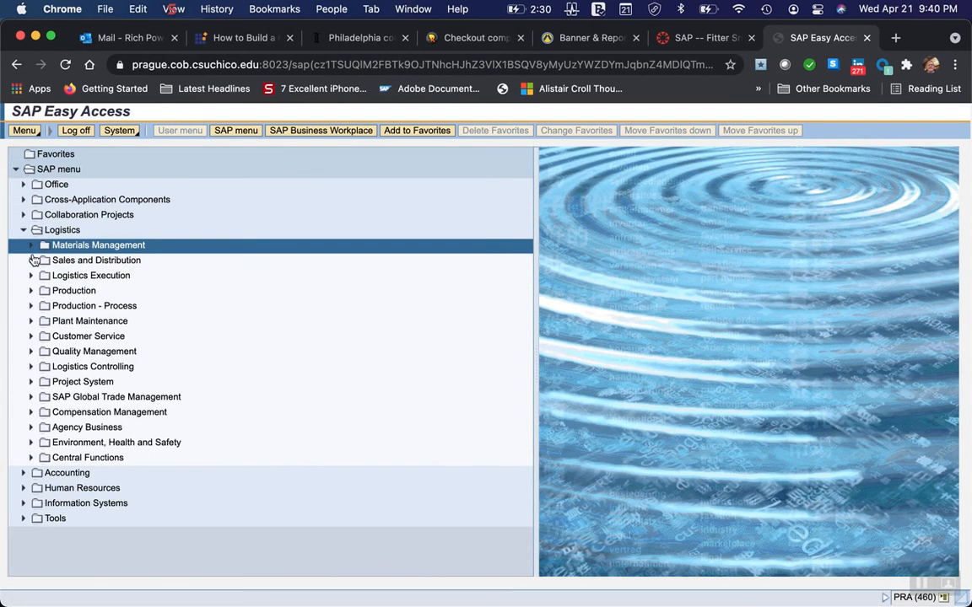
left_click(32, 246)
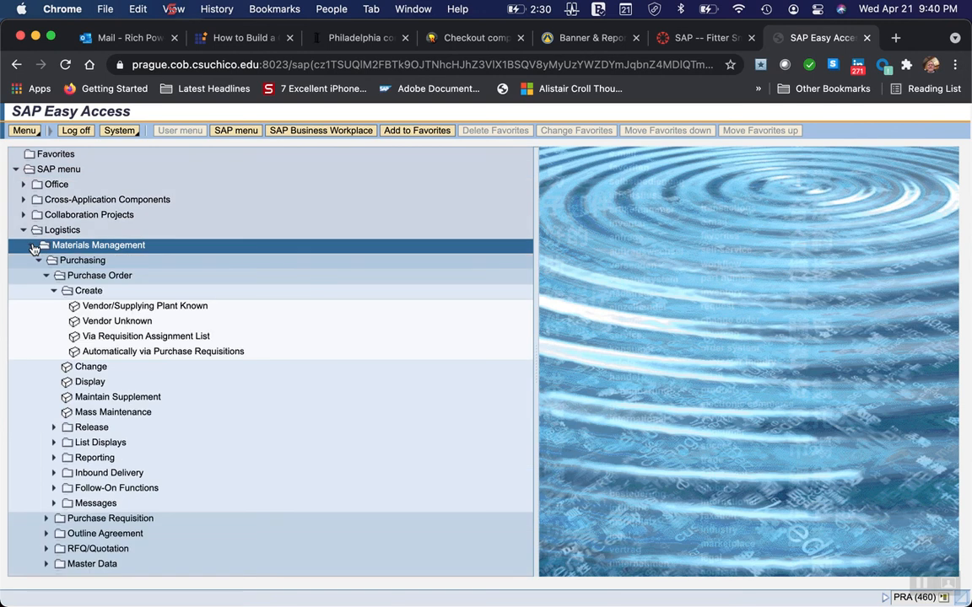
Open GR for Purchase Order (MIGO) under Inventory Management, Goods Movement, Goods Receipt, and expand the Purchase Orders node in My Documents.
left_click(38, 261)
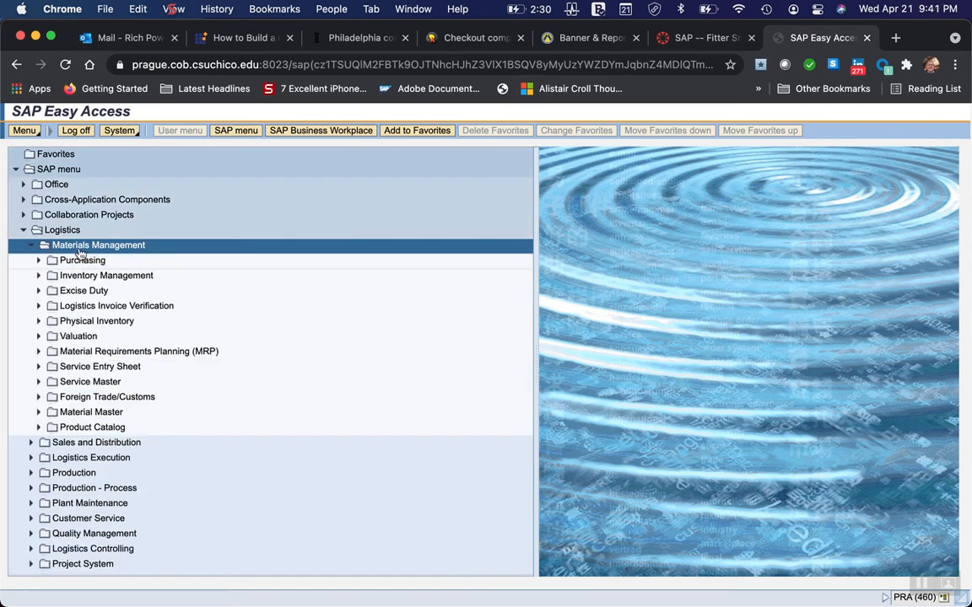
left_click(38, 276)
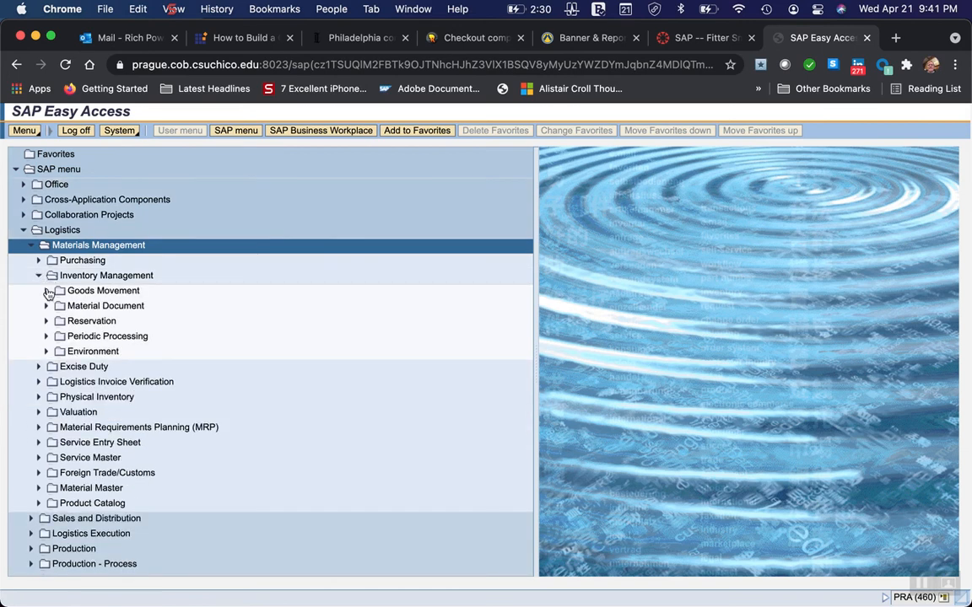
left_click(47, 291)
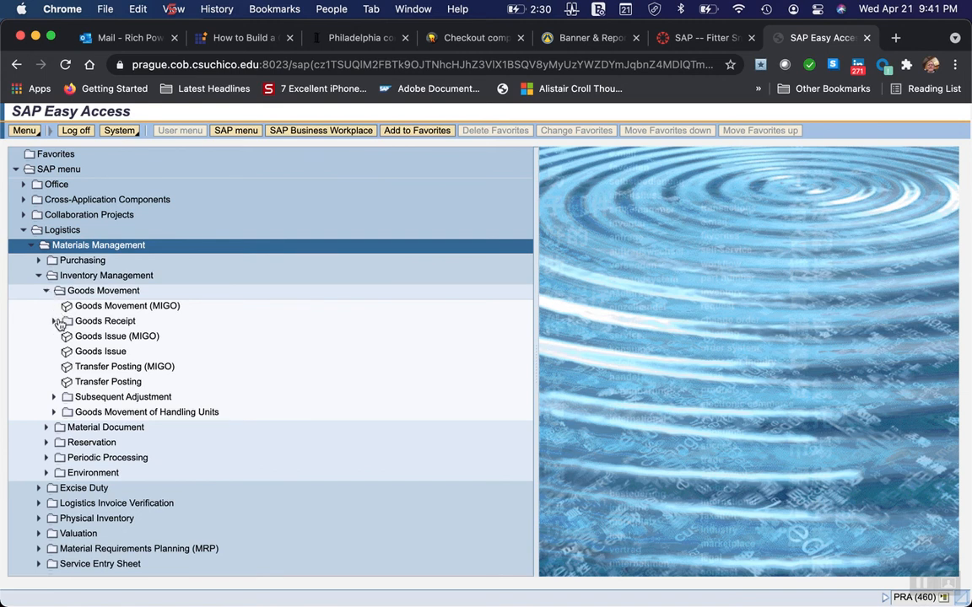
left_click(56, 323)
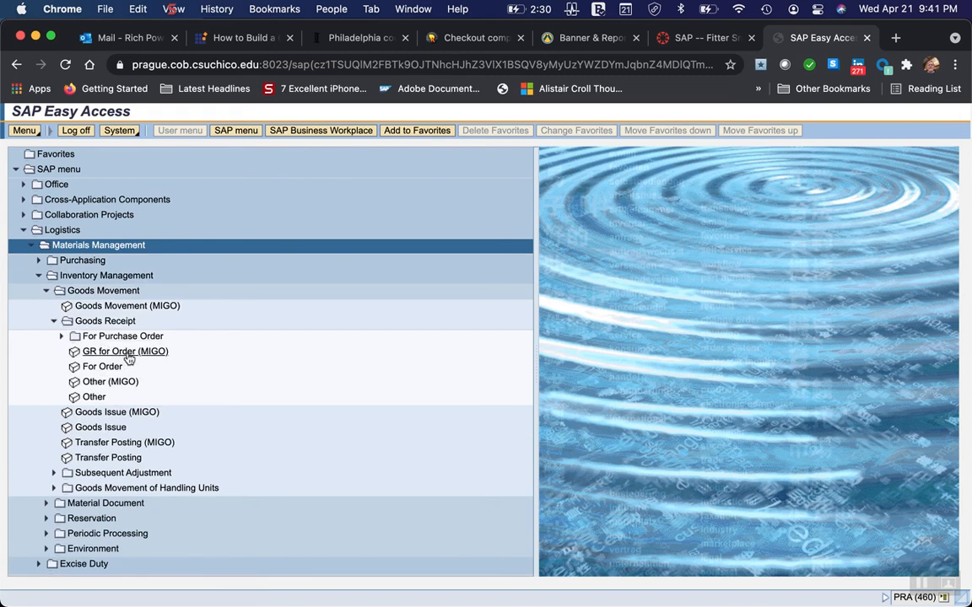
left_click(62, 338)
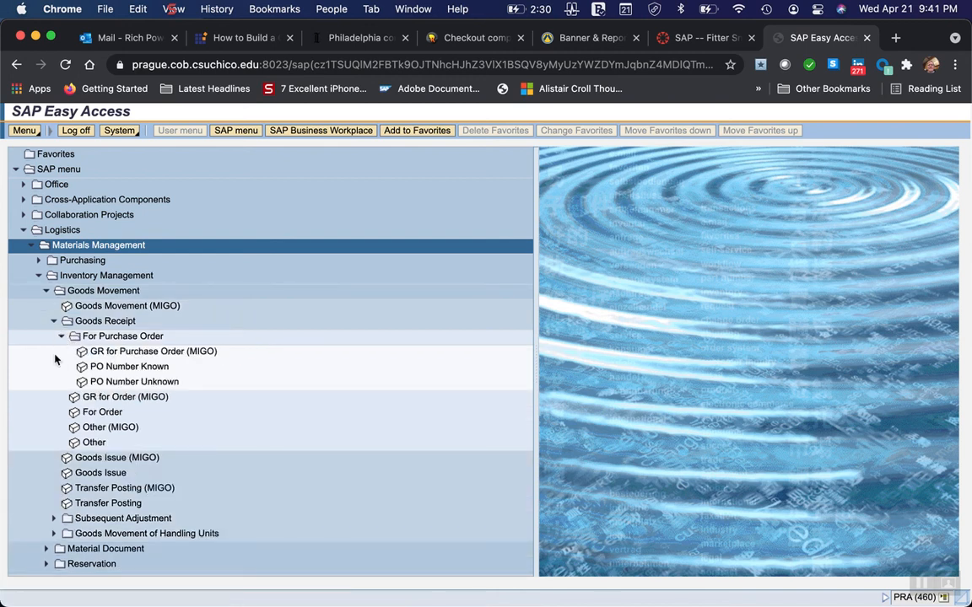
left_click(153, 353)
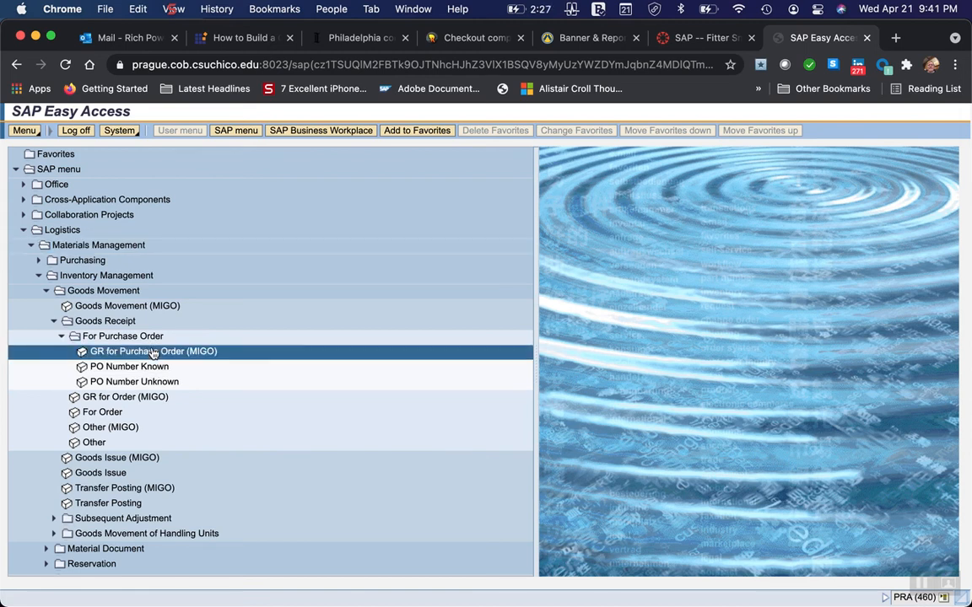
double_click(152, 352)
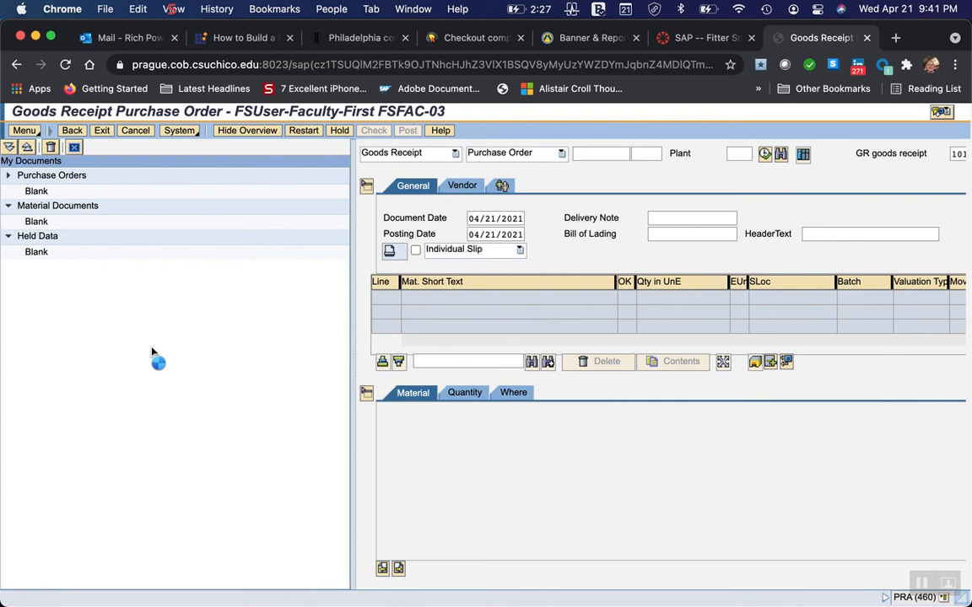
left_click(41, 174)
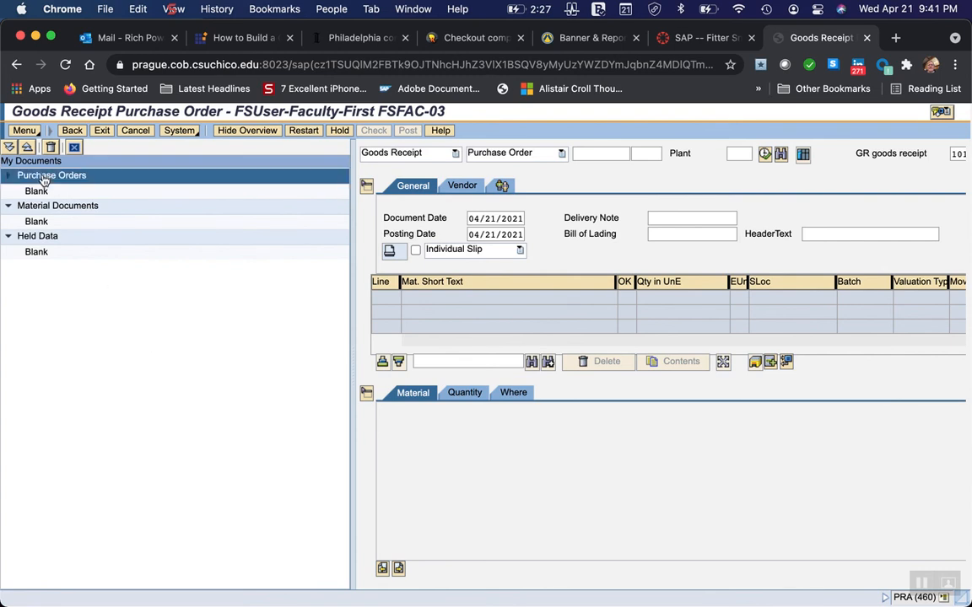
left_click(10, 177)
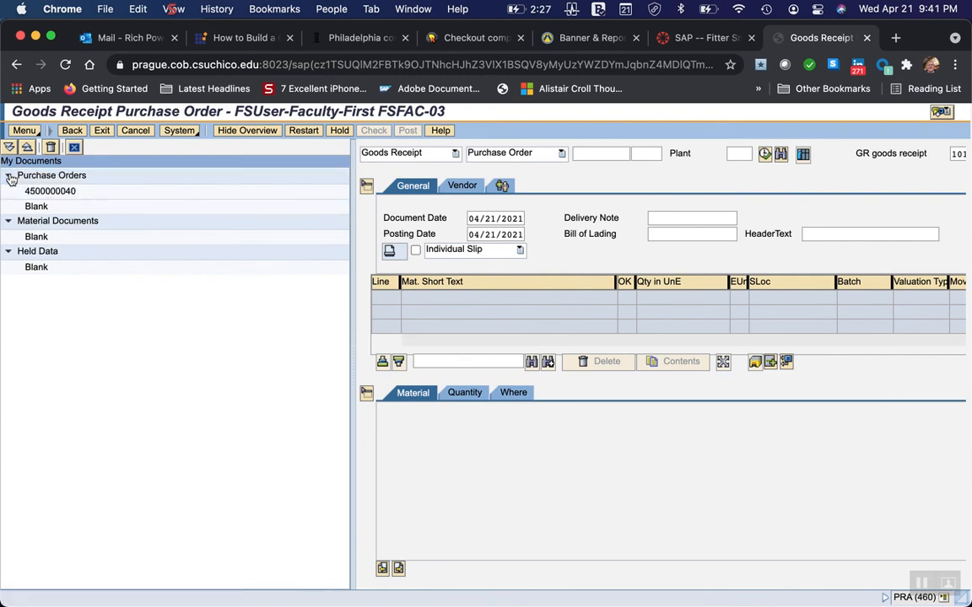
left_click(48, 192)
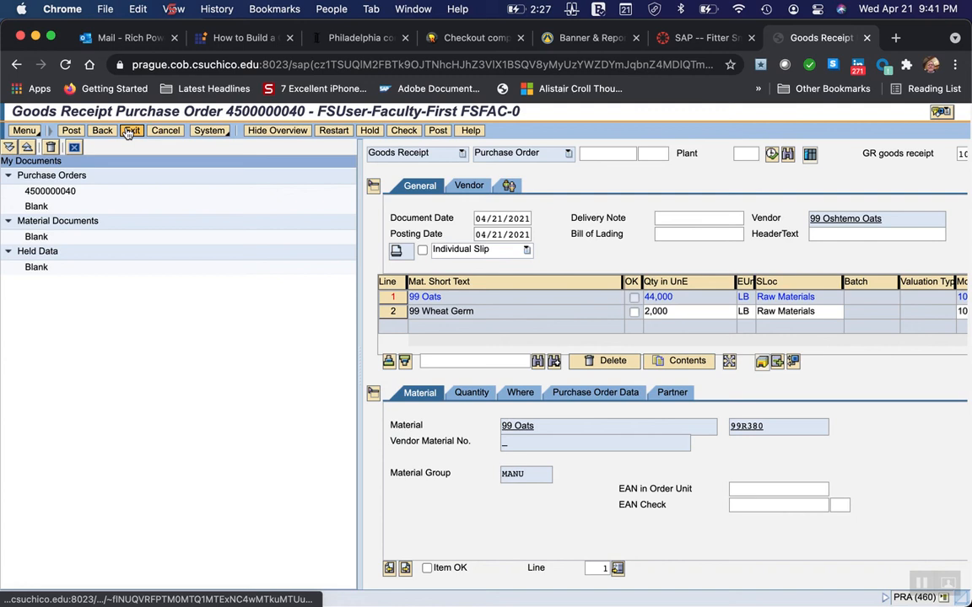
left_click(131, 131)
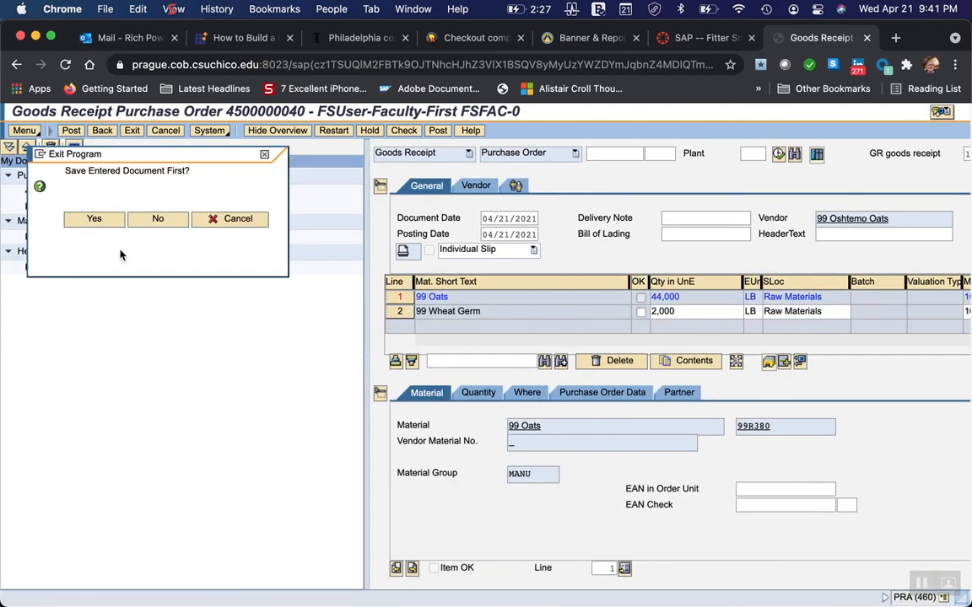
left_click(143, 221)
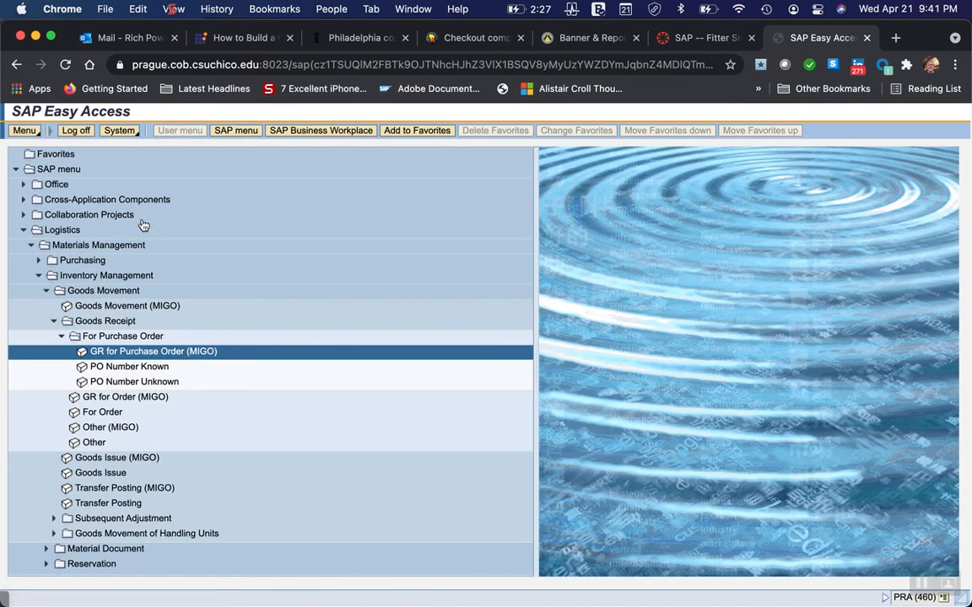
double_click(143, 352)
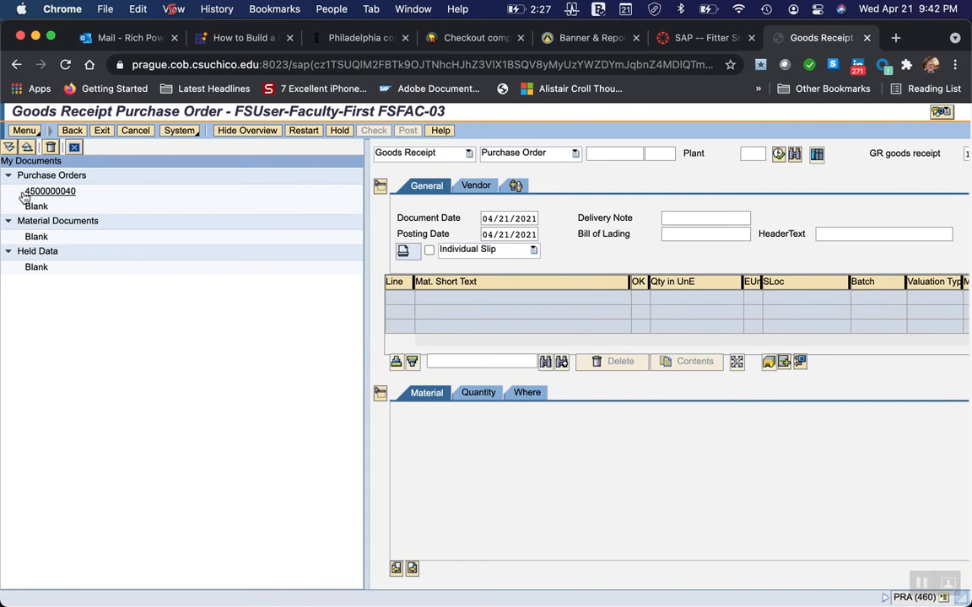
Load the purchase order listed in My Documents into the goods receipt, view its vendor data, and return to the general data.
left_click(592, 155)
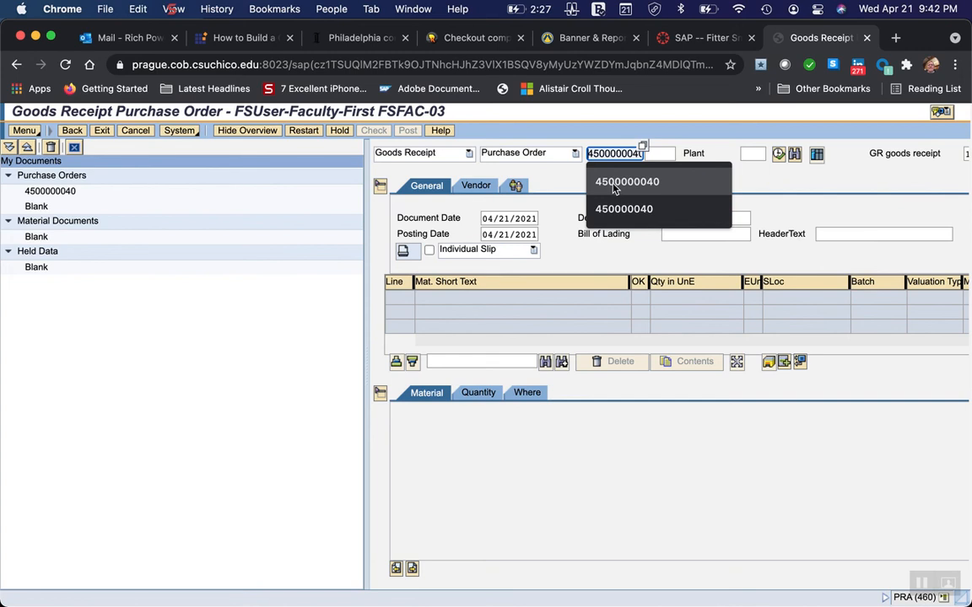
left_click(53, 192)
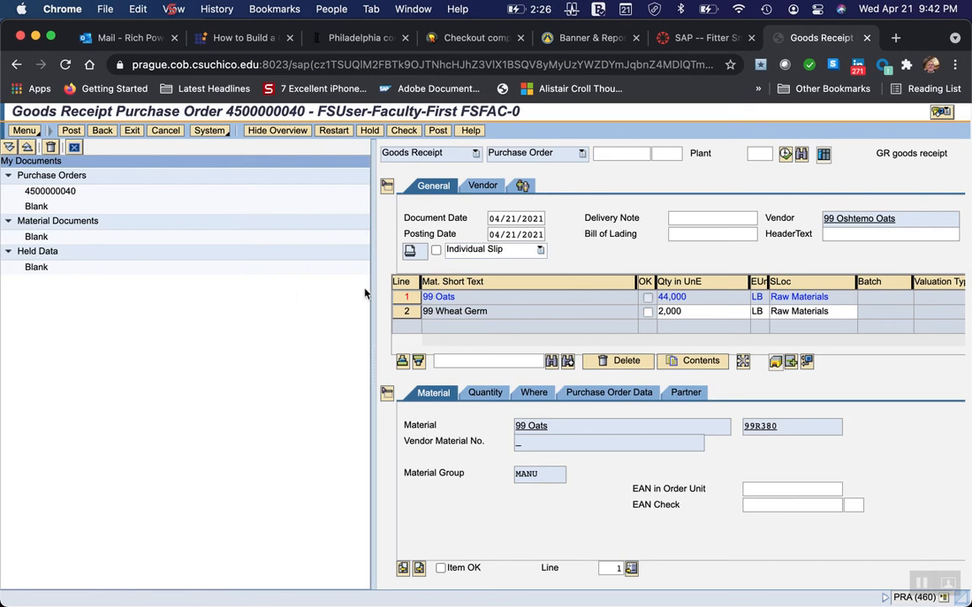
left_click(486, 187)
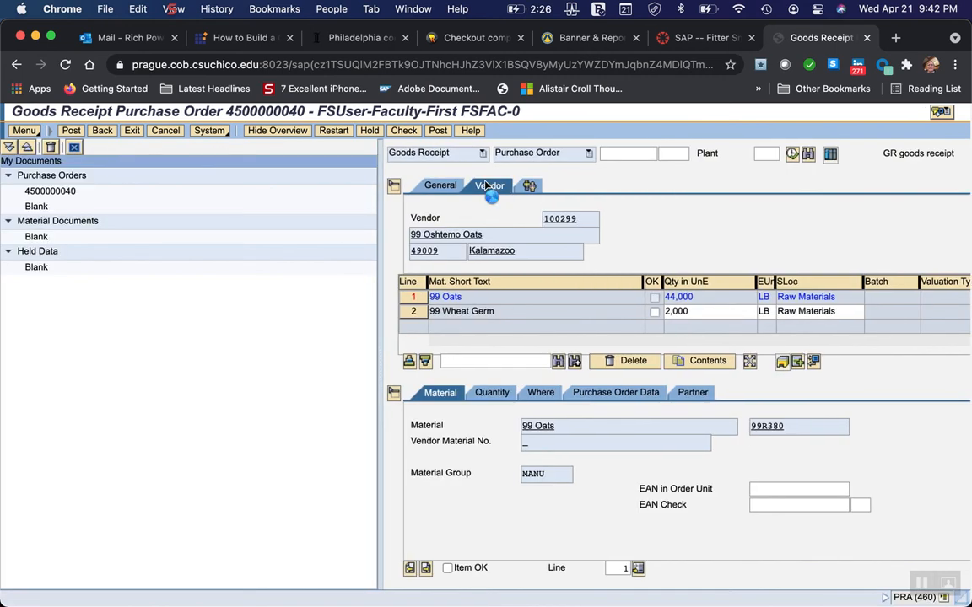
left_click(439, 191)
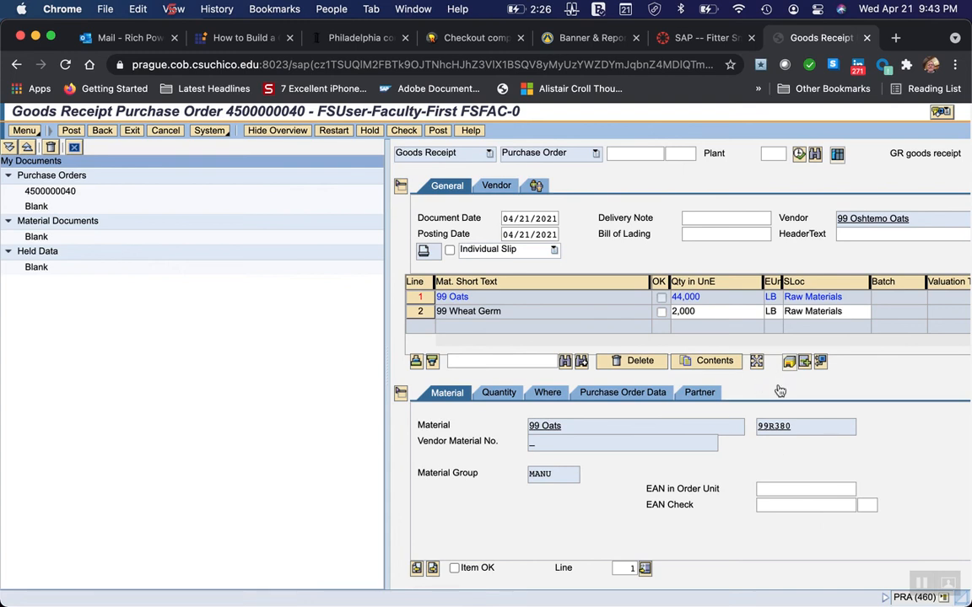
Switch to Word and read the goods receipt instructions on finding the purchase order, setting default values and posting the receipt.
mouse_move(731, 596)
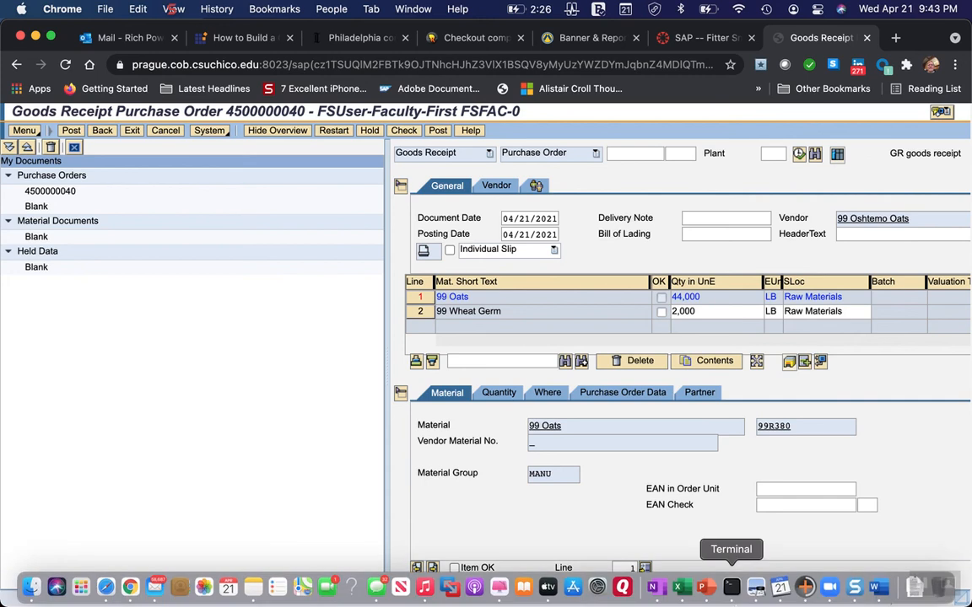
left_click(877, 588)
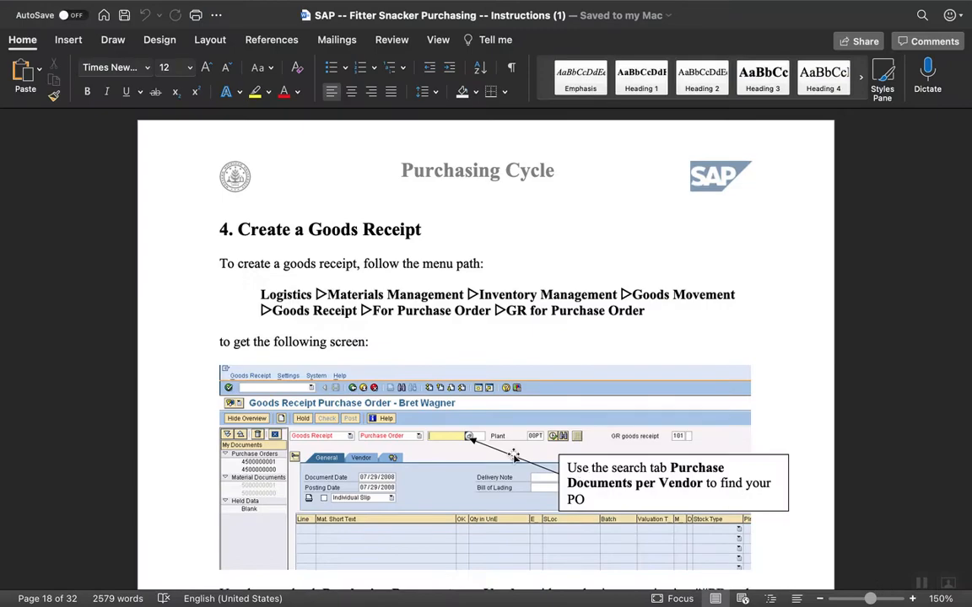
scroll(467, 458, "down", 2)
scroll(467, 458, "down", 10)
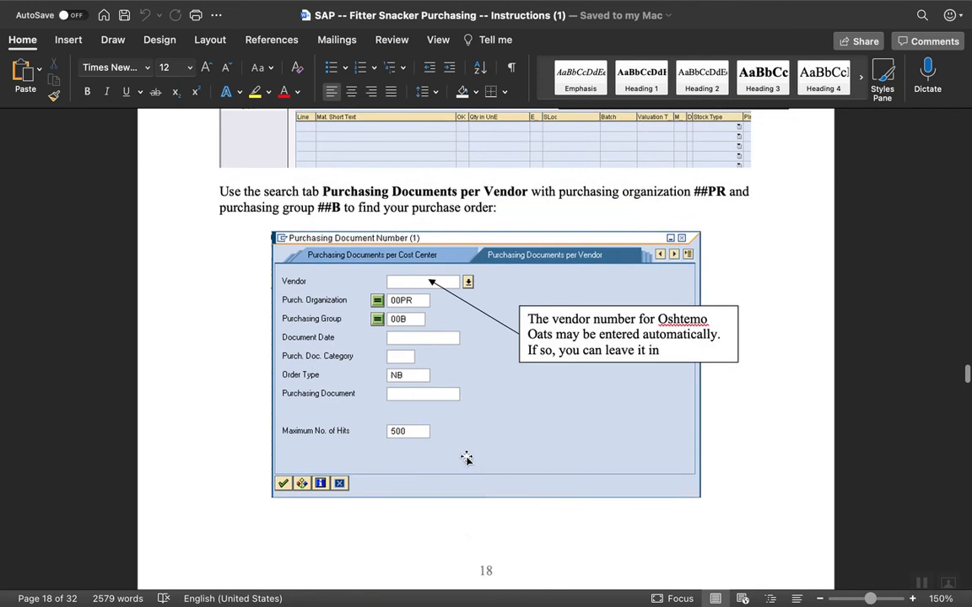
scroll(466, 458, "down", 4)
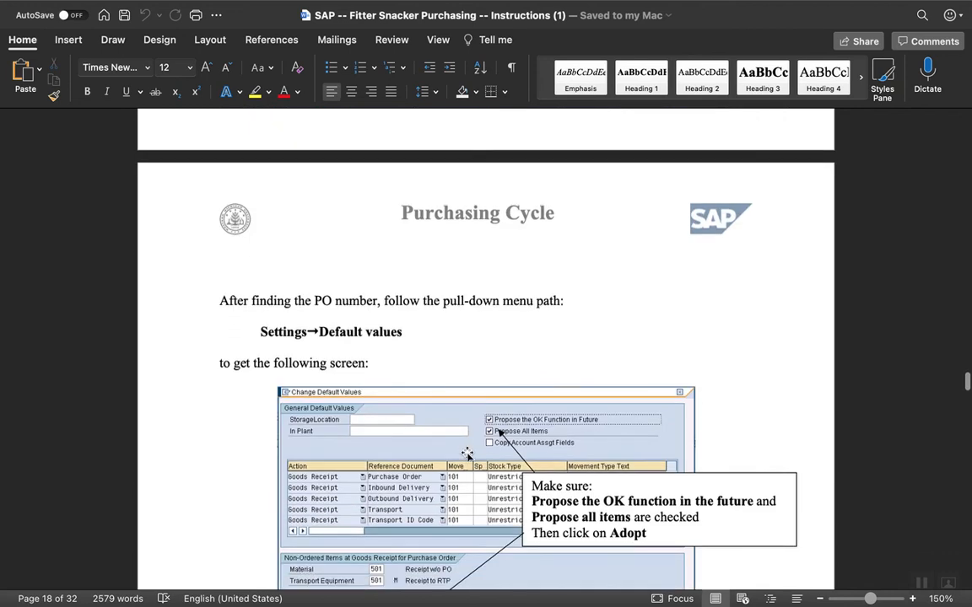
scroll(468, 456, "down", 2)
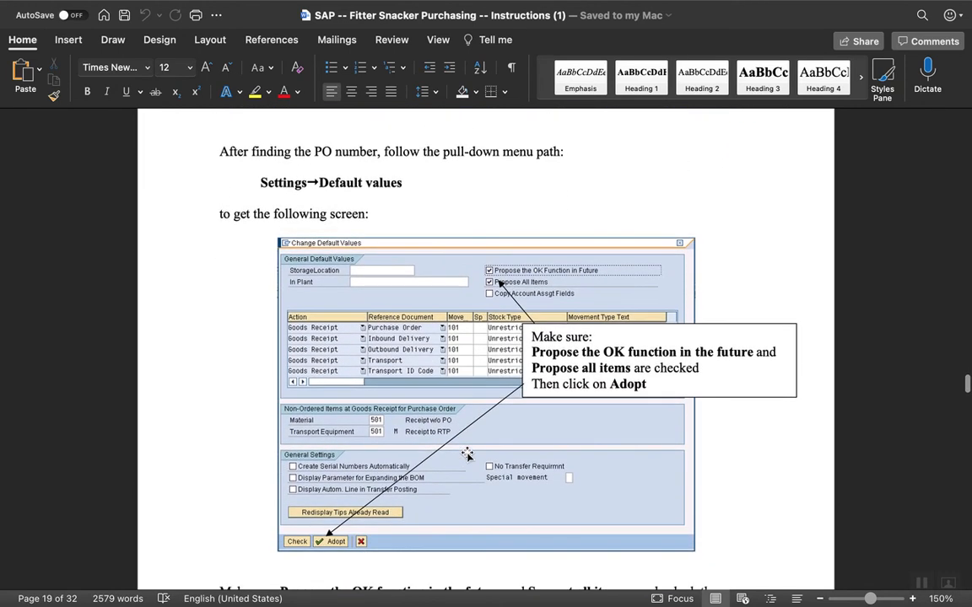
scroll(466, 455, "up", 4)
scroll(467, 453, "down", 6)
scroll(466, 453, "down", 8)
scroll(466, 456, "down", 8)
scroll(467, 453, "down", 1)
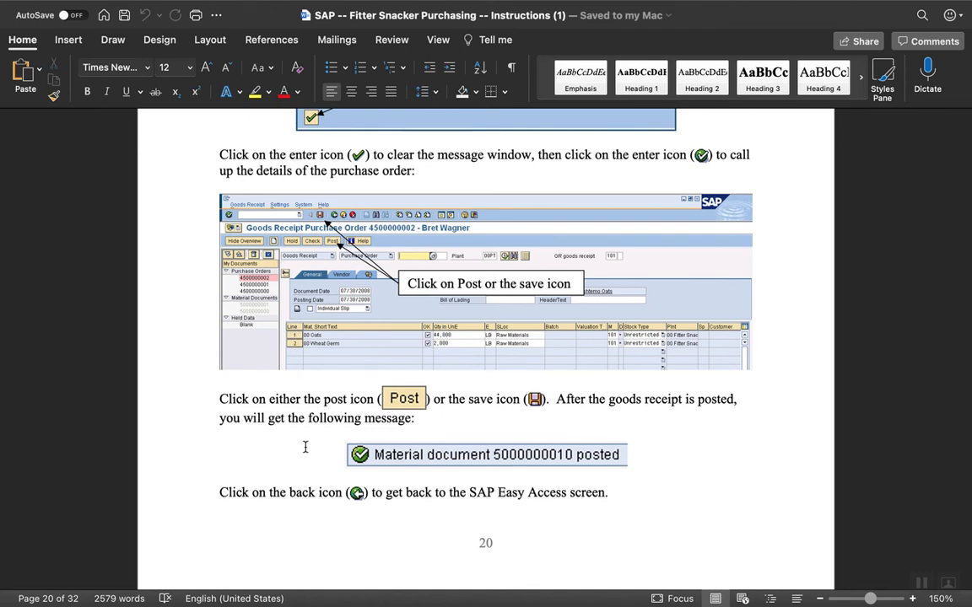
Switch to Chrome and try to post the goods receipt for the Oshtemo Oats purchase order.
mouse_move(673, 598)
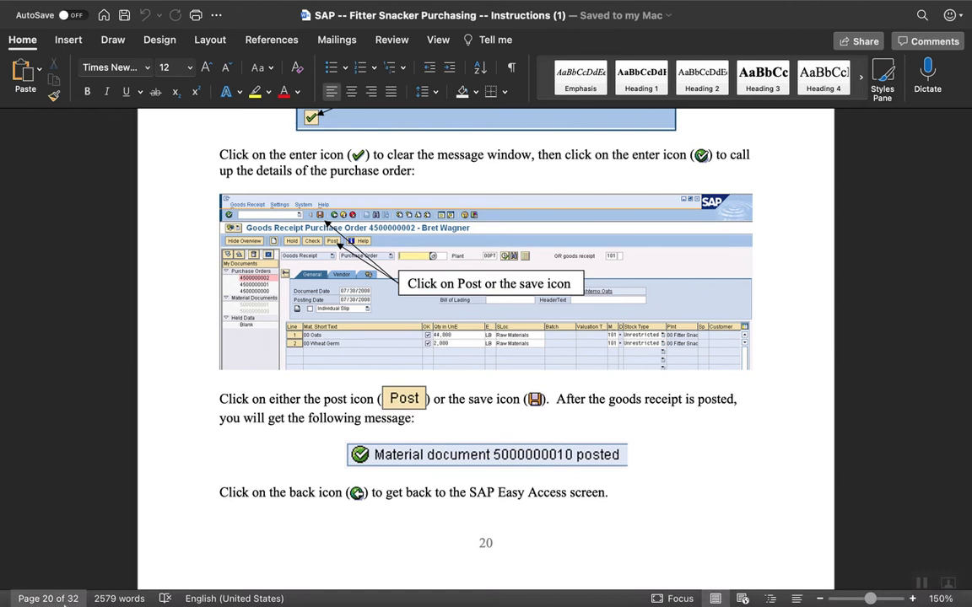
mouse_move(105, 593)
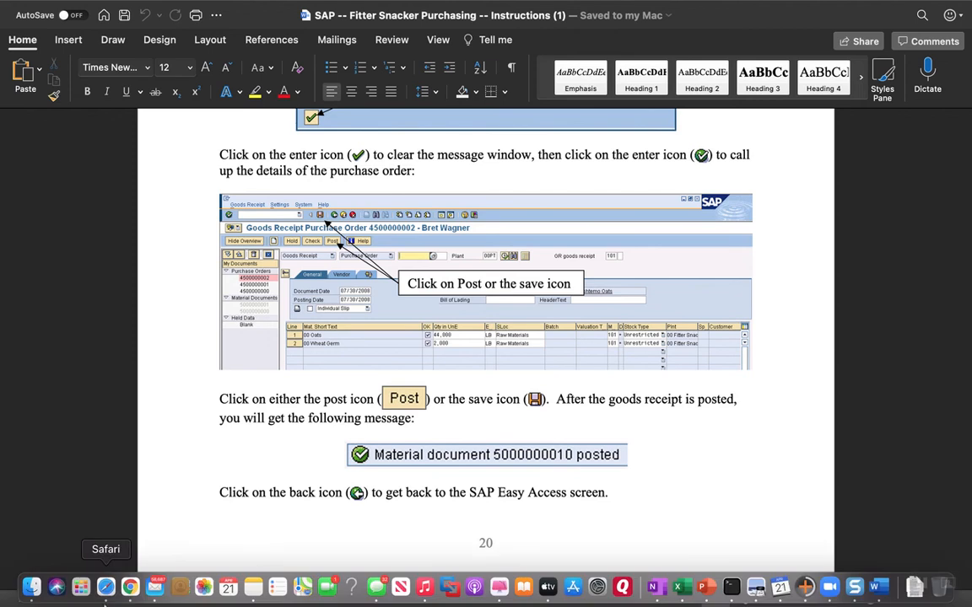
left_click(130, 590)
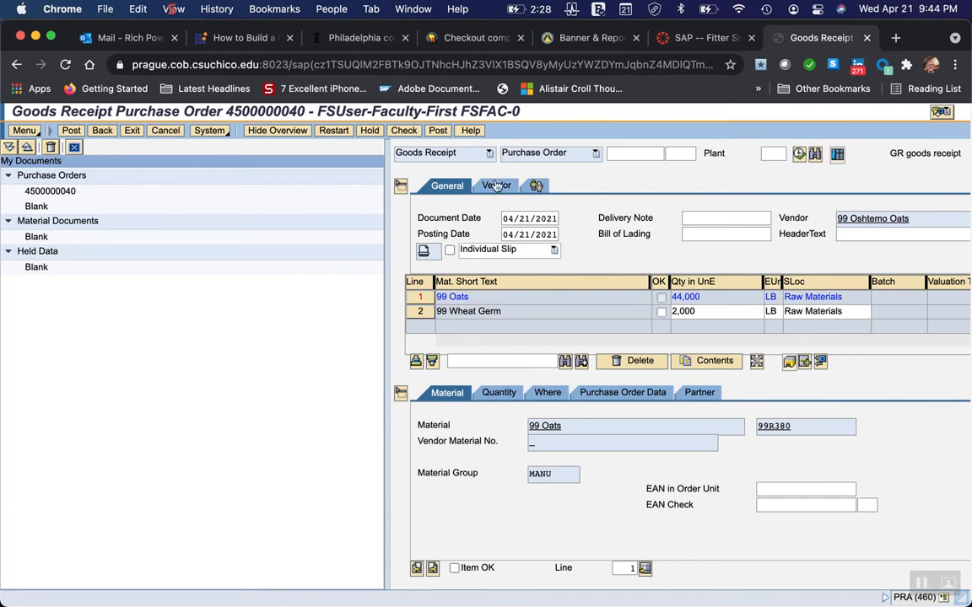
left_click(436, 132)
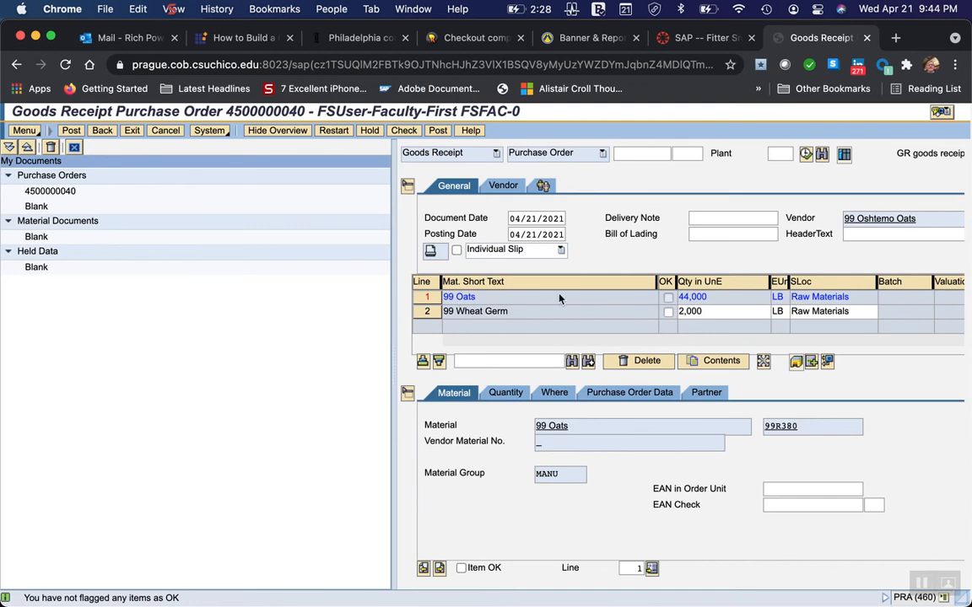
Flag the 99 Oats and 99 Wheat Germ lines as Item OK and post the goods receipt.
left_click(419, 299)
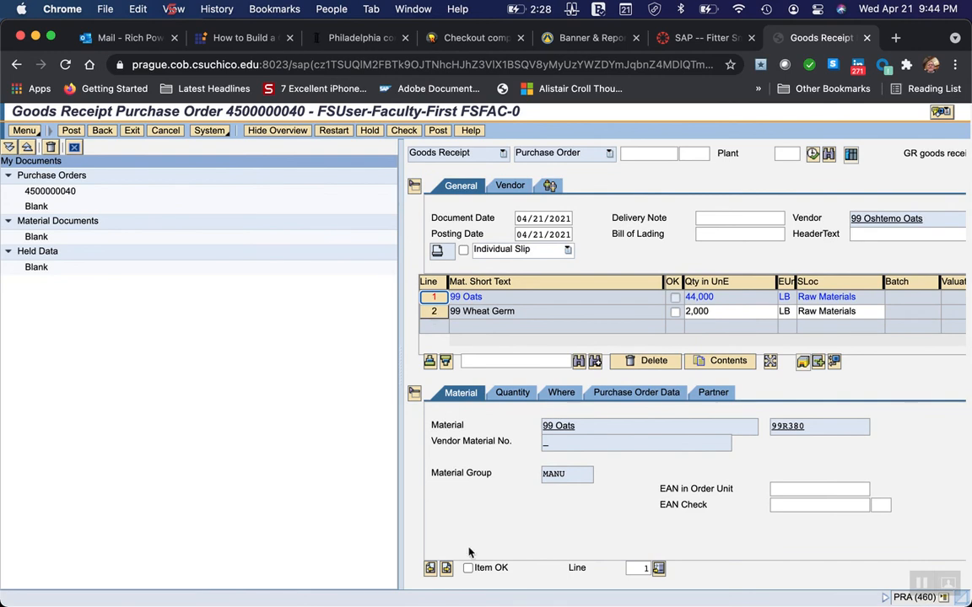
left_click(466, 569)
left_click(434, 311)
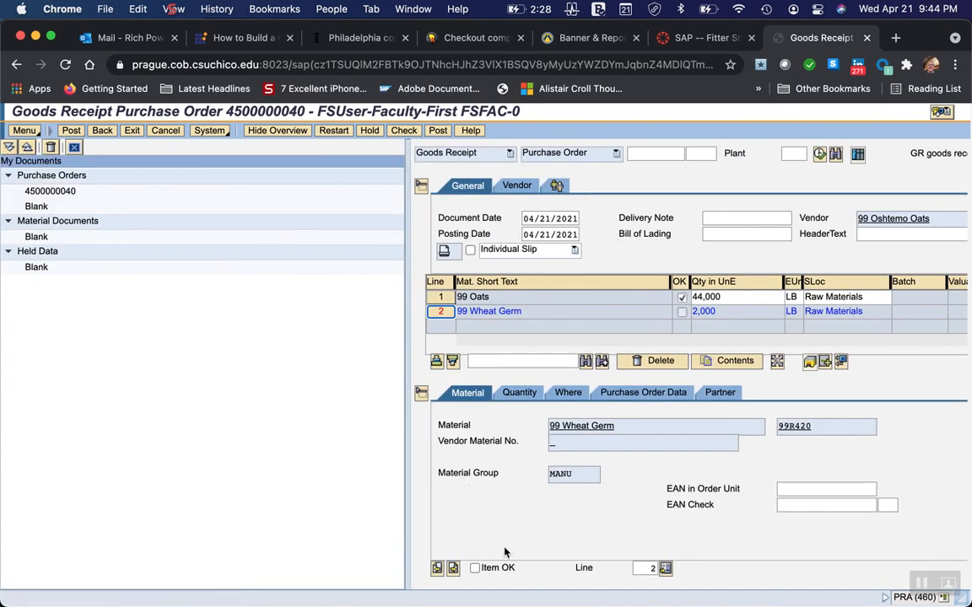
left_click(474, 568)
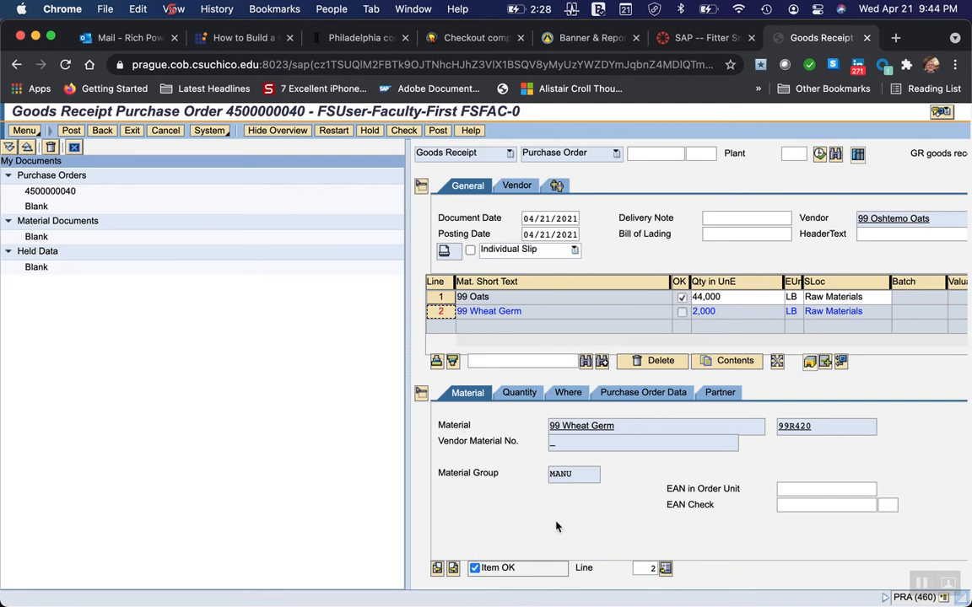
left_click(438, 131)
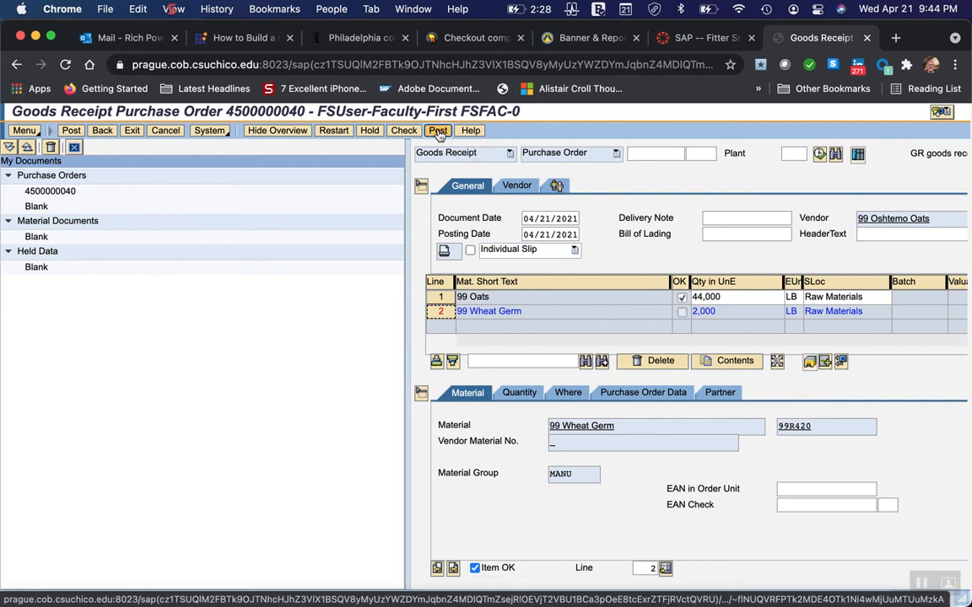
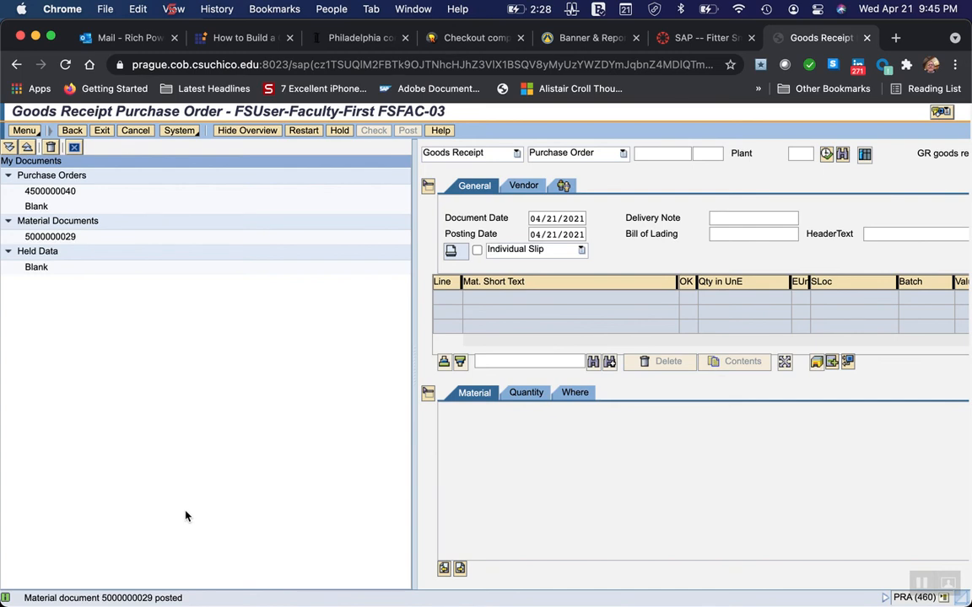
Switch to Word and read the Verify Material Receipt instructions with the menu path to Stock Overview.
mouse_move(509, 591)
mouse_move(103, 595)
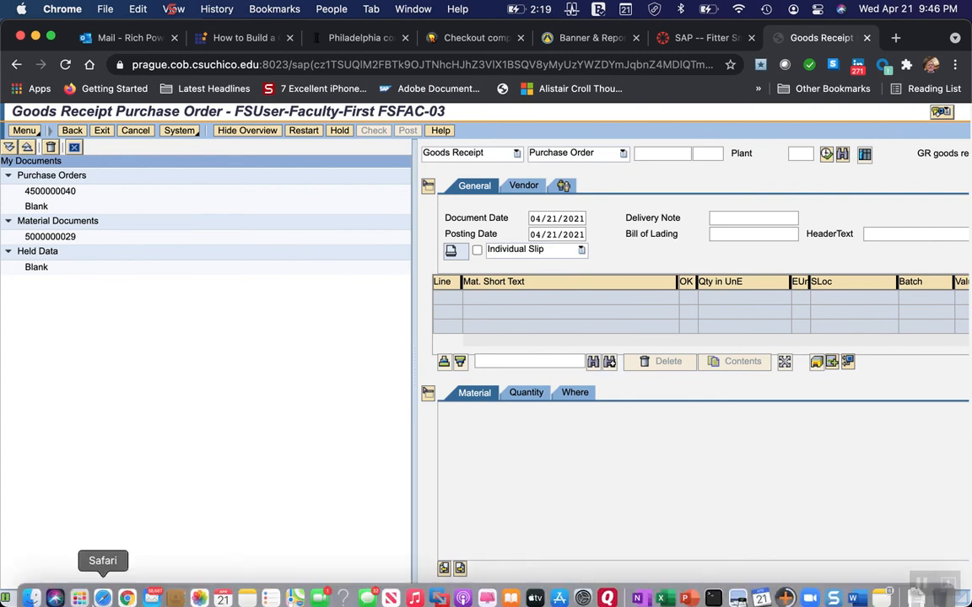
left_click(856, 591)
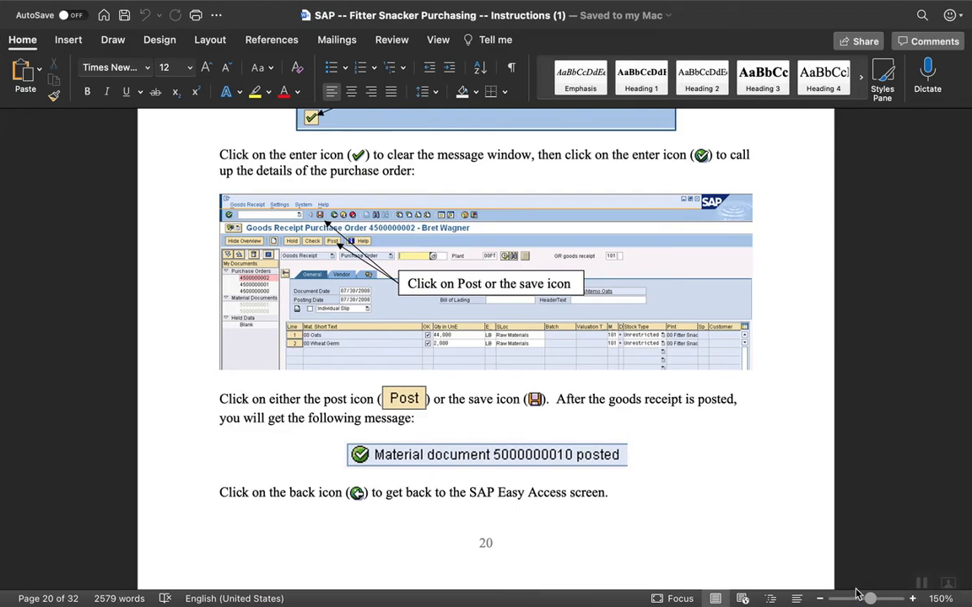
scroll(448, 557, "down", 5)
scroll(447, 555, "down", 5)
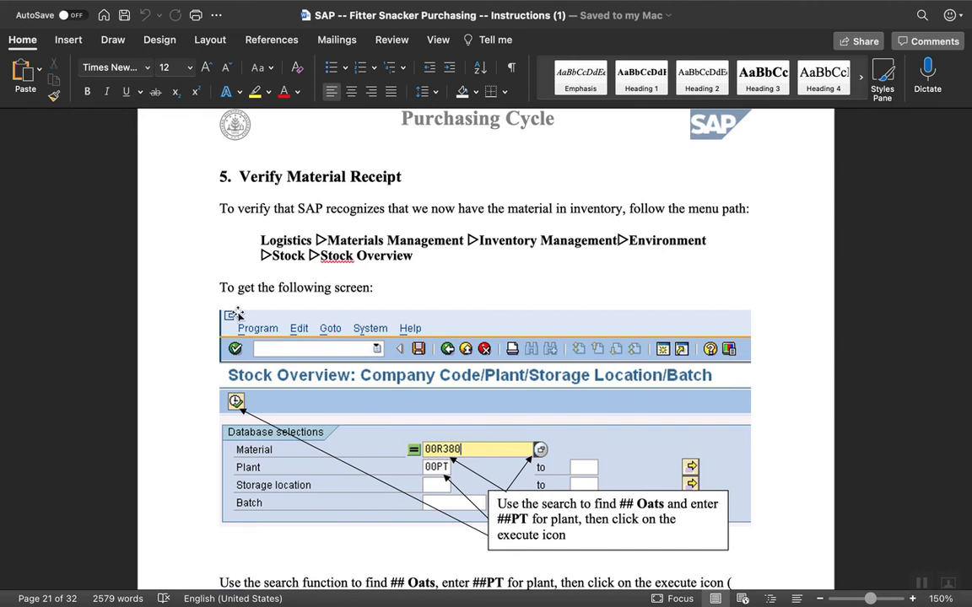
mouse_move(80, 595)
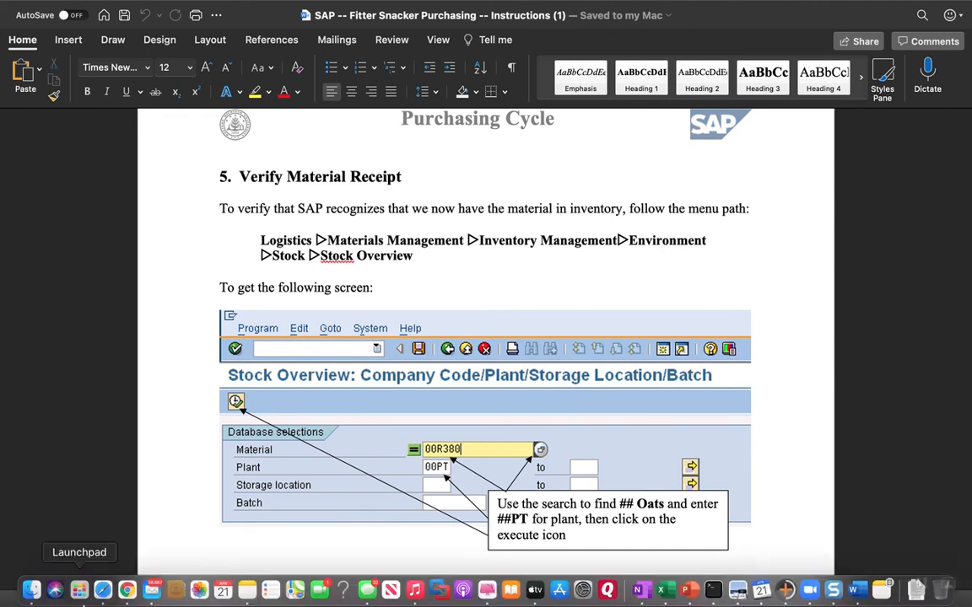
Switch to Chrome, exit the goods receipt transaction, and collapse the Goods Movement folder in the SAP menu tree.
left_click(128, 588)
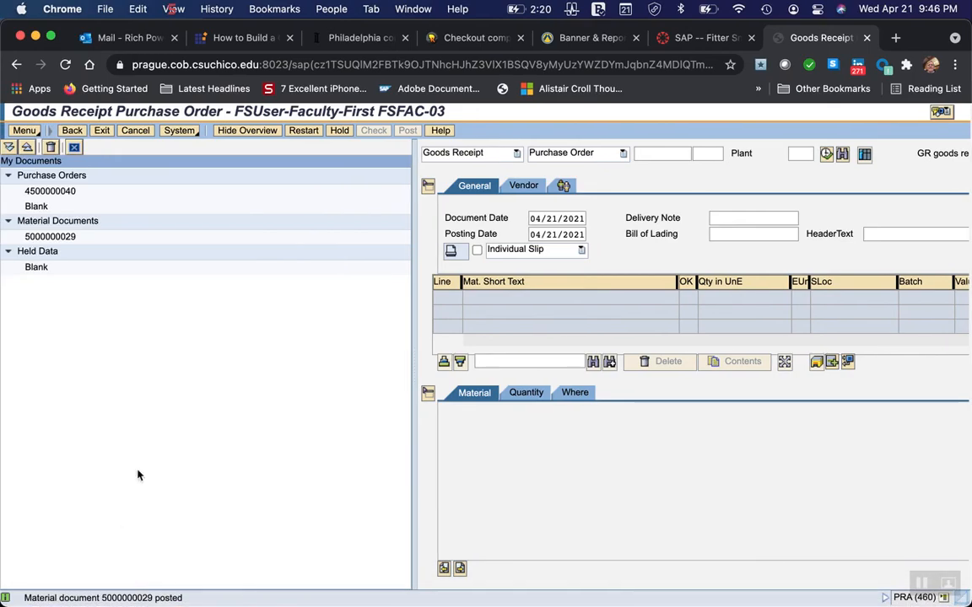
left_click(102, 132)
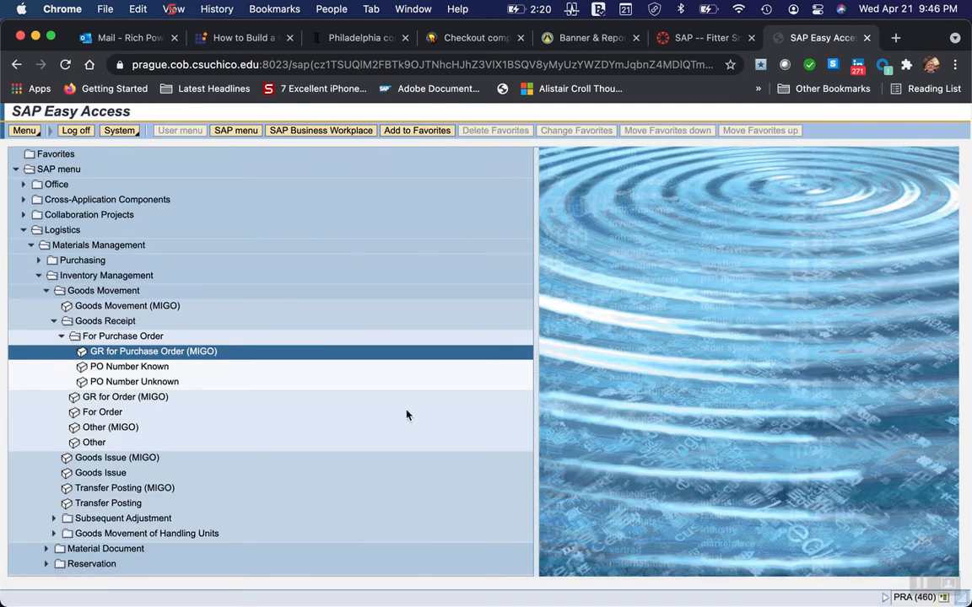
left_click(46, 291)
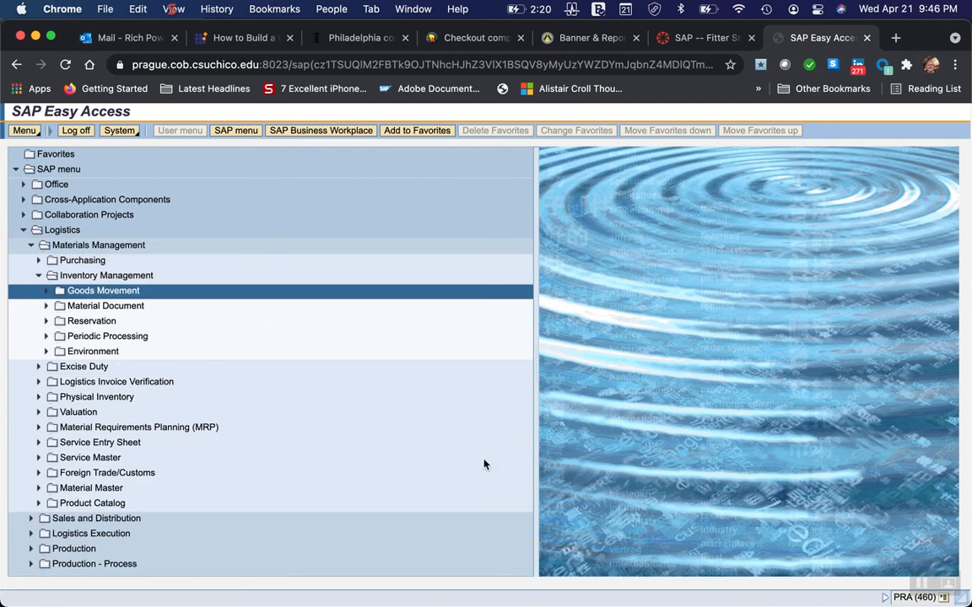
Switch to Word and recheck the path through Inventory Management and Environment to Stock Overview.
mouse_move(607, 602)
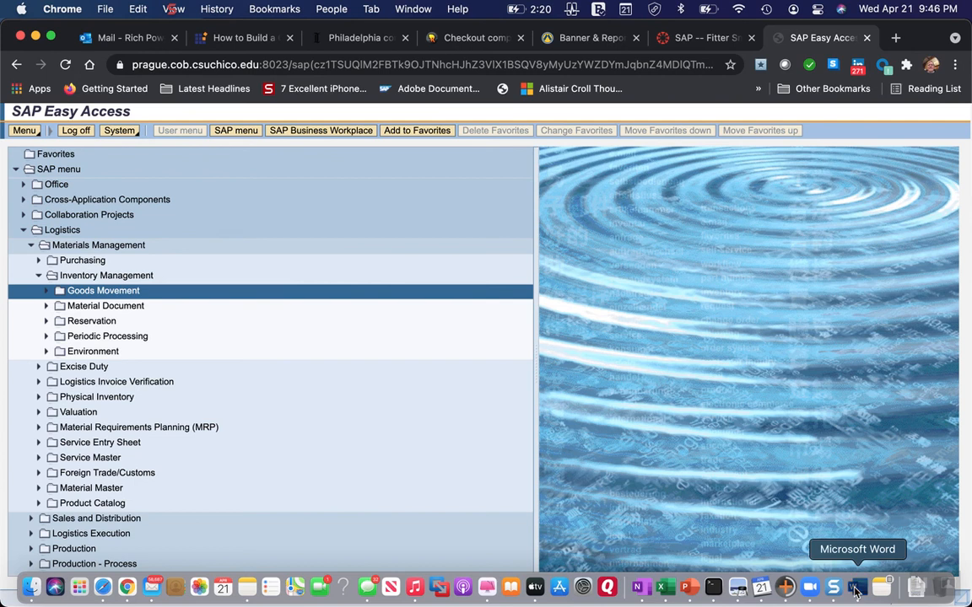
left_click(855, 591)
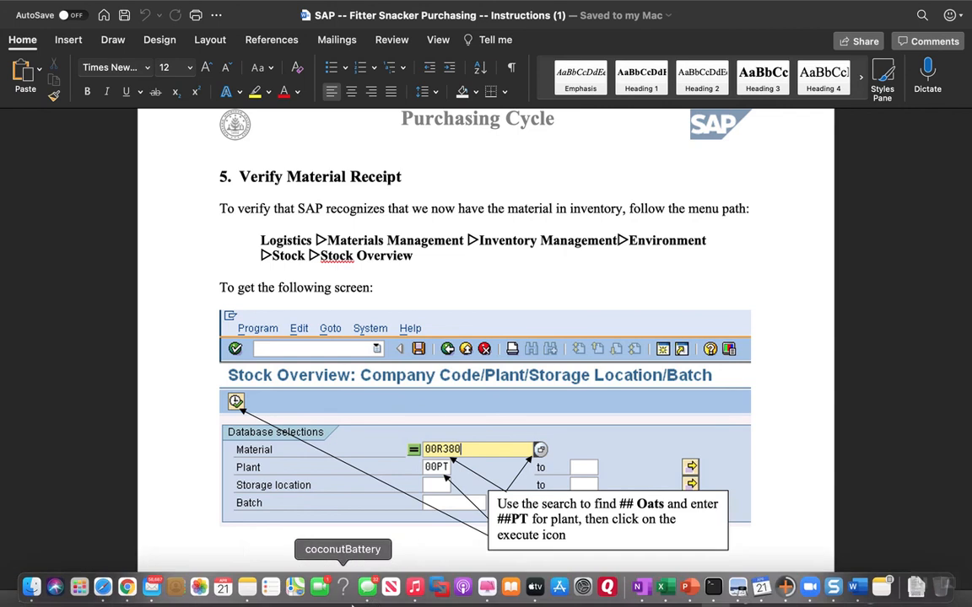
mouse_move(206, 604)
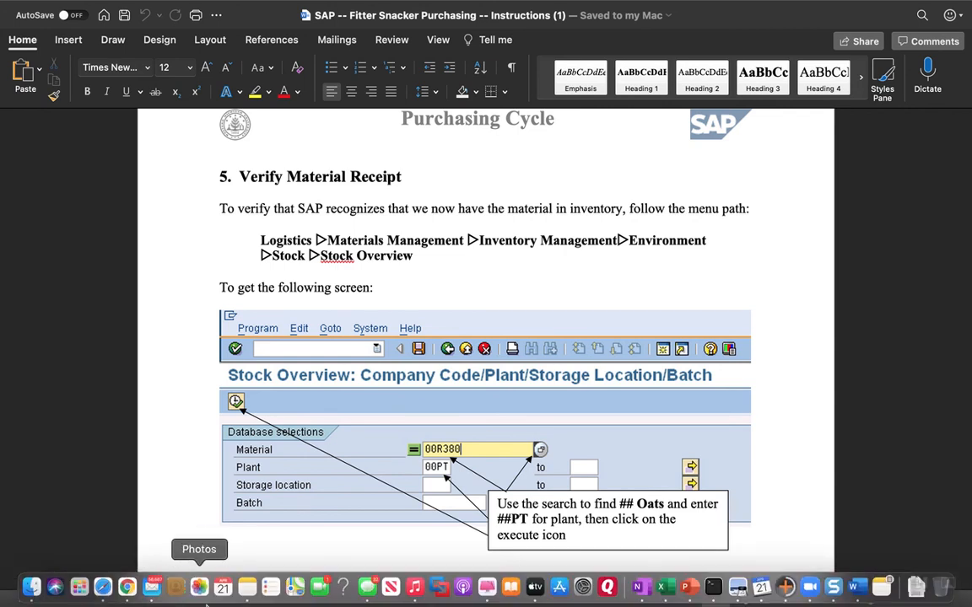
Switch to Chrome and open Stock Overview from the Stock folder under Inventory Management's Environment folder.
left_click(127, 587)
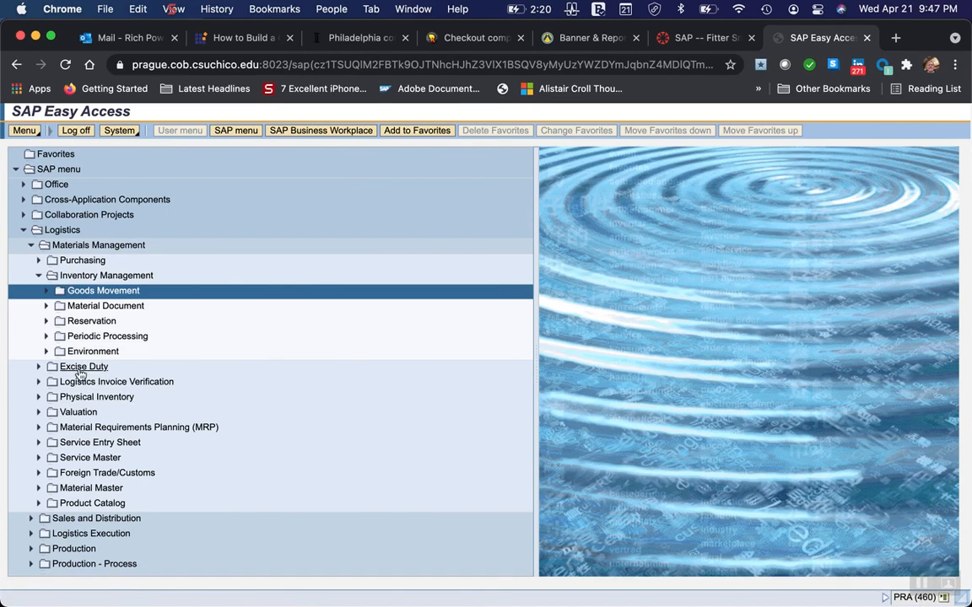
left_click(46, 351)
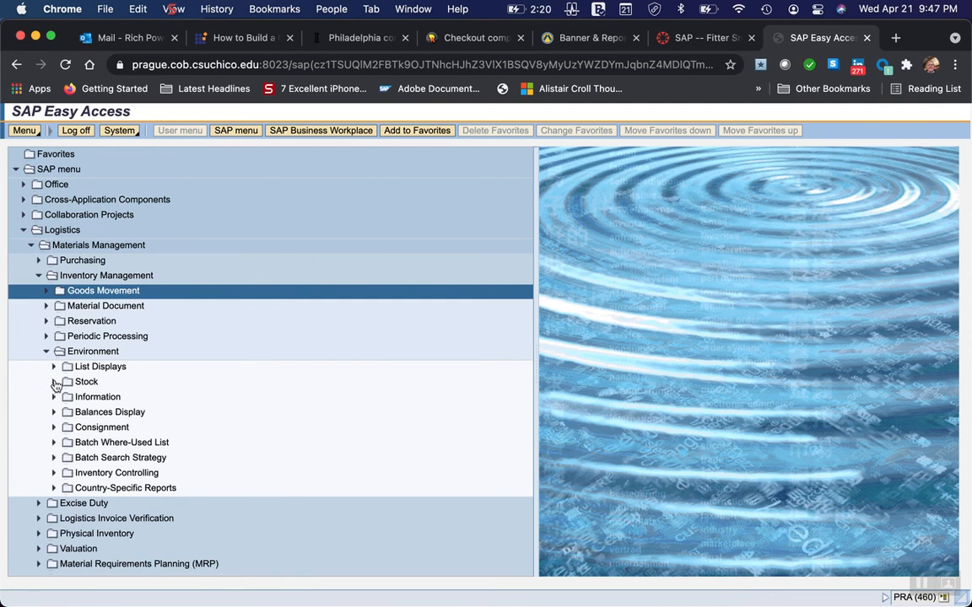
left_click(54, 382)
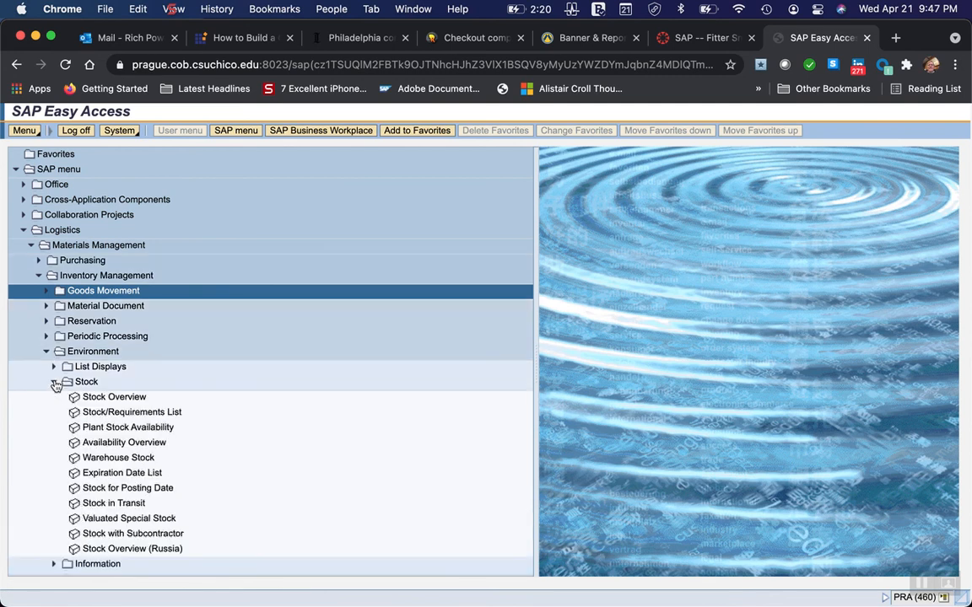
left_click(105, 398)
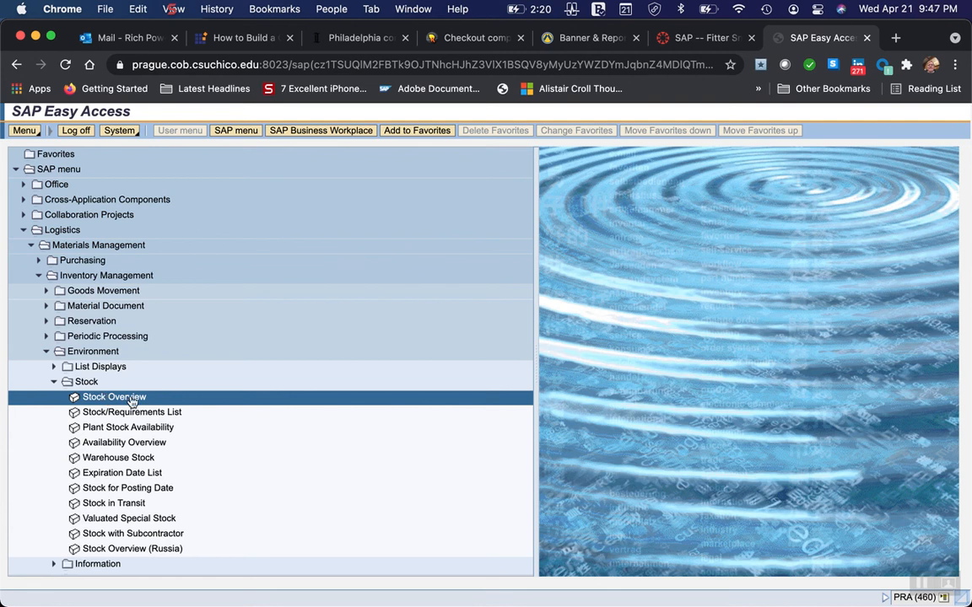
double_click(131, 399)
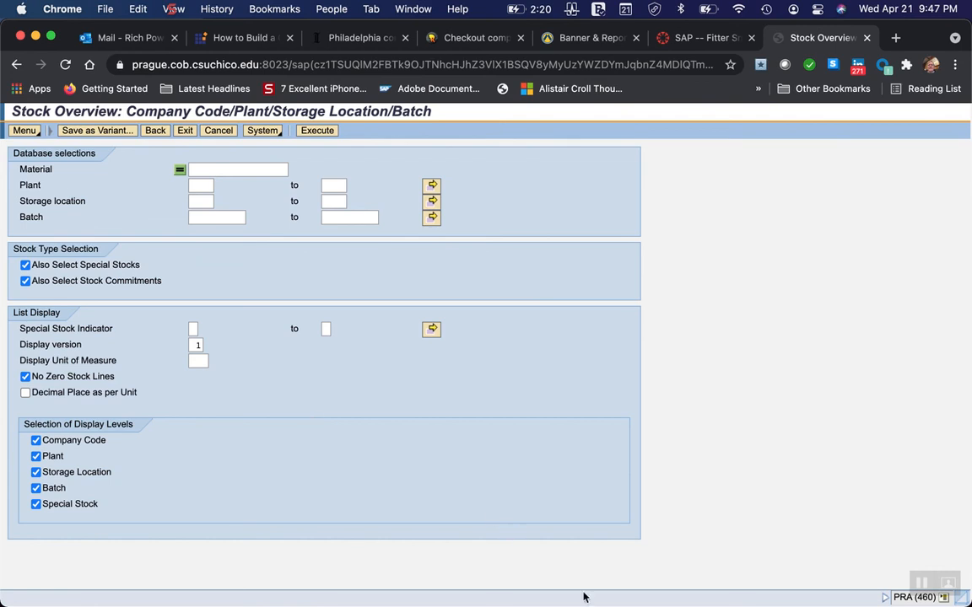
Switch to Word and read which material and plant to enter for the stock overview.
mouse_move(582, 601)
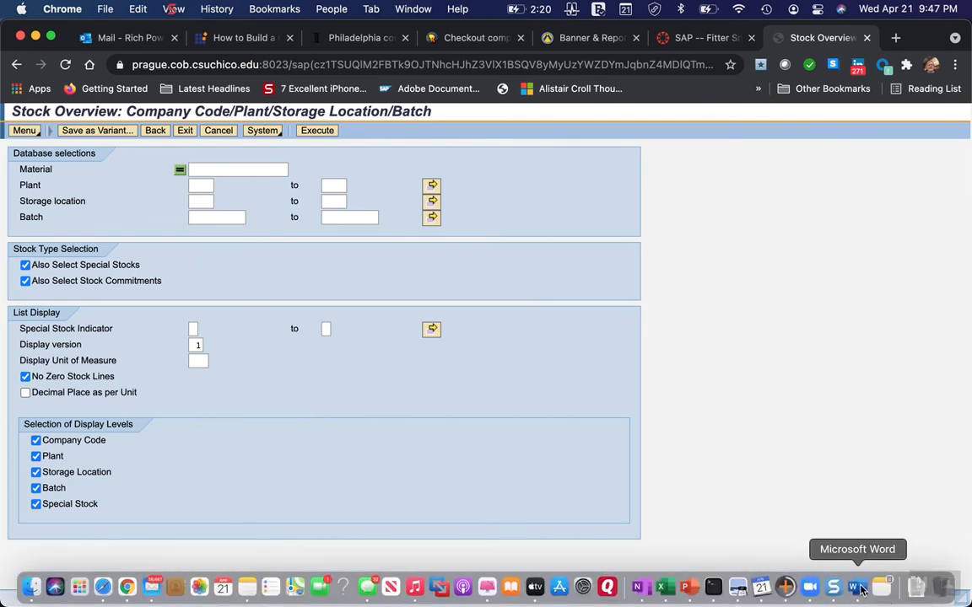
left_click(855, 588)
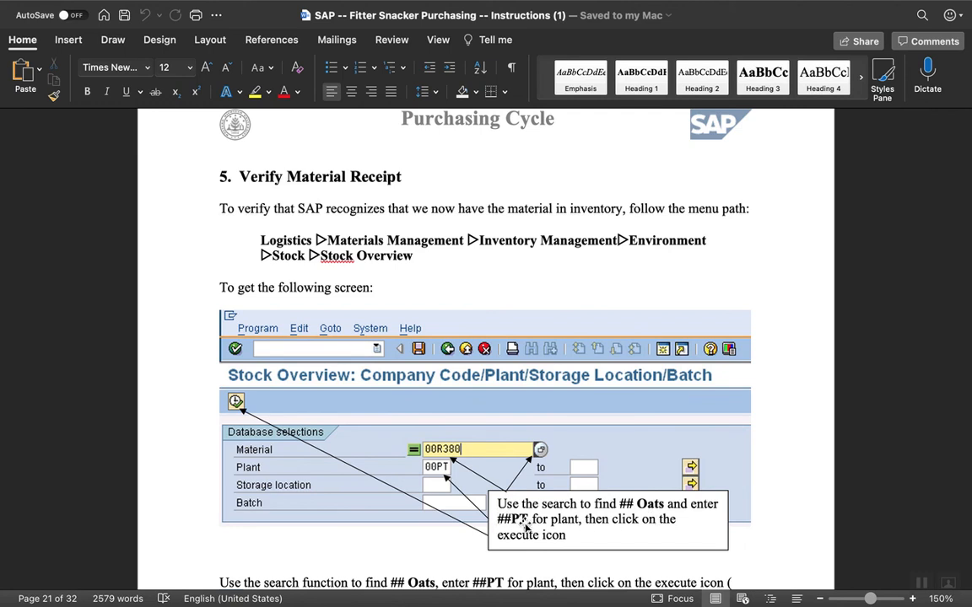
mouse_move(56, 591)
Switch to Chrome and set the stock overview's material to 99 OATS and its plant to 99PT.
left_click(133, 594)
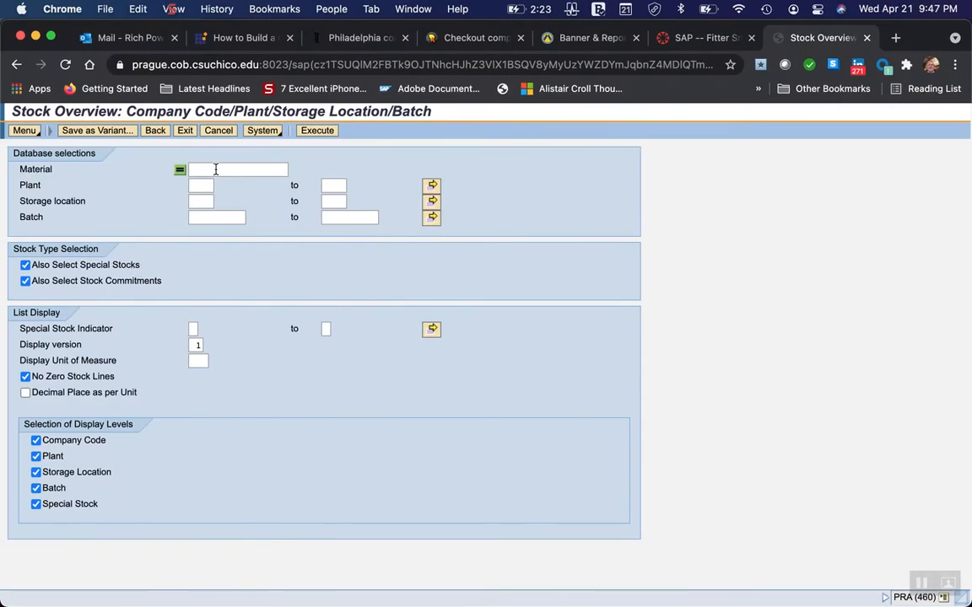
left_click(203, 169)
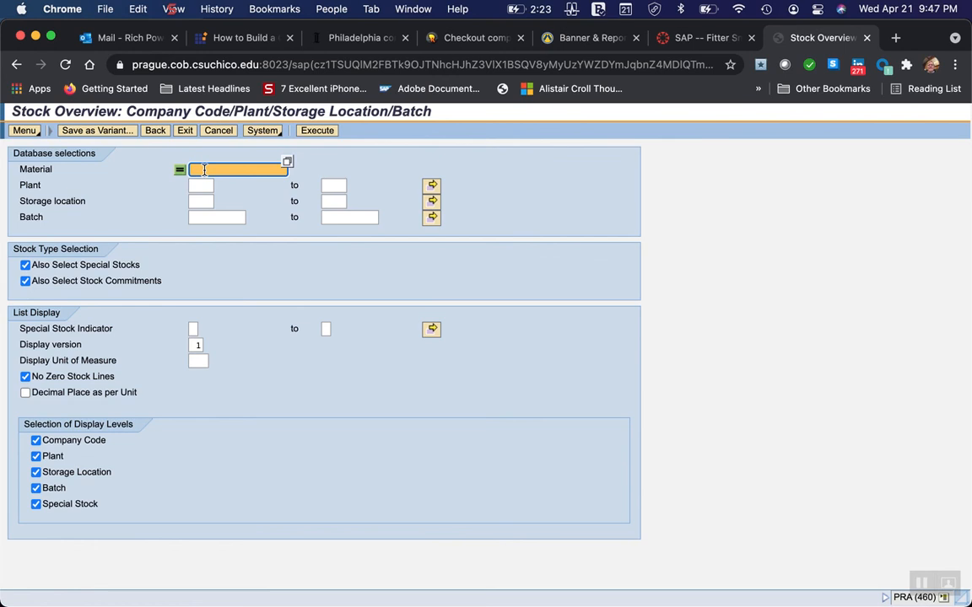
type("99 OATS")
left_click(194, 187)
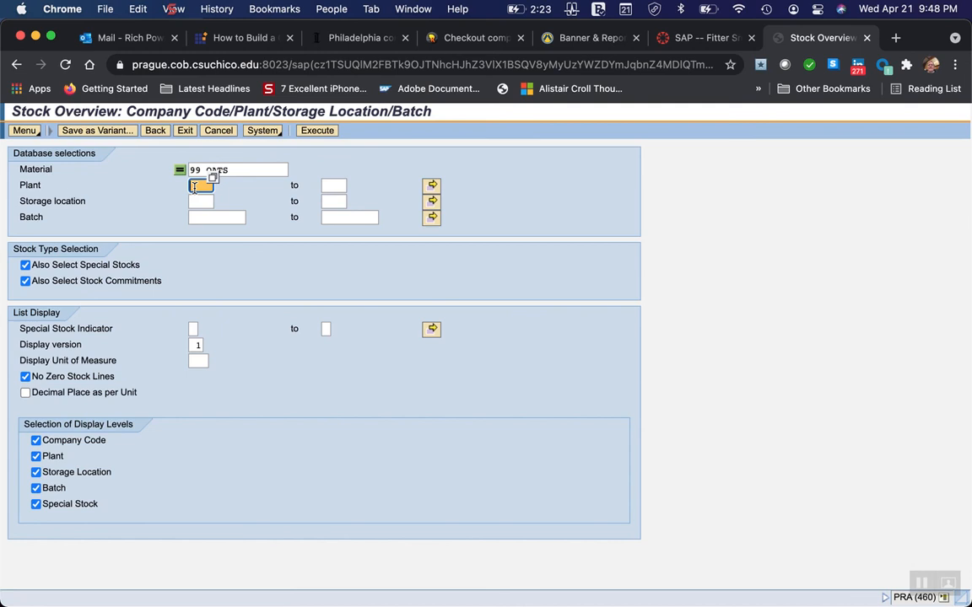
type("((P")
type("T")
key("BackSpace")
key("BackSpace")
key("BackSpace")
key("BackSpace")
type("99P")
mouse_move(755, 603)
type("T")
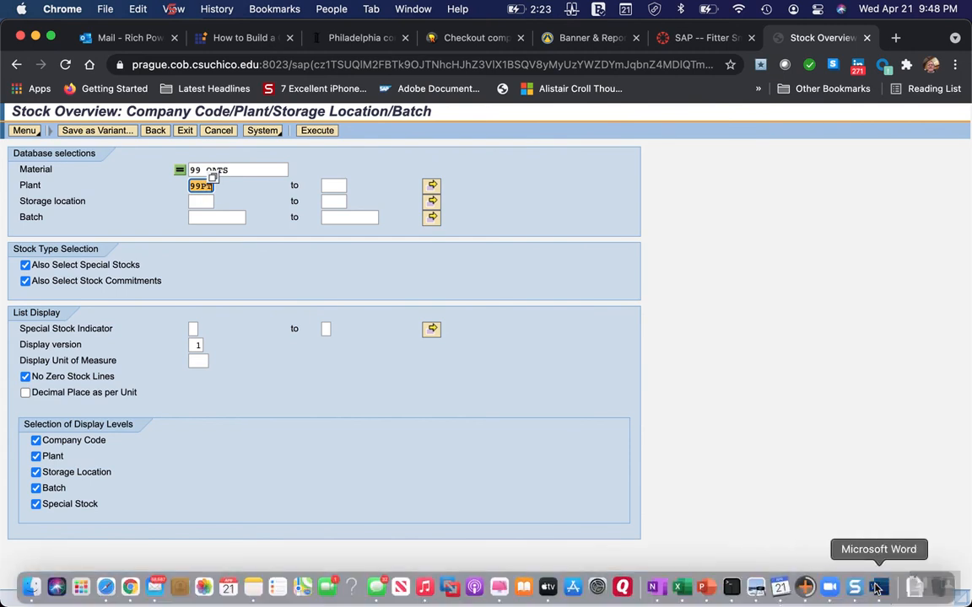
Switch to Word and read the instructions on executing the stock overview and the example Basic List.
left_click(877, 587)
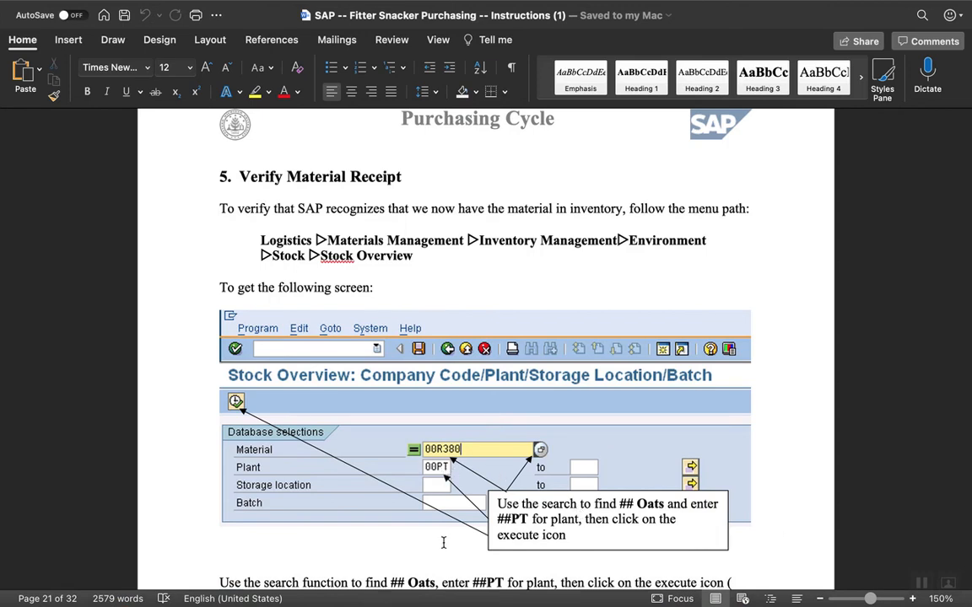
scroll(444, 531, "down", 5)
scroll(445, 547, "down", 4)
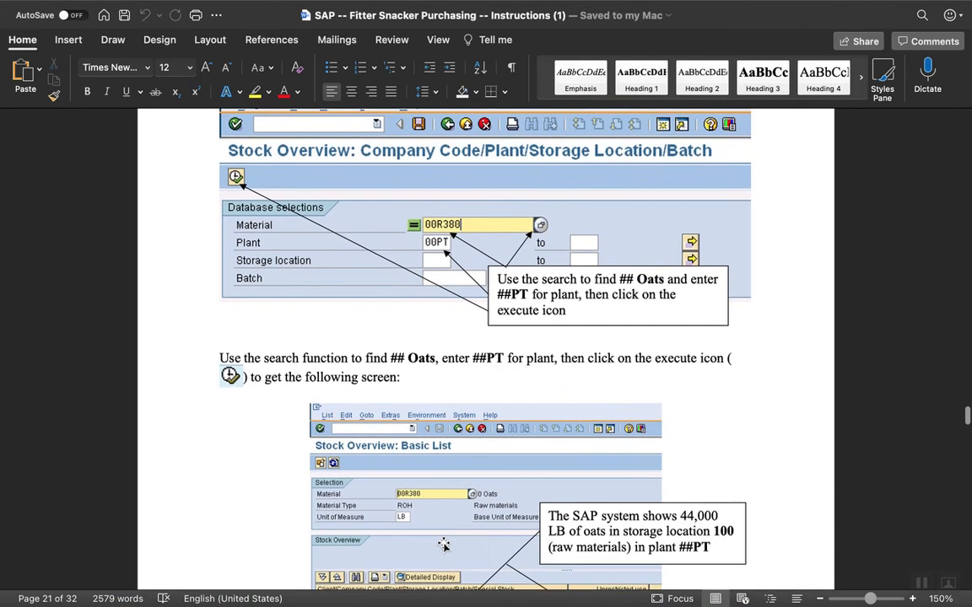
scroll(443, 545, "down", 5)
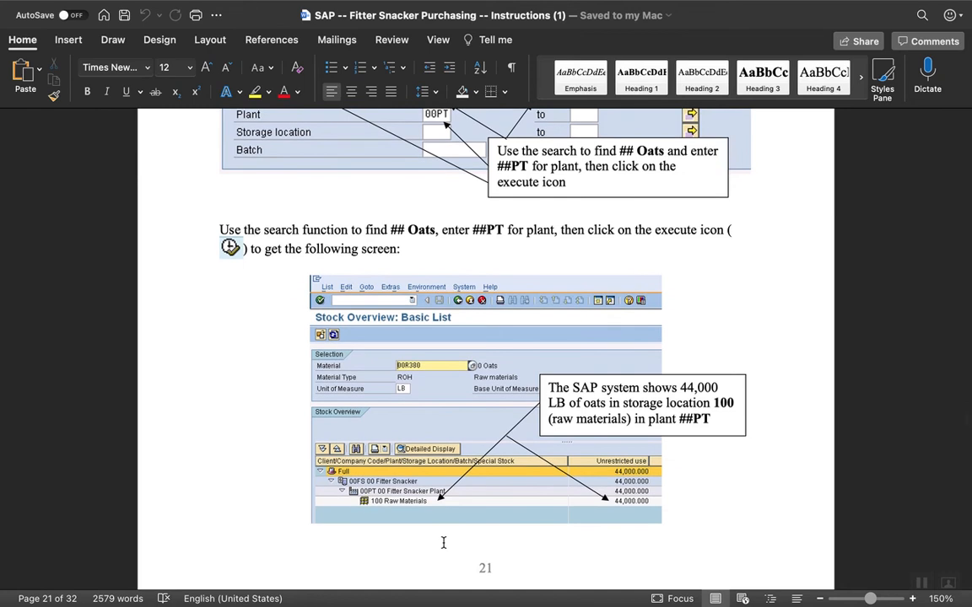
mouse_move(578, 605)
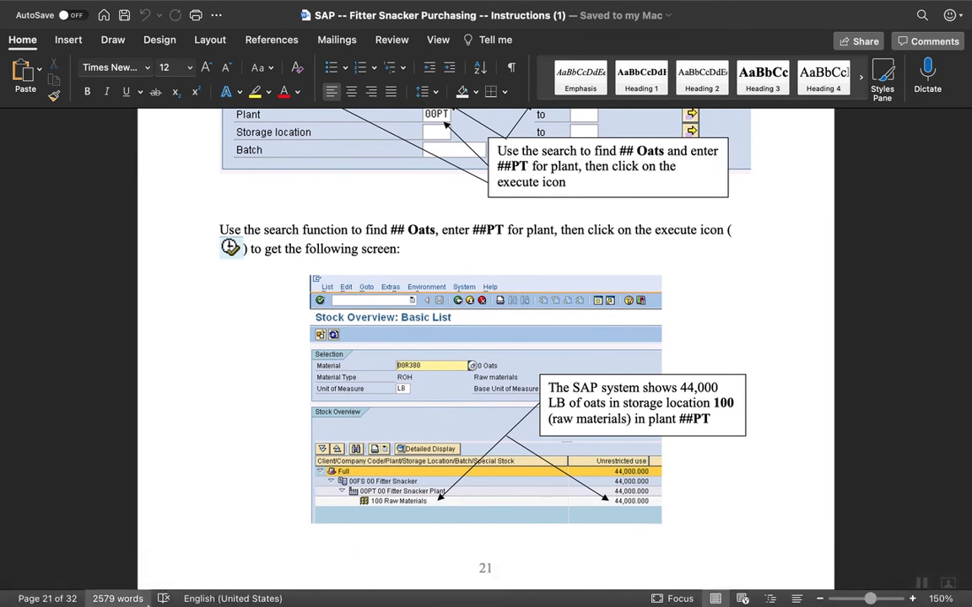
Switch to Chrome and try to run the stock overview with the material entered as 99 OATS and as 99OATS, then re-enter 99 Oats.
left_click(130, 587)
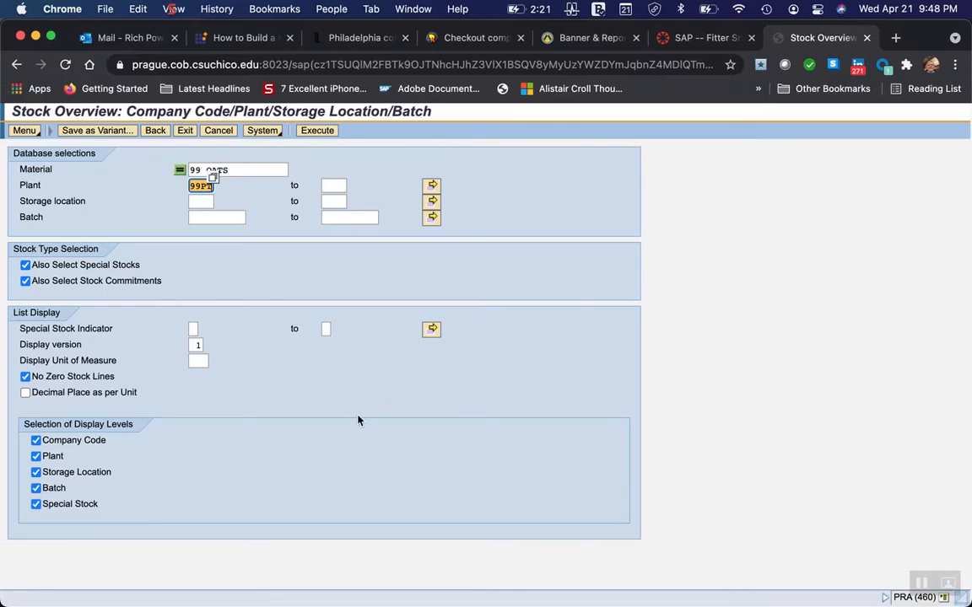
left_click(323, 137)
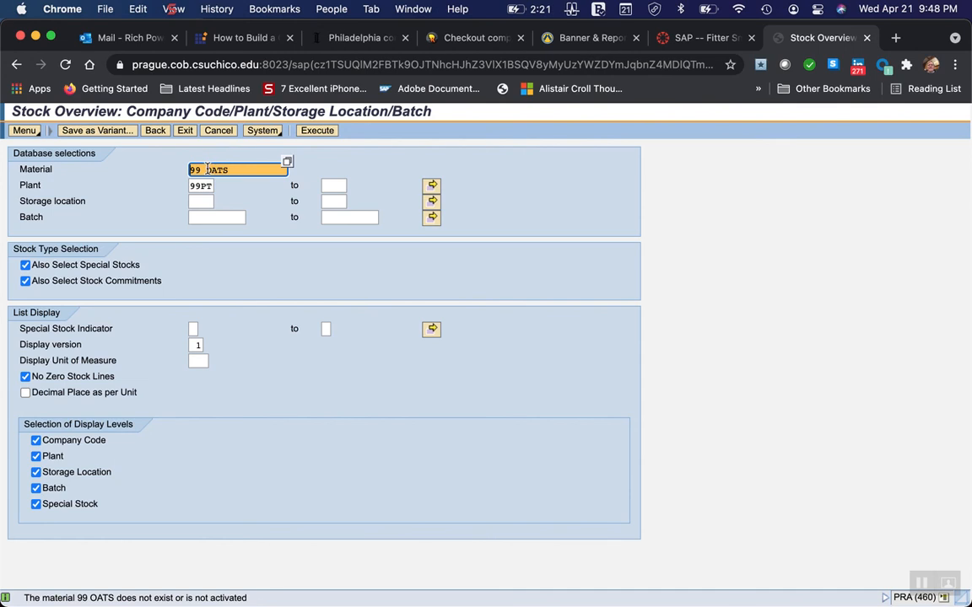
key("BackSpace")
left_click(318, 132)
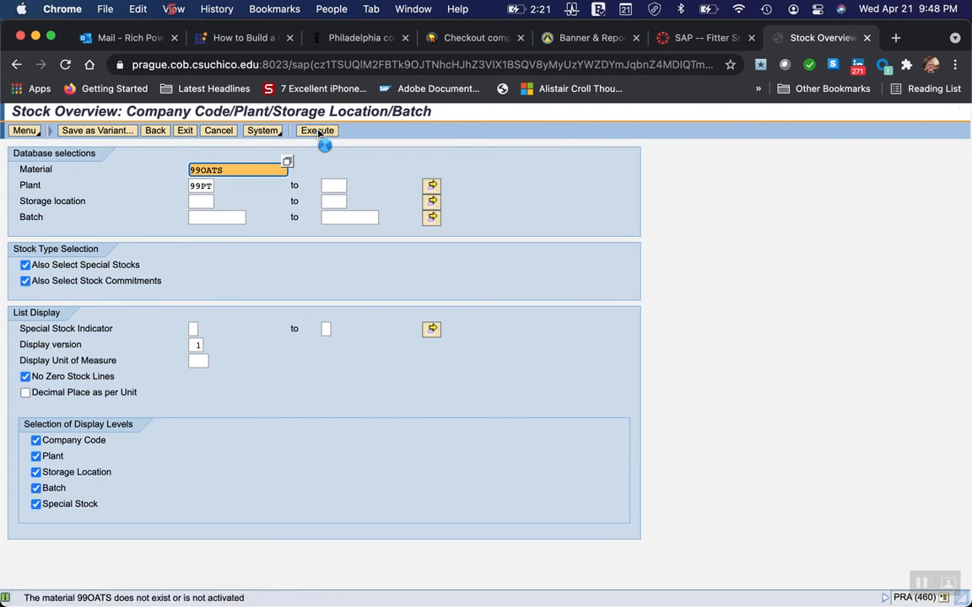
mouse_move(77, 549)
type("99O")
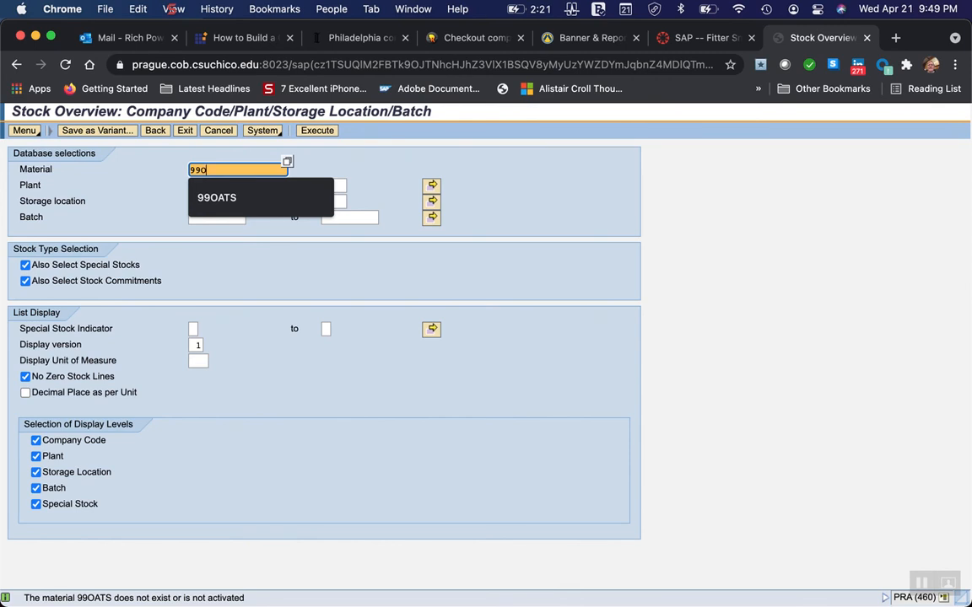
type("Ats")
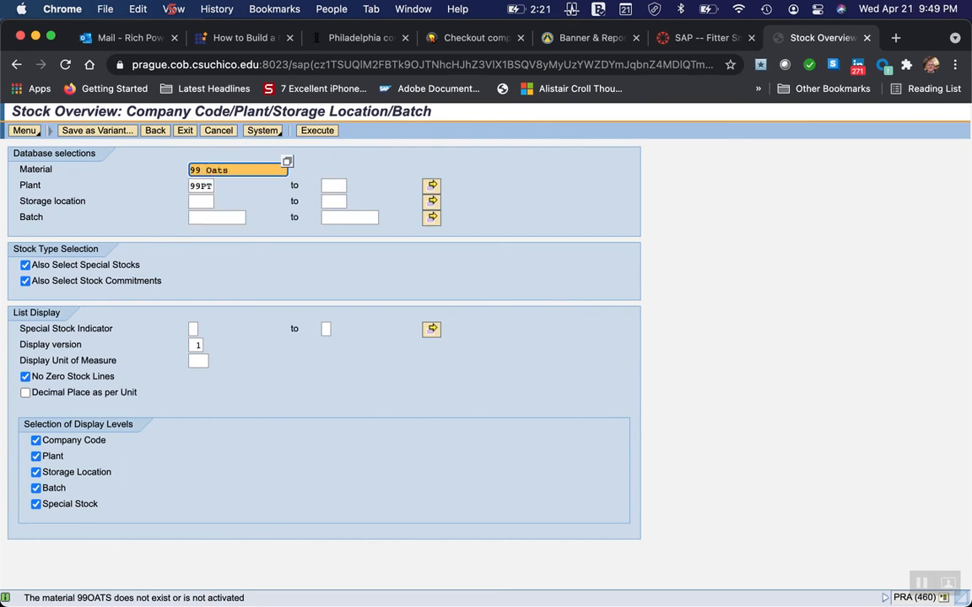
key("Return")
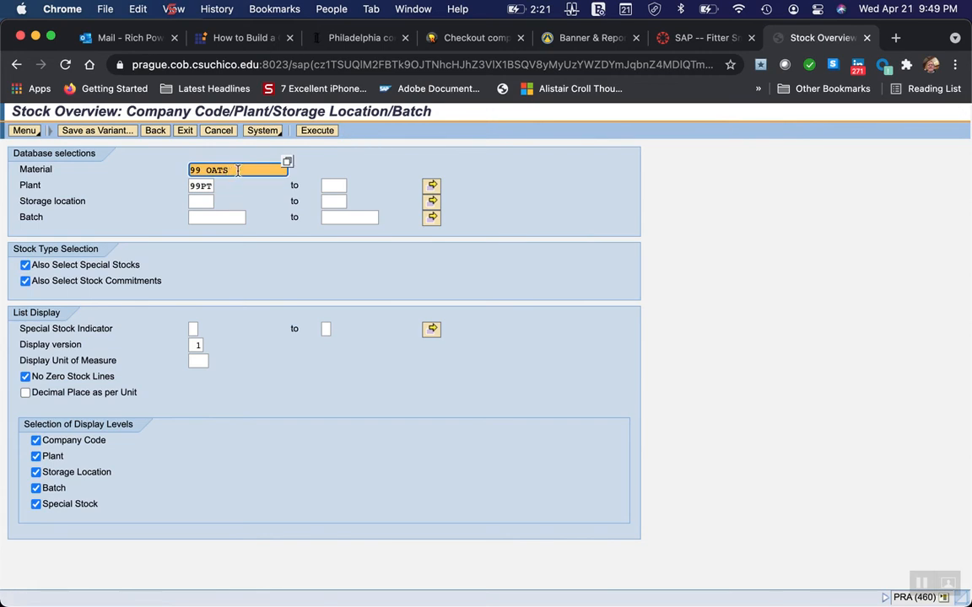
Search for materials with the description 99* and choose 99 OATS as the stock overview's material.
left_click(287, 162)
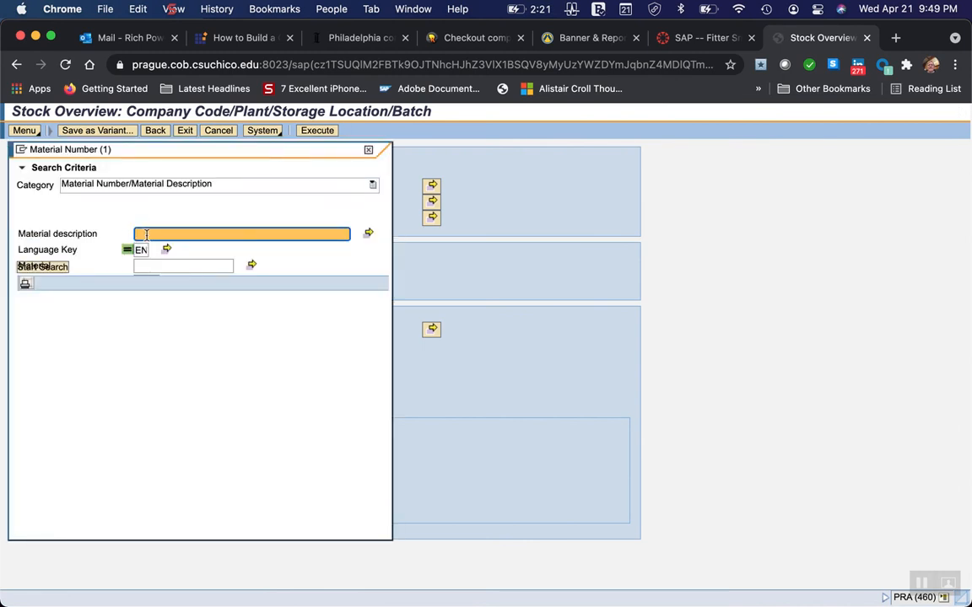
left_click(143, 232)
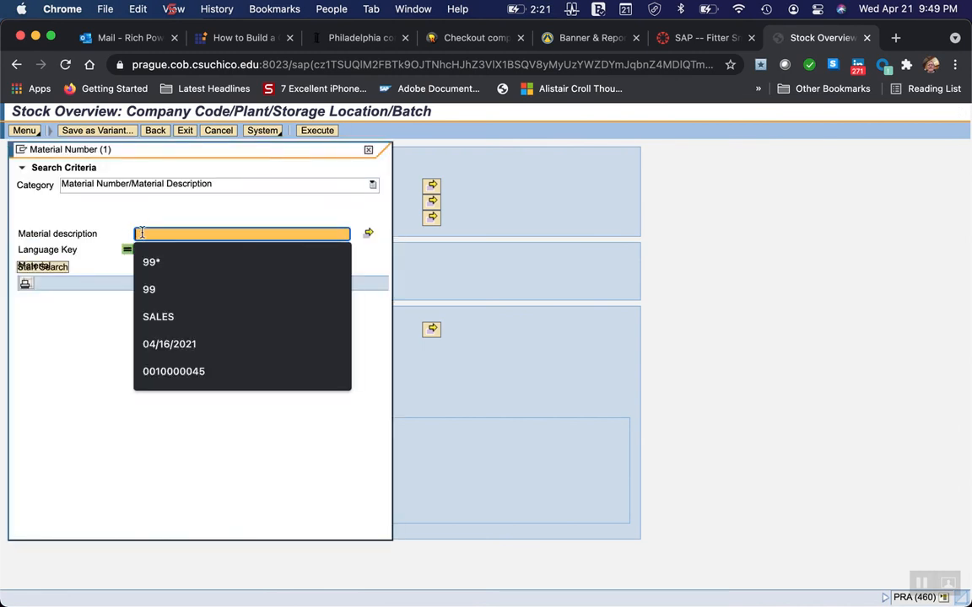
left_click(147, 261)
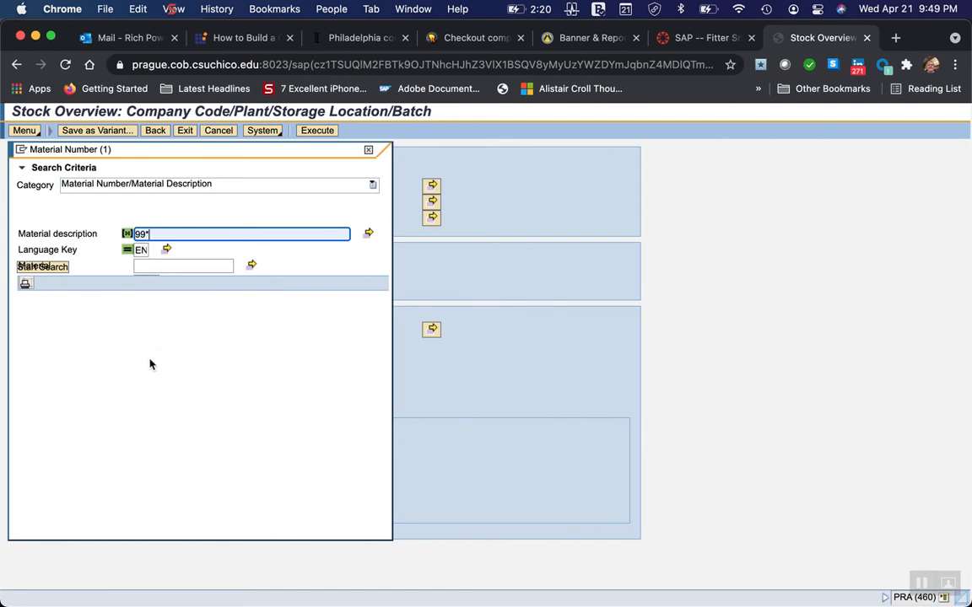
key("Return")
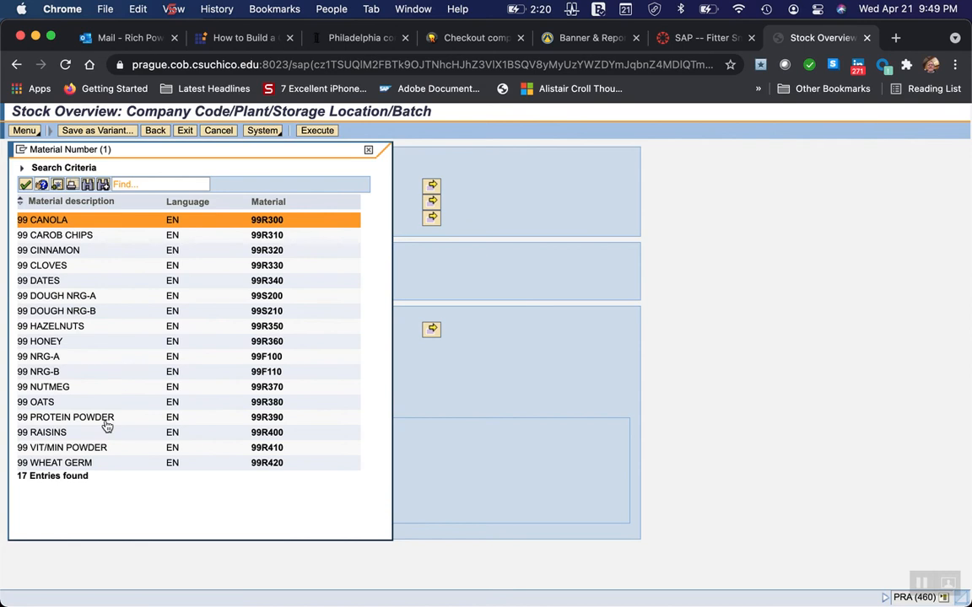
double_click(42, 403)
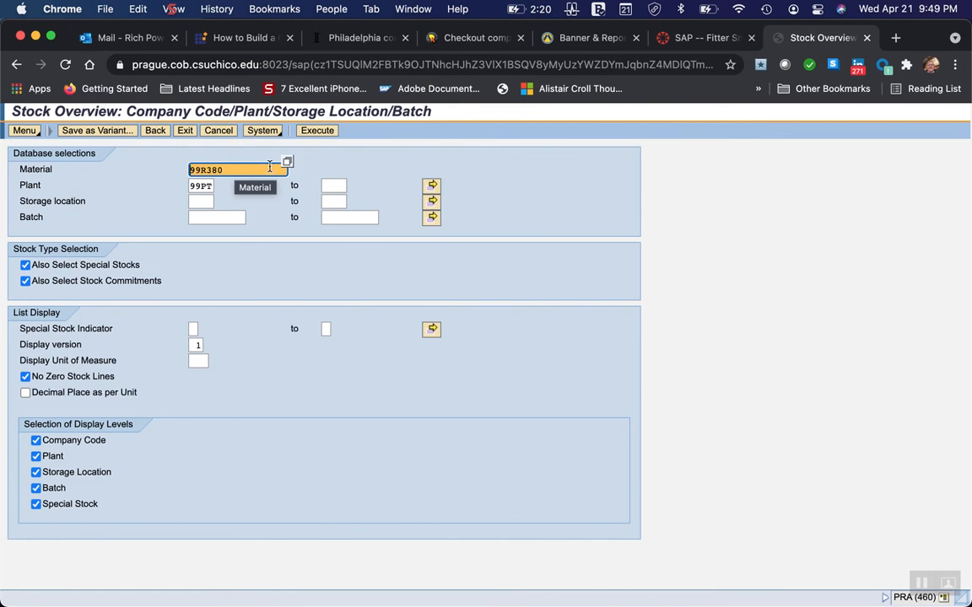
Run the stock overview, examine the stock types for storage location 100 in plant 99PT, and exit to SAP Easy Access.
left_click(327, 132)
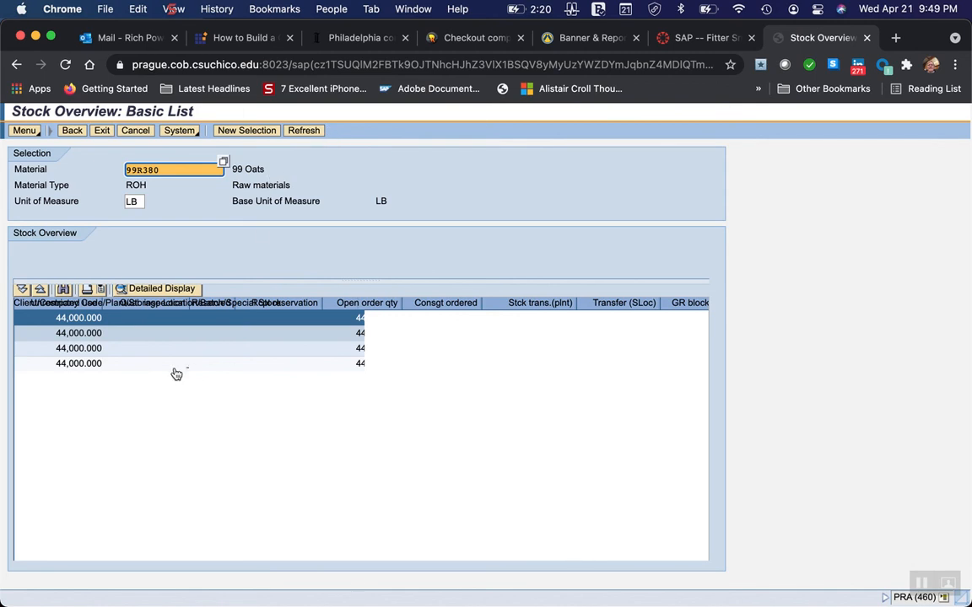
left_click(77, 366)
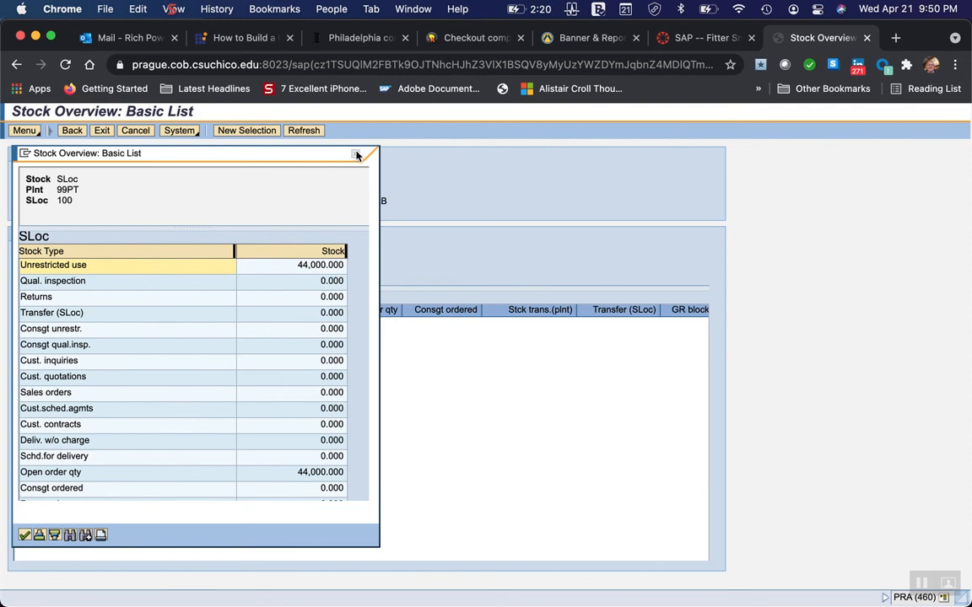
left_click(24, 535)
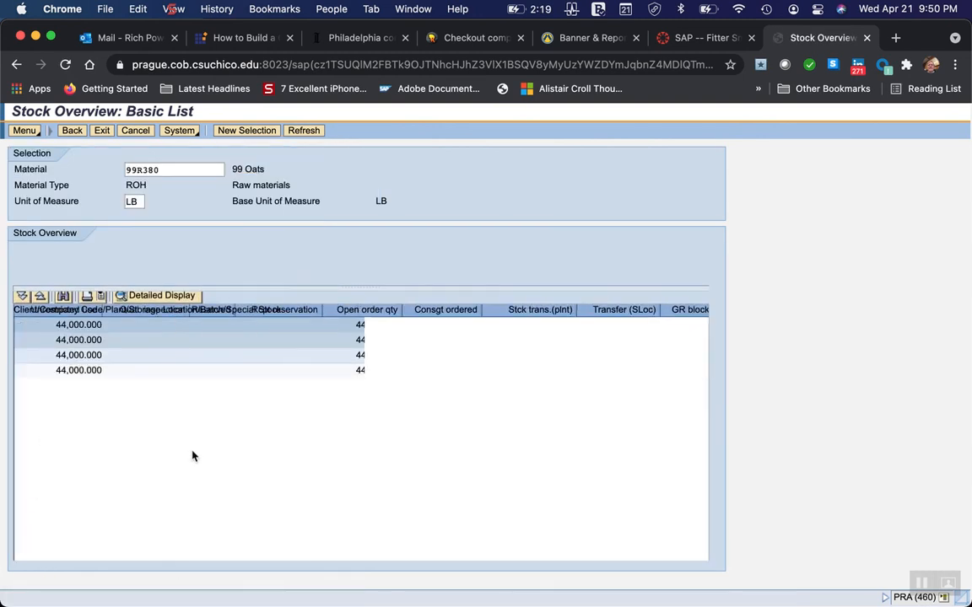
left_click(101, 132)
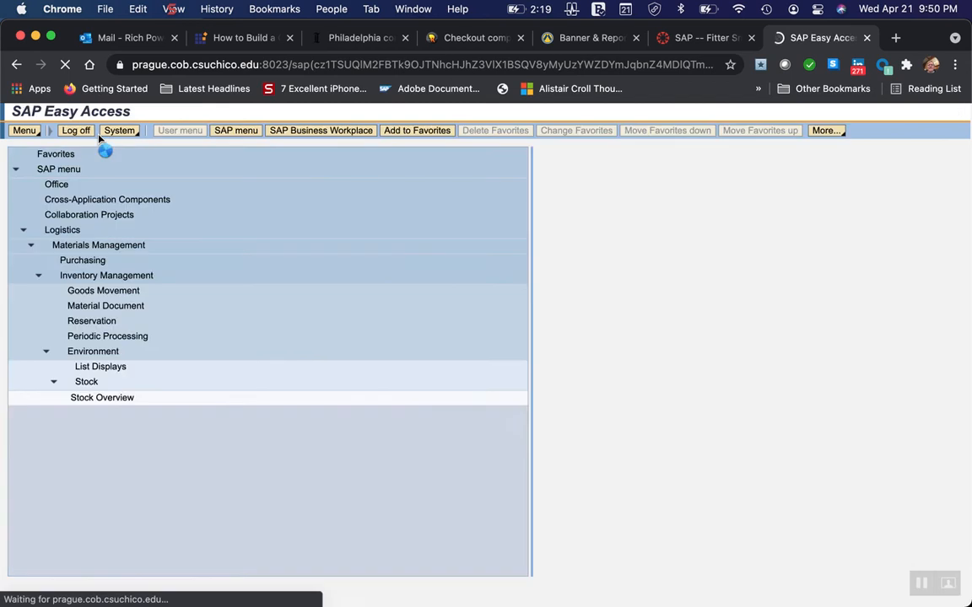
Switch to Word and read how to verify that the goods receipt updated the accounting records, including the G/L Account Balance Display data.
mouse_move(659, 594)
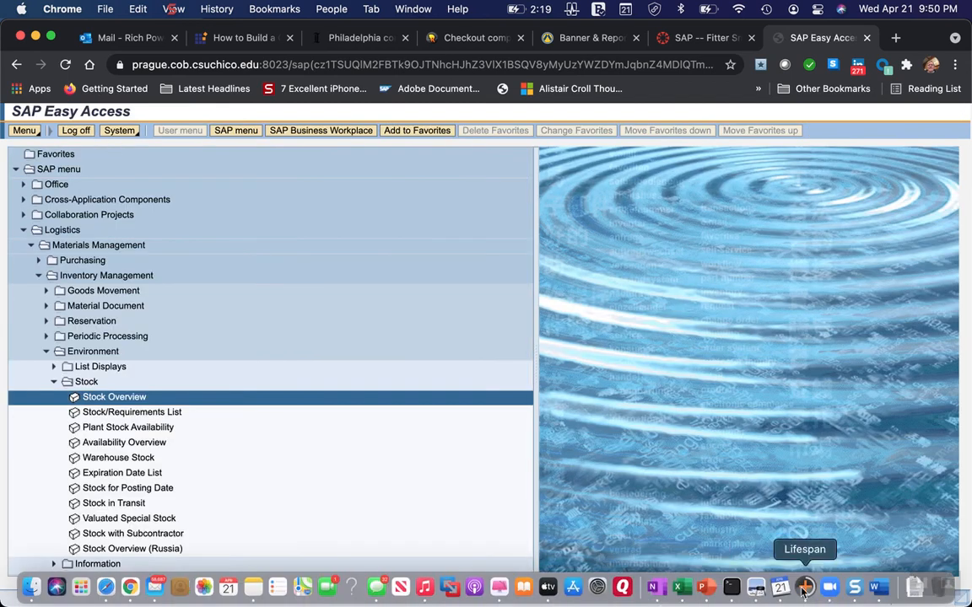
left_click(879, 588)
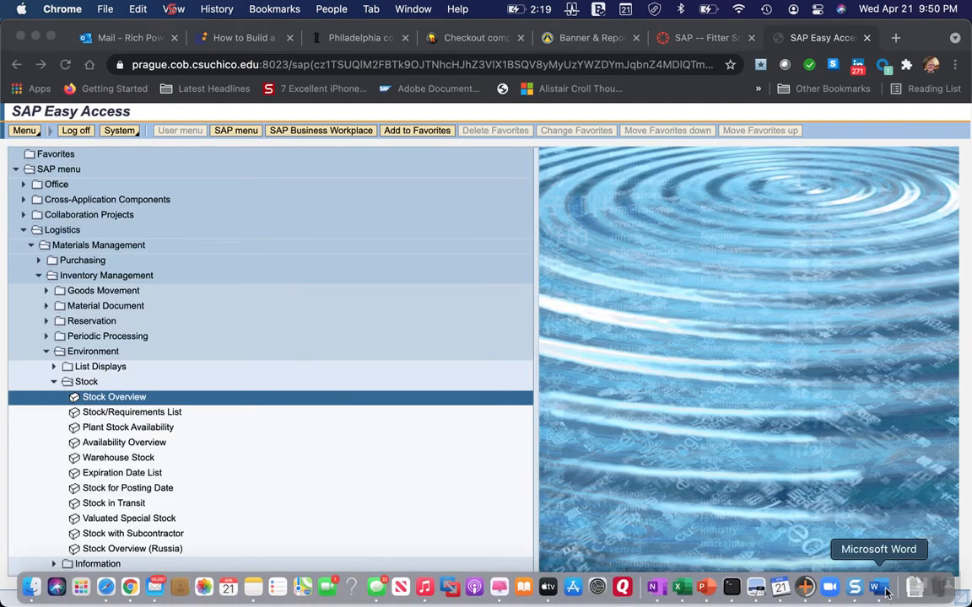
scroll(264, 465, "down", 10)
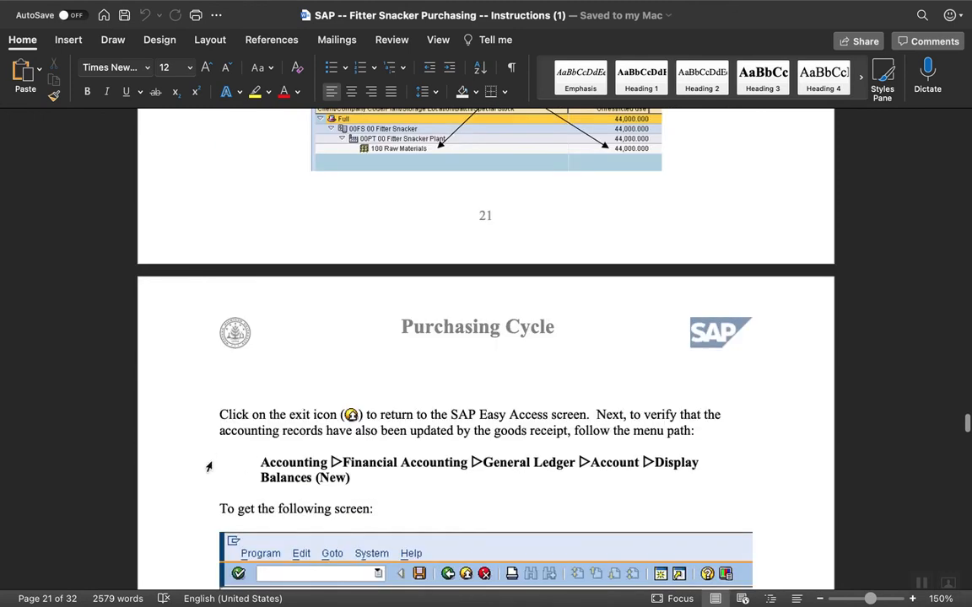
scroll(208, 466, "down", 4)
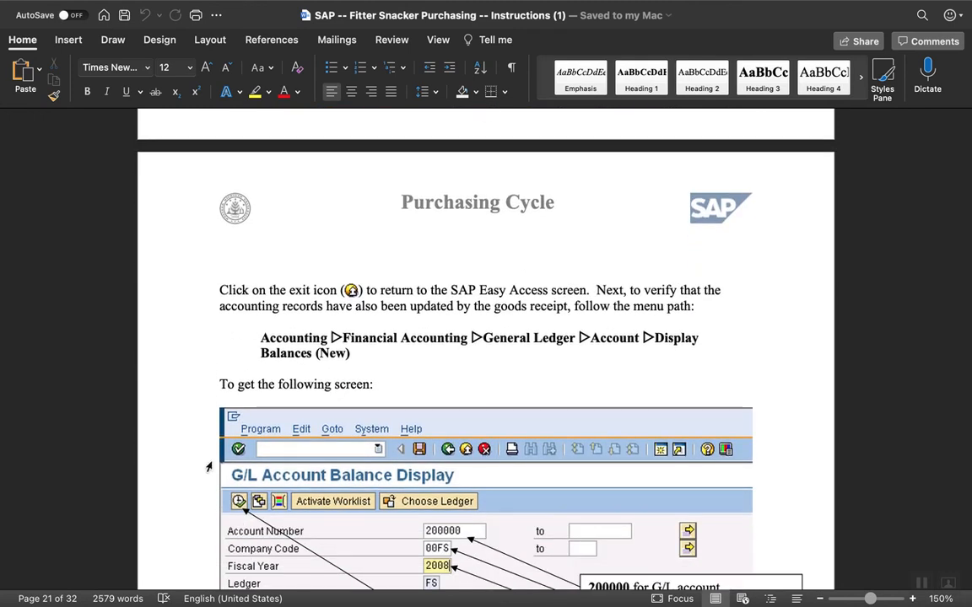
scroll(208, 466, "down", 3)
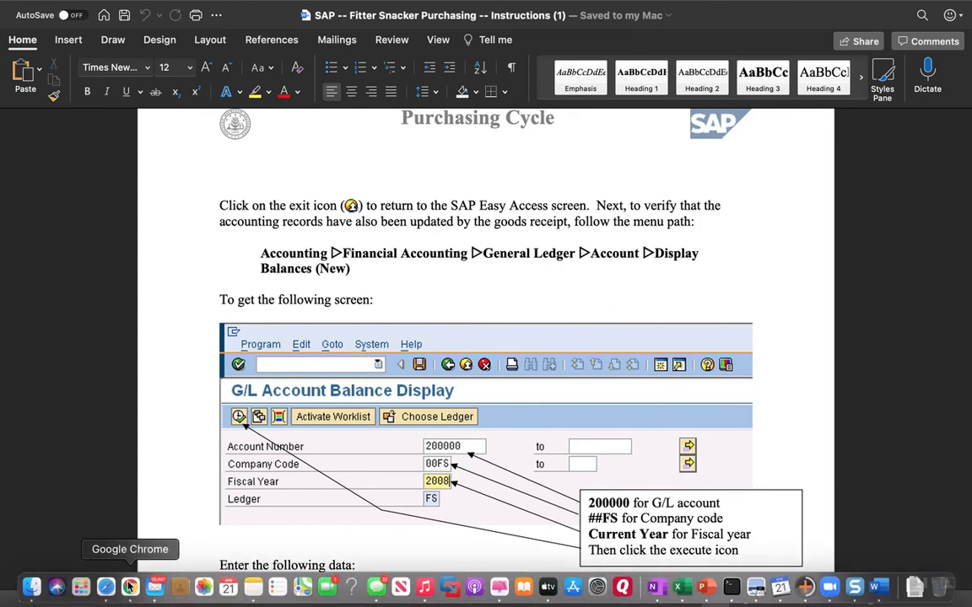
Switch to Chrome, collapse the Logistics folders and expand Accounting and its Financial Accounting folder.
left_click(127, 570)
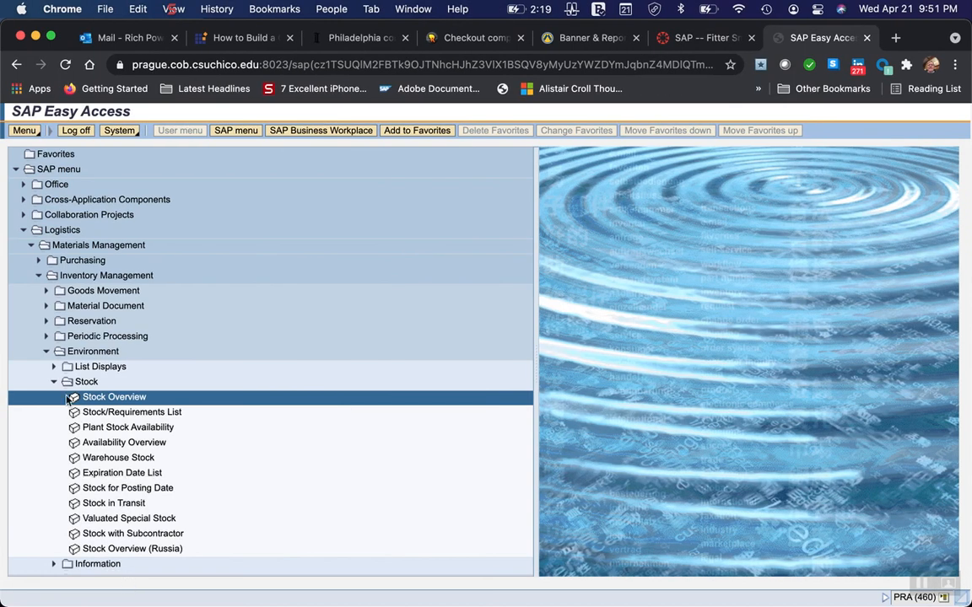
left_click(55, 384)
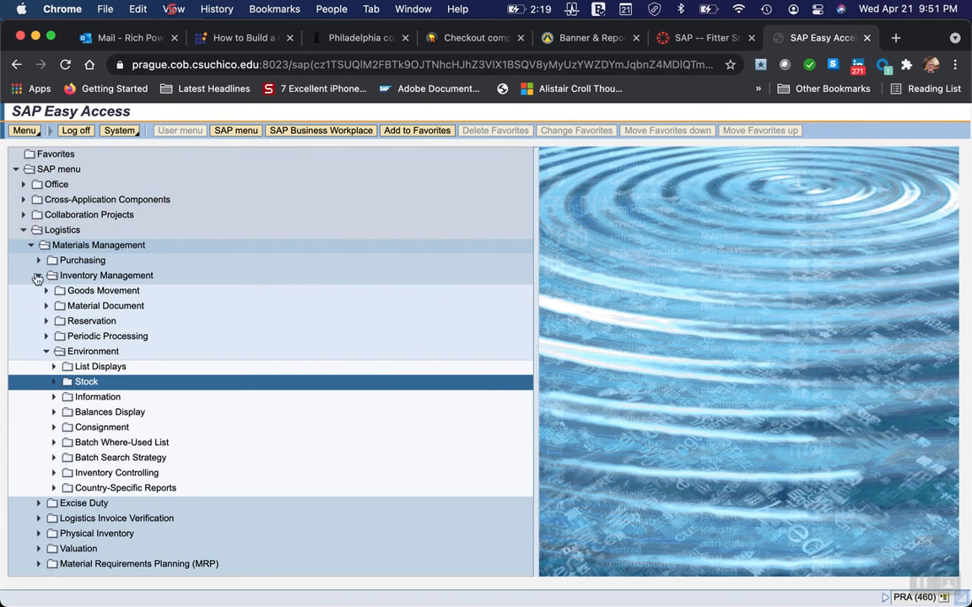
left_click(31, 244)
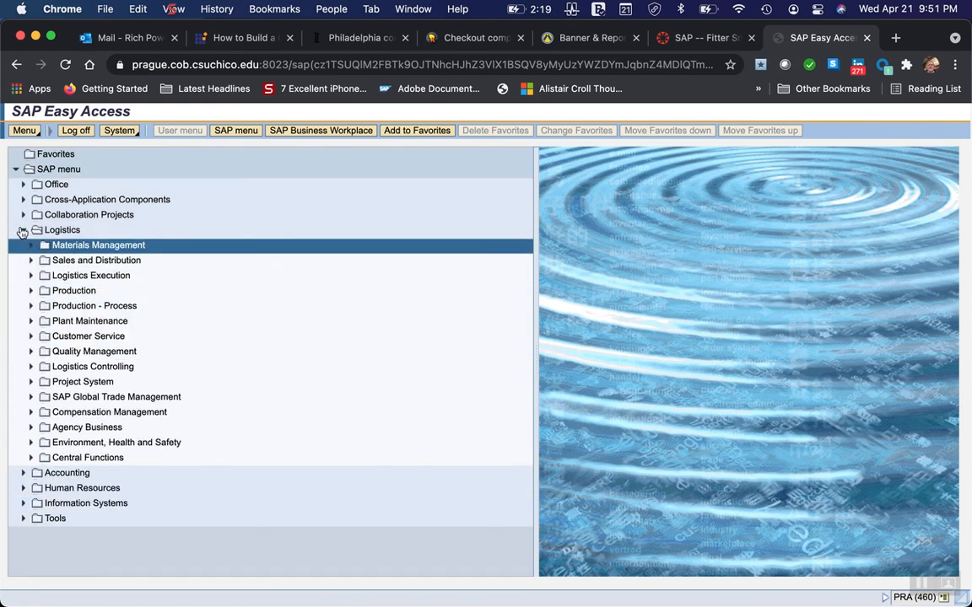
left_click(23, 230)
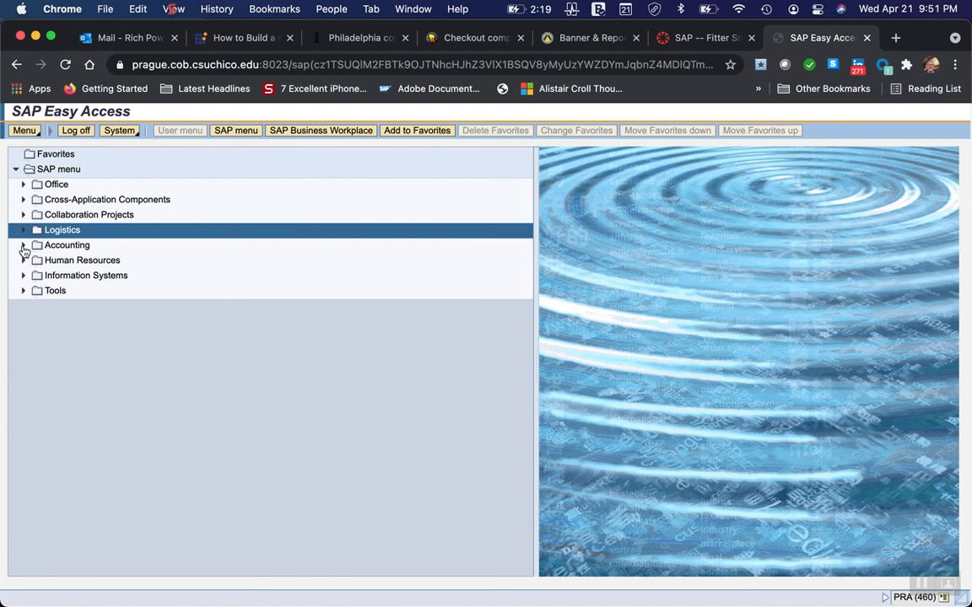
left_click(23, 245)
left_click(31, 261)
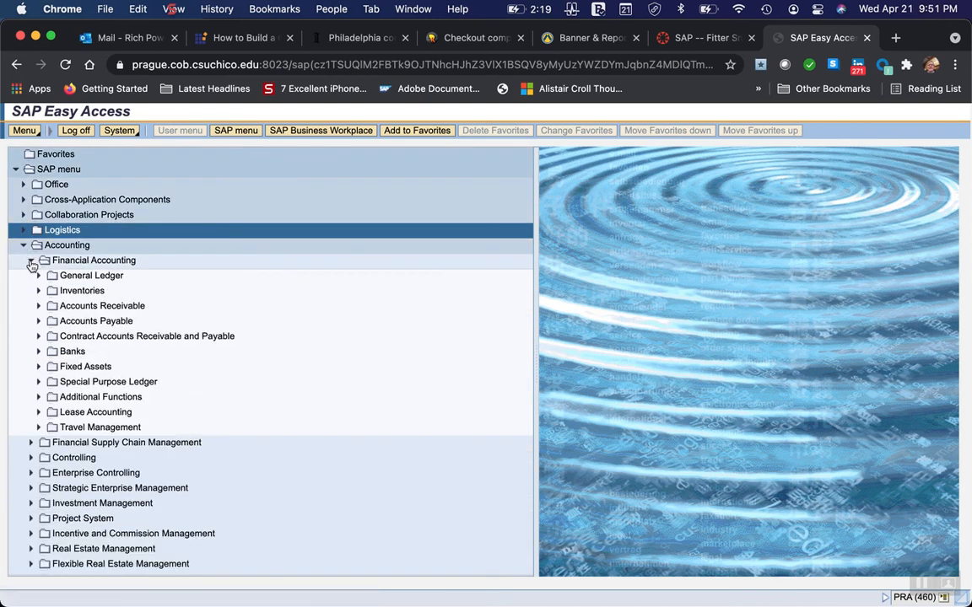
Recheck the accounting menu path in Word, and back in Chrome expand General Ledger and its Account folder.
mouse_move(751, 605)
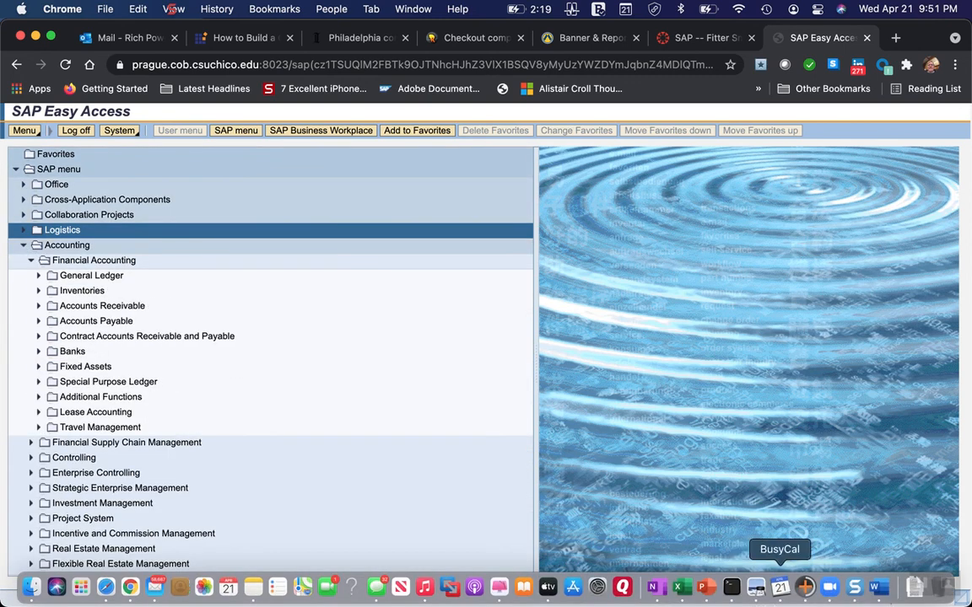
left_click(880, 593)
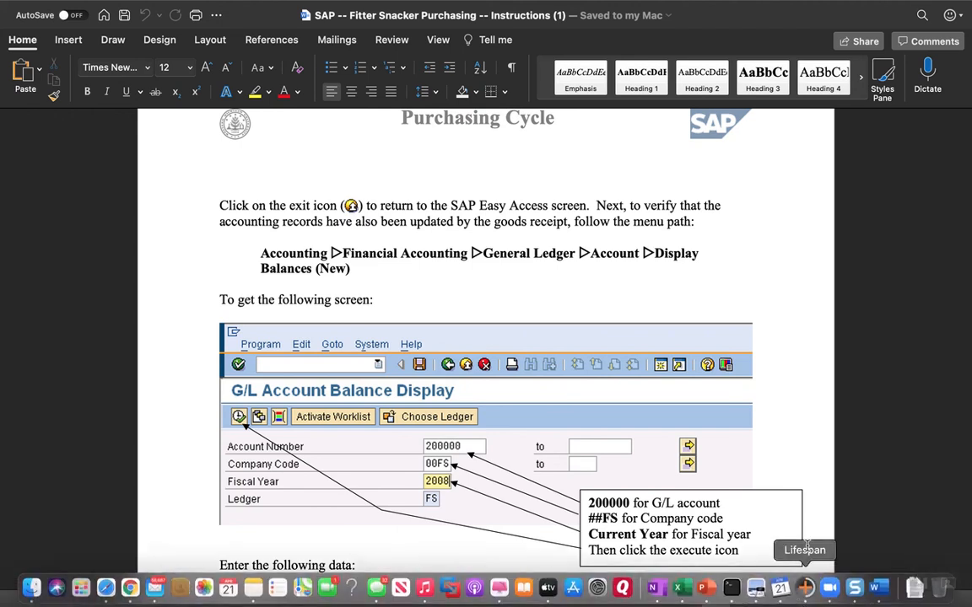
mouse_move(862, 597)
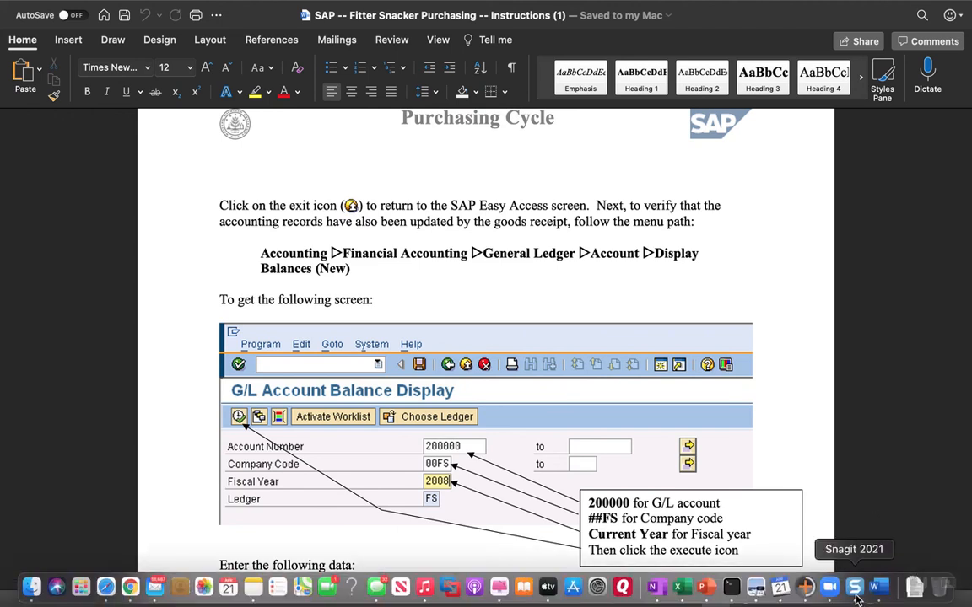
left_click(130, 588)
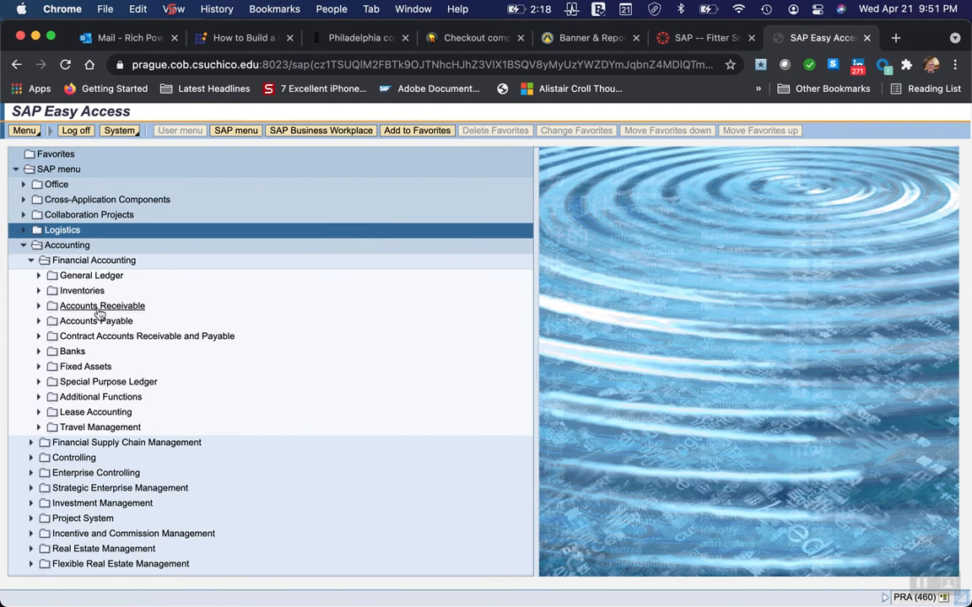
left_click(38, 276)
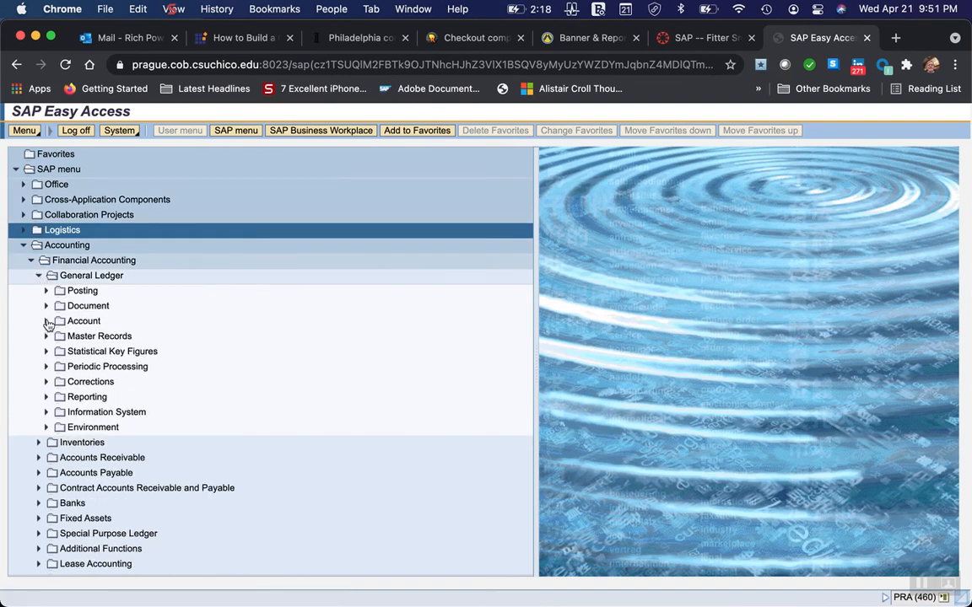
left_click(47, 322)
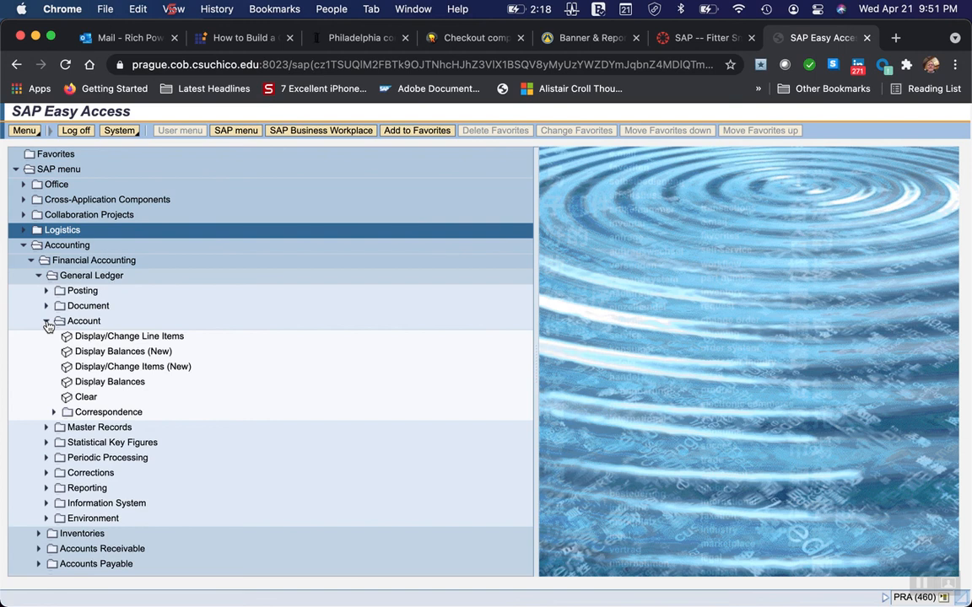
Confirm the last part of the menu path in Word, and back in Chrome open Display Balances (New) under Account.
mouse_move(621, 602)
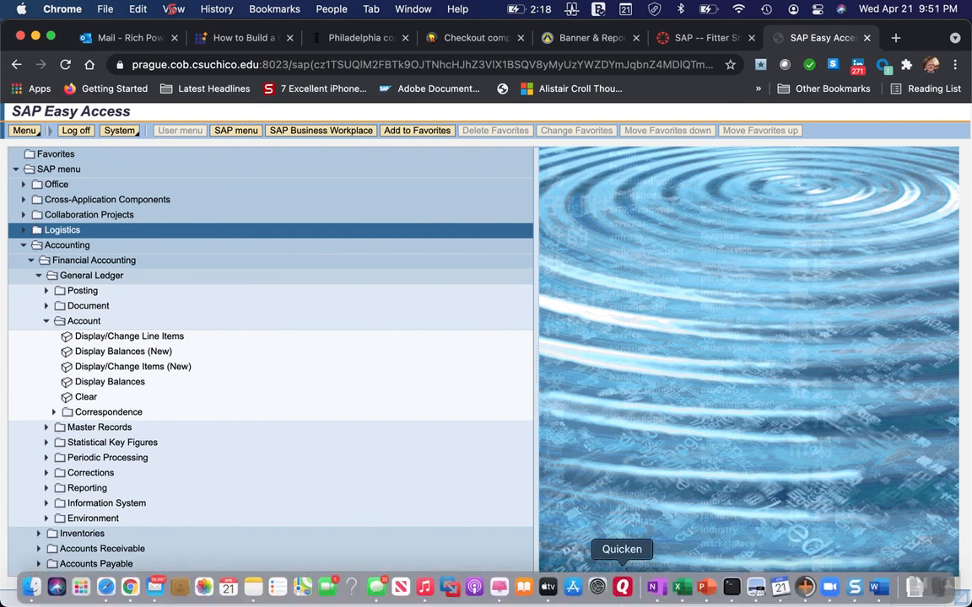
left_click(877, 587)
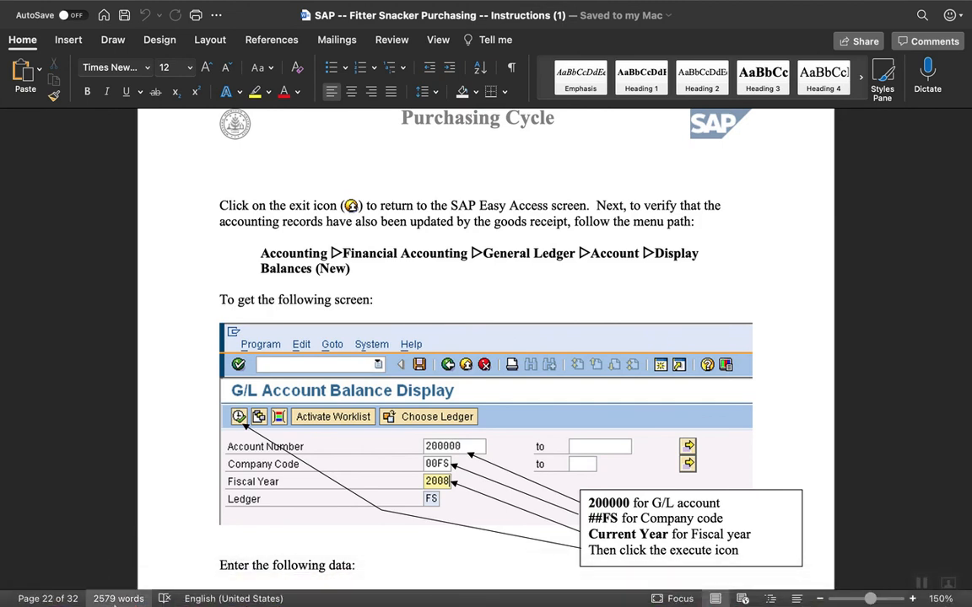
left_click(125, 589)
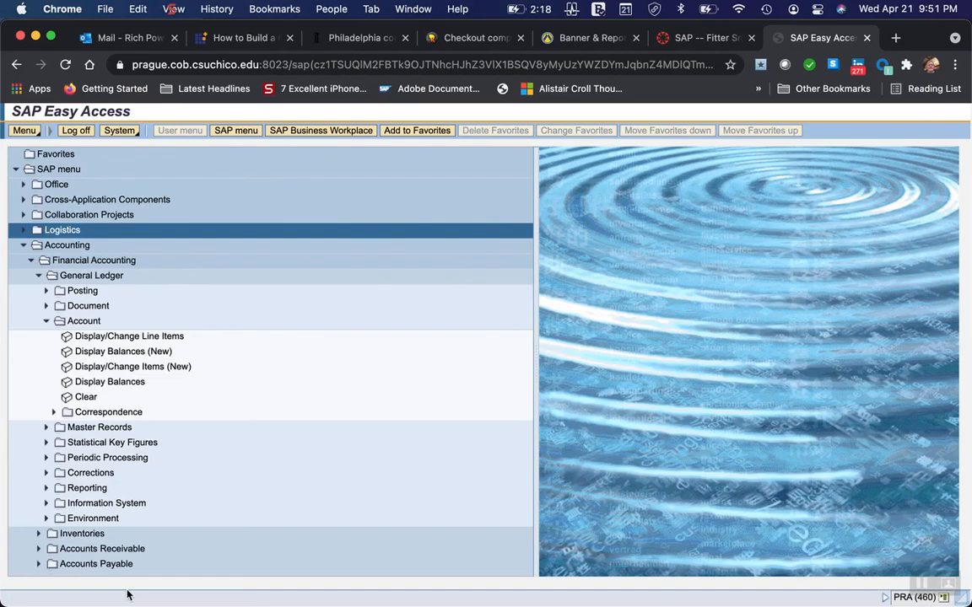
double_click(84, 353)
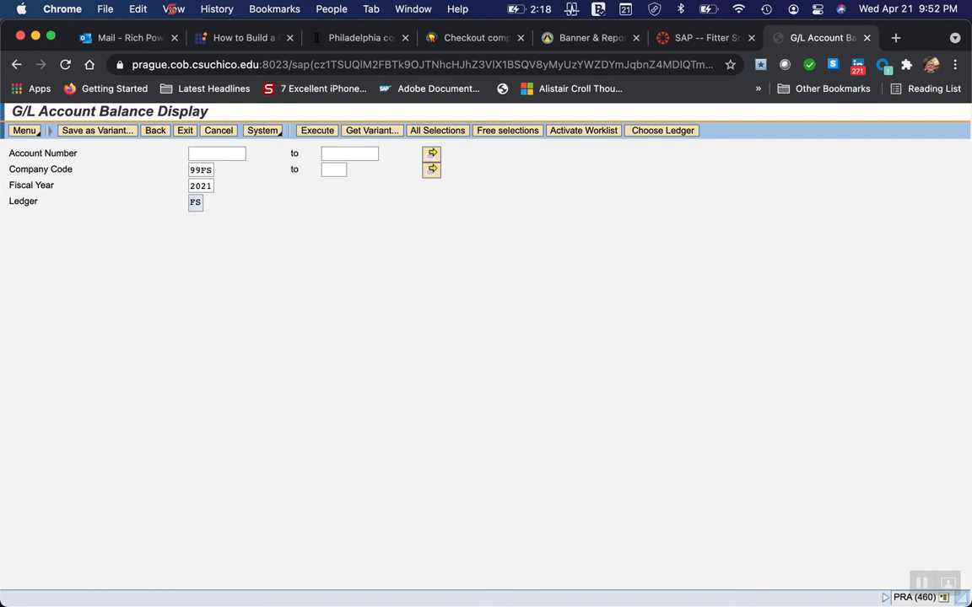
Check the required balance data in Word, and back in Chrome set the G/L account number to 200000 and execute the balance display.
mouse_move(783, 602)
left_click(879, 593)
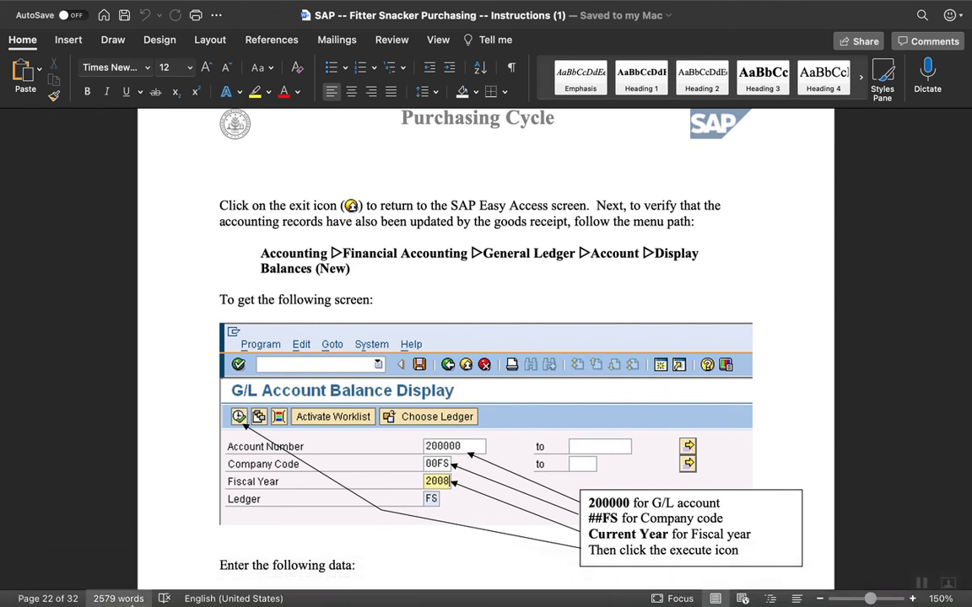
left_click(131, 588)
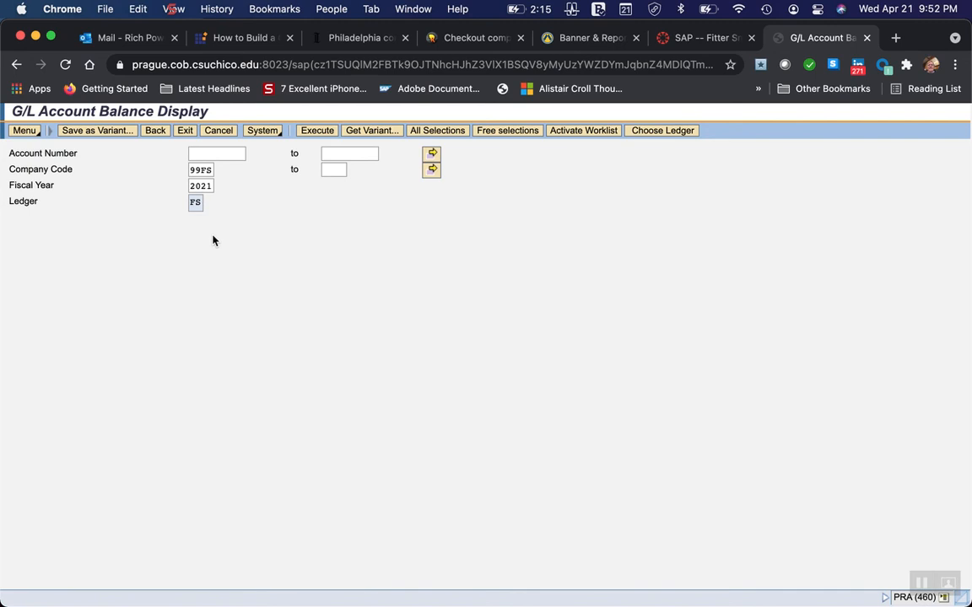
left_click(197, 153)
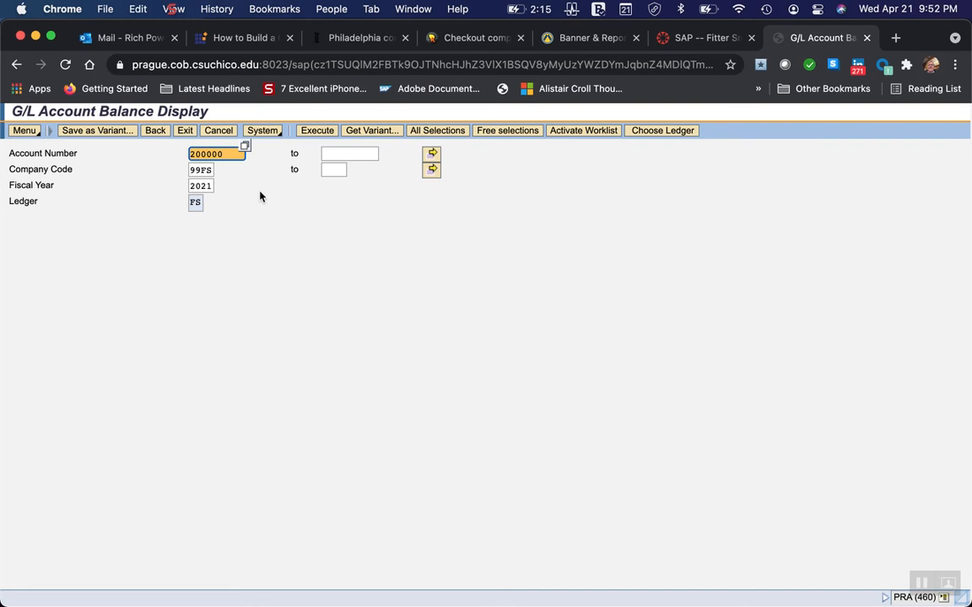
left_click(315, 132)
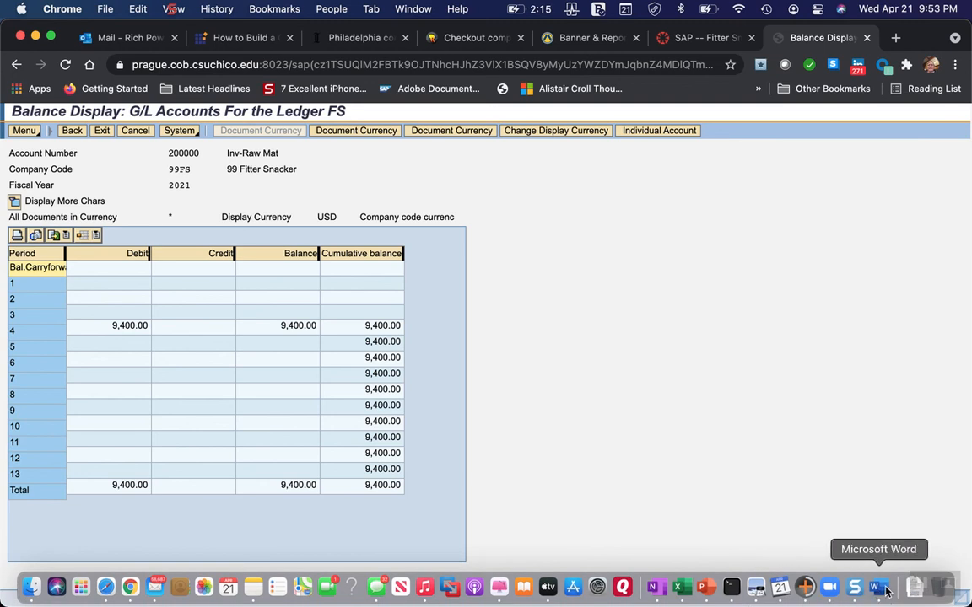
Switch to Word and read the sample G/L balance report and the explanation below it.
left_click(882, 595)
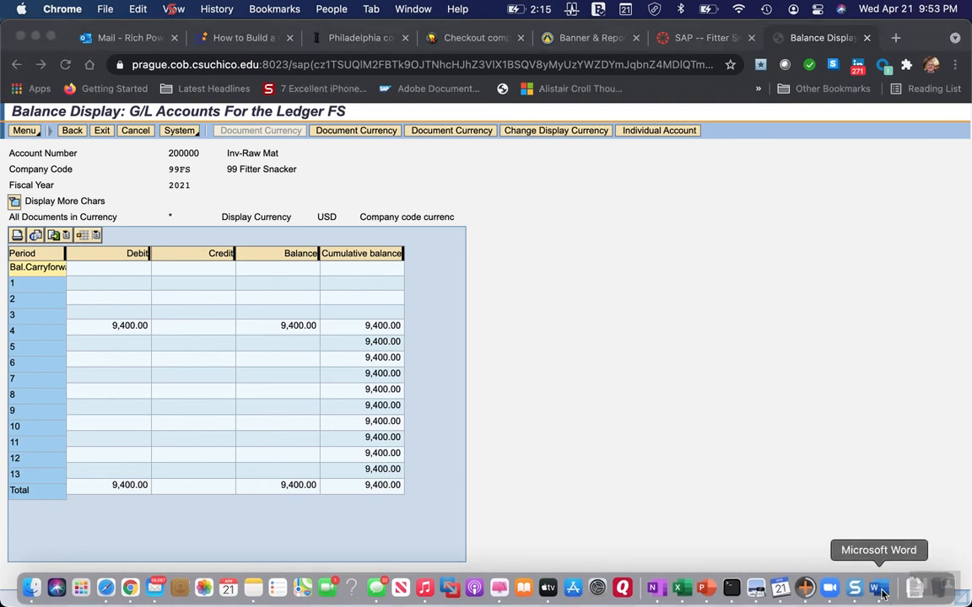
scroll(425, 538, "down", 3)
scroll(431, 537, "down", 2)
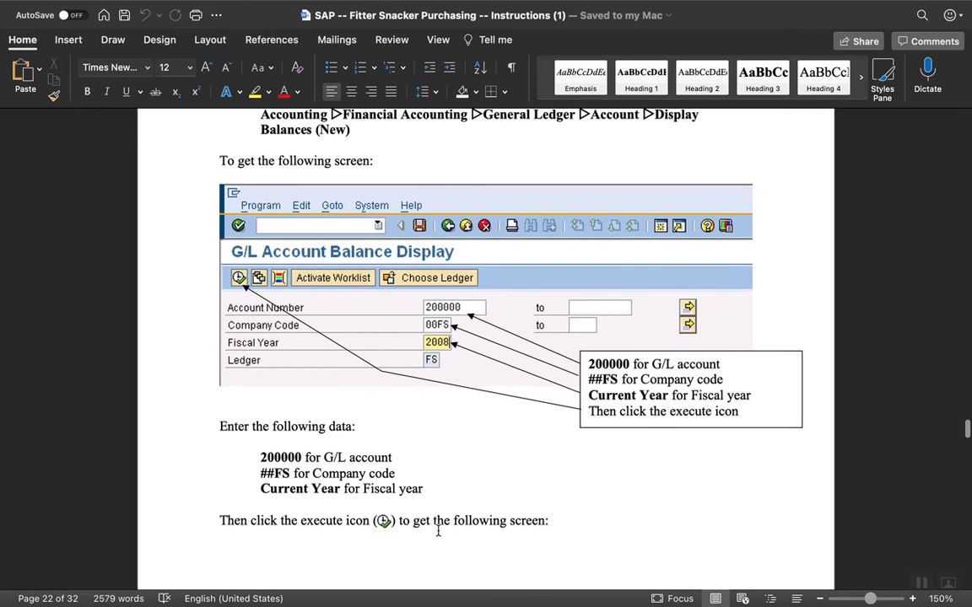
scroll(501, 505, "down", 3)
scroll(501, 502, "down", 10)
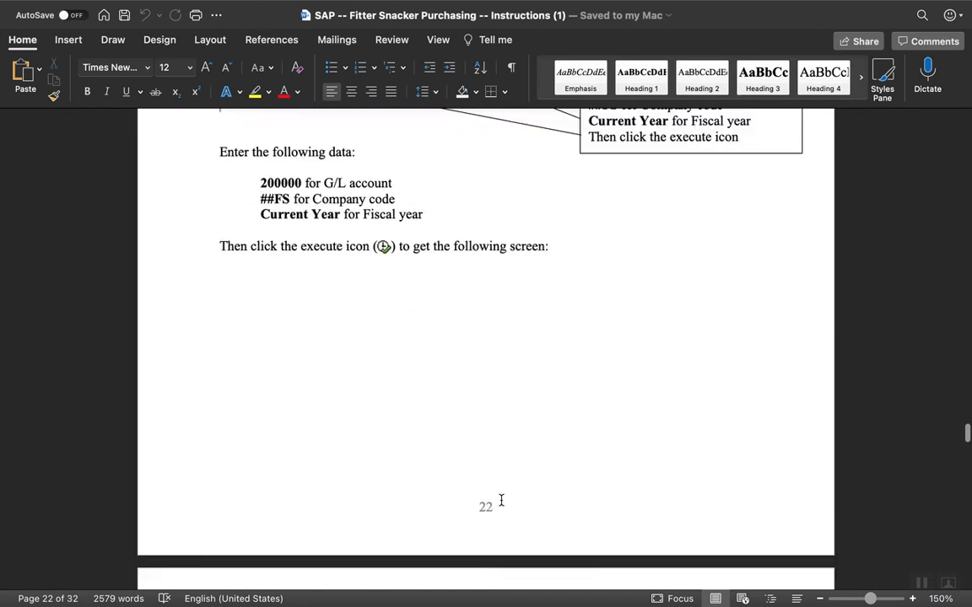
scroll(501, 503, "down", 6)
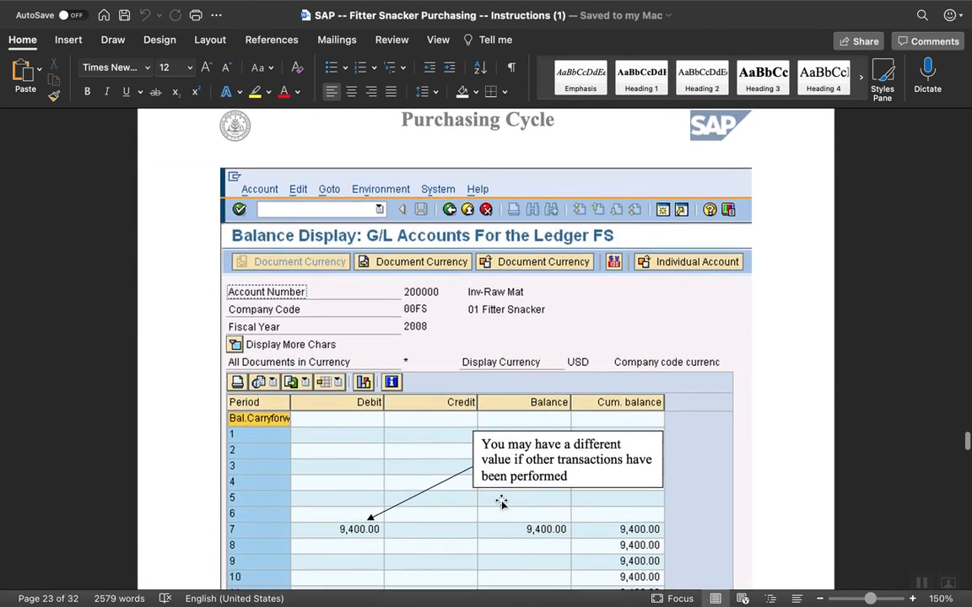
scroll(501, 503, "down", 3)
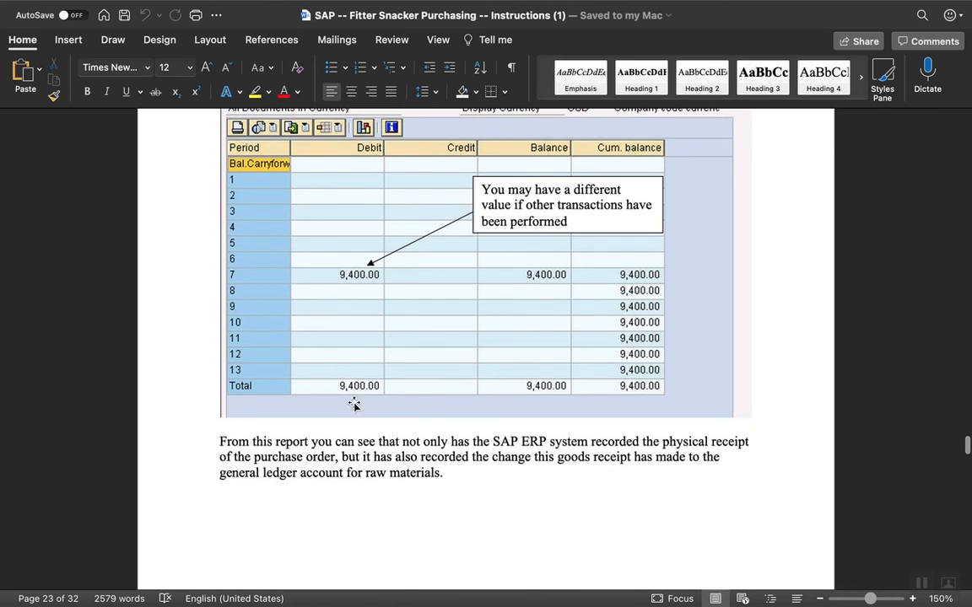
scroll(403, 523, "down", 1)
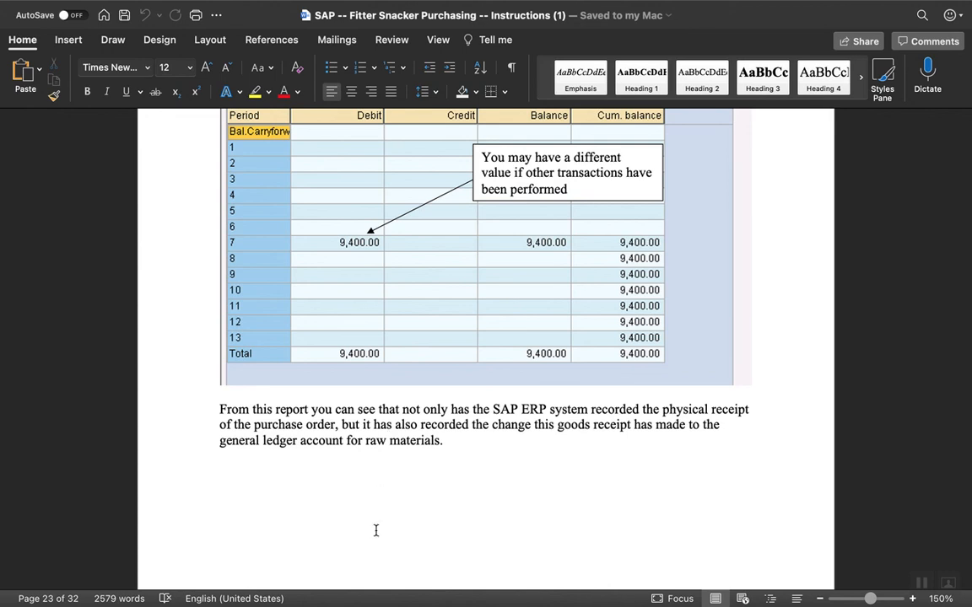
scroll(371, 461, "down", 5)
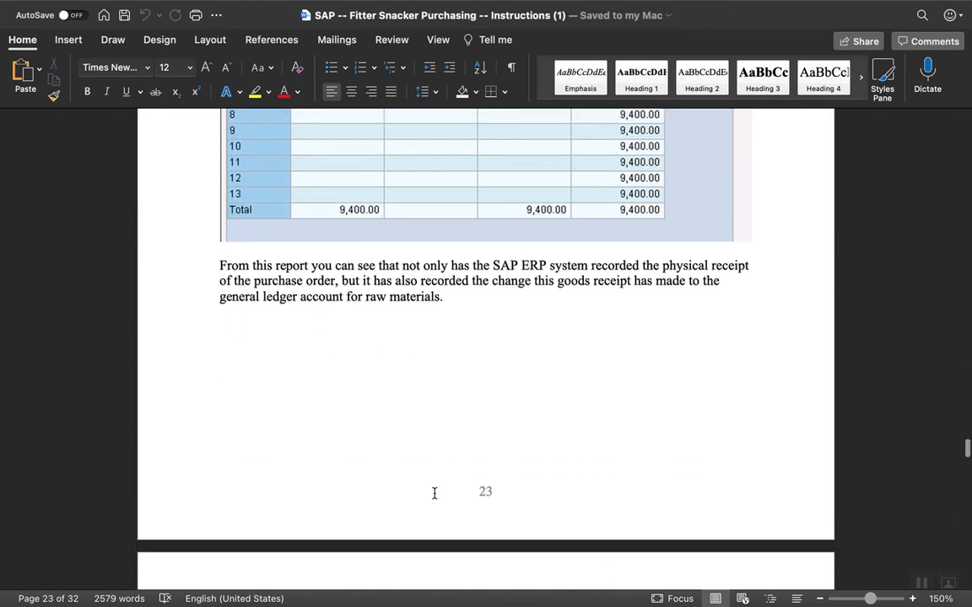
scroll(440, 327, "up", 4)
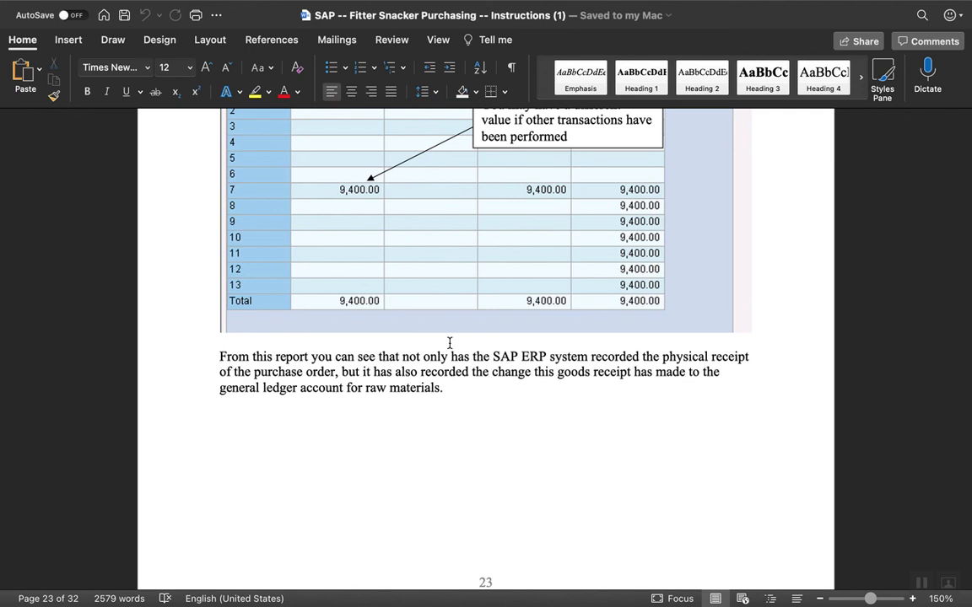
Read the Create an Invoice Receipt menu path in Word, and back in Chrome exit the balance display to SAP Easy Access.
scroll(450, 343, "down", 15)
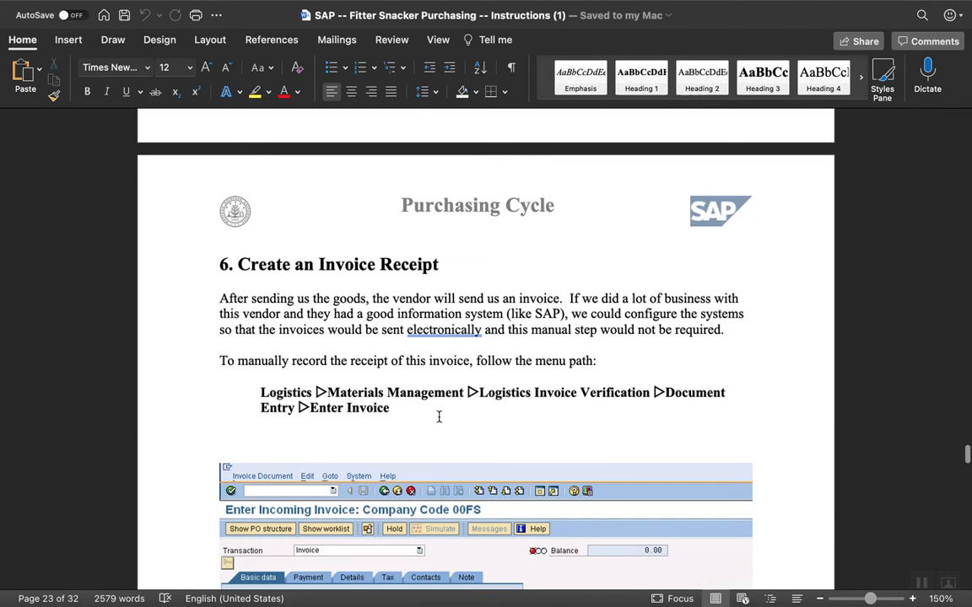
scroll(439, 430, "down", 5)
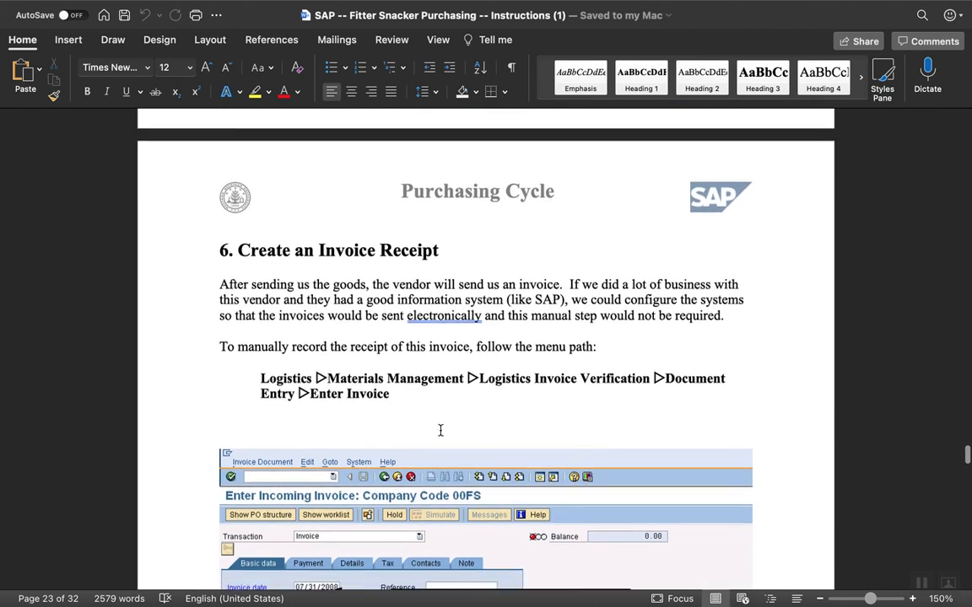
scroll(440, 432, "up", 2)
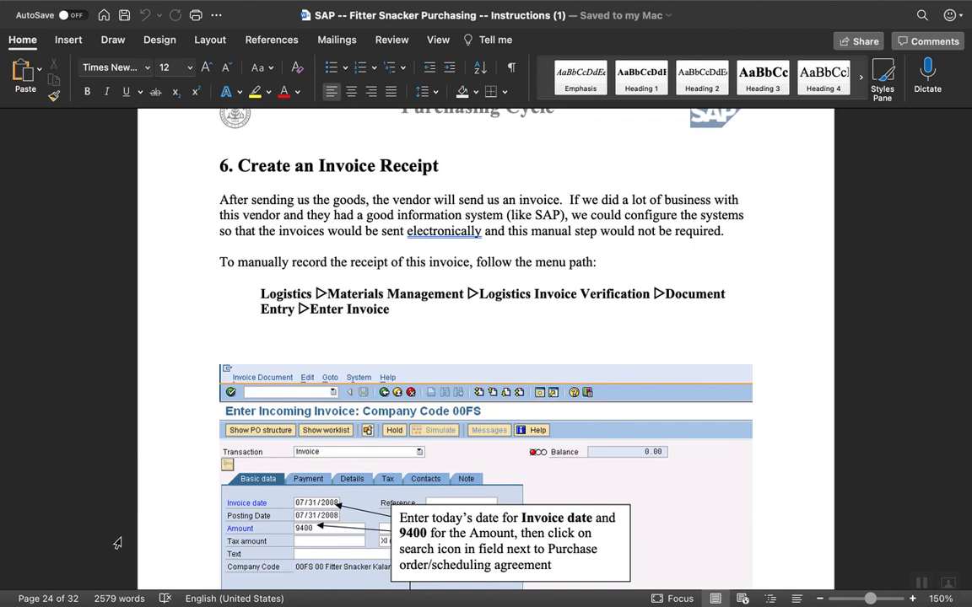
mouse_move(127, 602)
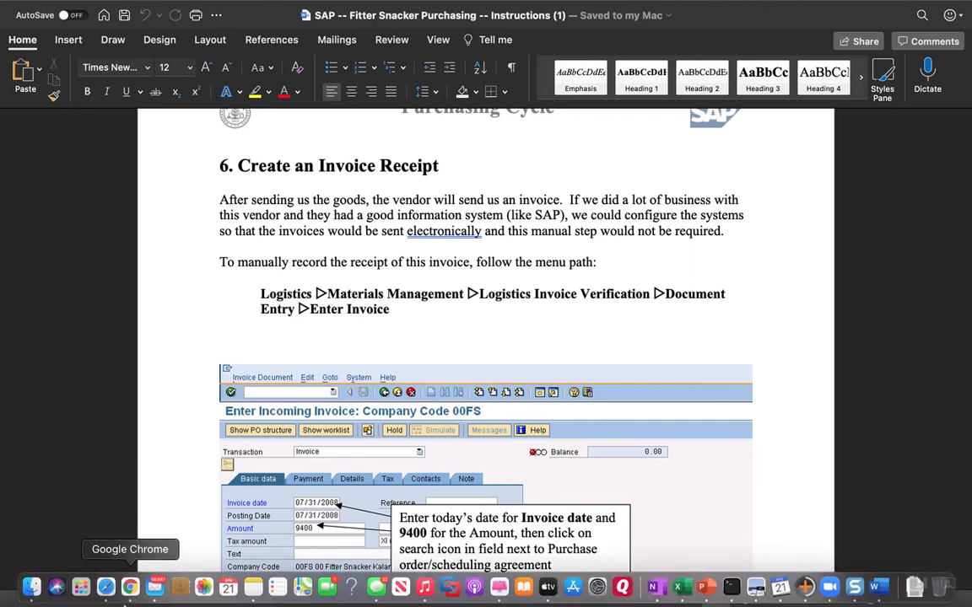
left_click(131, 588)
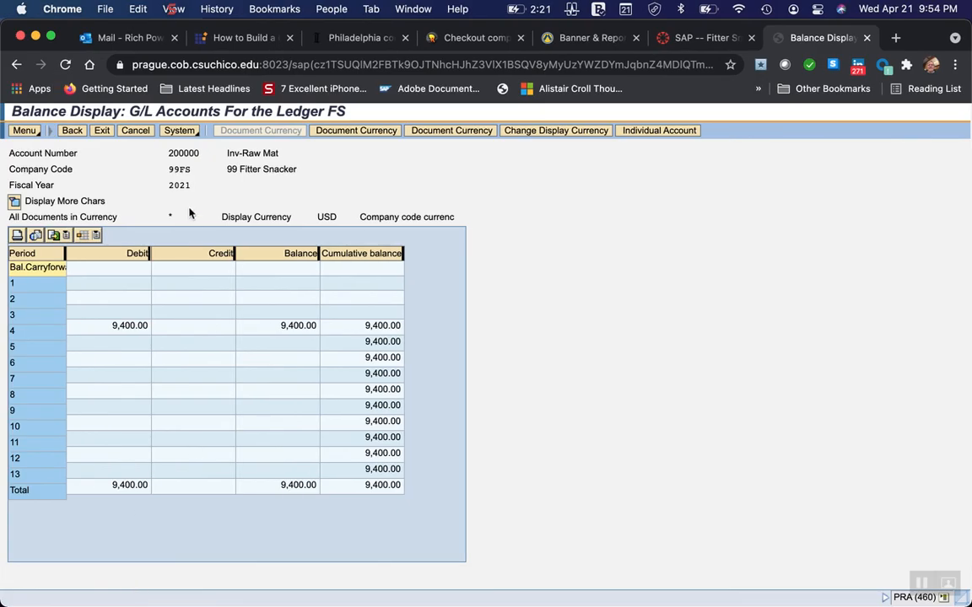
left_click(101, 130)
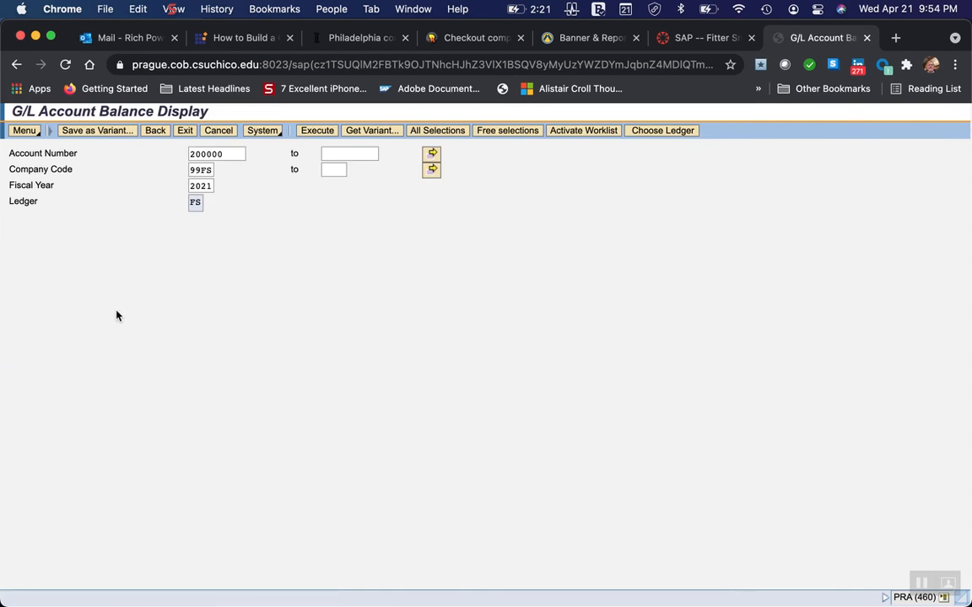
left_click(184, 132)
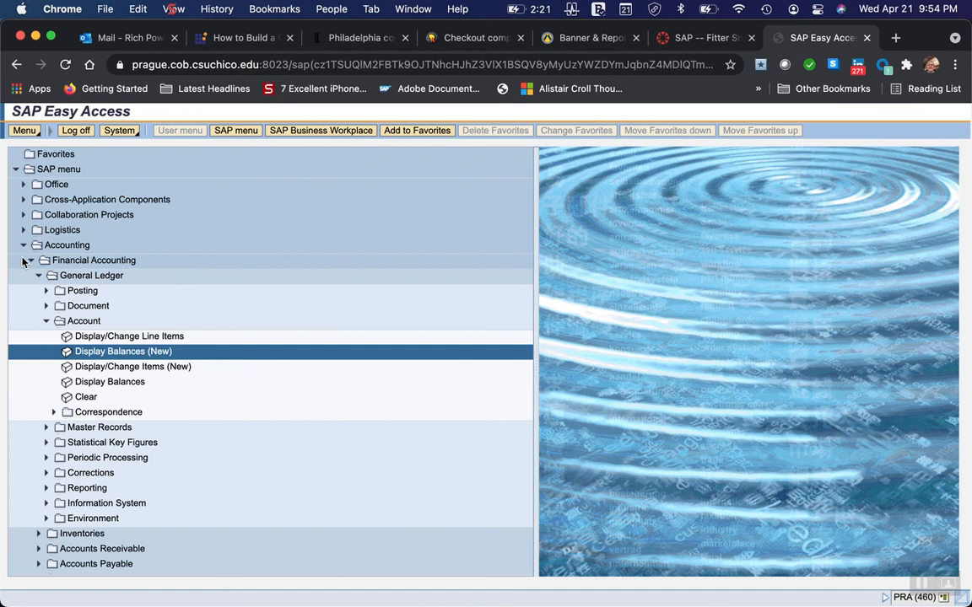
Collapse Accounting, expand Logistics and its Materials Management folder, and collapse the Environment folder under Inventory Management.
left_click(23, 244)
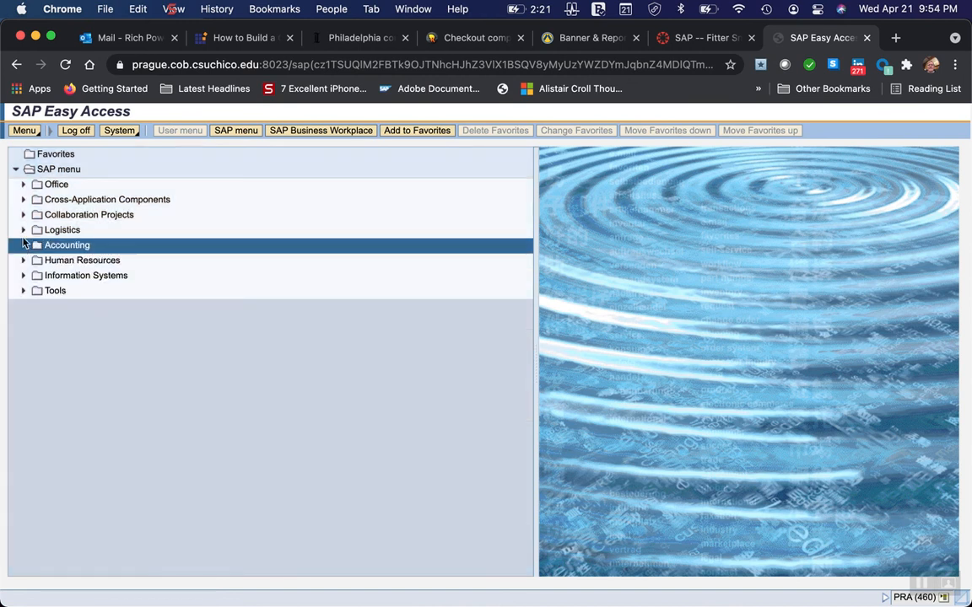
left_click(23, 230)
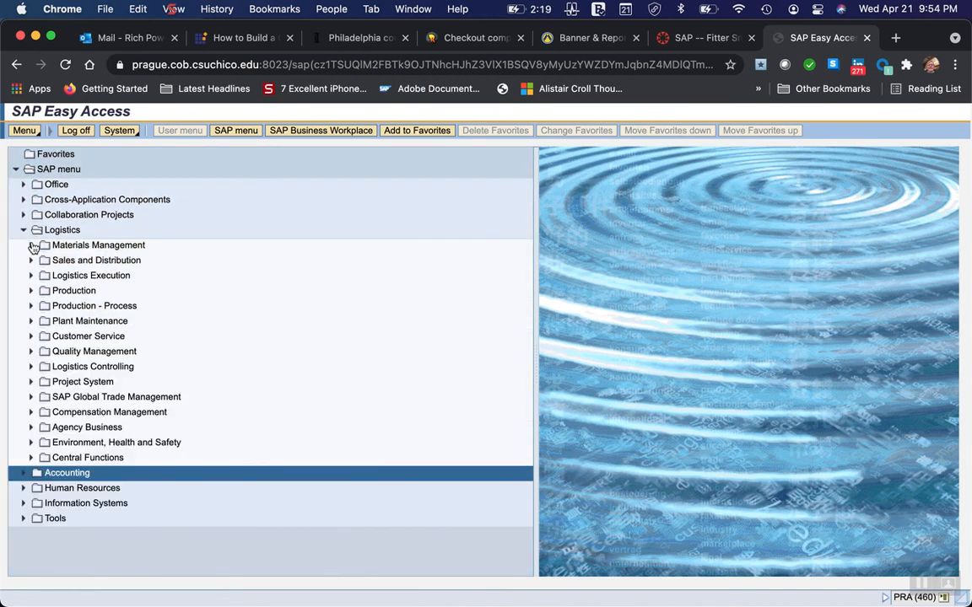
left_click(31, 245)
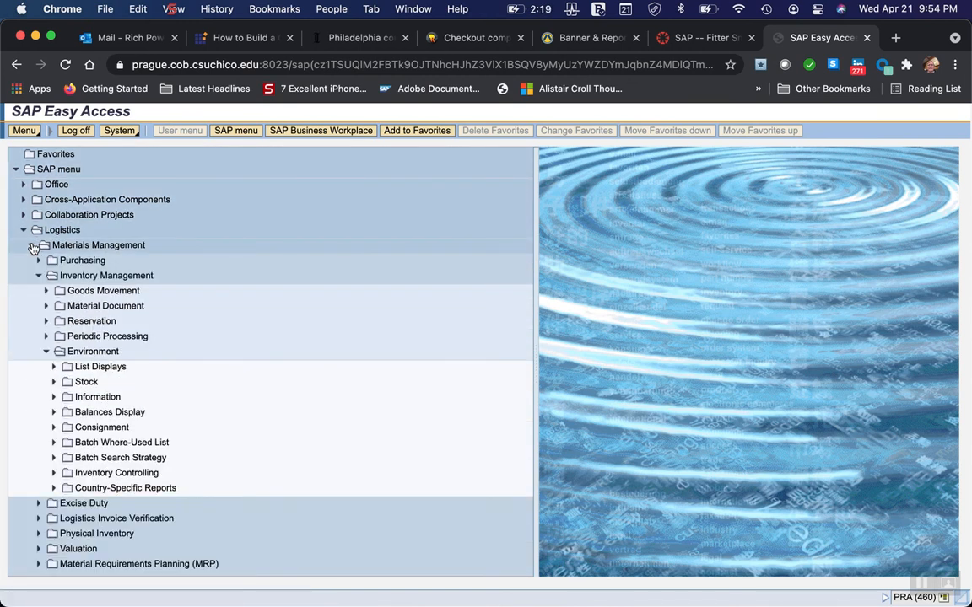
left_click(45, 353)
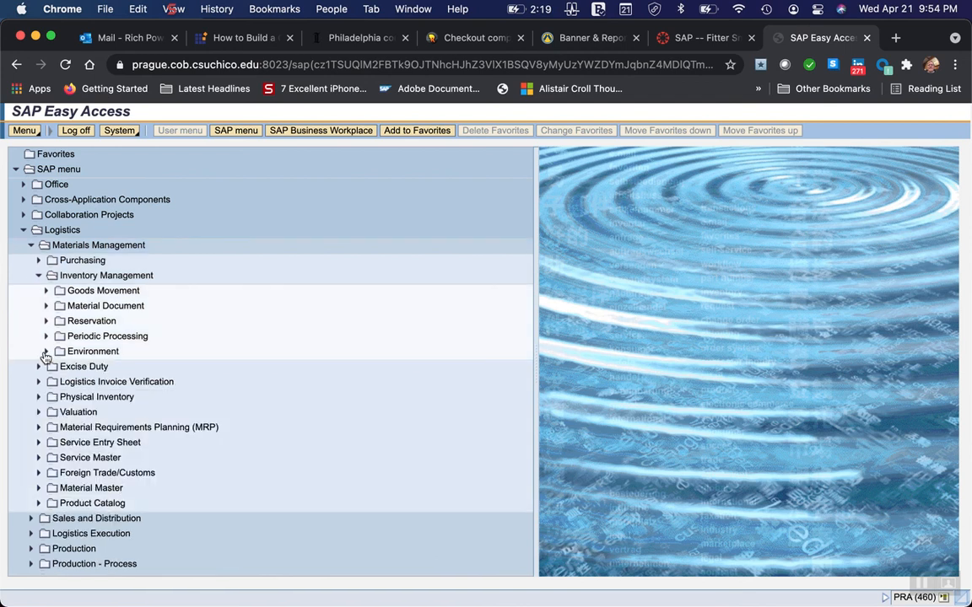
Recheck the invoice menu path in Word, and back in Chrome expand Logistics Invoice Verification and collapse Inventory Management.
mouse_move(473, 590)
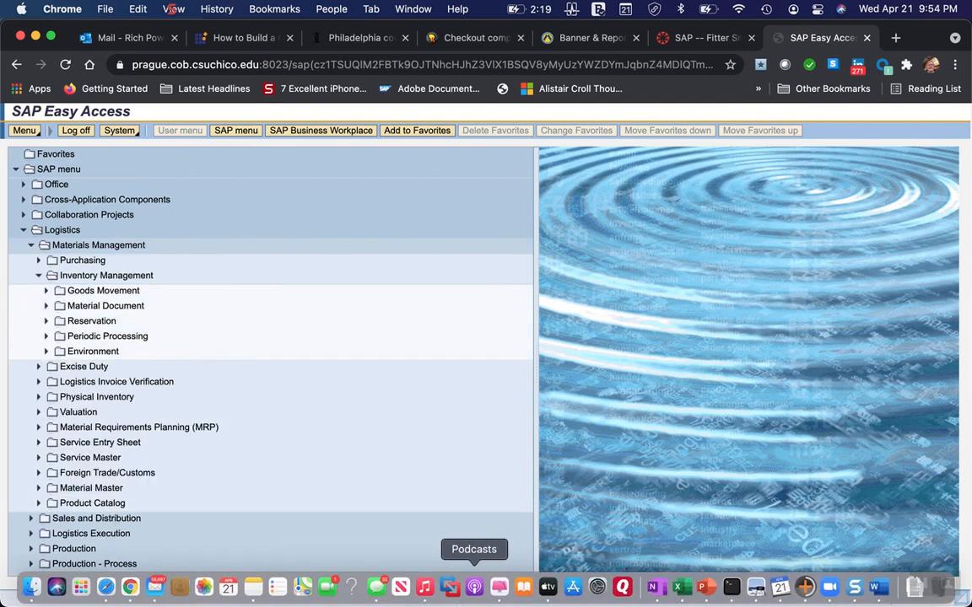
left_click(880, 590)
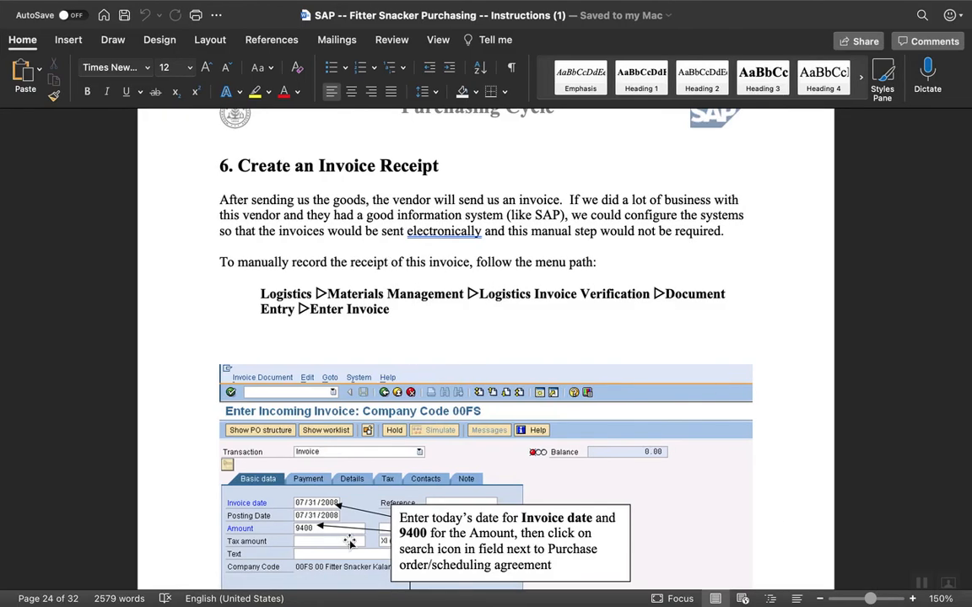
mouse_move(131, 600)
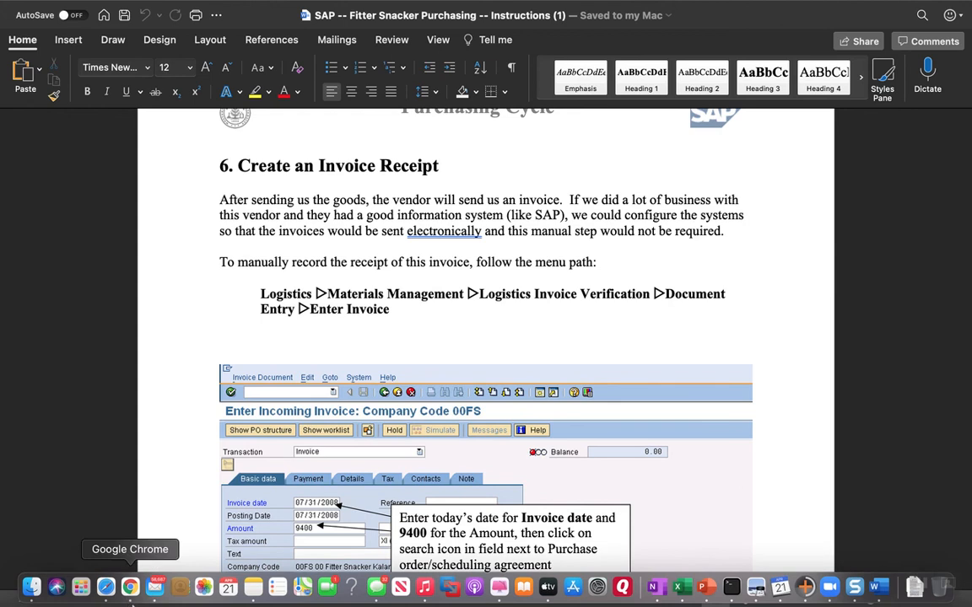
left_click(130, 590)
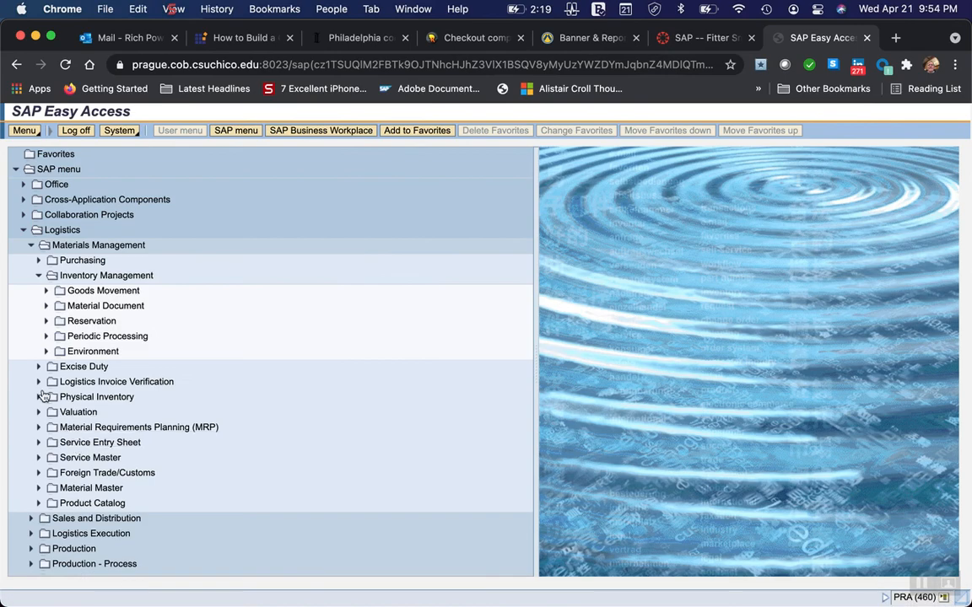
left_click(38, 382)
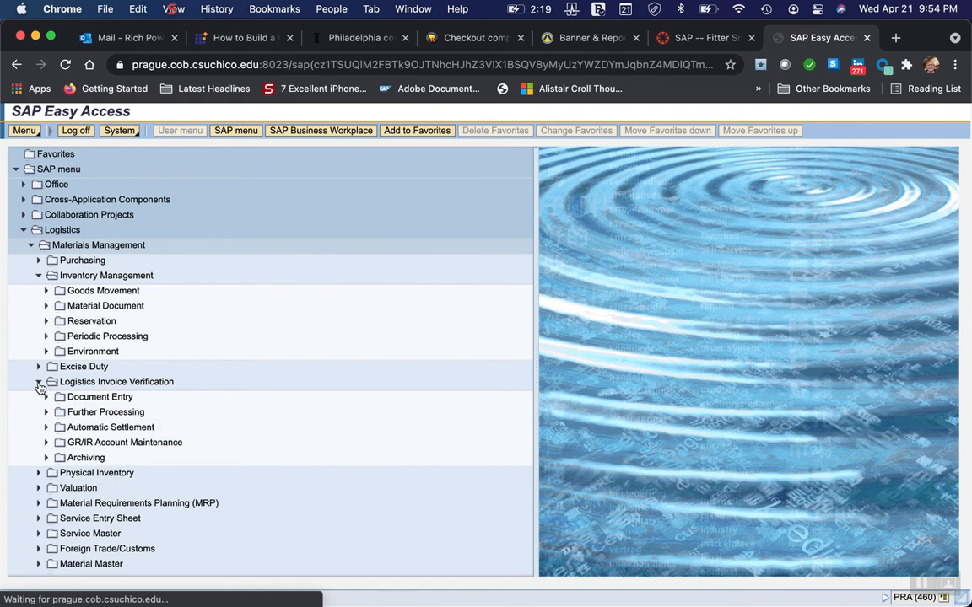
left_click(38, 276)
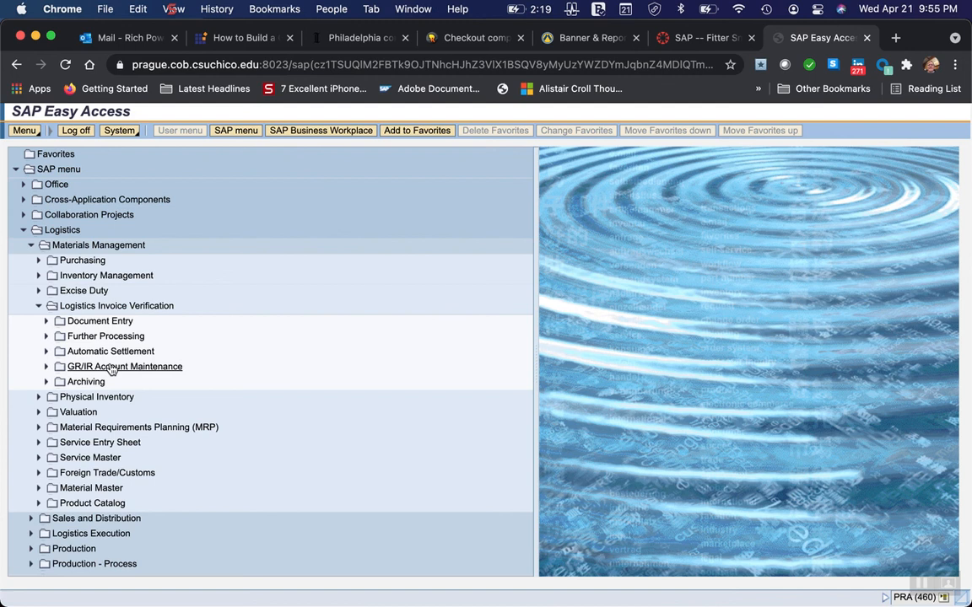
Confirm the end of the menu path in Word, and back in Chrome expand Document Entry and open Enter Invoice.
mouse_move(544, 603)
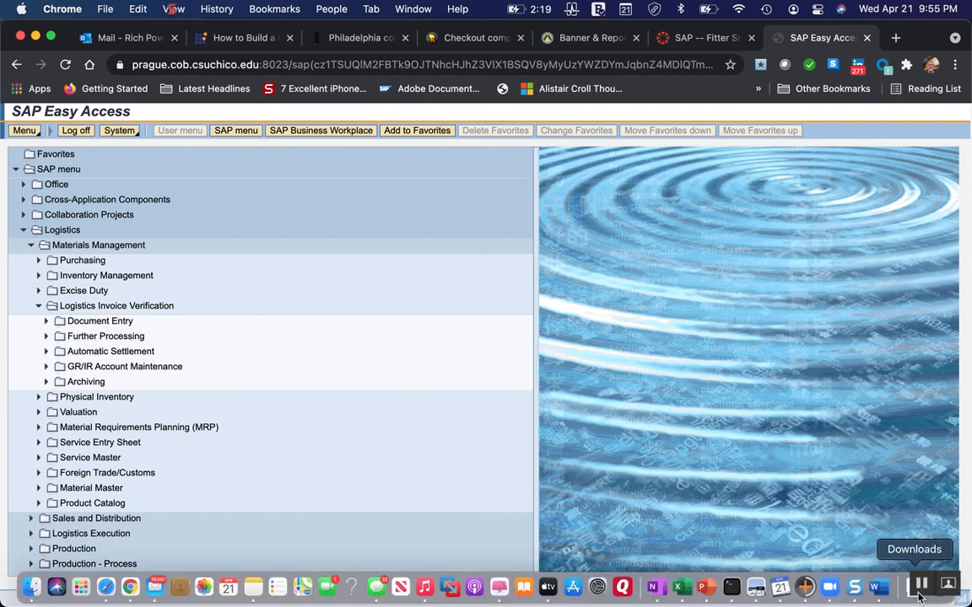
left_click(880, 590)
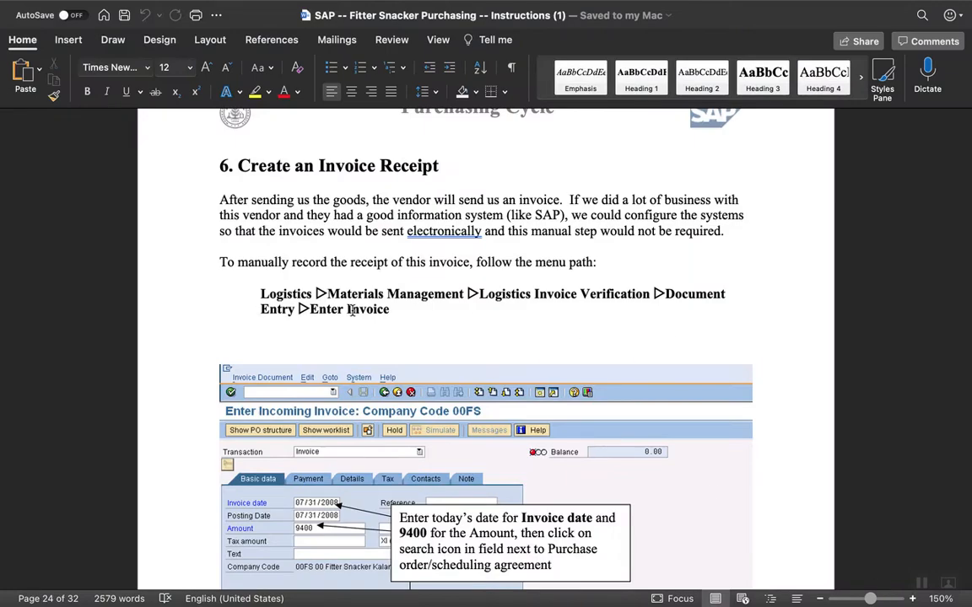
mouse_move(705, 603)
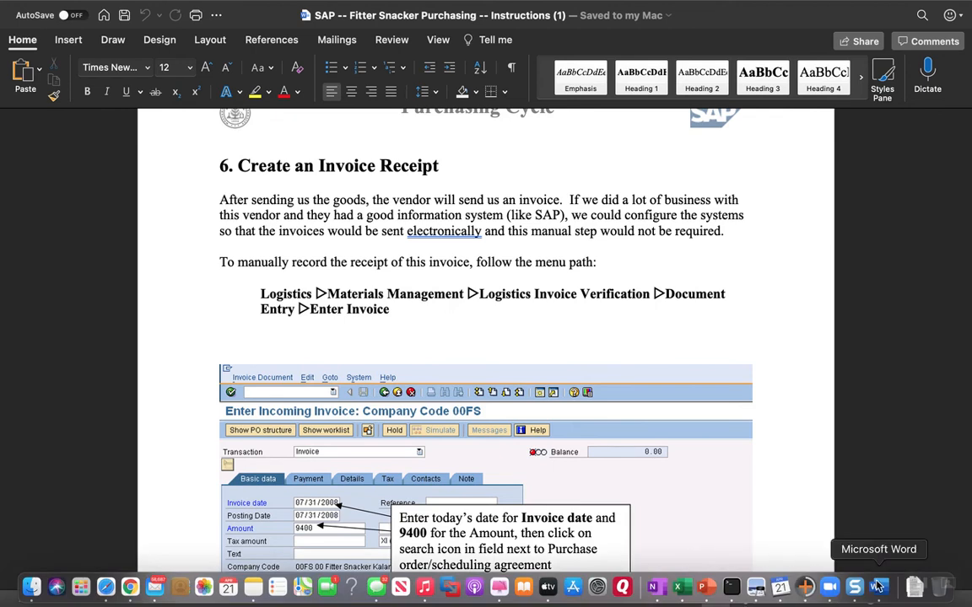
left_click(130, 587)
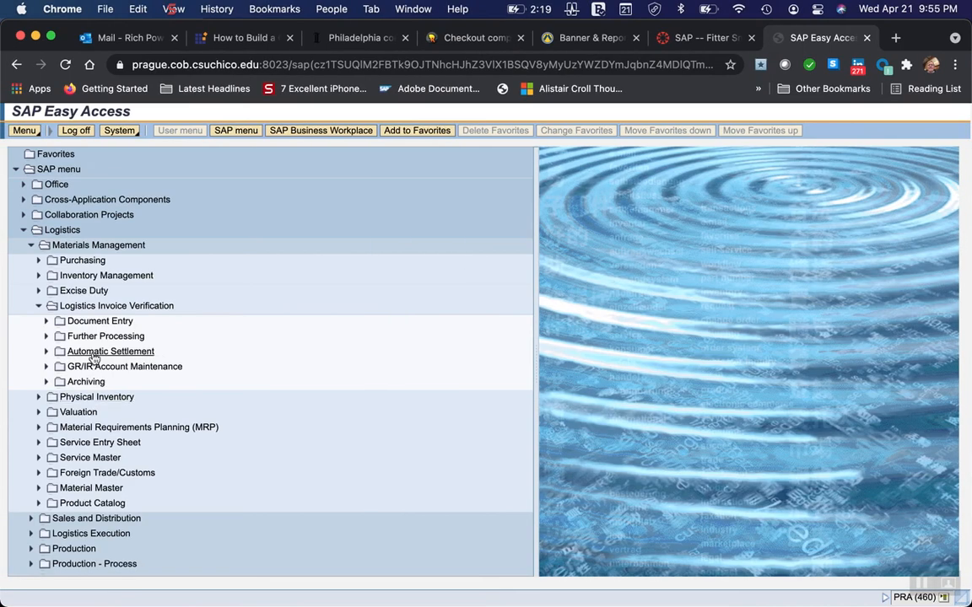
left_click(47, 321)
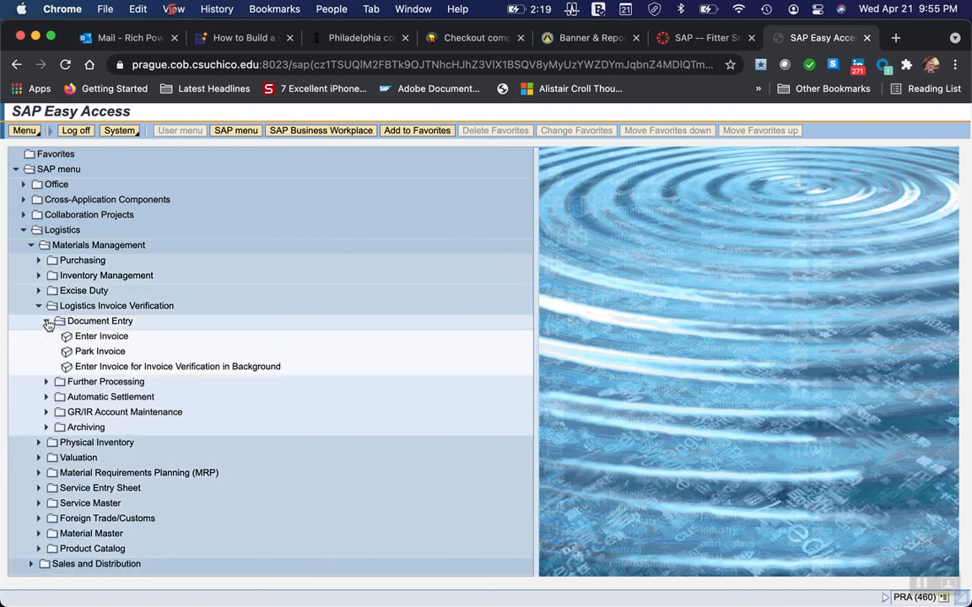
left_click(95, 336)
double_click(96, 336)
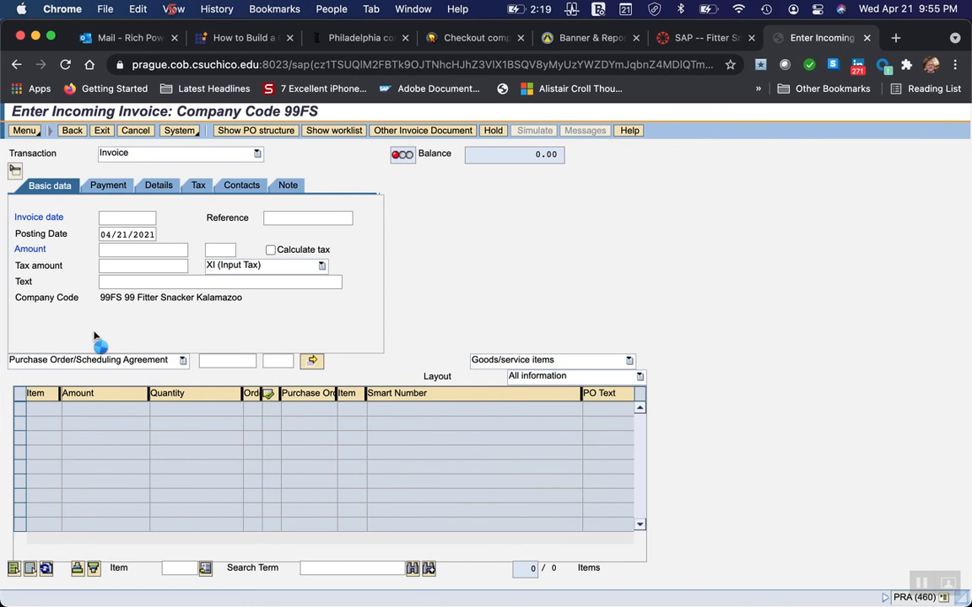
Switch to Word to read which invoice date and amount the Enter Incoming Invoice step requires, and return to Chrome.
mouse_move(844, 603)
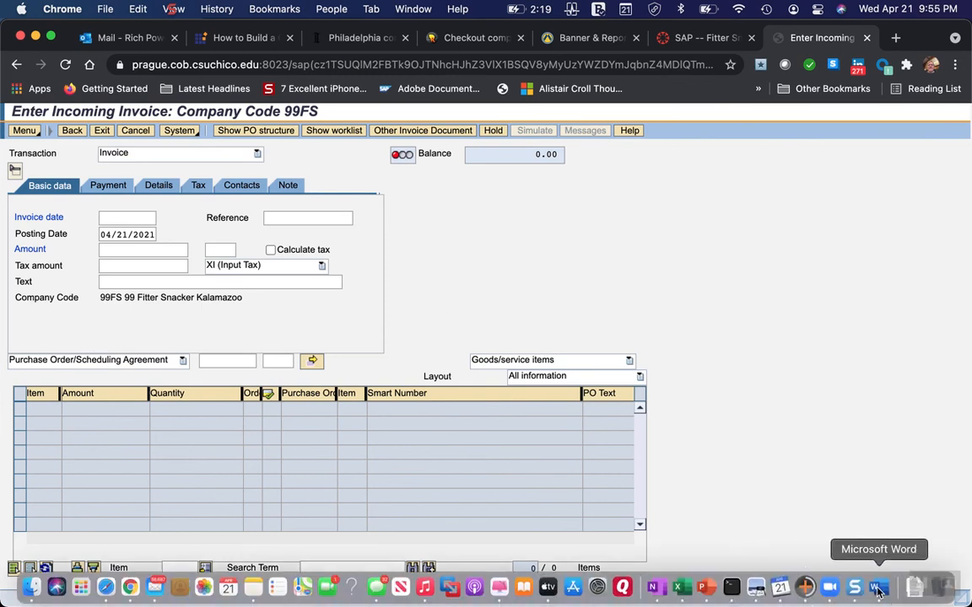
left_click(878, 588)
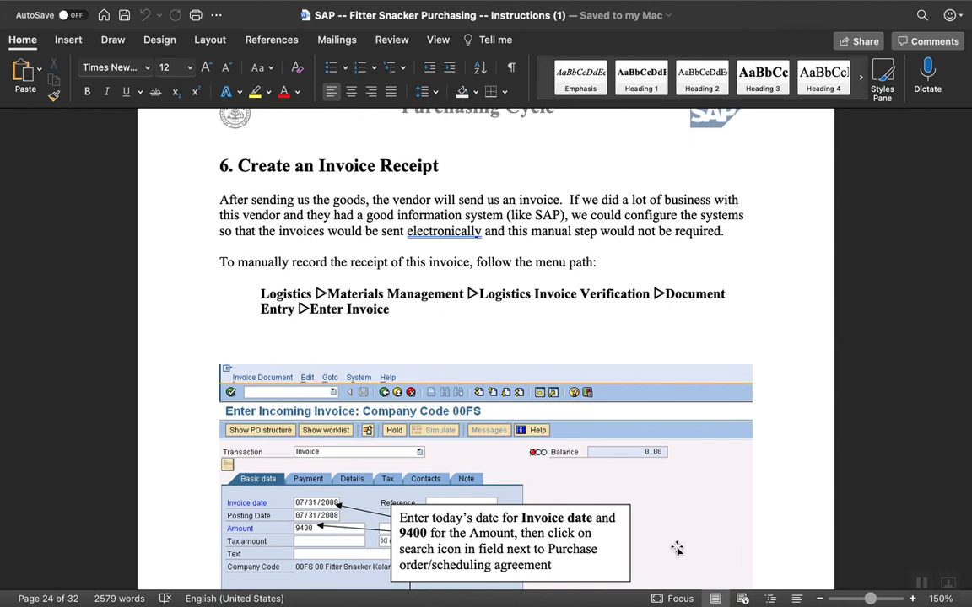
scroll(676, 549, "down", 2)
scroll(676, 549, "down", 1)
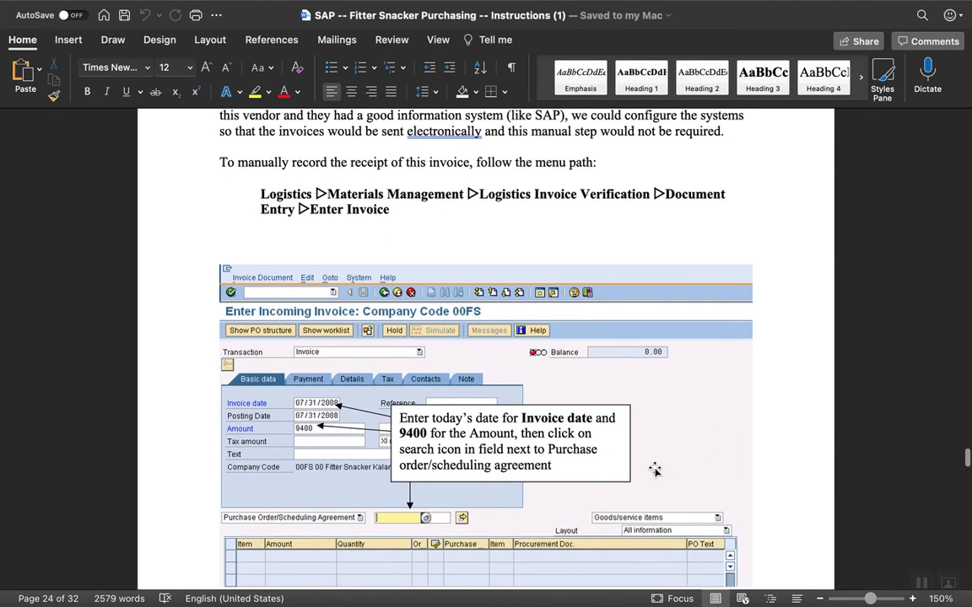
mouse_move(768, 601)
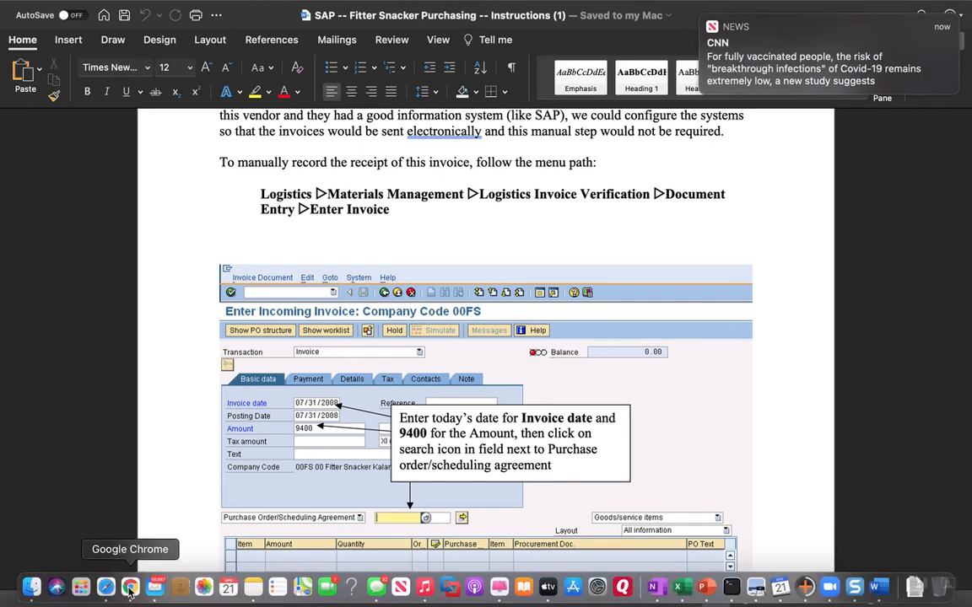
left_click(133, 582)
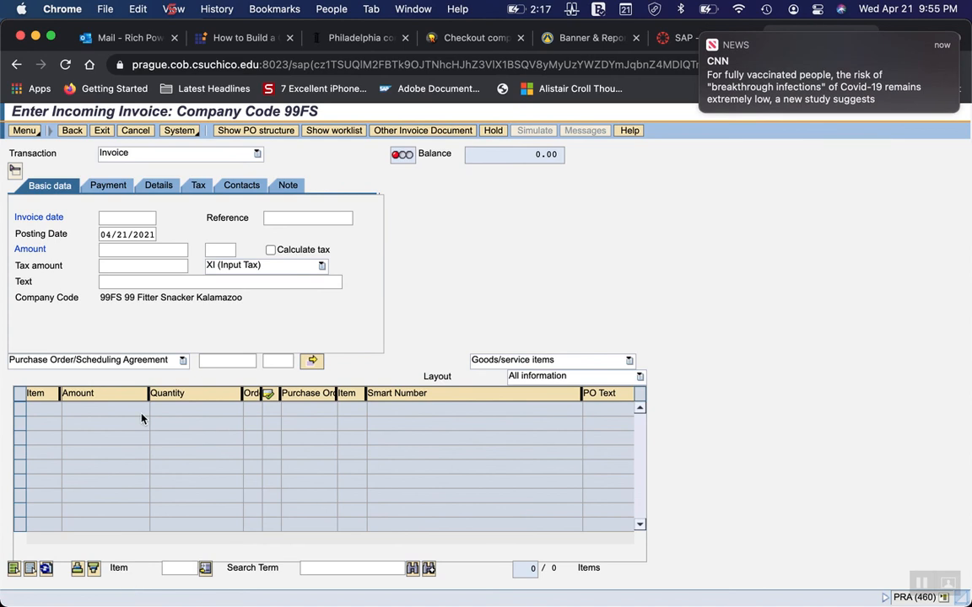
Set the invoice date to 04/21/2021 from the calendar and enter 9400 as the invoice amount.
left_click(111, 217)
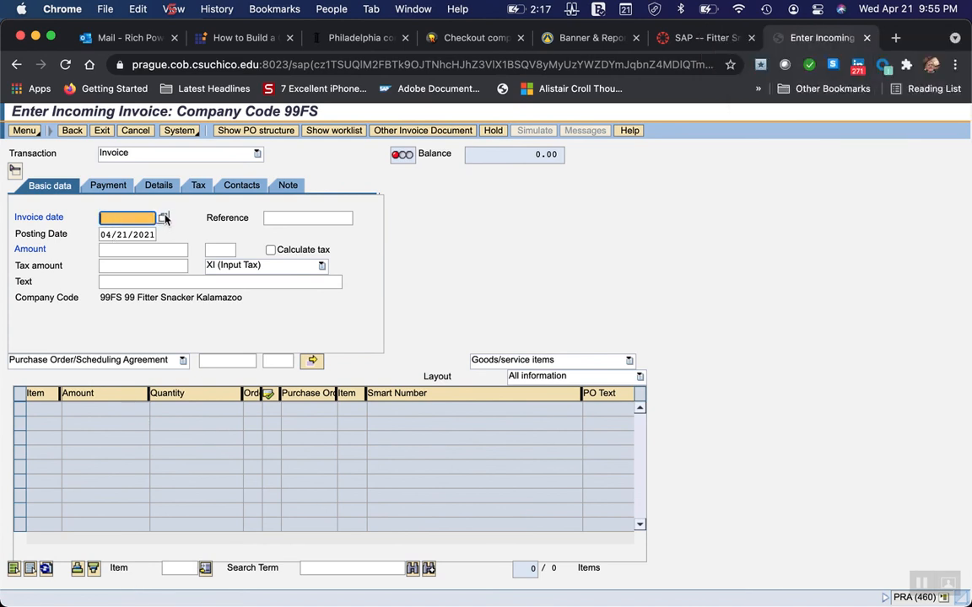
left_click(164, 218)
scroll(166, 221, "down", 1)
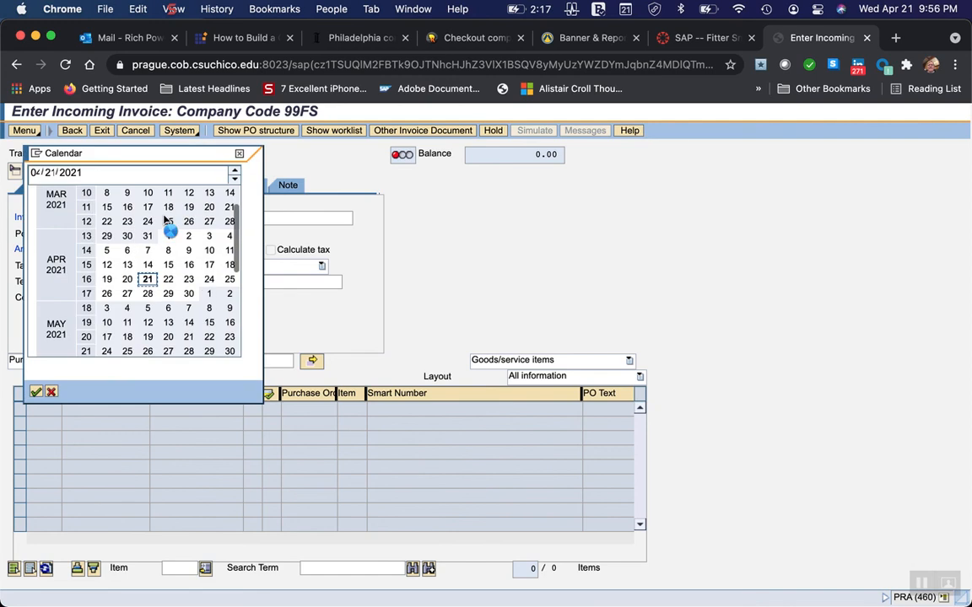
double_click(148, 281)
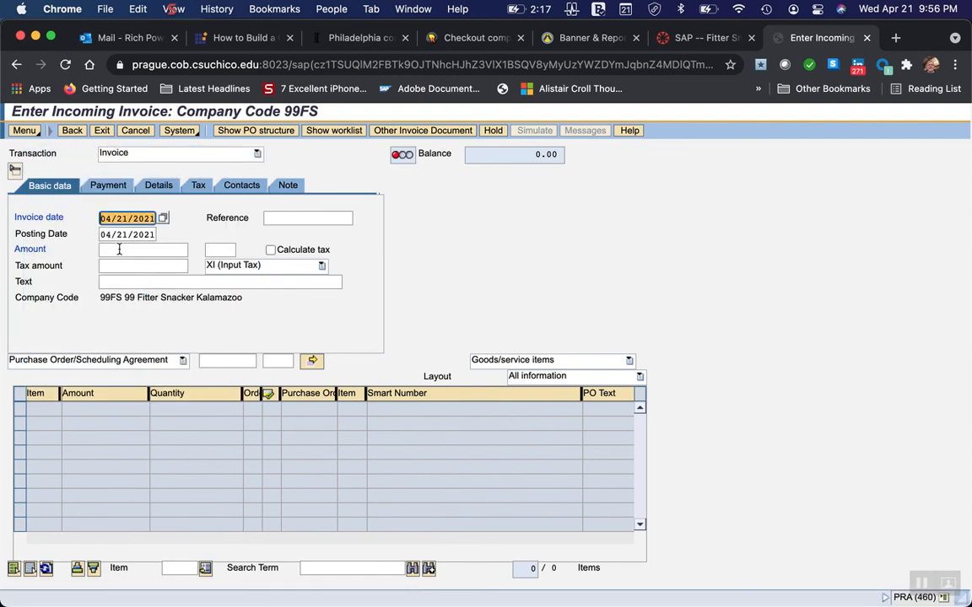
left_click(119, 250)
type("9400")
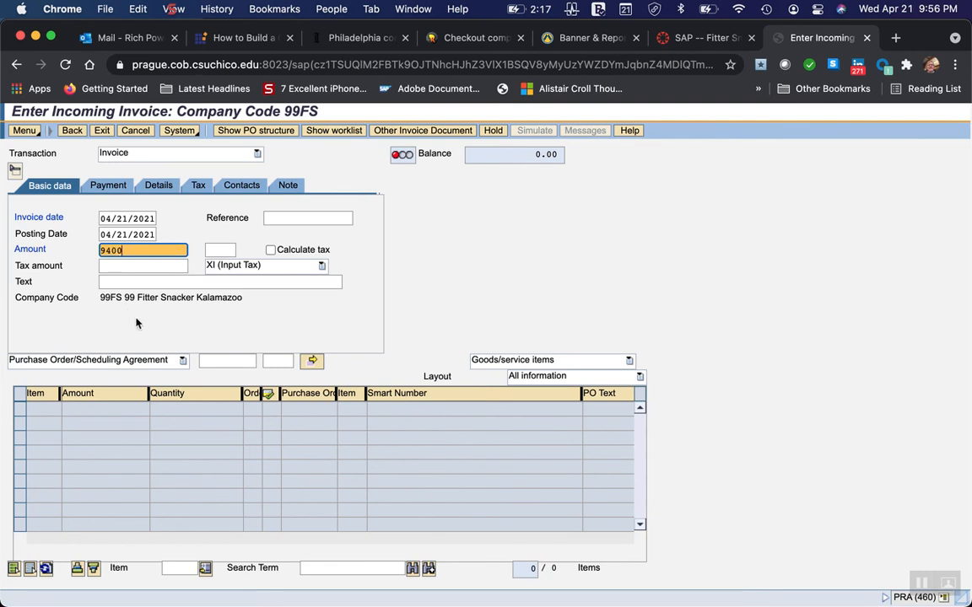
Recheck the purchase order search instruction in Word, and back in Chrome open the choices for the invoice's reference document category.
mouse_move(721, 605)
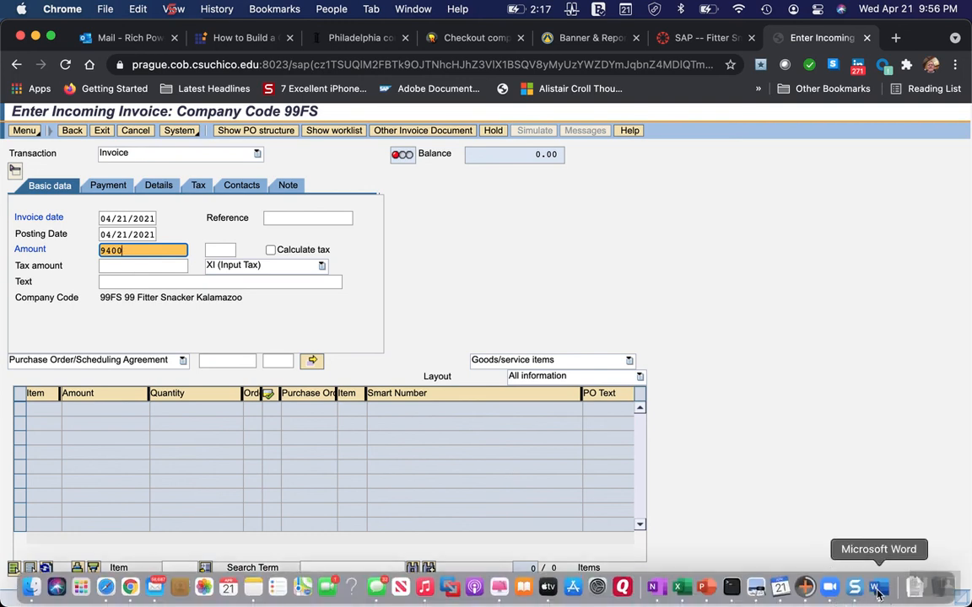
left_click(877, 595)
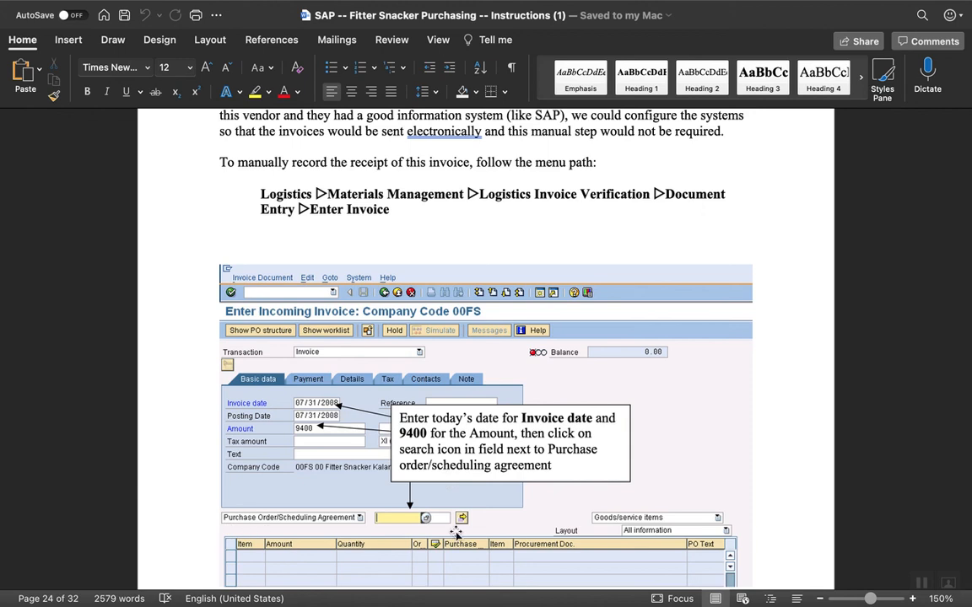
mouse_move(709, 600)
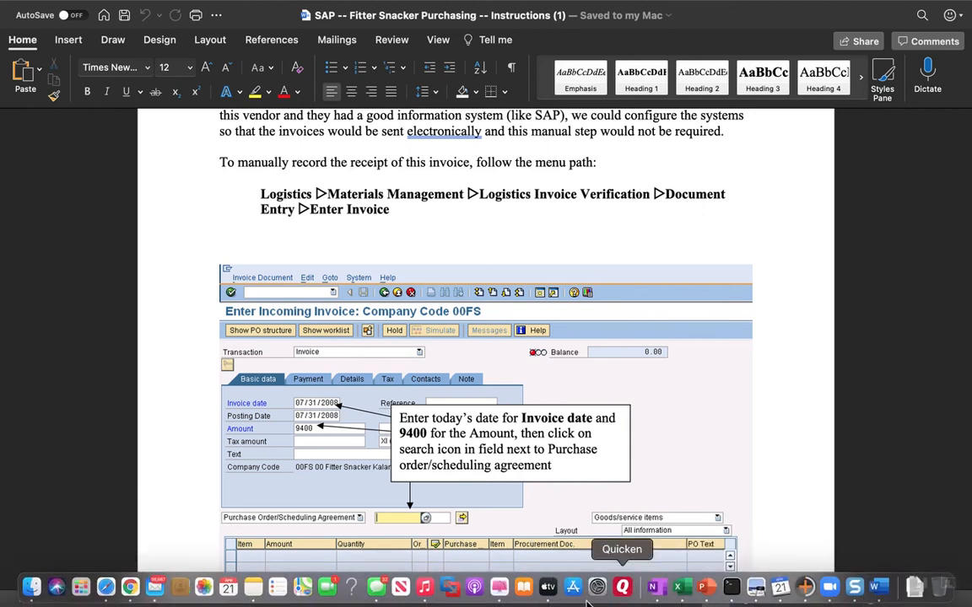
left_click(129, 587)
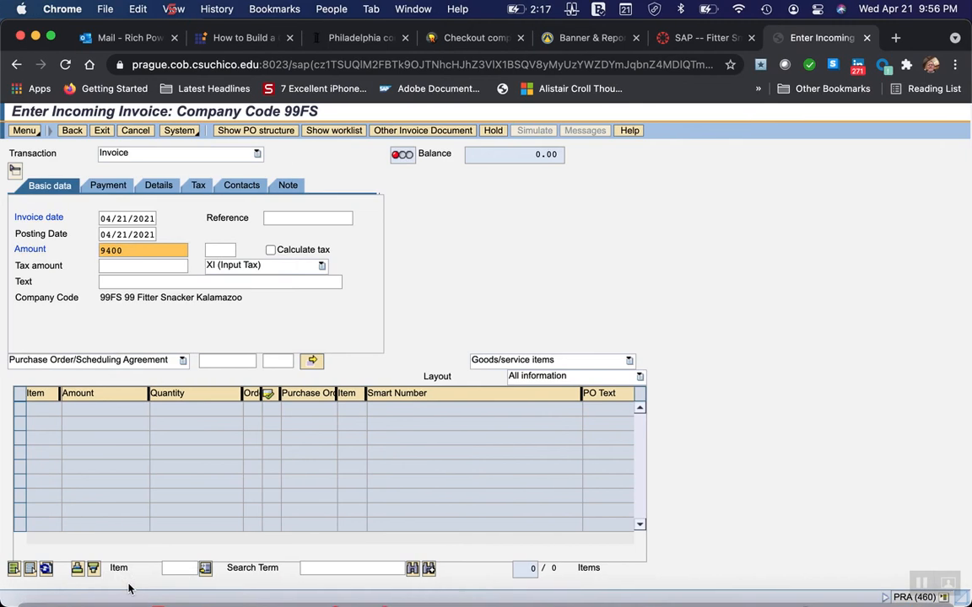
left_click(184, 361)
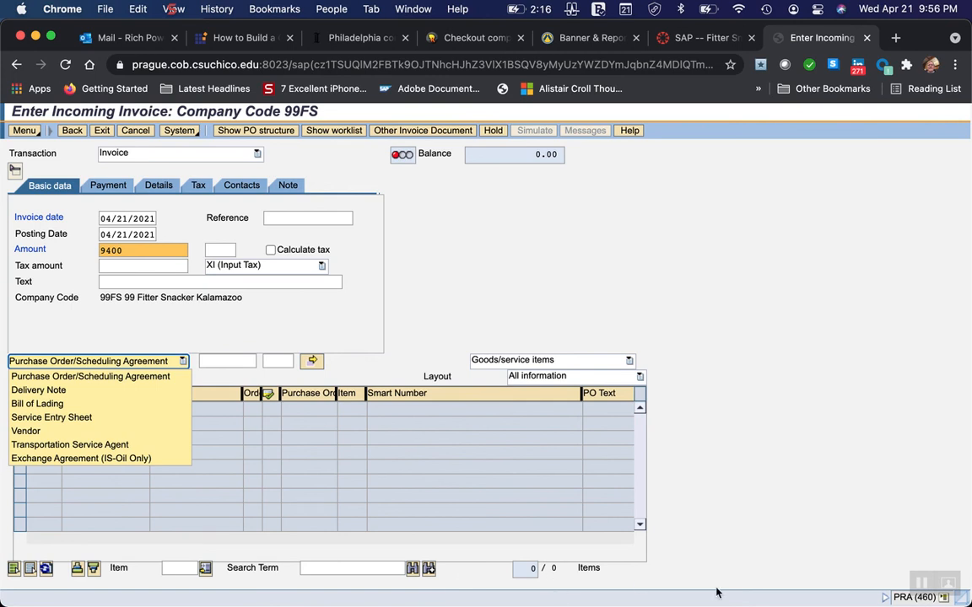
Read the Word instructions on the vendor and company code selections for finding the purchasing document, and return to Chrome.
mouse_move(757, 591)
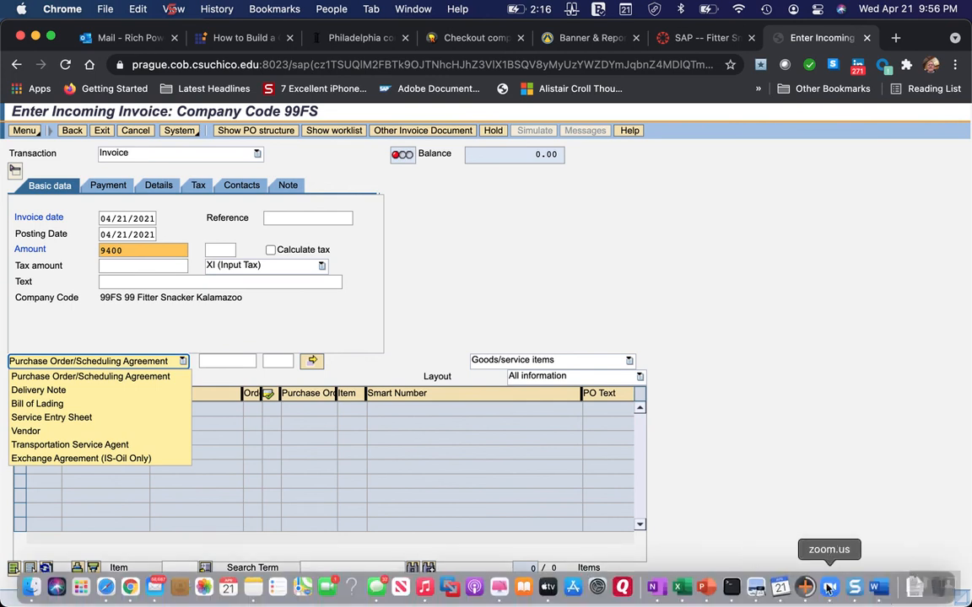
left_click(877, 591)
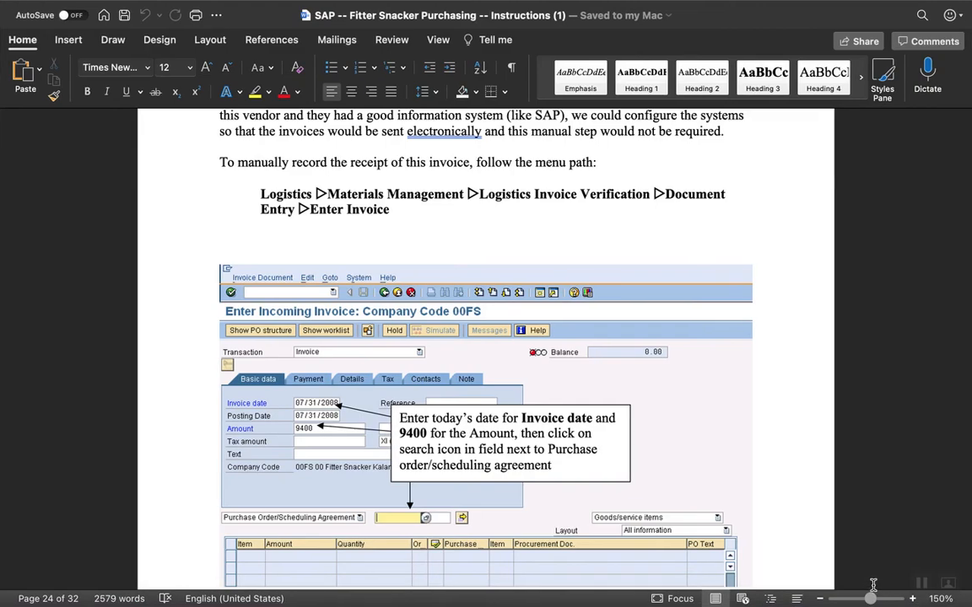
scroll(485, 501, "down", 6)
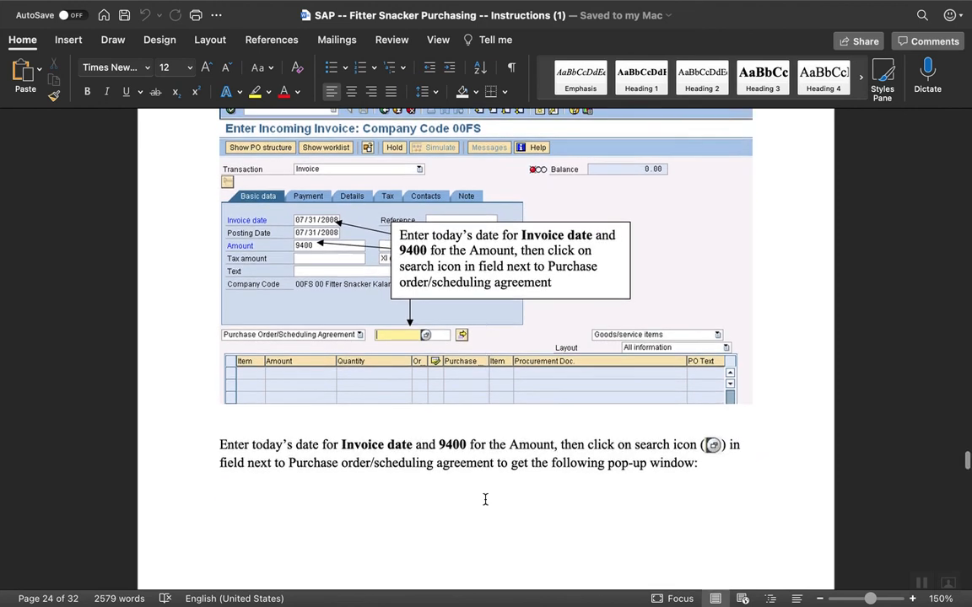
scroll(485, 500, "down", 1)
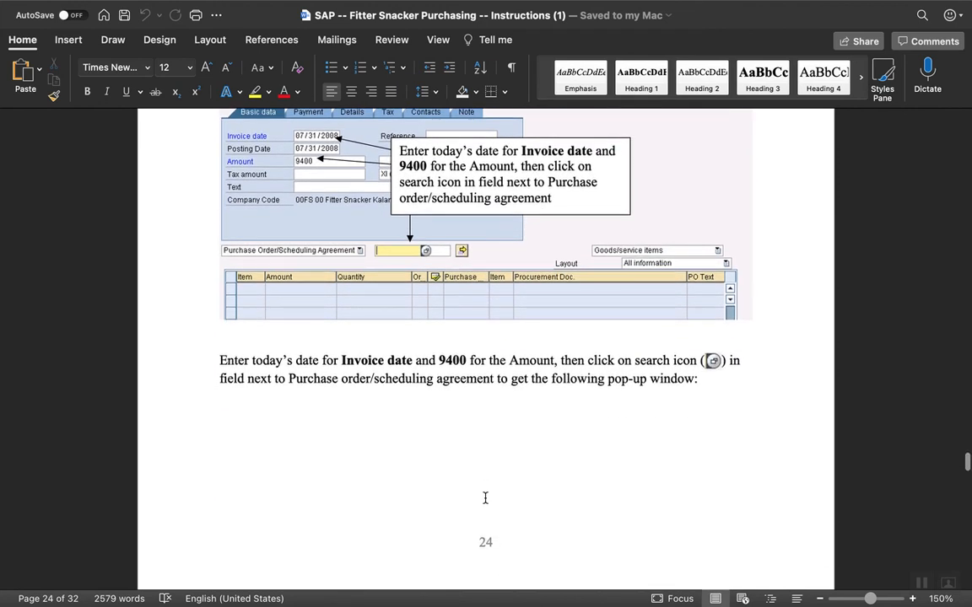
scroll(456, 458, "down", 10)
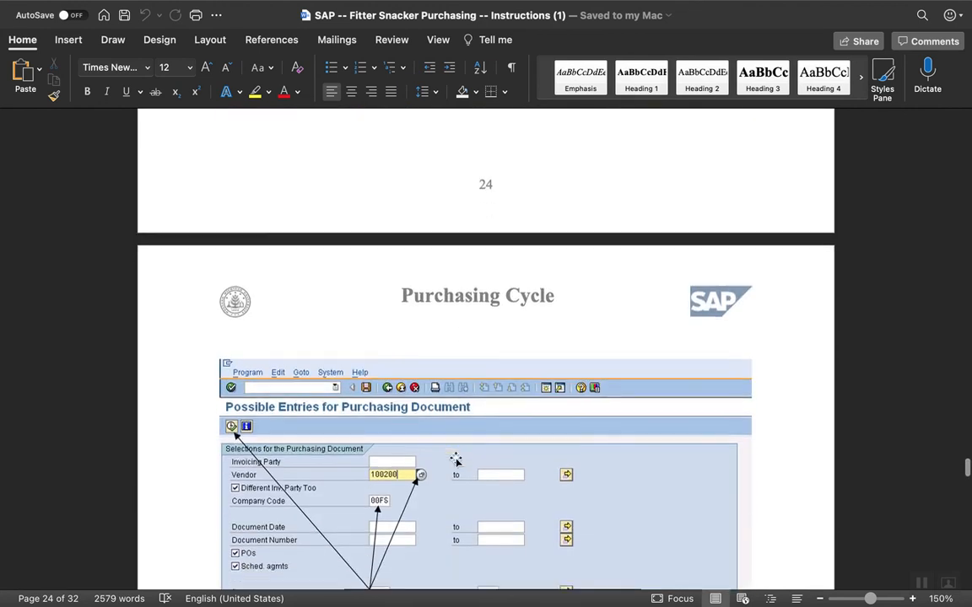
scroll(456, 460, "down", 1)
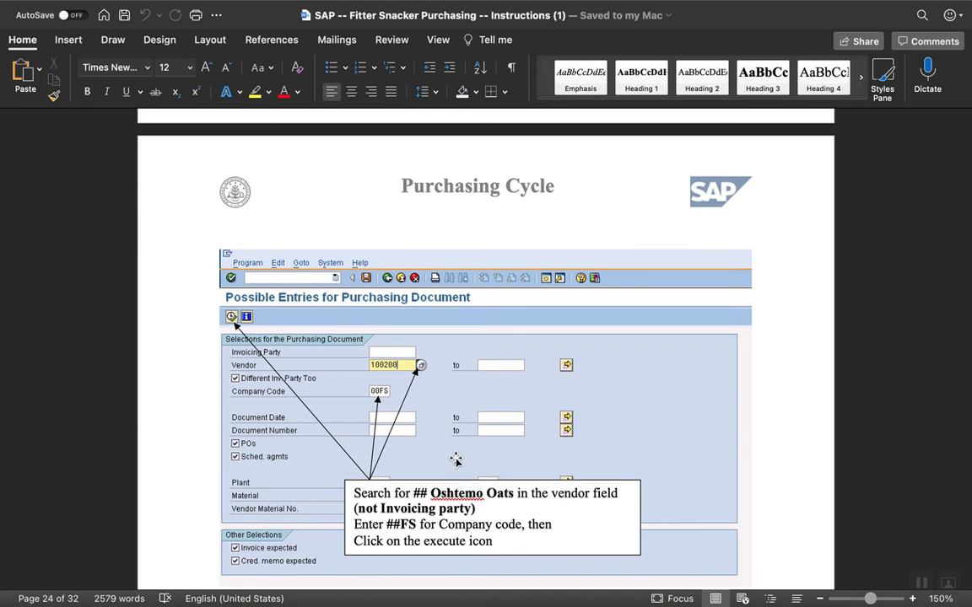
scroll(456, 460, "down", 2)
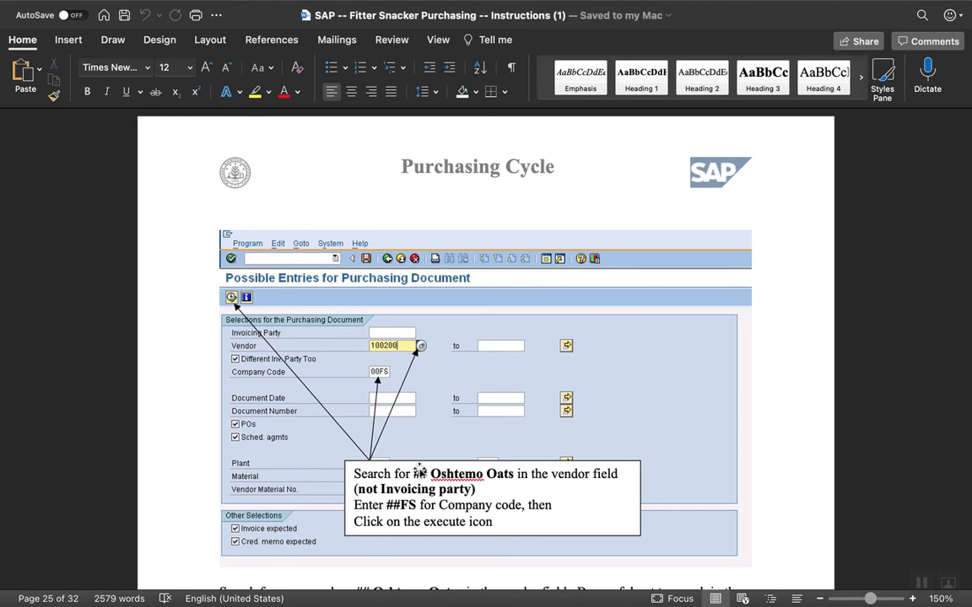
mouse_move(618, 602)
mouse_move(161, 599)
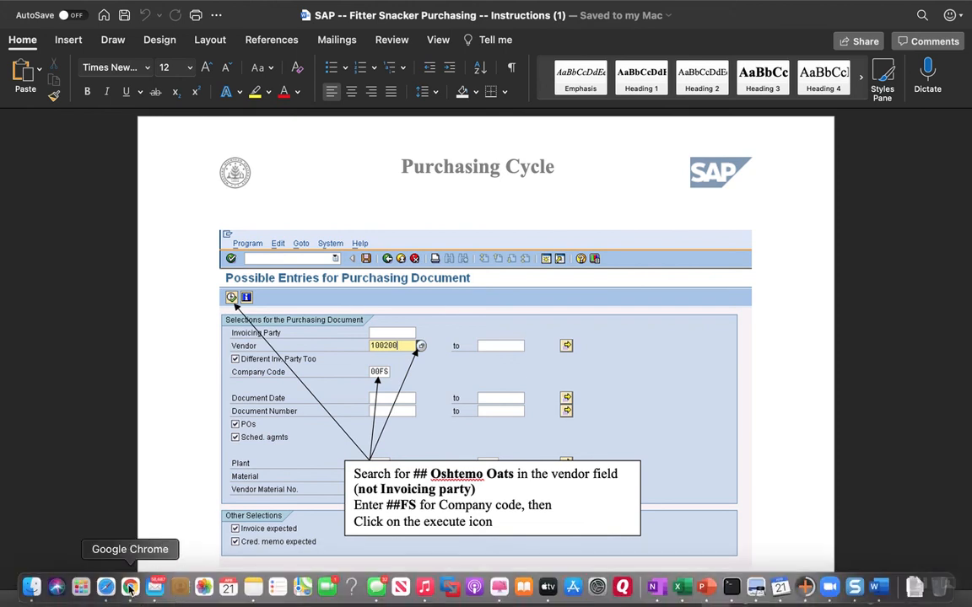
left_click(130, 588)
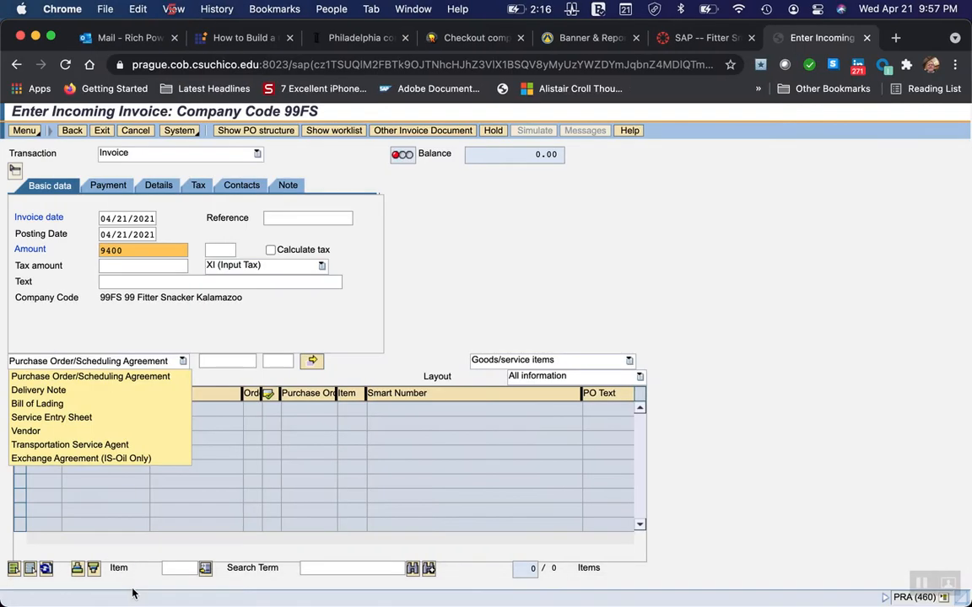
Set the incoming invoice's reference document category to Vendor.
left_click(426, 340)
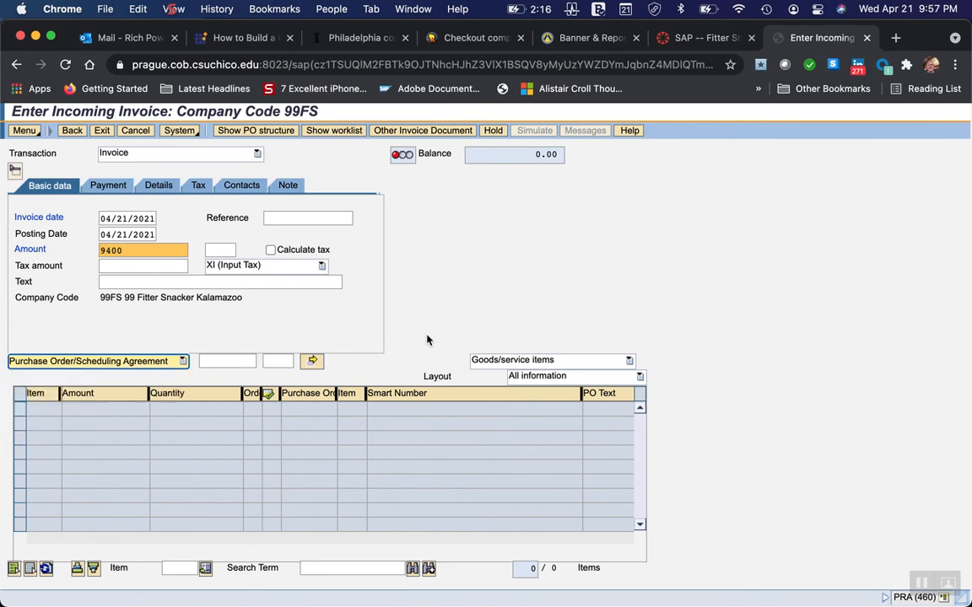
left_click(183, 361)
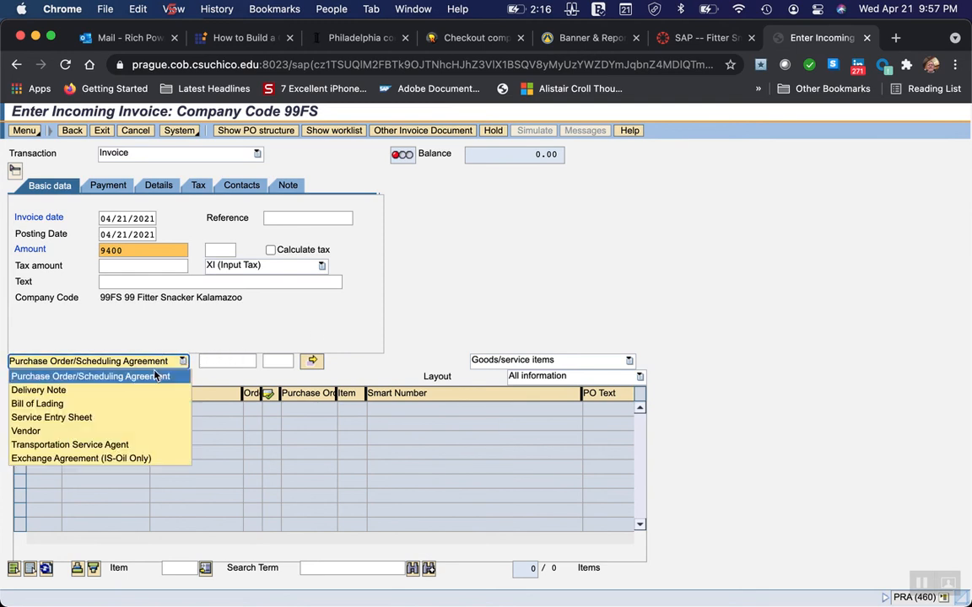
left_click(33, 432)
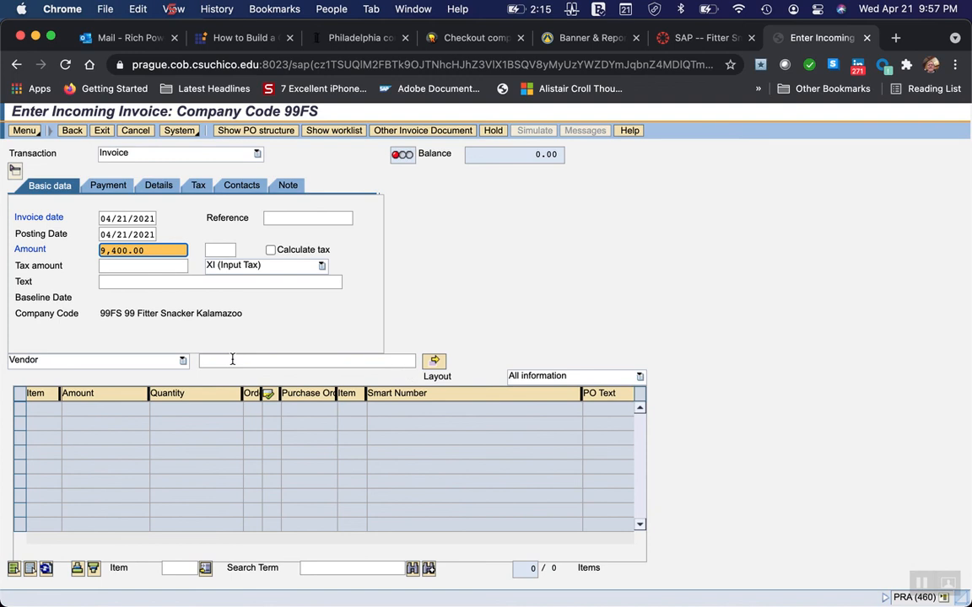
left_click(182, 361)
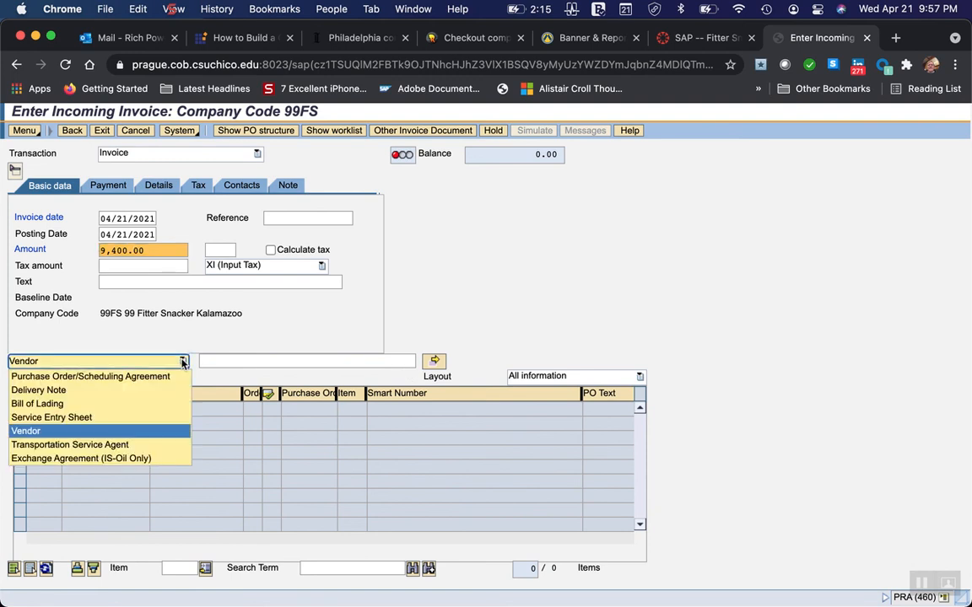
left_click(26, 432)
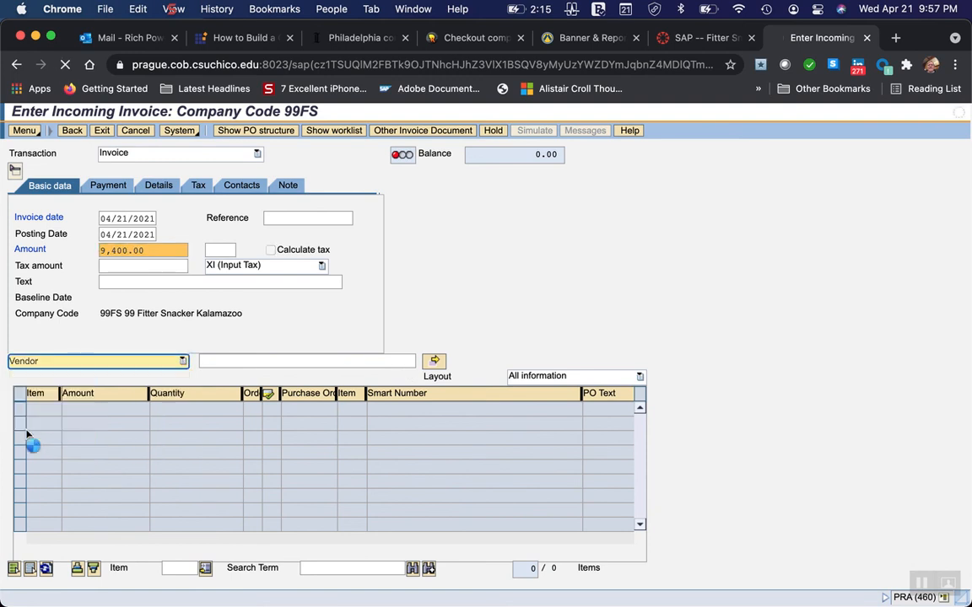
Look up vendors with the search term 99* and choose 99 Oshtemo Oats in Kalamazoo as the invoice's vendor reference.
left_click(341, 361)
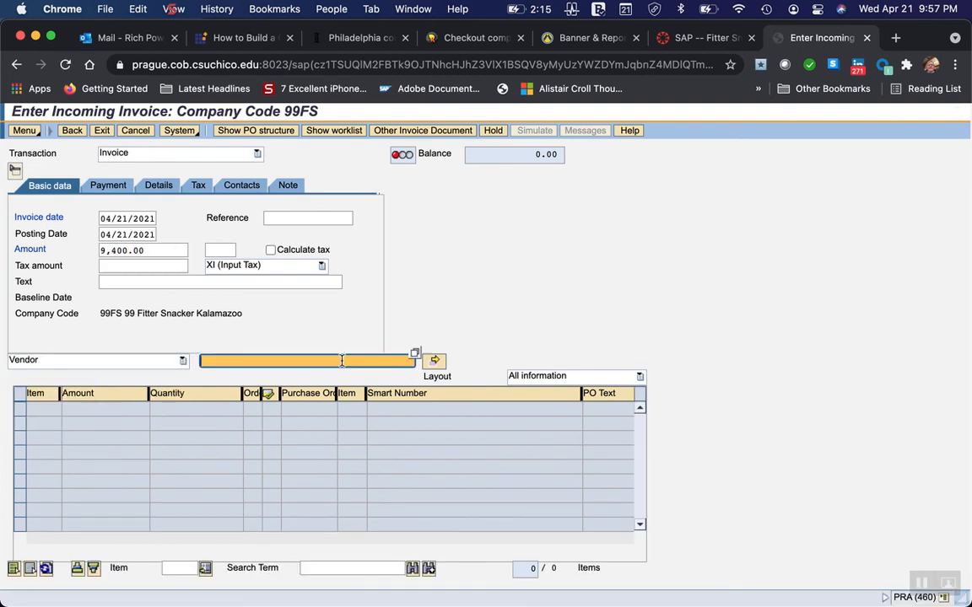
left_click(415, 354)
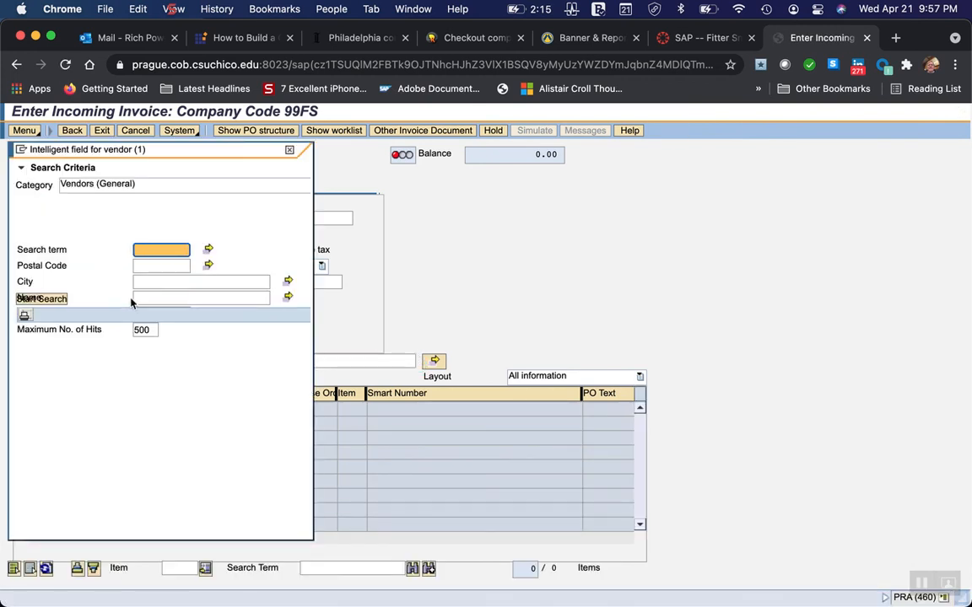
left_click(145, 251)
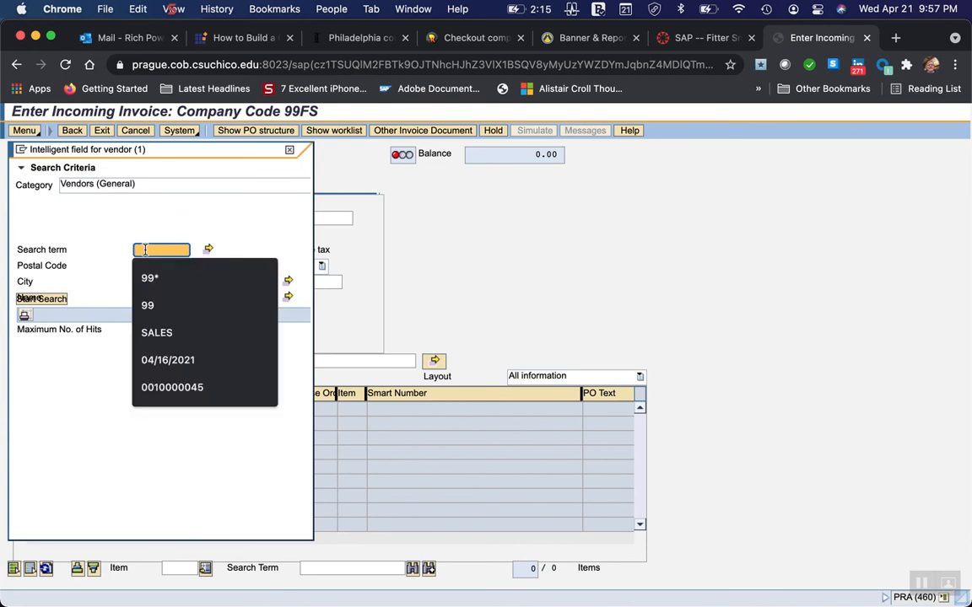
left_click(149, 279)
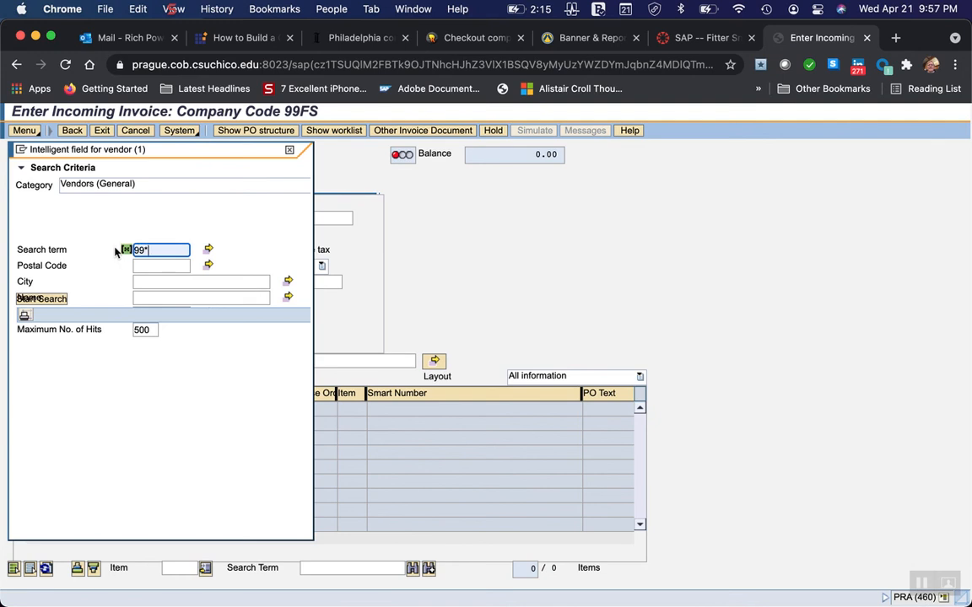
key("Return")
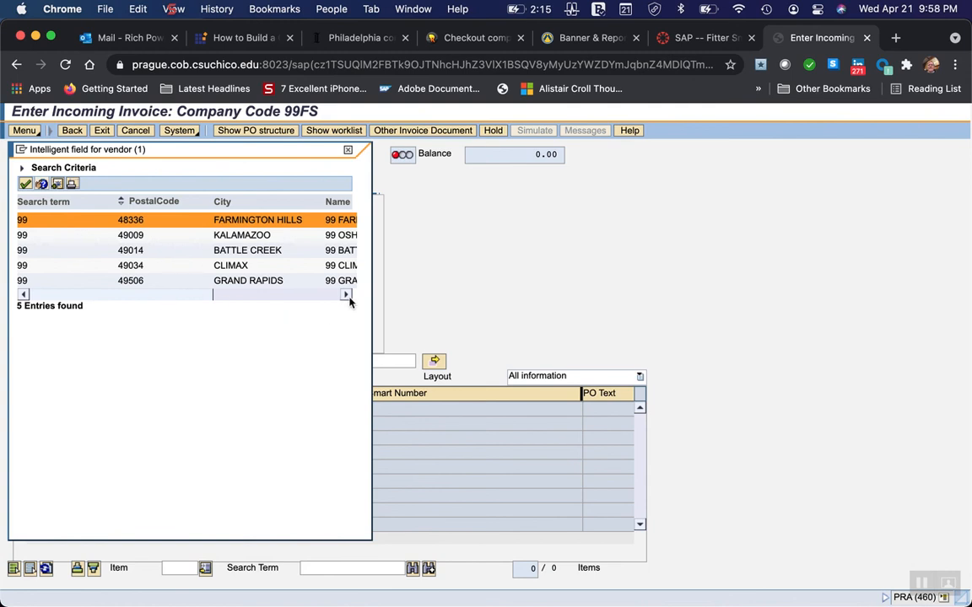
left_click_drag(346, 297, 346, 297)
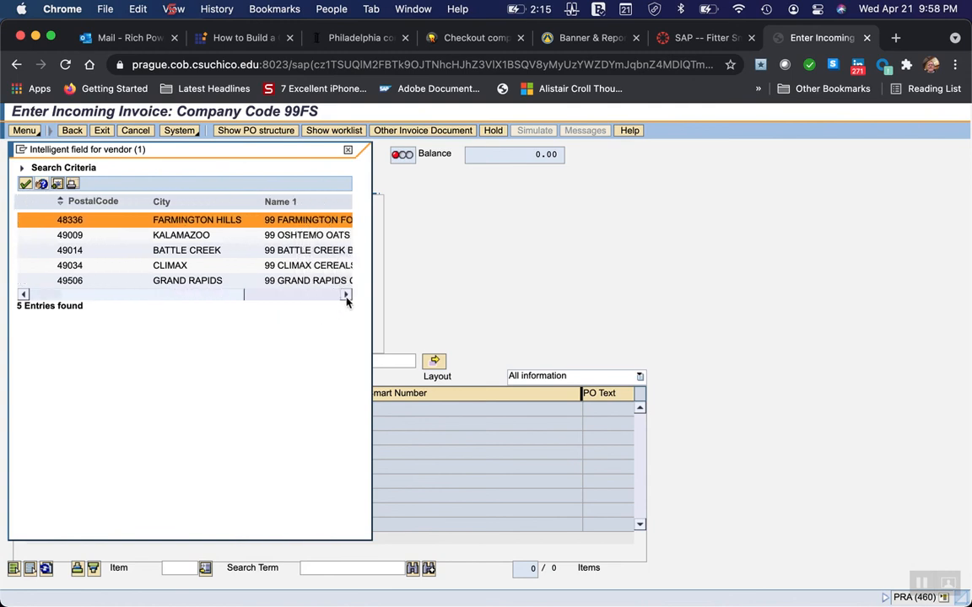
left_click(69, 236)
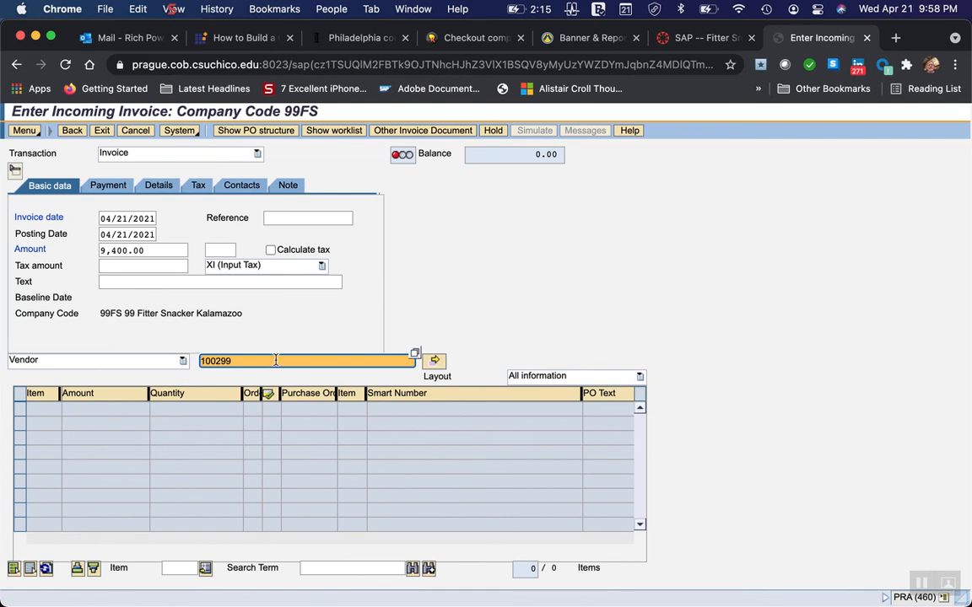
Recheck the vendor search instructions in Word, and back in Chrome submit 99 Oshtemo Oats as the invoice's vendor reference.
mouse_move(622, 602)
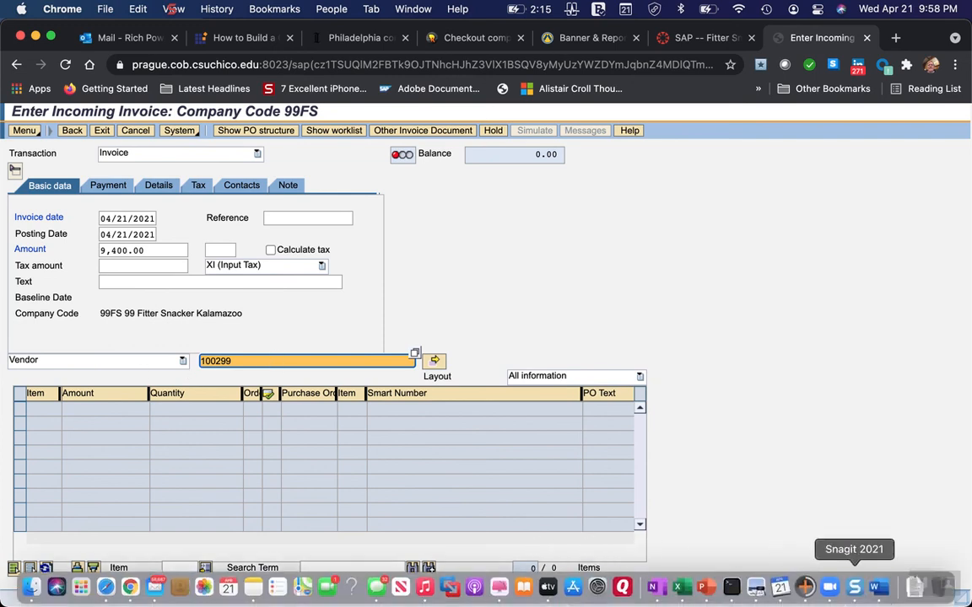
left_click(877, 587)
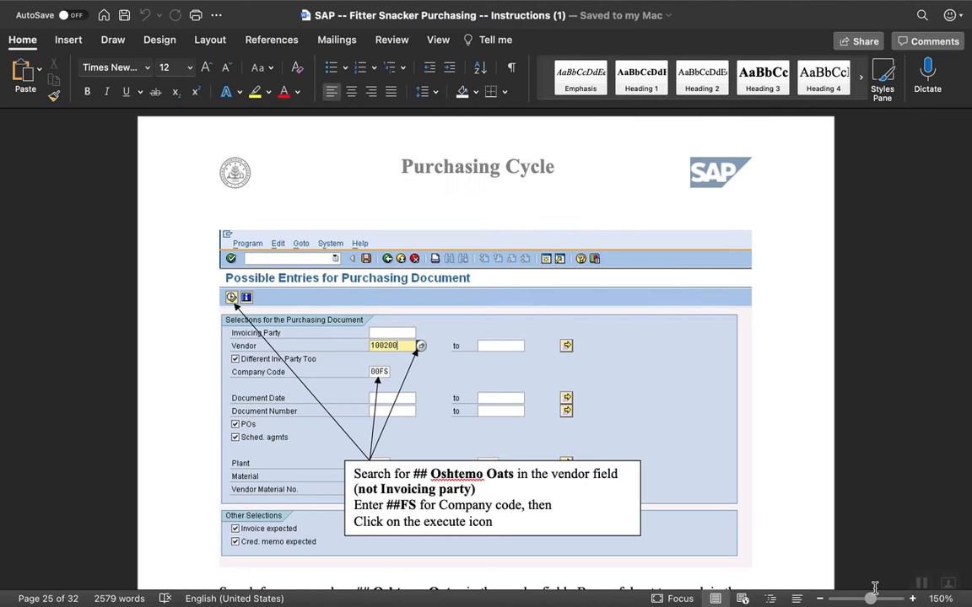
scroll(362, 506, "down", 3)
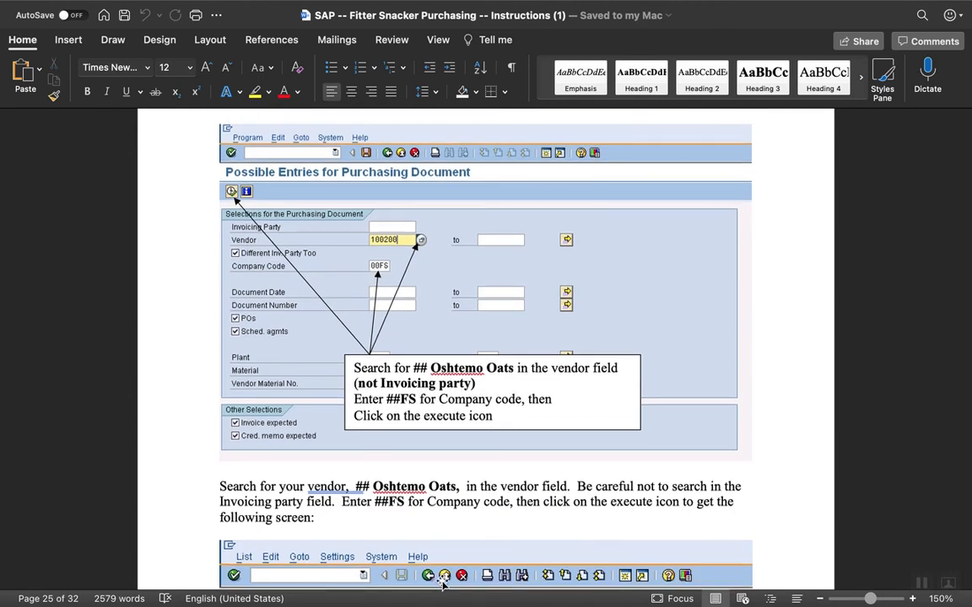
mouse_move(280, 592)
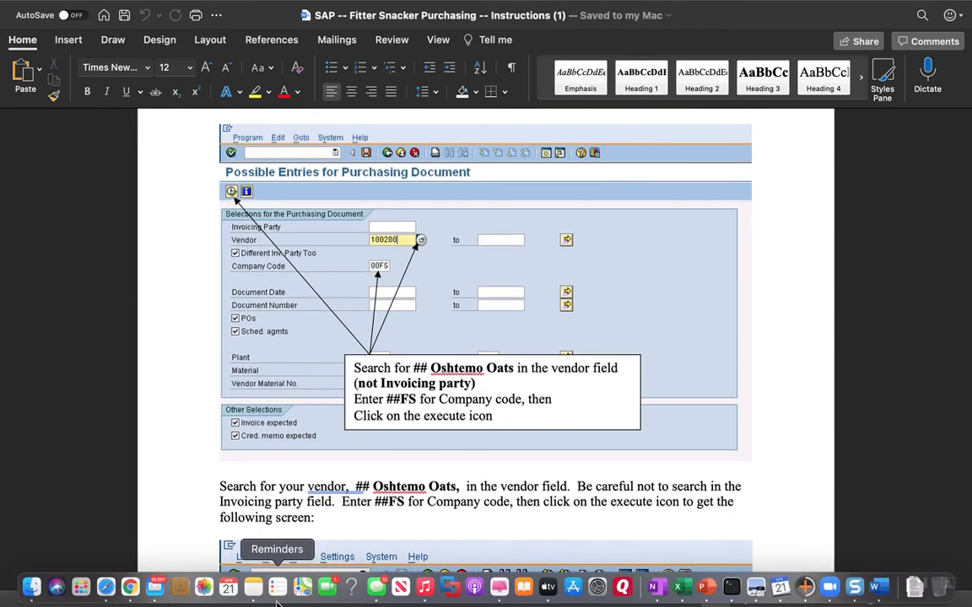
left_click(129, 589)
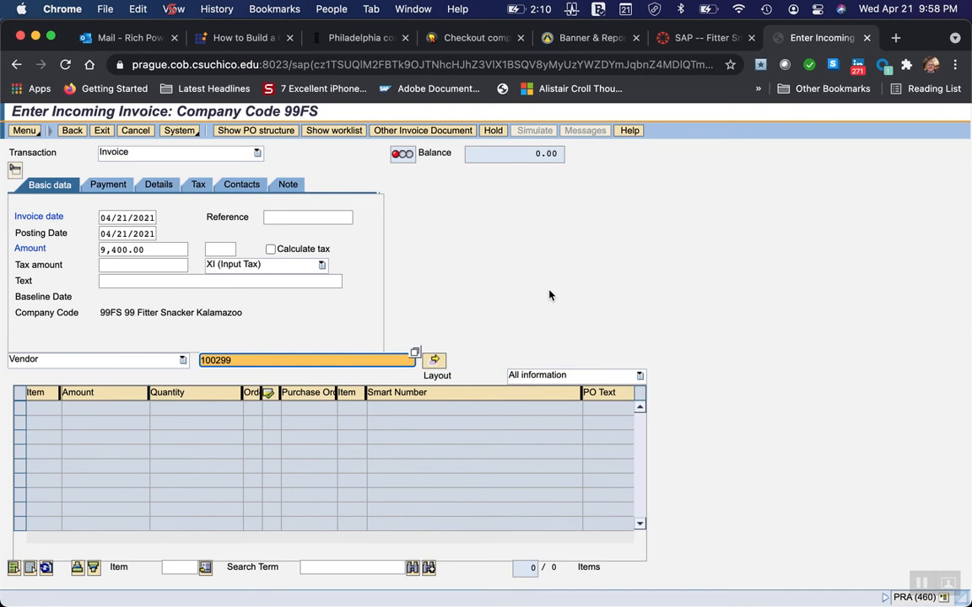
key("Return")
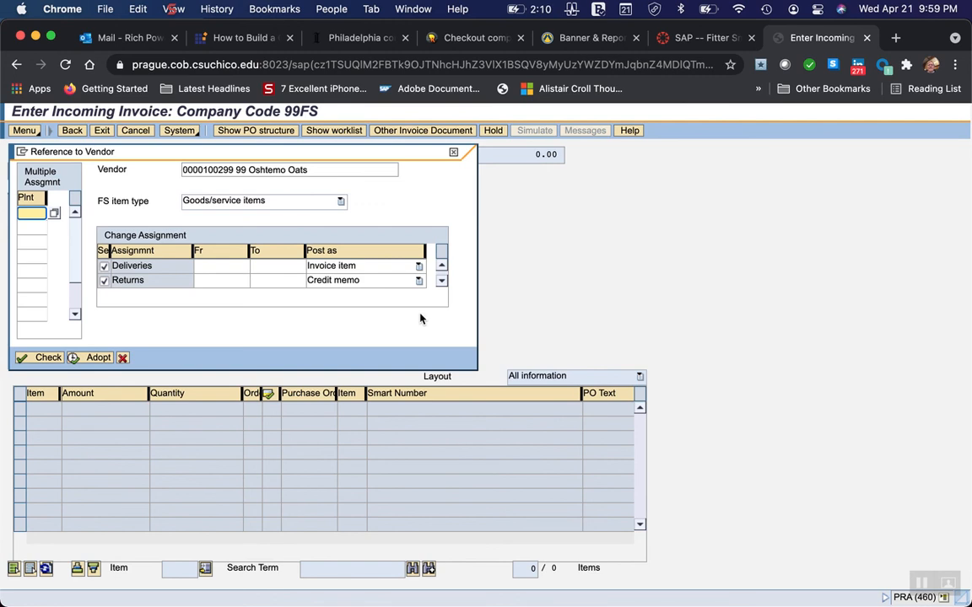
Read the Word instructions on selecting and copying the purchase order, simulating and posting the invoice, and return to Chrome.
mouse_move(622, 604)
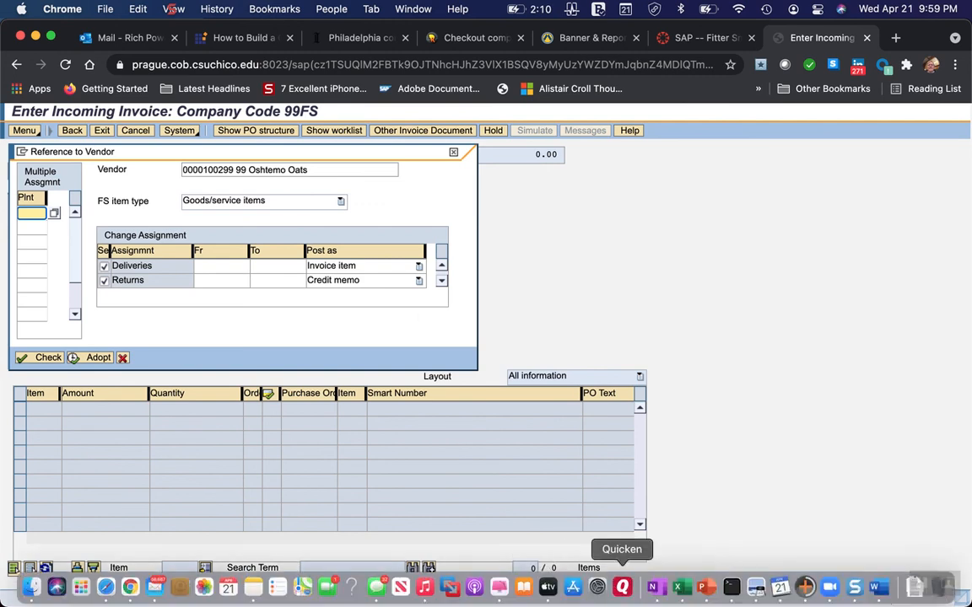
left_click(879, 588)
scroll(404, 497, "down", 5)
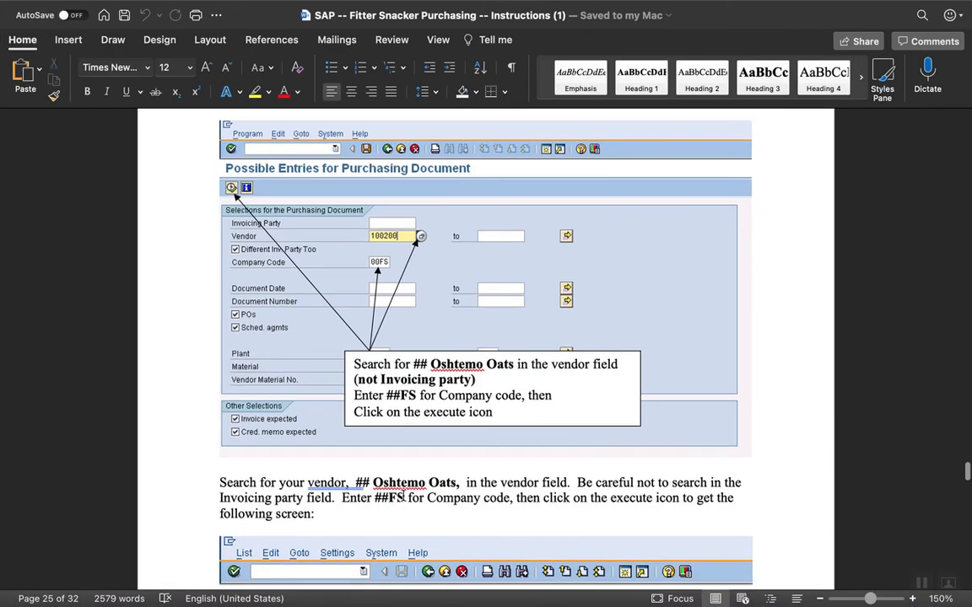
scroll(404, 497, "down", 5)
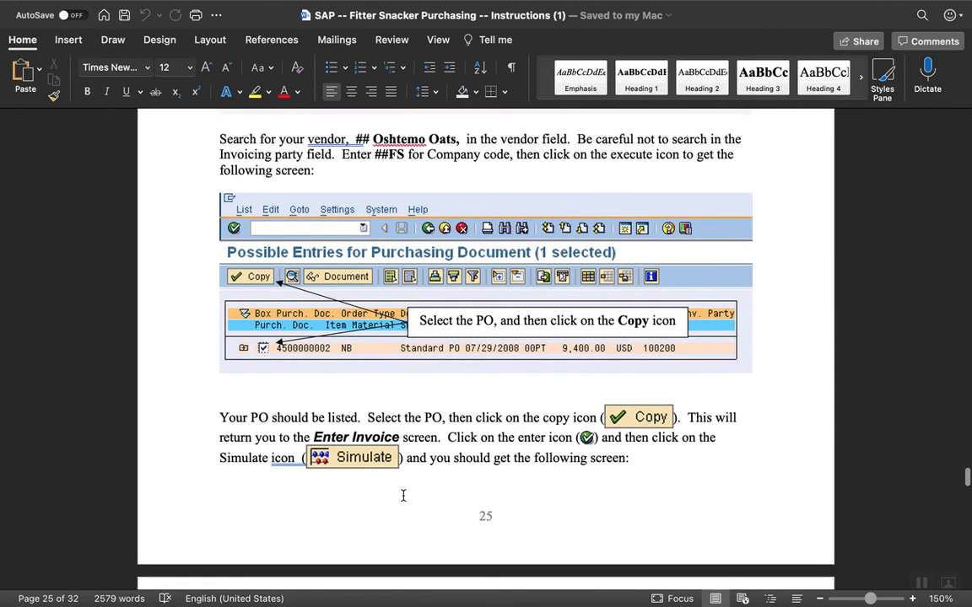
scroll(403, 498, "down", 7)
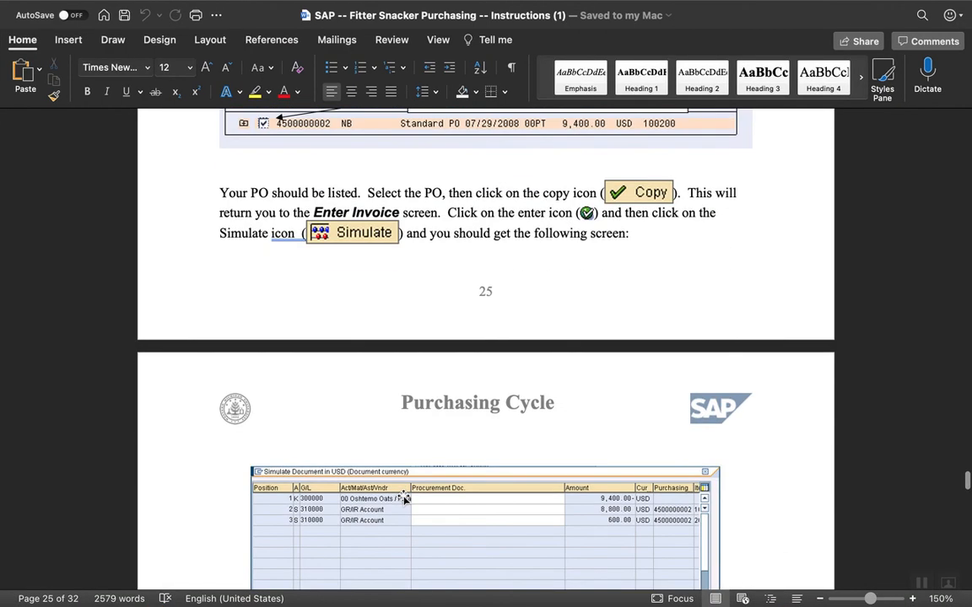
scroll(404, 499, "up", 1)
scroll(403, 498, "down", 5)
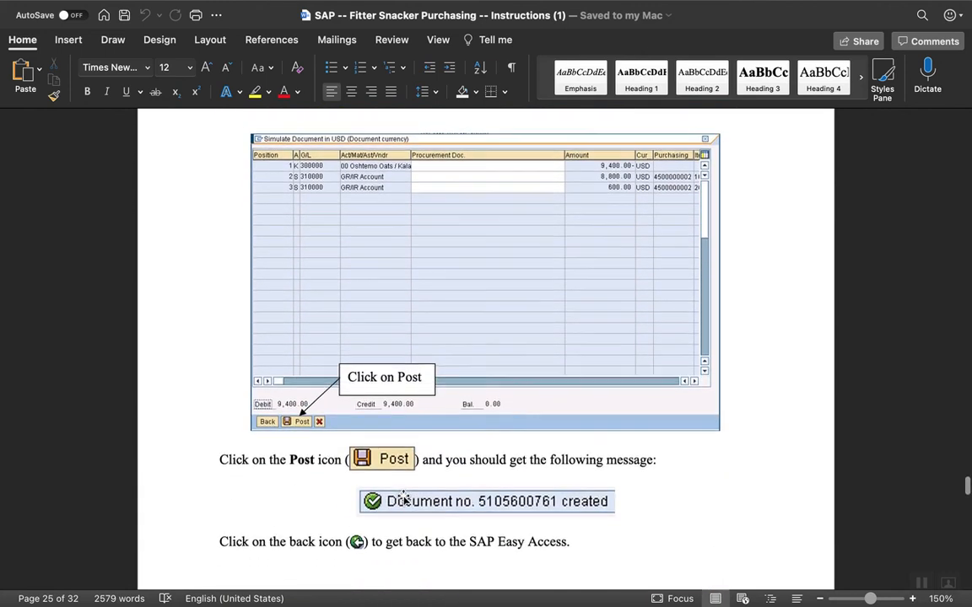
scroll(403, 501, "down", 4)
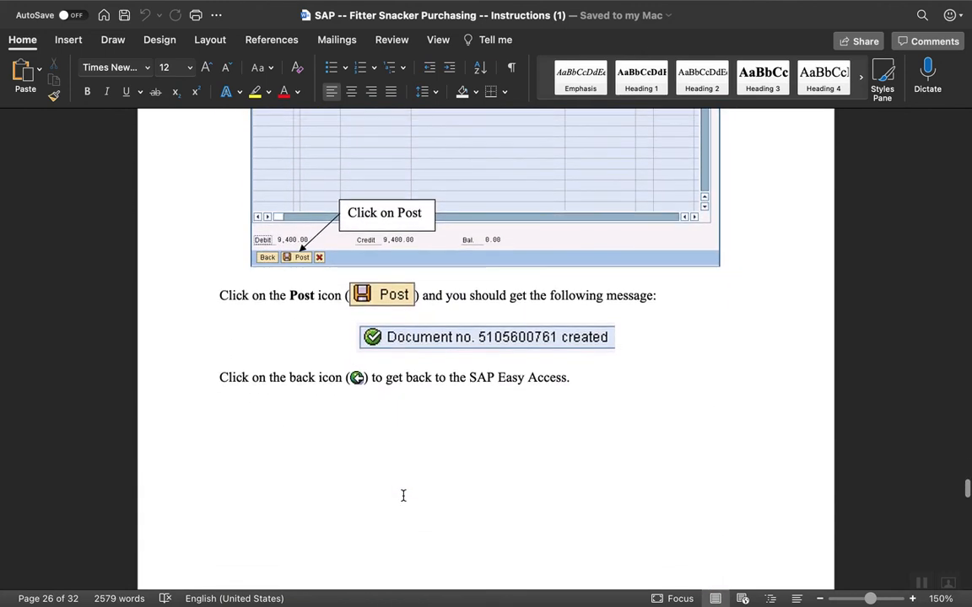
scroll(404, 497, "down", 7)
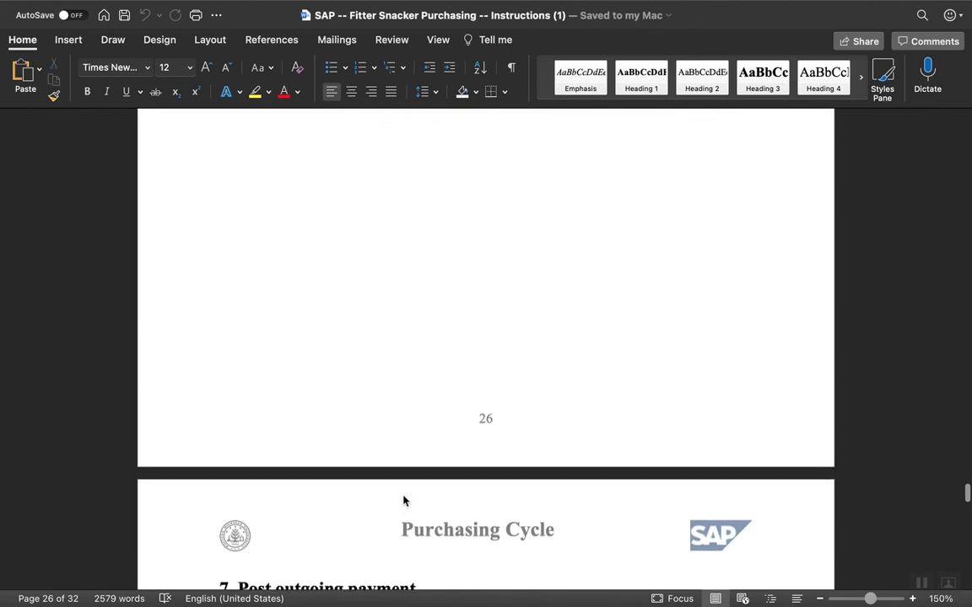
scroll(403, 499, "up", 20)
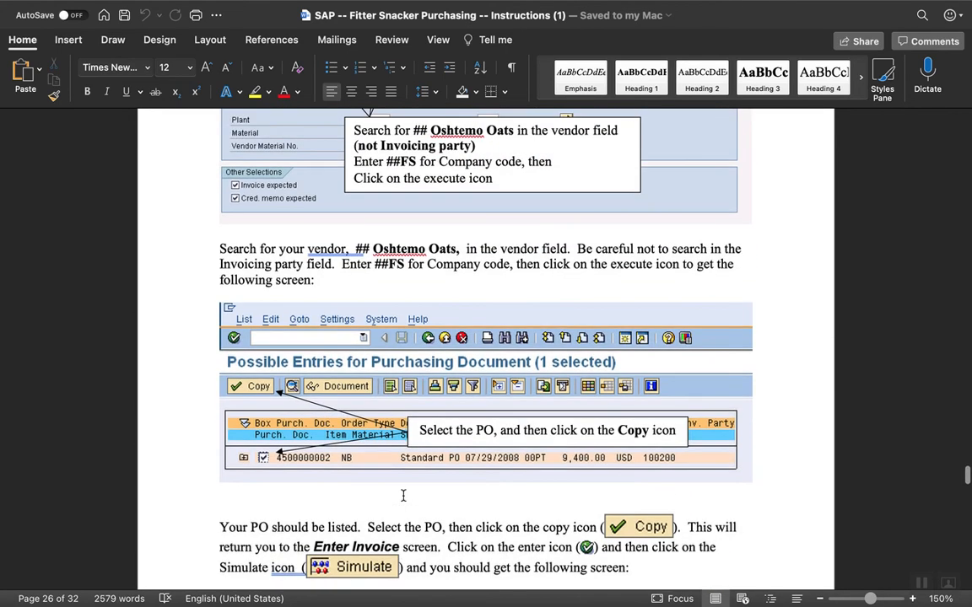
scroll(404, 498, "up", 3)
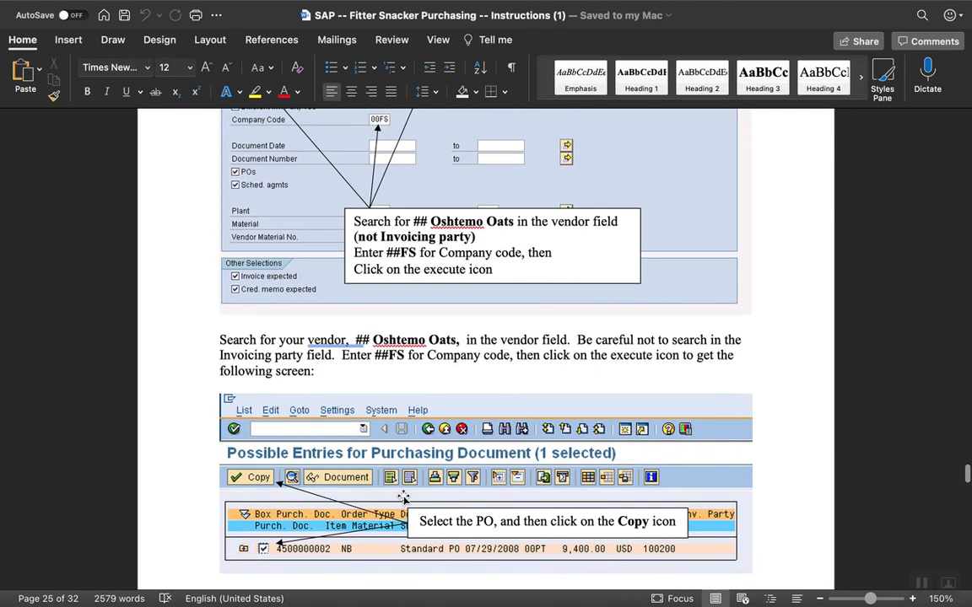
scroll(404, 498, "down", 5)
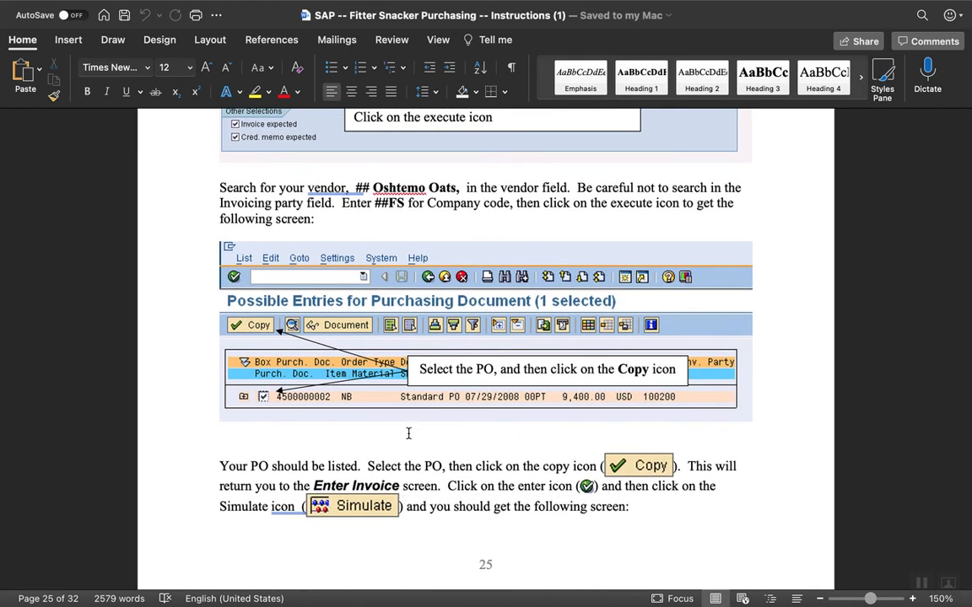
scroll(409, 442, "up", 12)
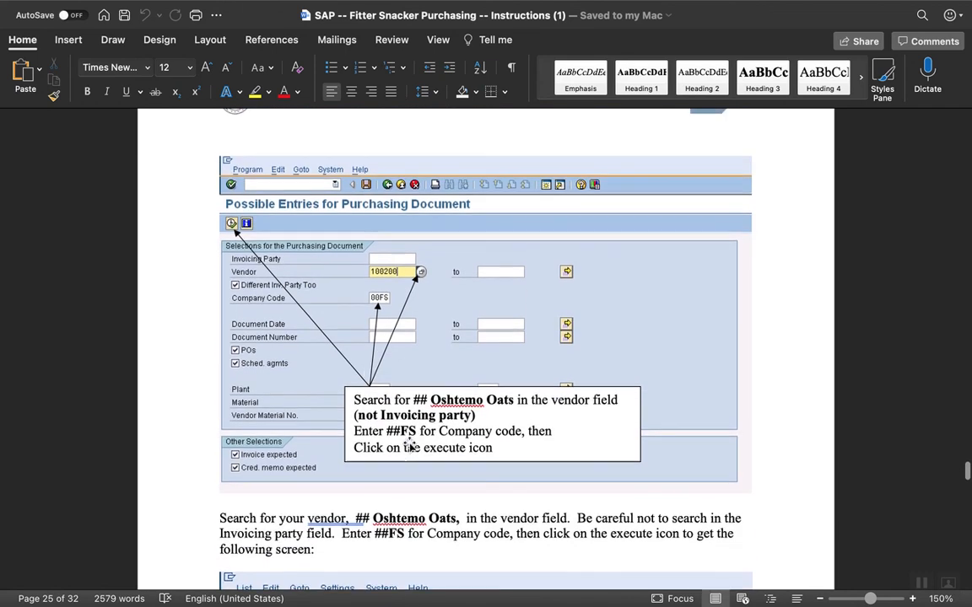
scroll(409, 445, "down", 5)
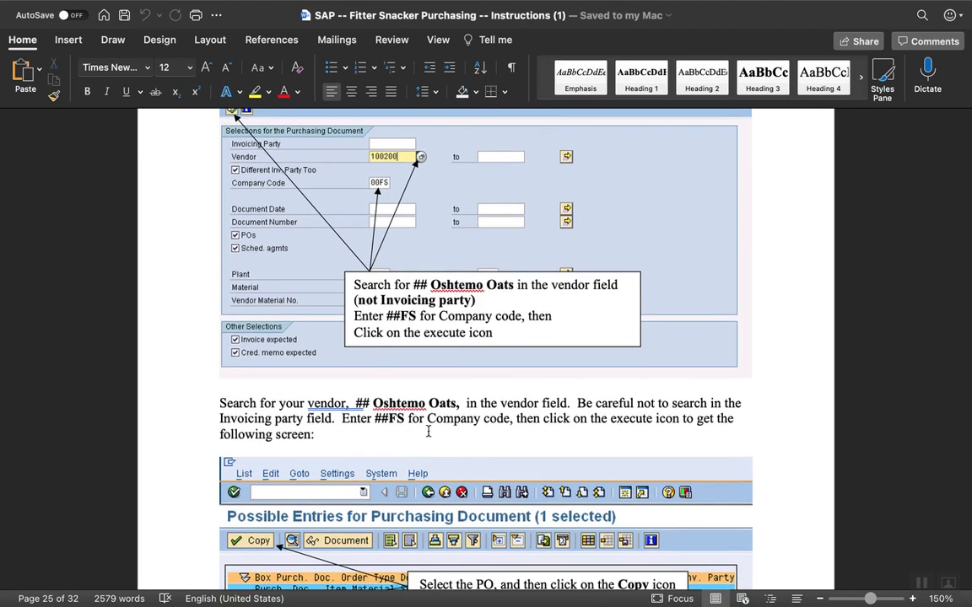
scroll(472, 441, "down", 5)
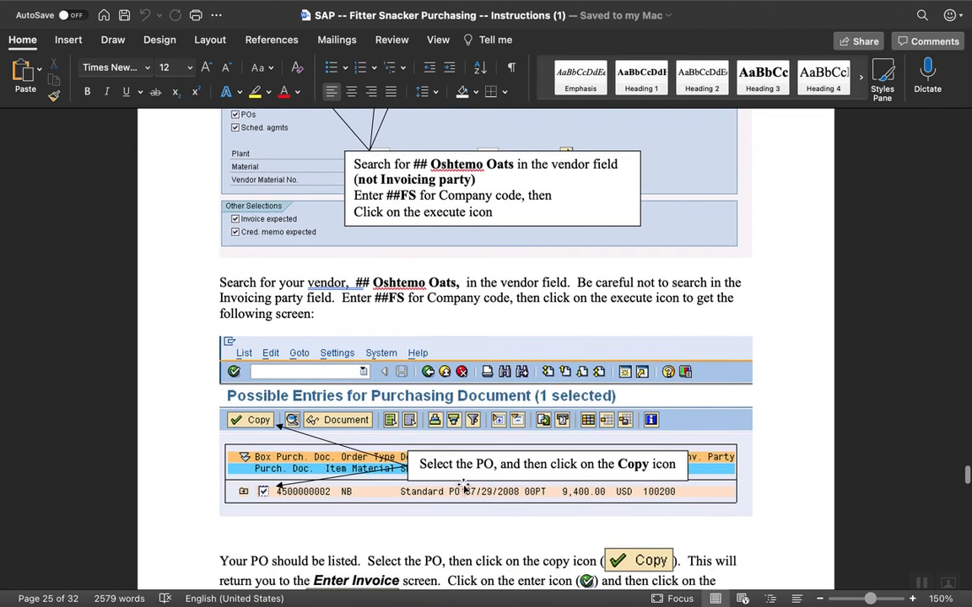
scroll(464, 488, "down", 2)
mouse_move(590, 603)
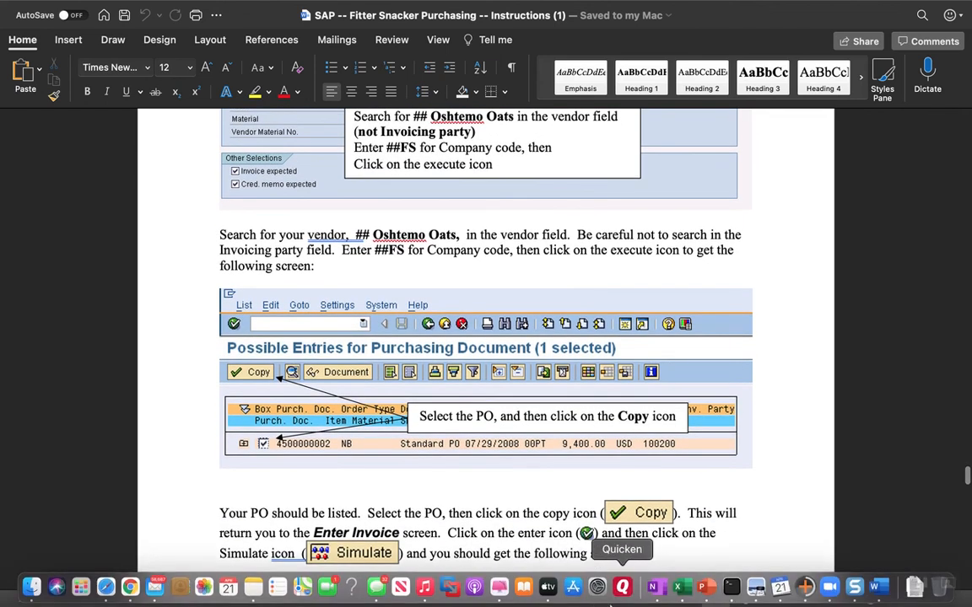
left_click(129, 588)
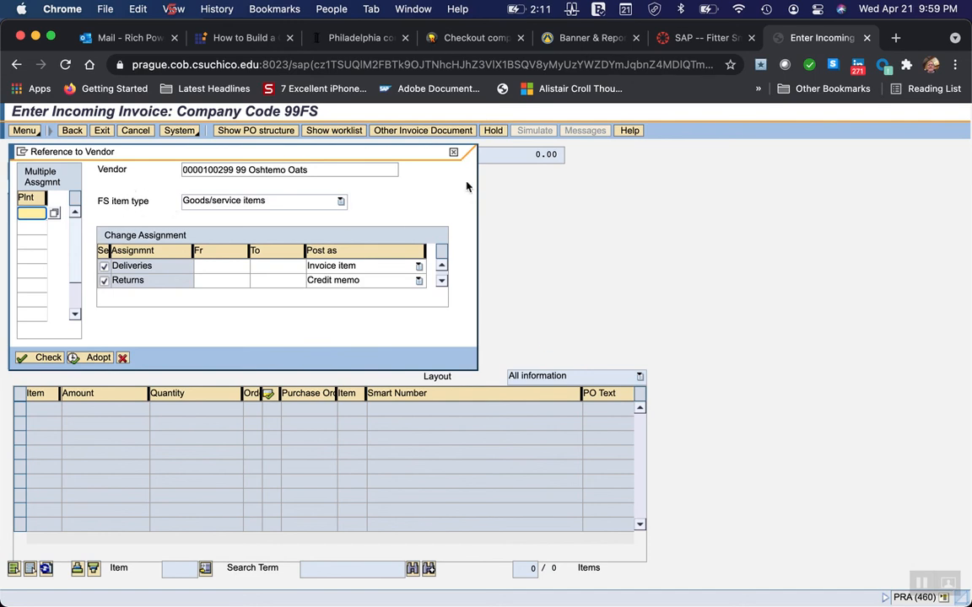
Dismiss the vendor reference dialog and set the invoice's reference document category to Purchase Order/Scheduling Agreement.
left_click(455, 155)
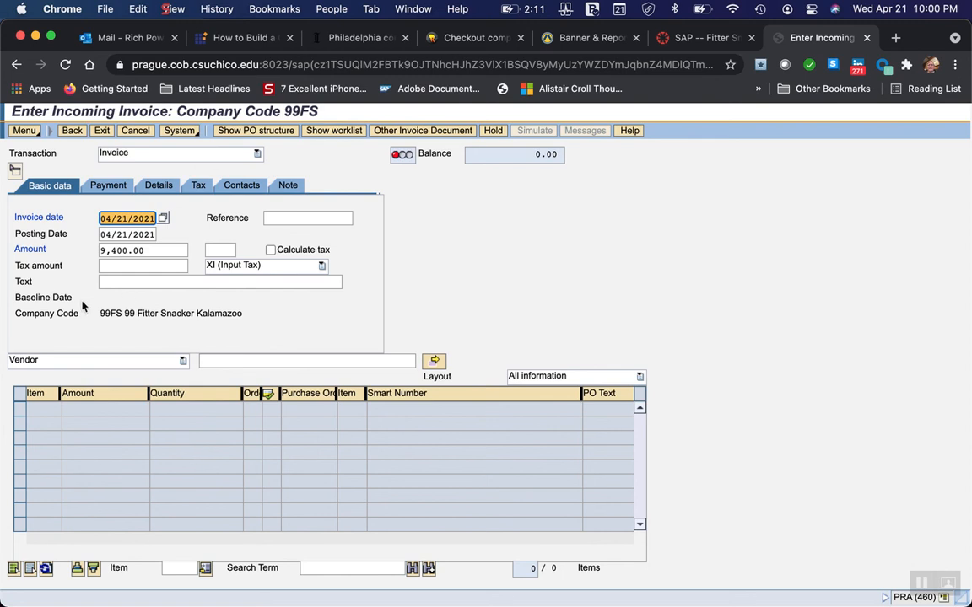
left_click(183, 361)
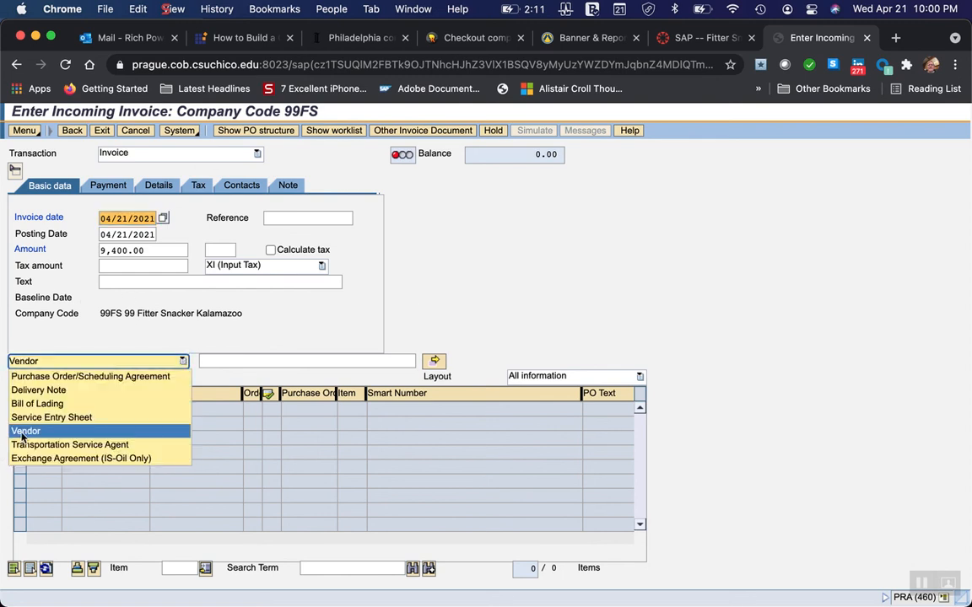
left_click(48, 378)
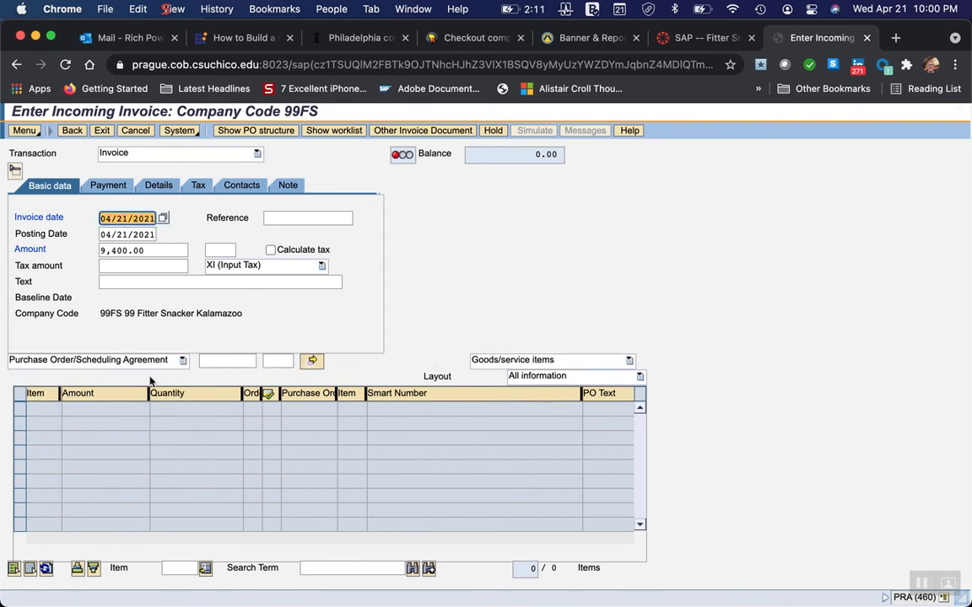
Enter the purchase order number as the invoice's reference and load its line items.
left_click(204, 360)
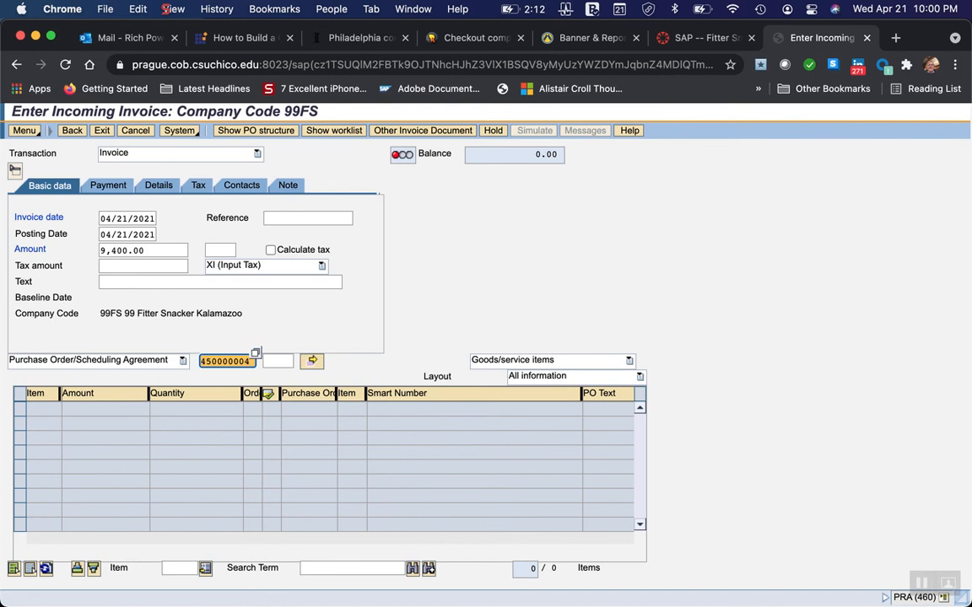
type("1")
key("Return")
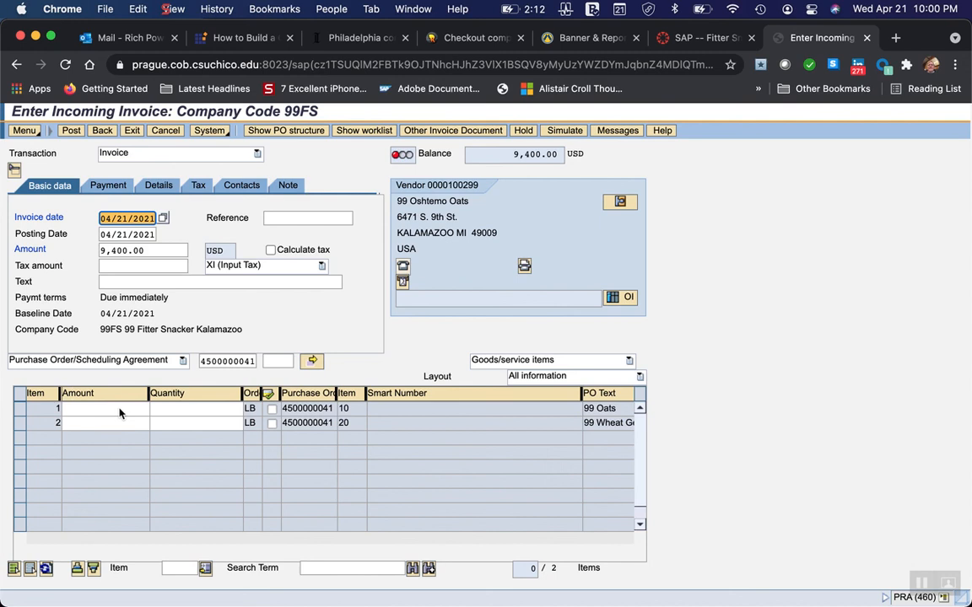
Select line items 1 and 2 of the incoming invoice and try to post it.
left_click(20, 411)
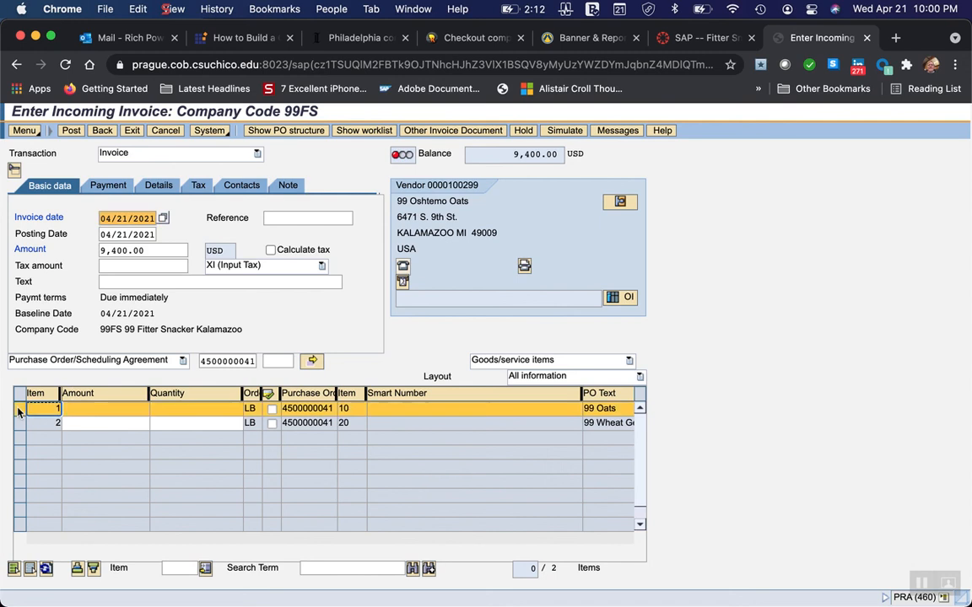
left_click(18, 424)
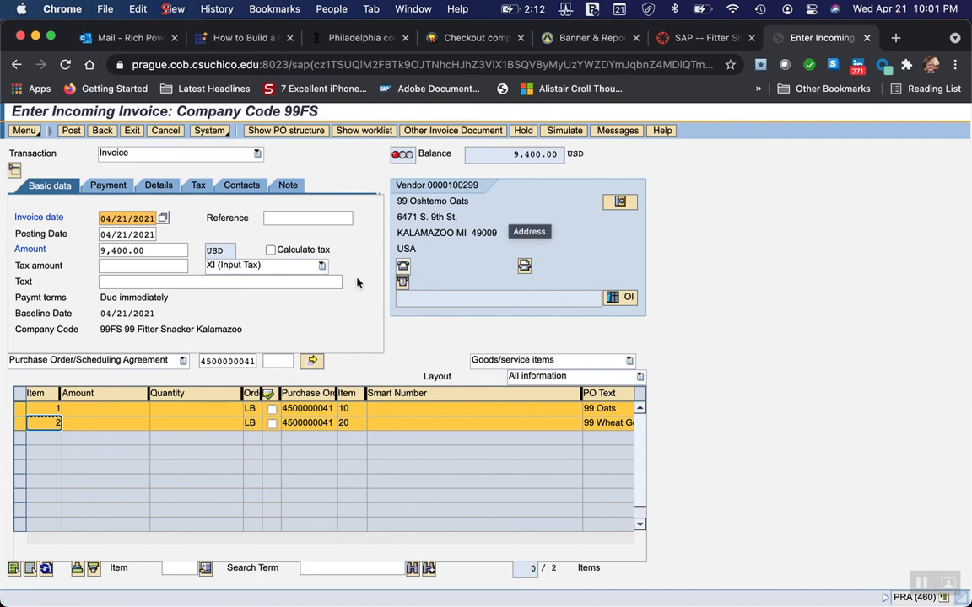
left_click(72, 133)
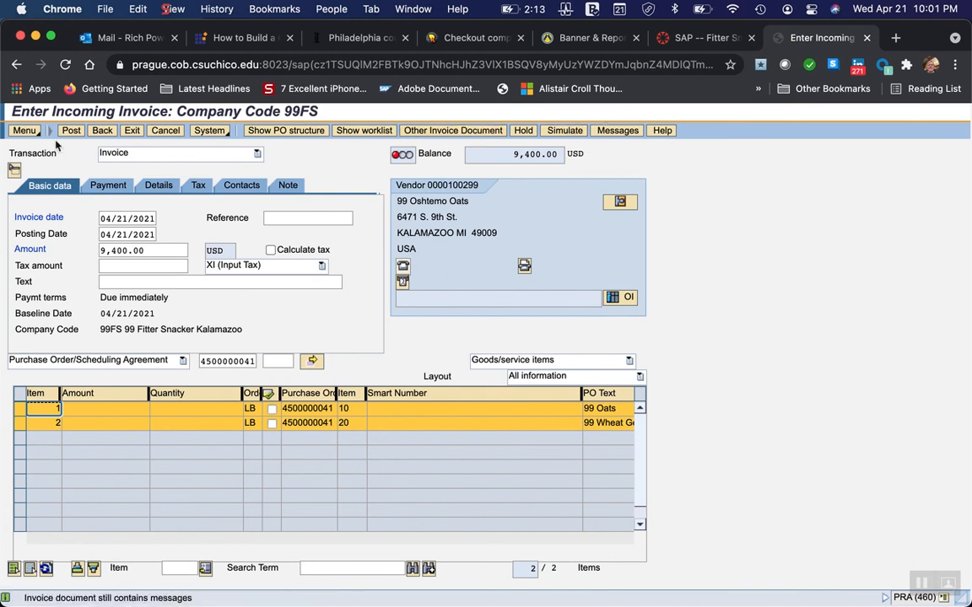
Review the invoice's verification log, including the message's origin, and close it.
left_click(617, 131)
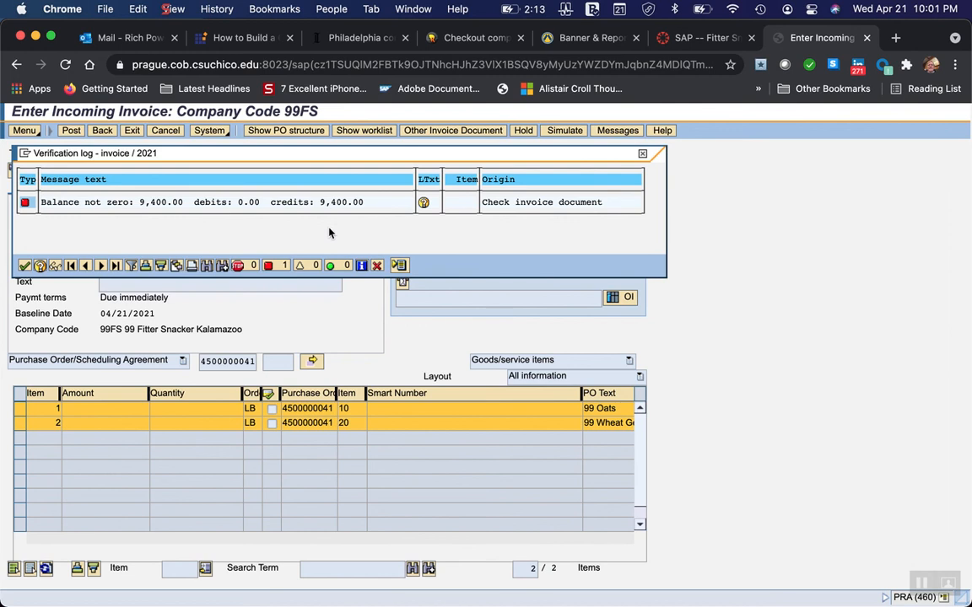
left_click(495, 204)
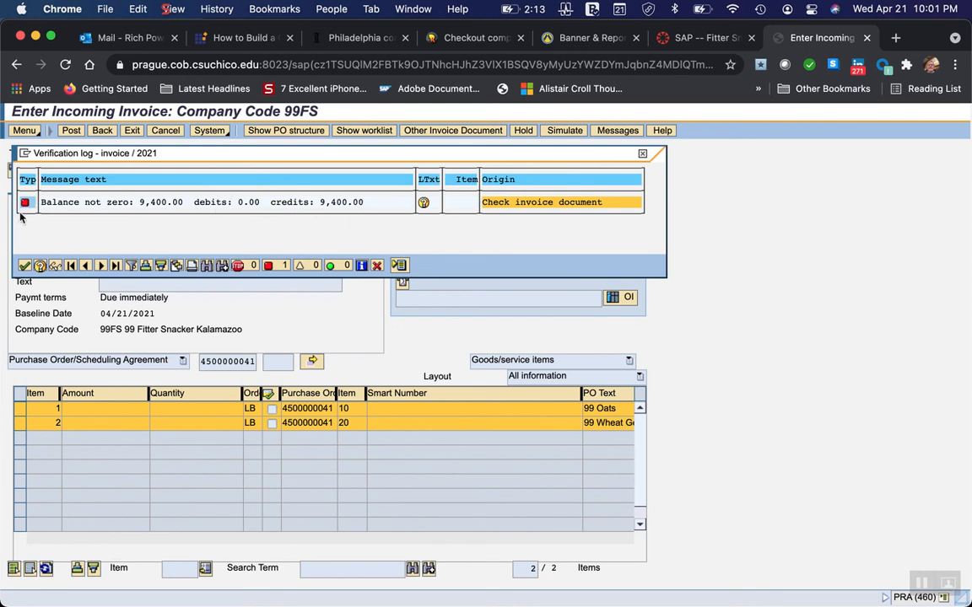
left_click(24, 264)
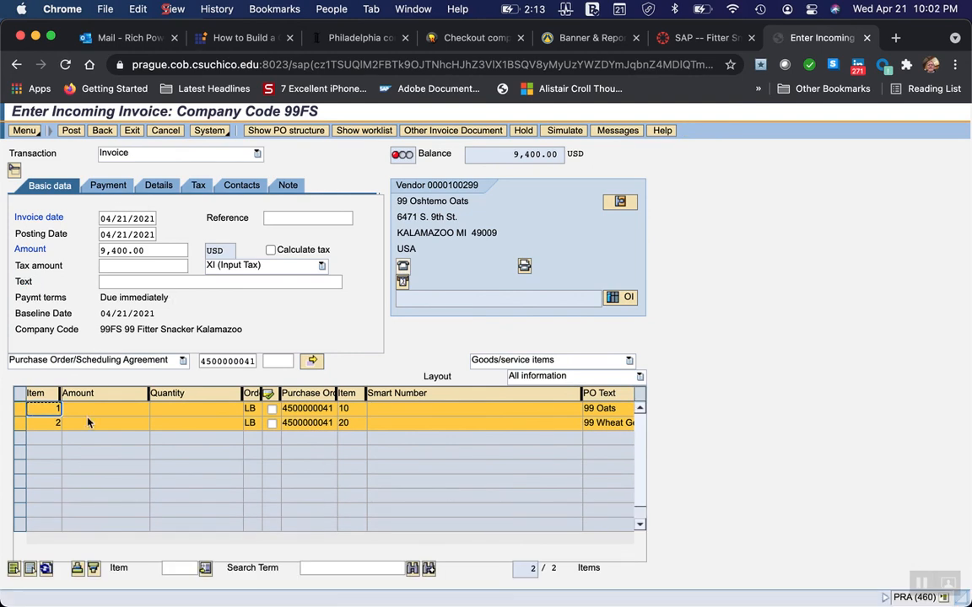
Deselect and reselect line item 1, keeping item 2 selected, and try to post the invoice again.
left_click(19, 411)
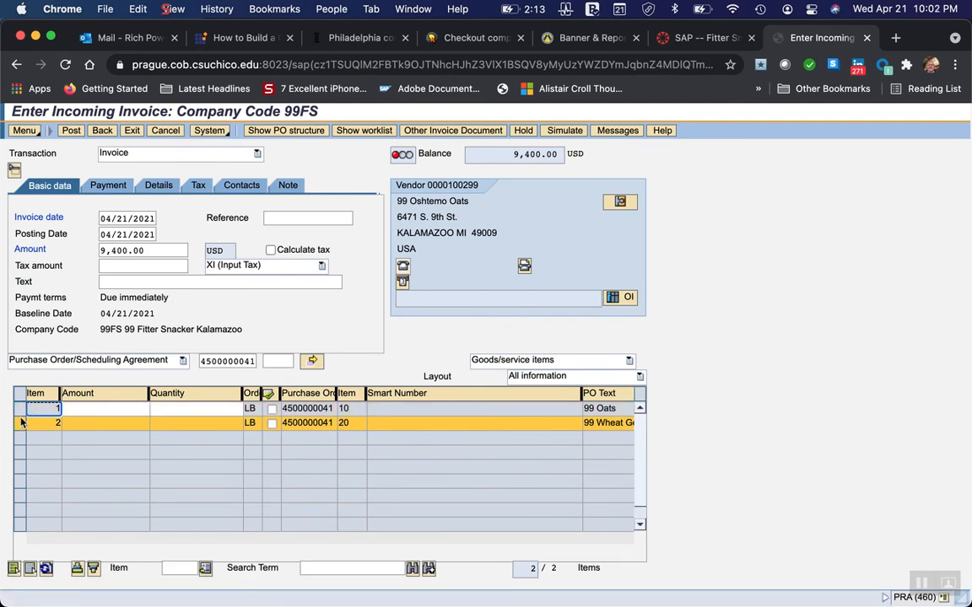
left_click(20, 409)
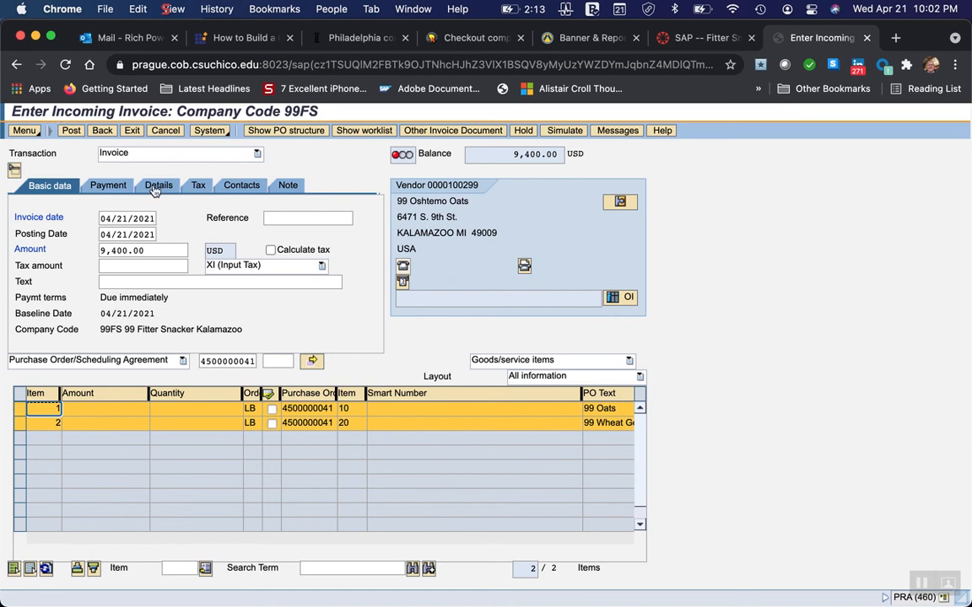
left_click(72, 132)
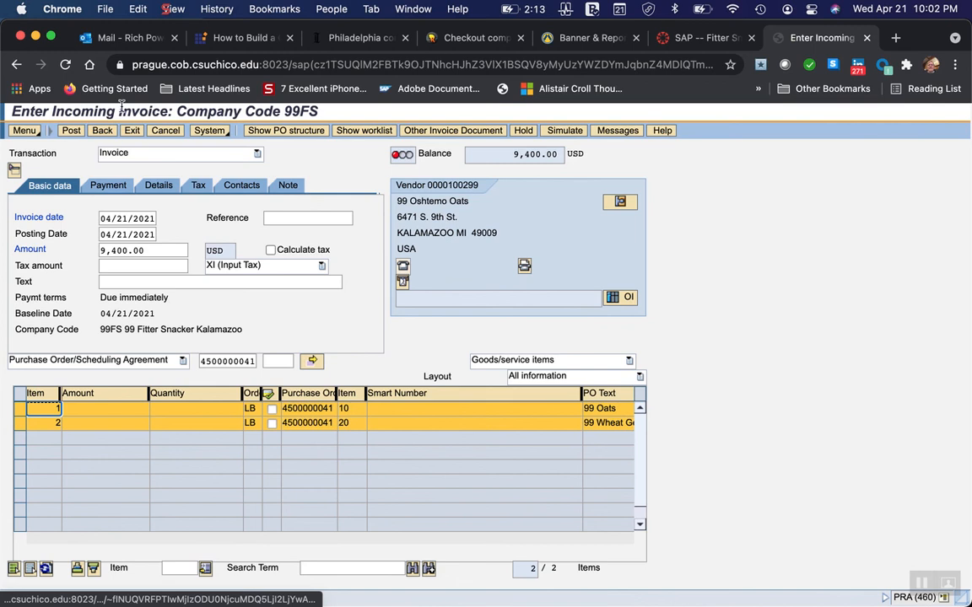
Examine the invoice's verification log again, request the message's long text, toggle the error message filter, and close the log.
left_click(612, 132)
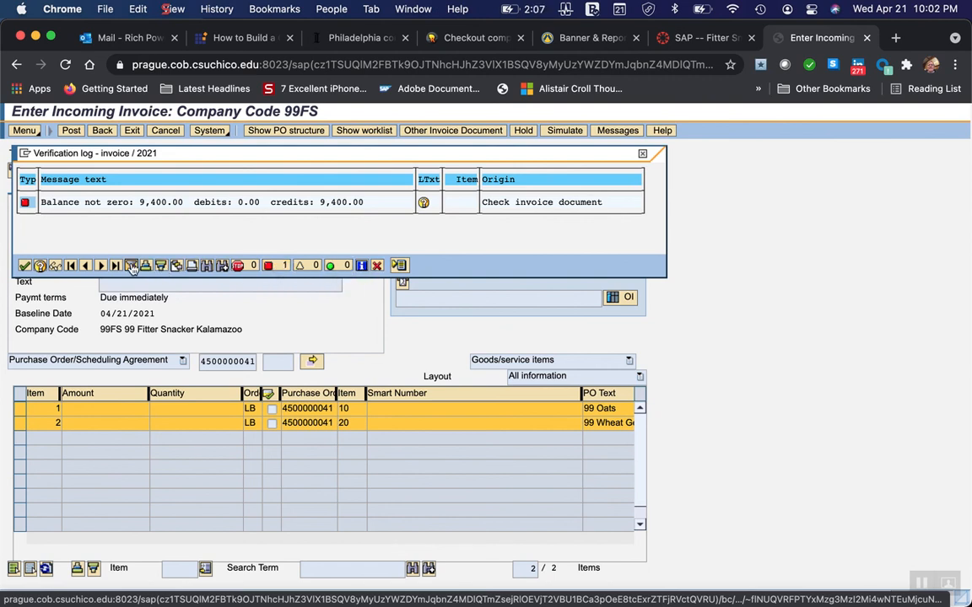
left_click(39, 266)
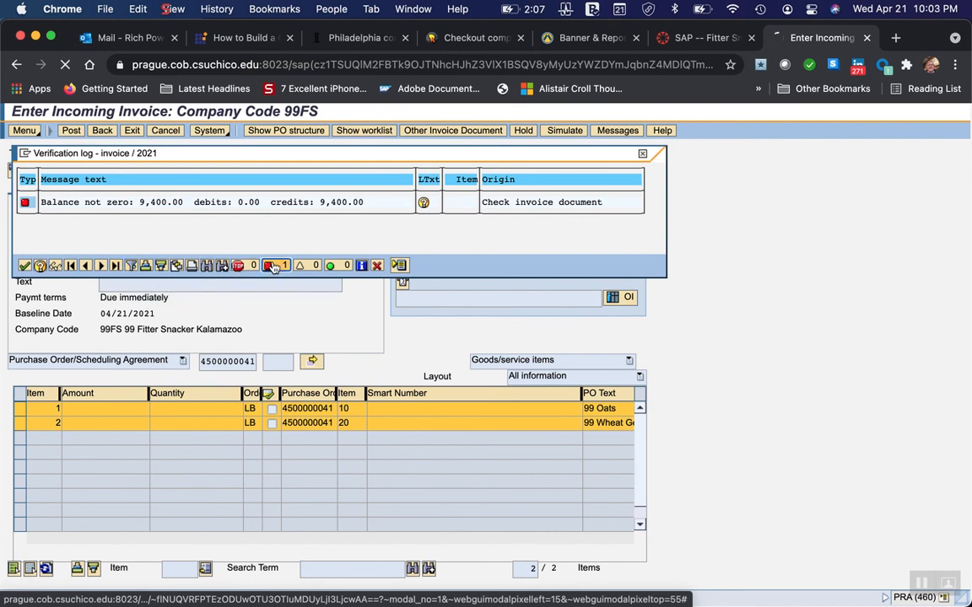
left_click(272, 267)
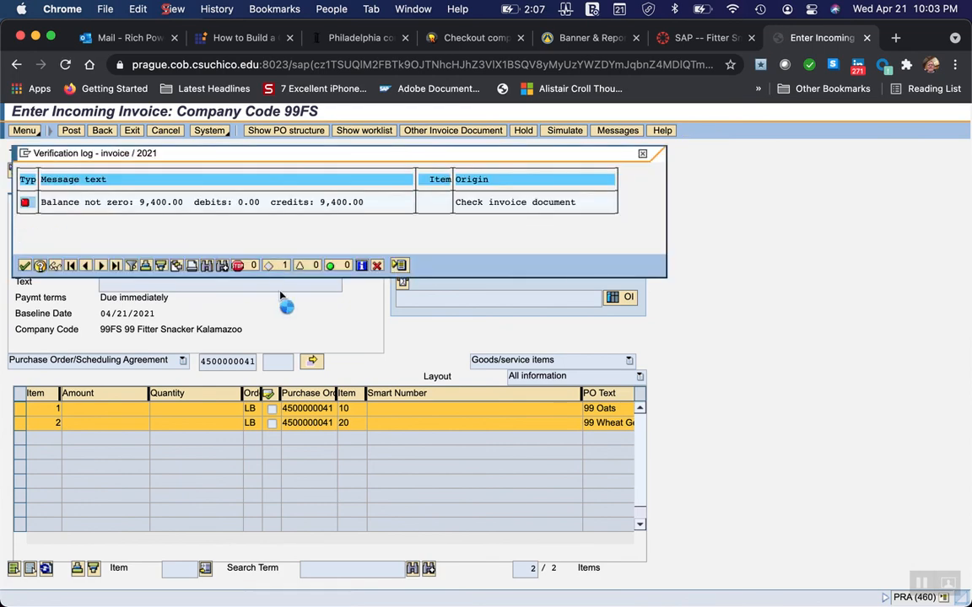
left_click(643, 155)
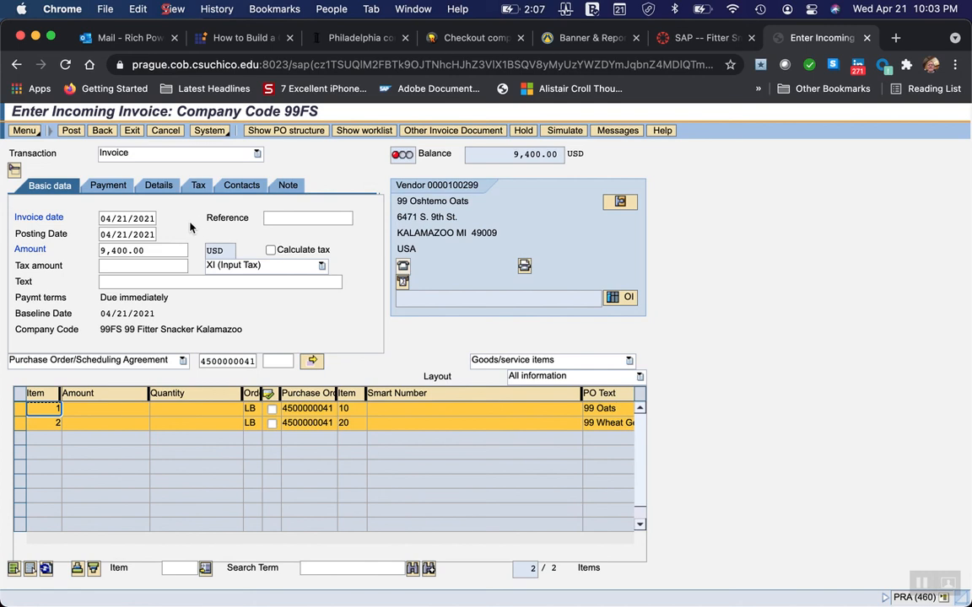
Try to switch to another invoice document, choosing to post the current invoice on exit.
double_click(223, 358)
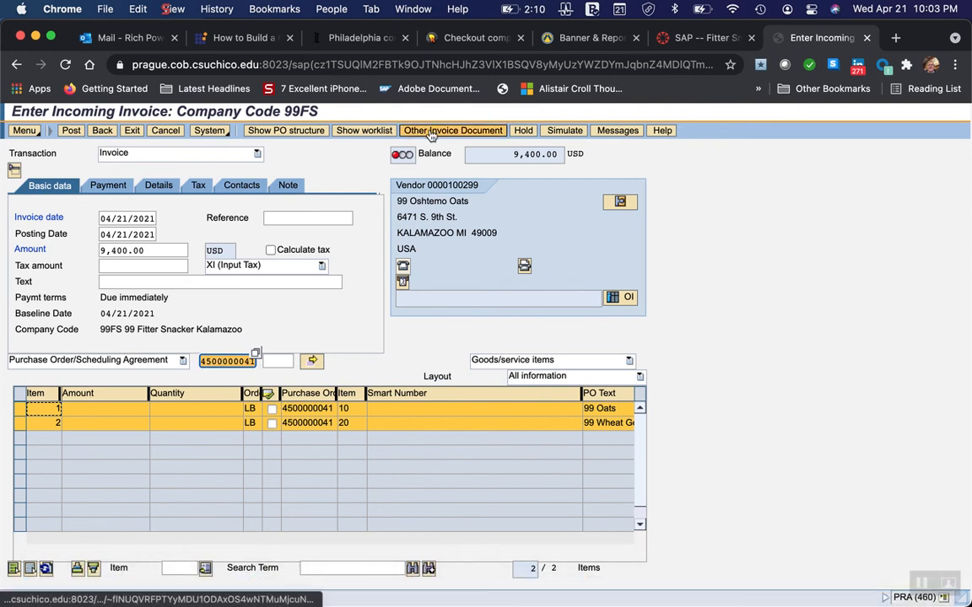
left_click(431, 133)
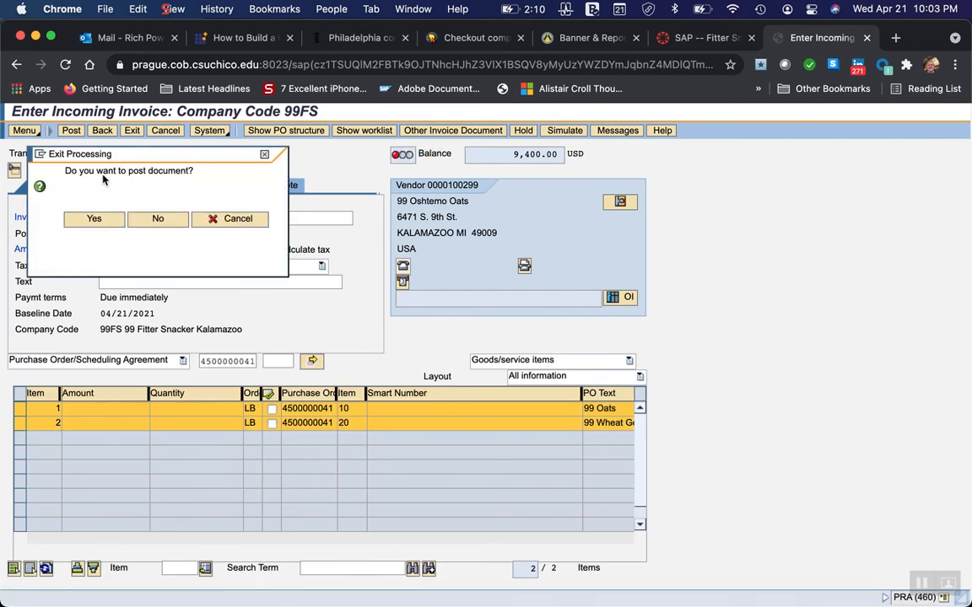
left_click(88, 219)
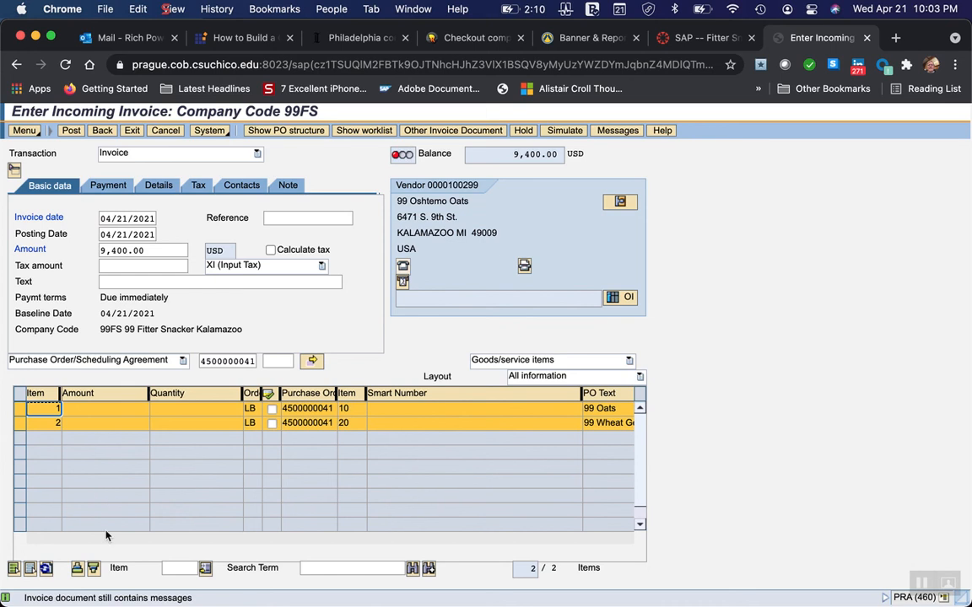
Read the detailed help for the invoice's status message, including its diagnosis and procedure.
mouse_move(122, 601)
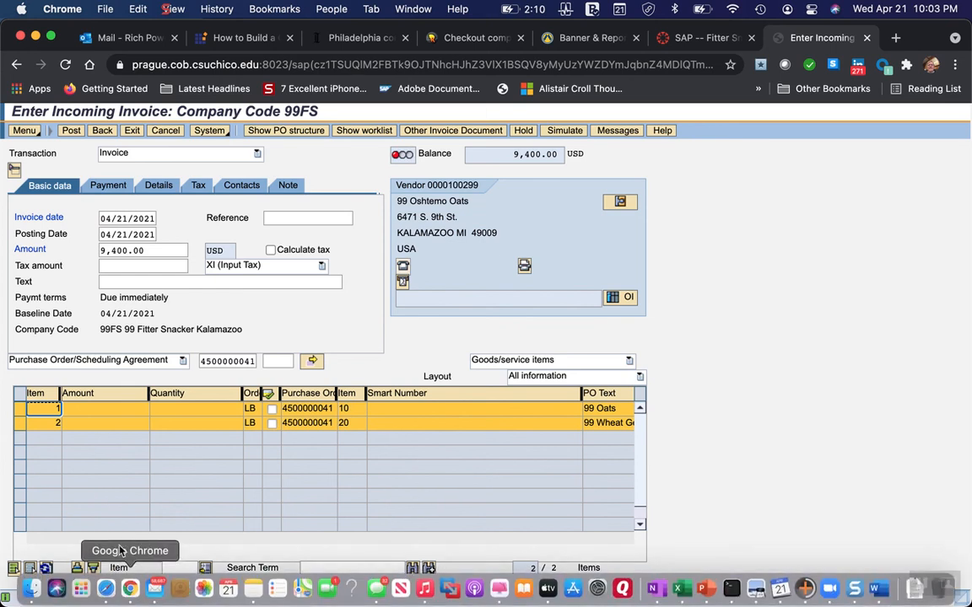
left_click(118, 597)
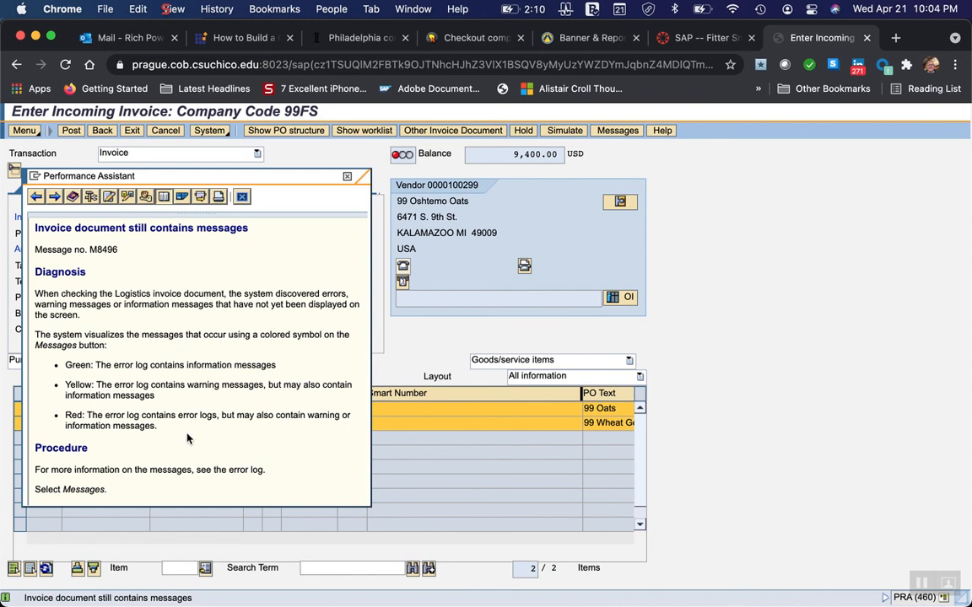
scroll(187, 438, "down", 5)
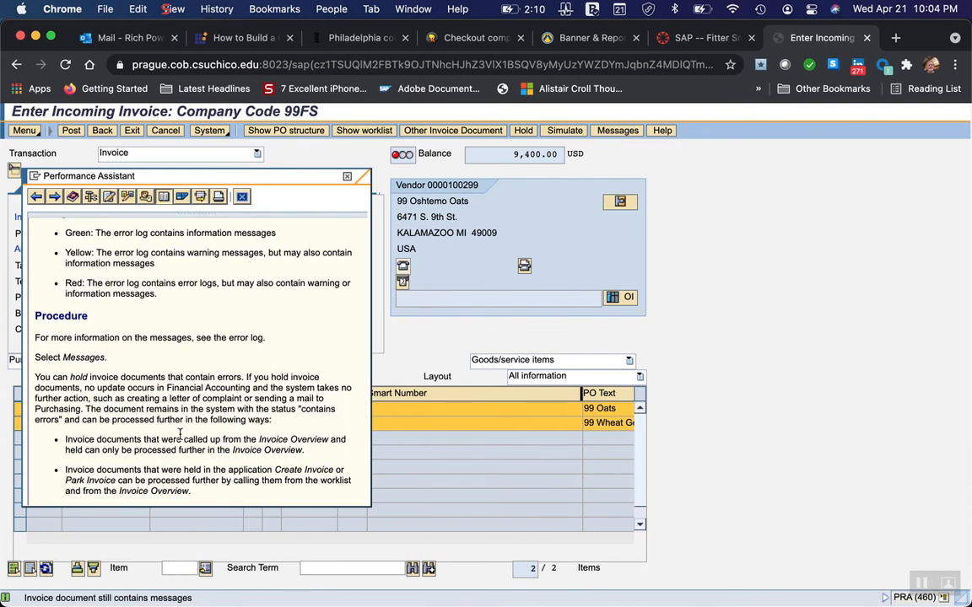
scroll(180, 435, "down", 3)
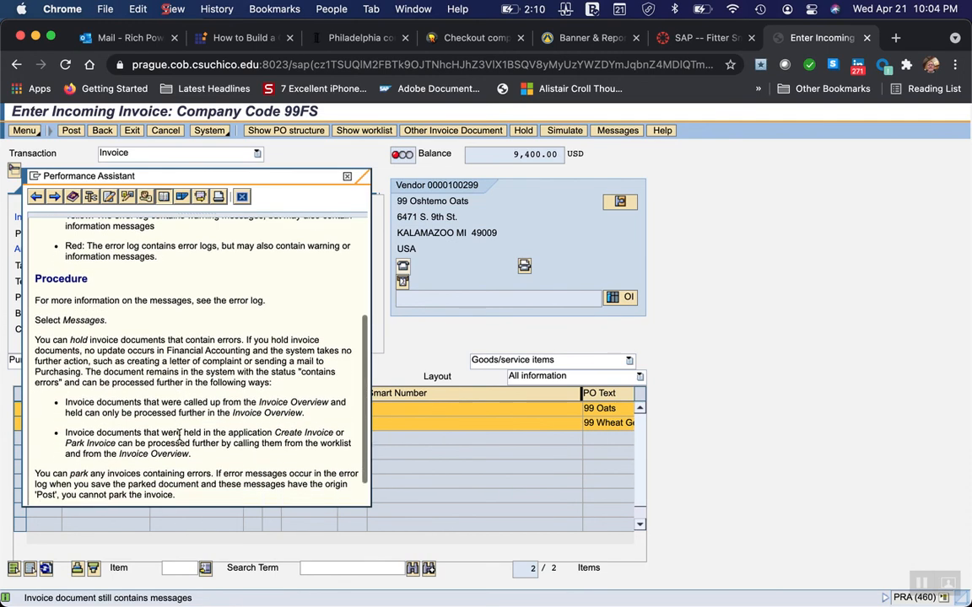
scroll(180, 435, "down", 1)
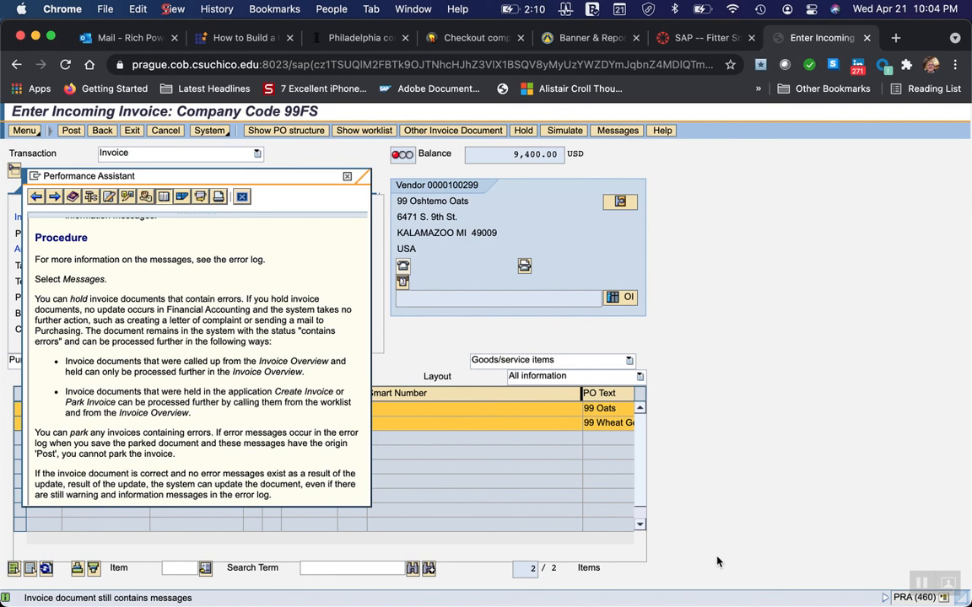
Switch to the Fitter Snacker purchasing instructions in Word and look through the invoice simulation and posting steps up to the outgoing payment section.
mouse_move(778, 604)
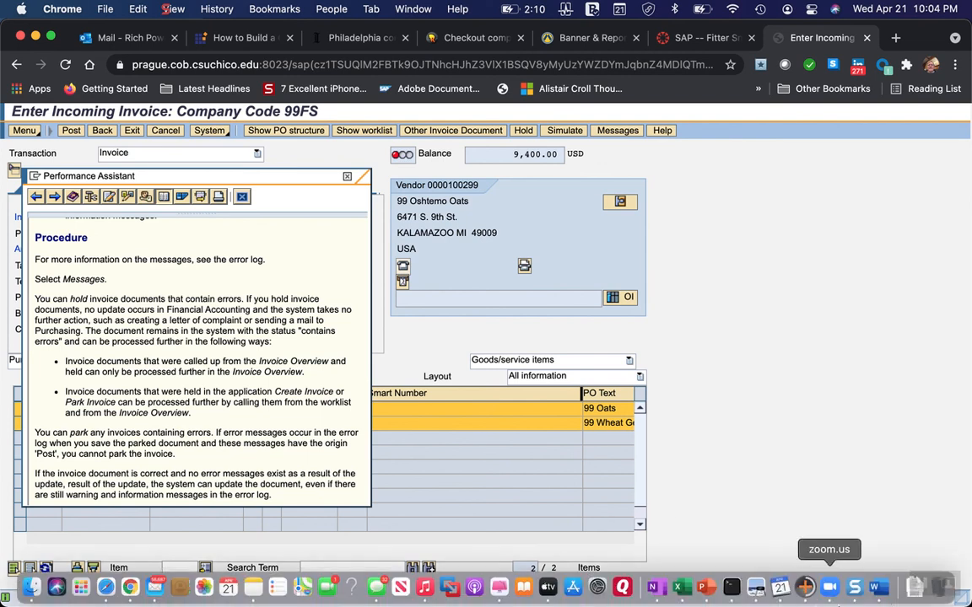
left_click(875, 587)
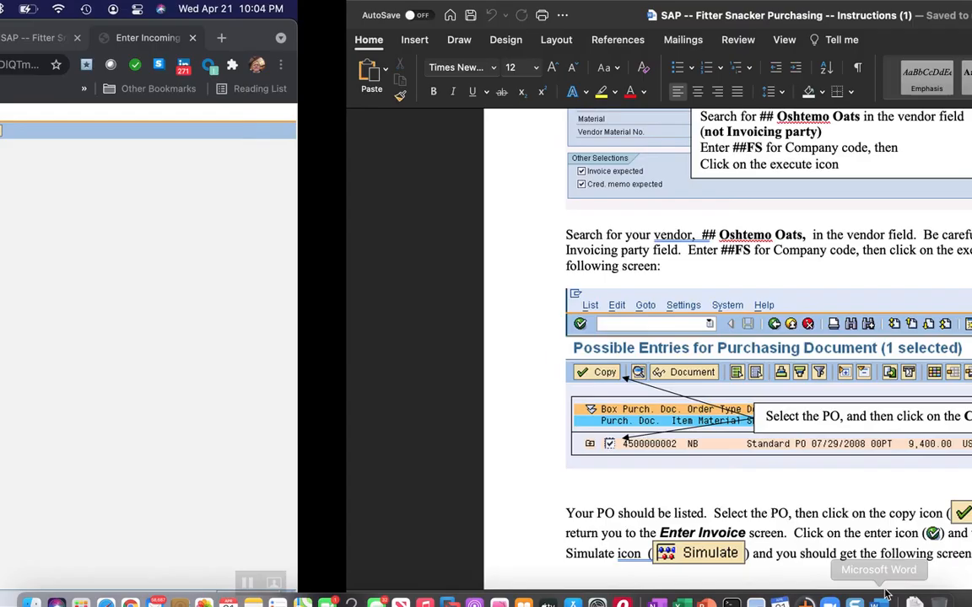
scroll(346, 430, "down", 5)
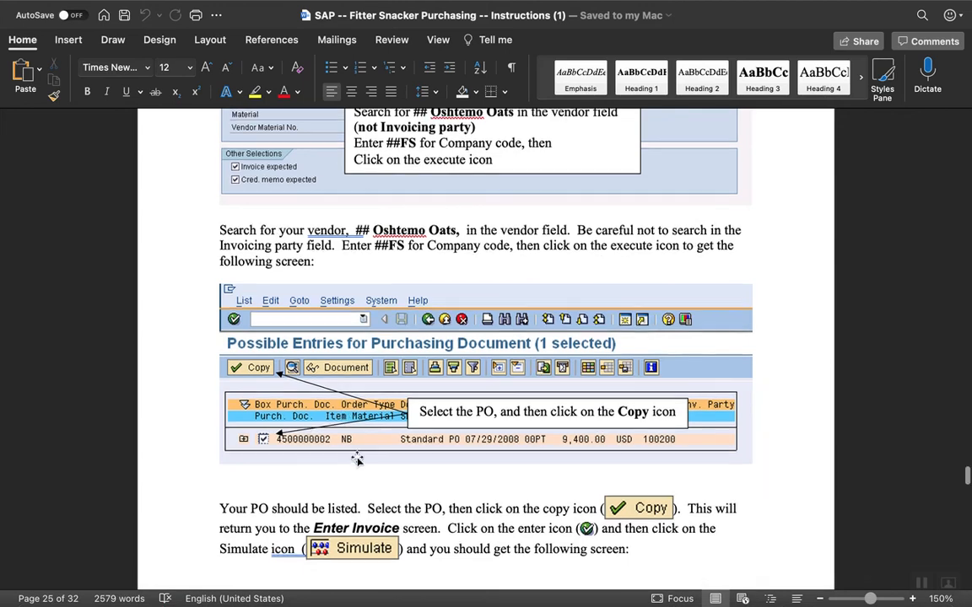
scroll(402, 505, "down", 15)
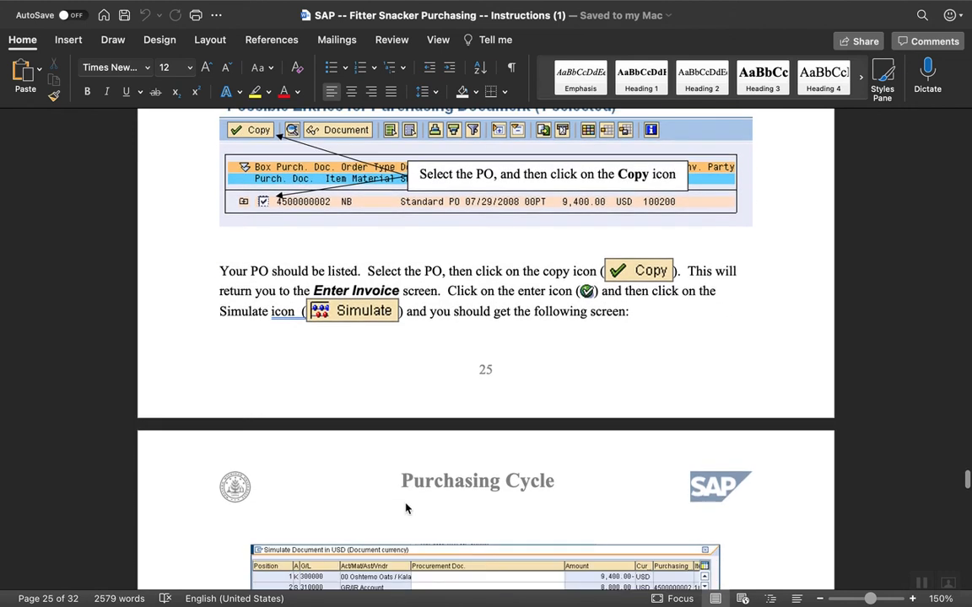
scroll(406, 504, "down", 15)
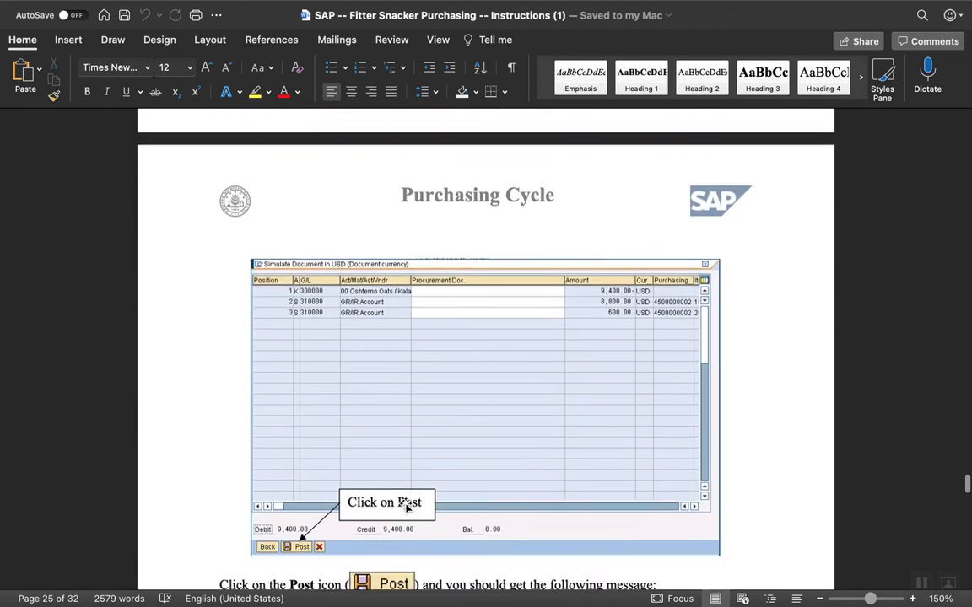
scroll(405, 504, "down", 4)
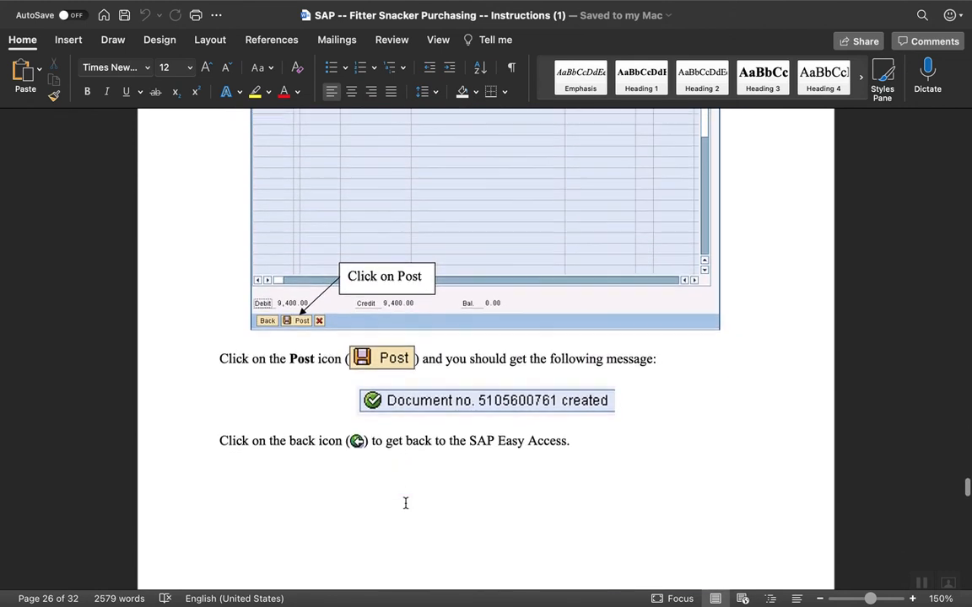
scroll(405, 504, "down", 20)
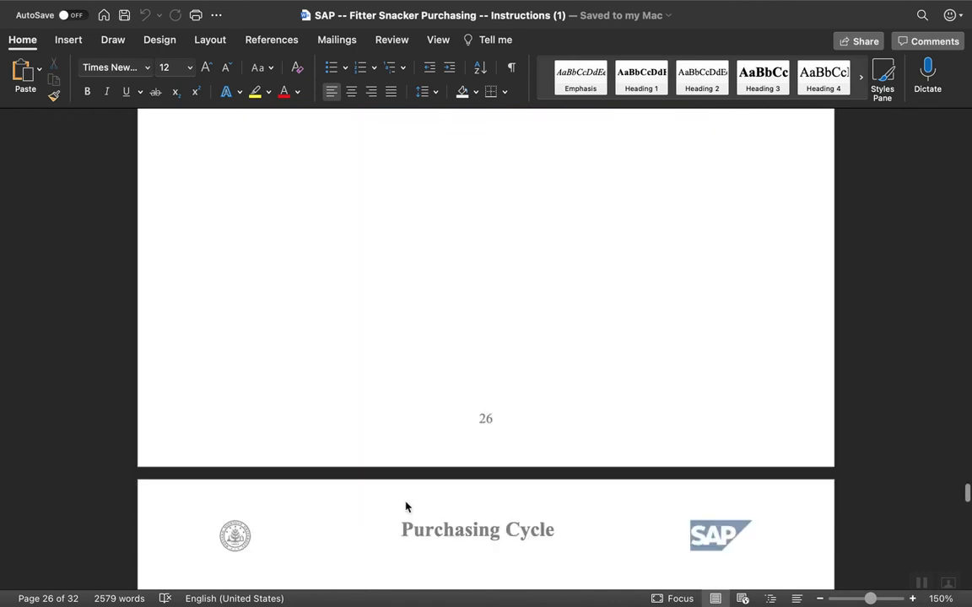
scroll(405, 502, "down", 20)
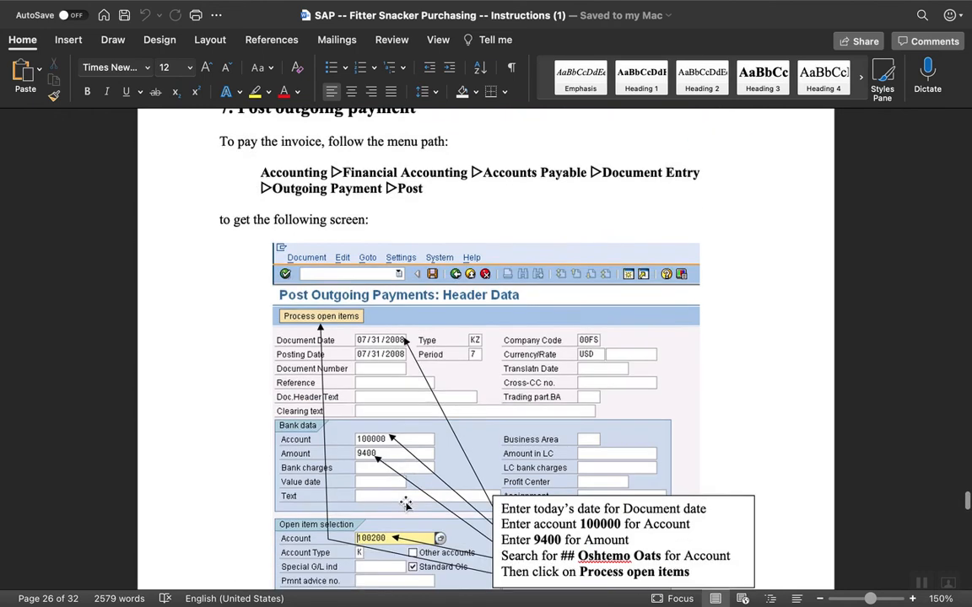
Return to section 6, Create an Invoice Receipt, and reread its instructions from the menu path through simulating and posting the invoice.
scroll(405, 504, "up", 20)
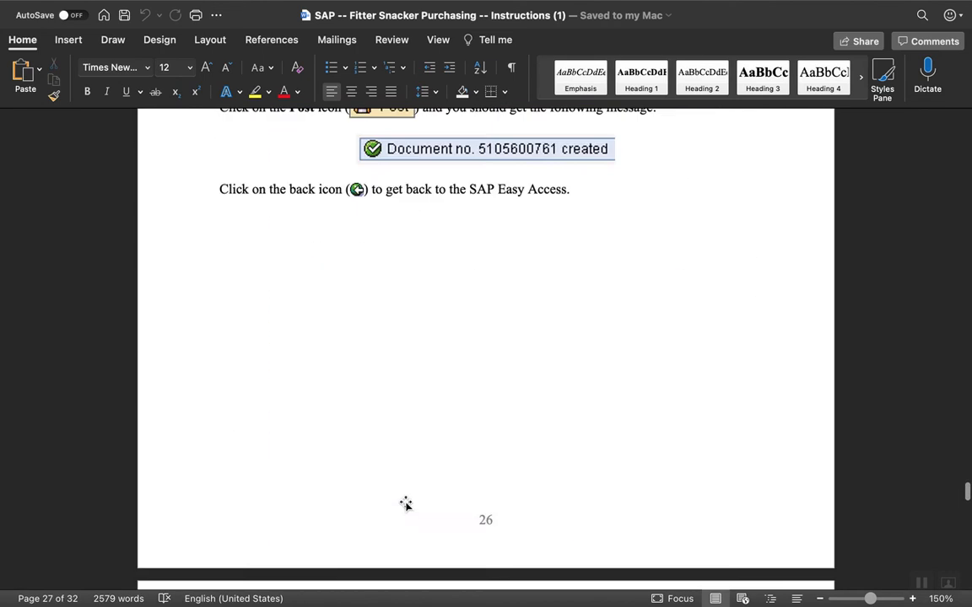
scroll(405, 506, "up", 14)
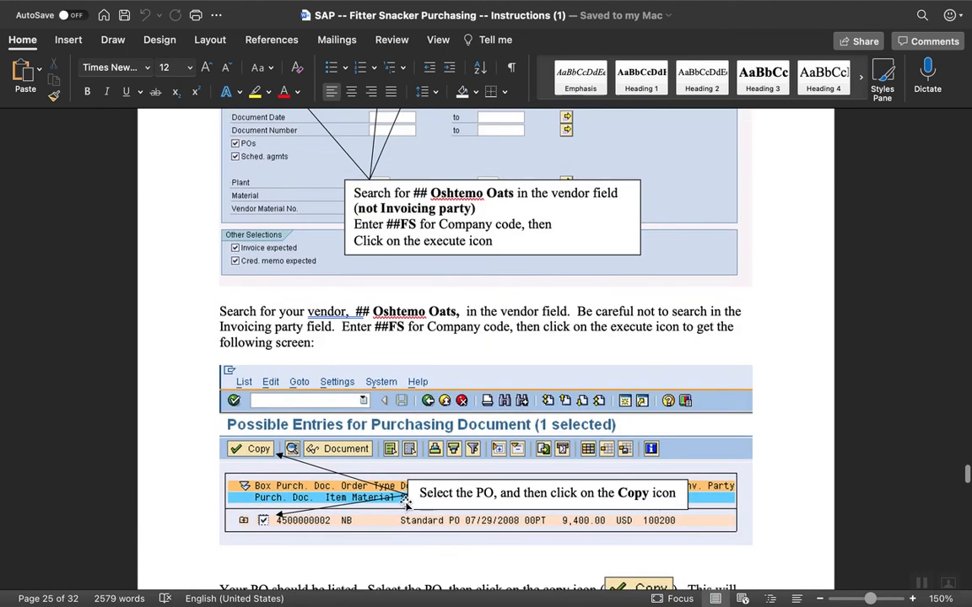
scroll(405, 504, "up", 20)
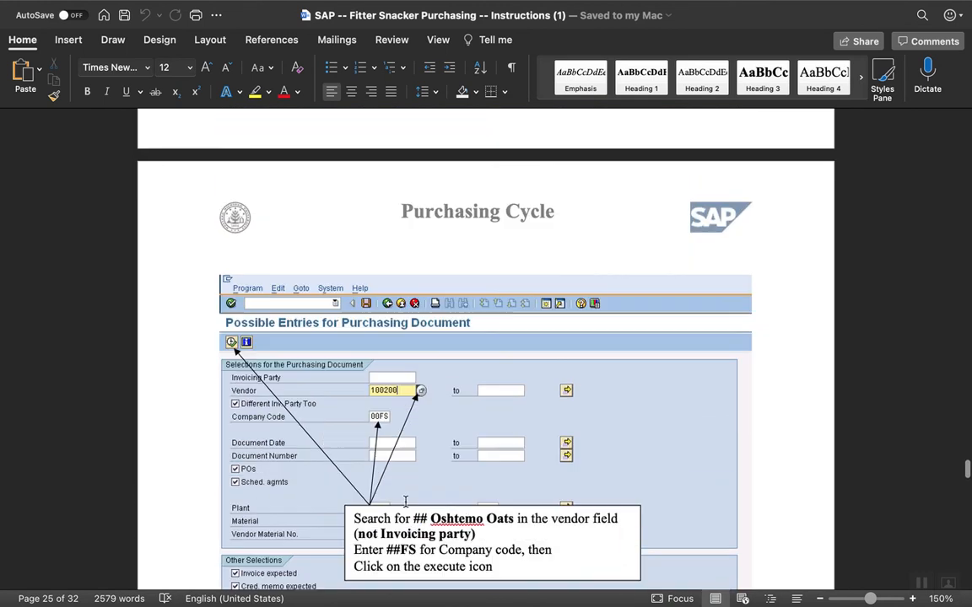
scroll(405, 506, "up", 14)
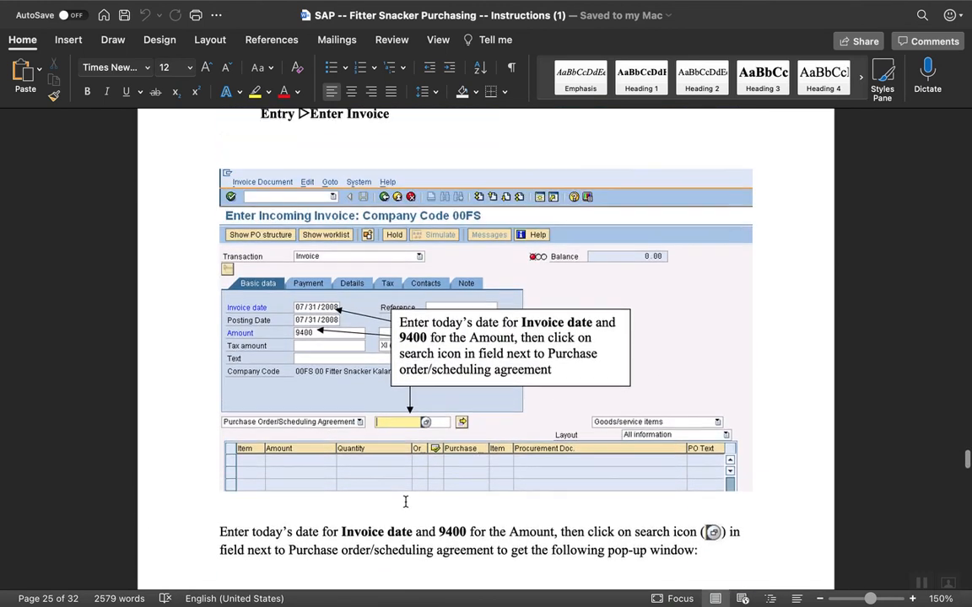
scroll(406, 503, "up", 10)
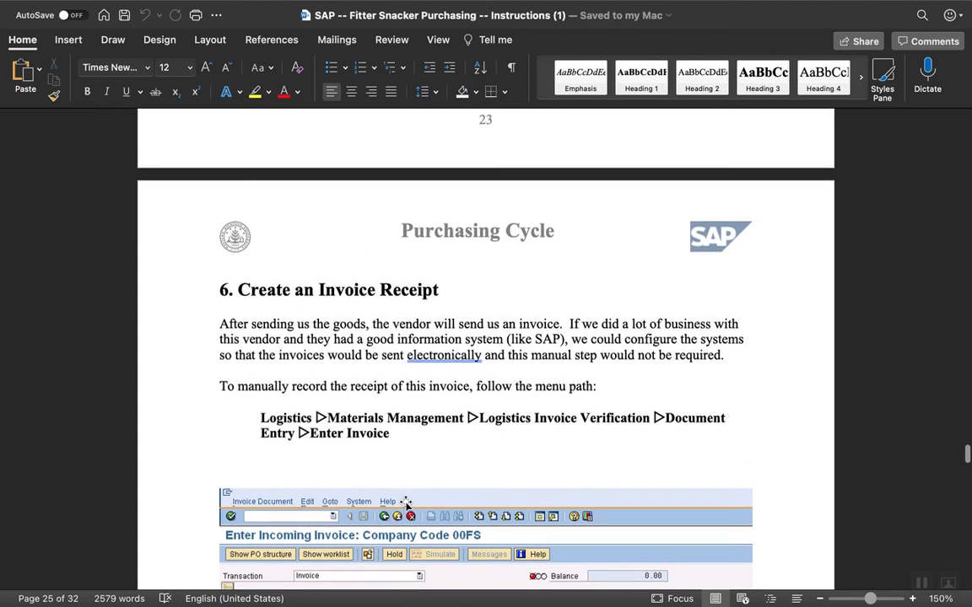
scroll(405, 502, "up", 3)
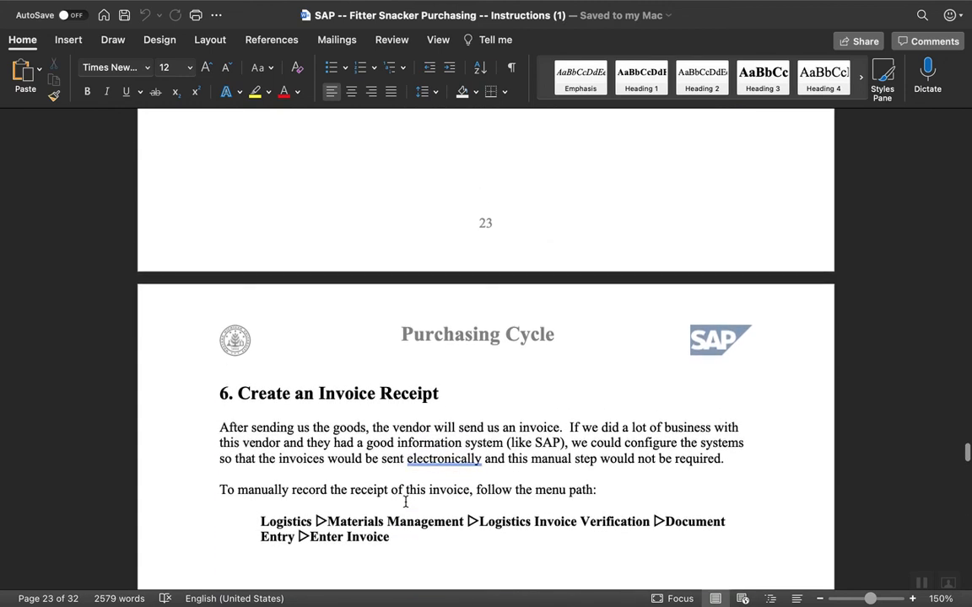
scroll(406, 502, "down", 14)
scroll(406, 501, "down", 7)
scroll(406, 502, "down", 7)
scroll(406, 507, "down", 1)
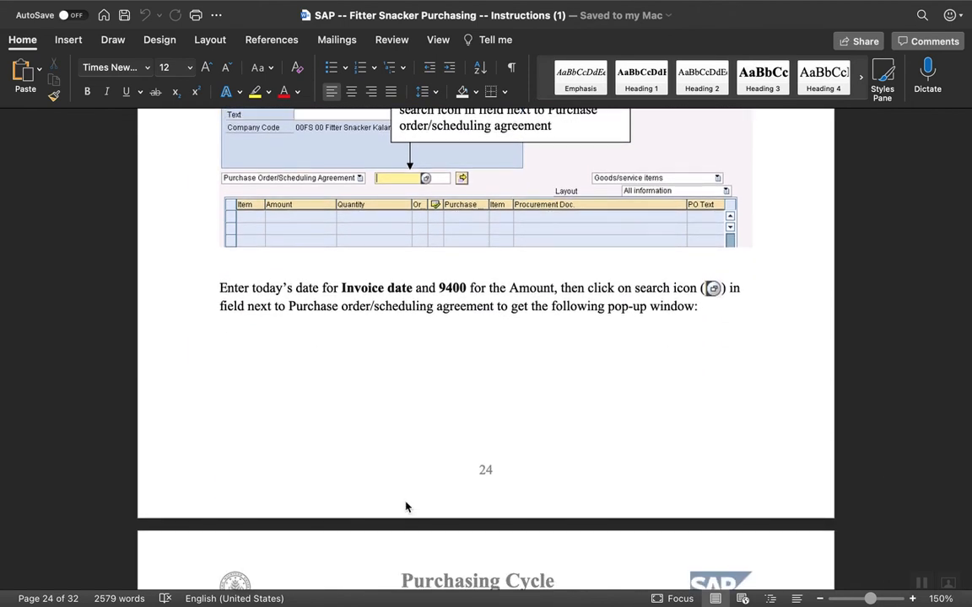
scroll(406, 506, "down", 12)
scroll(405, 503, "down", 15)
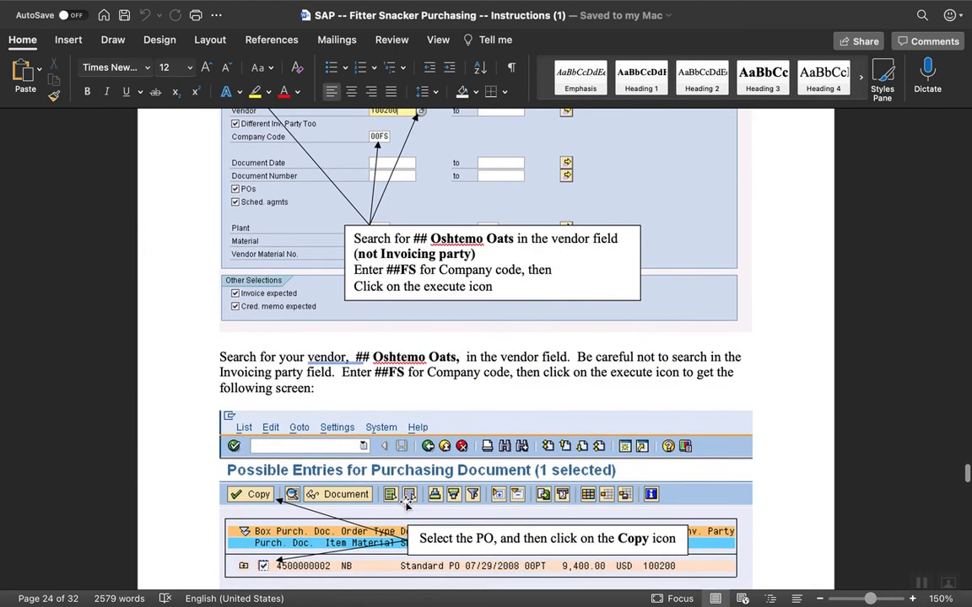
scroll(406, 506, "down", 7)
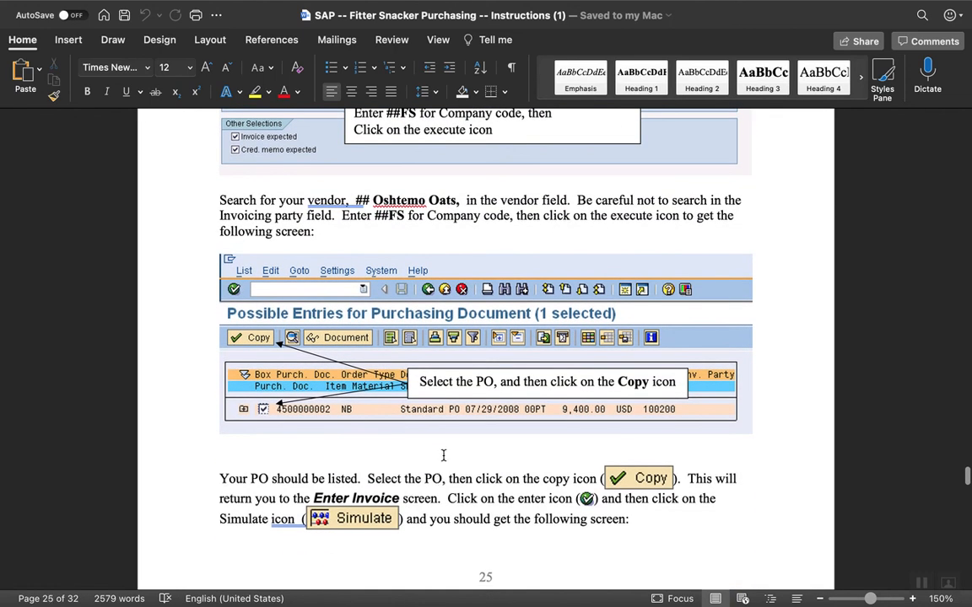
scroll(447, 447, "down", 6)
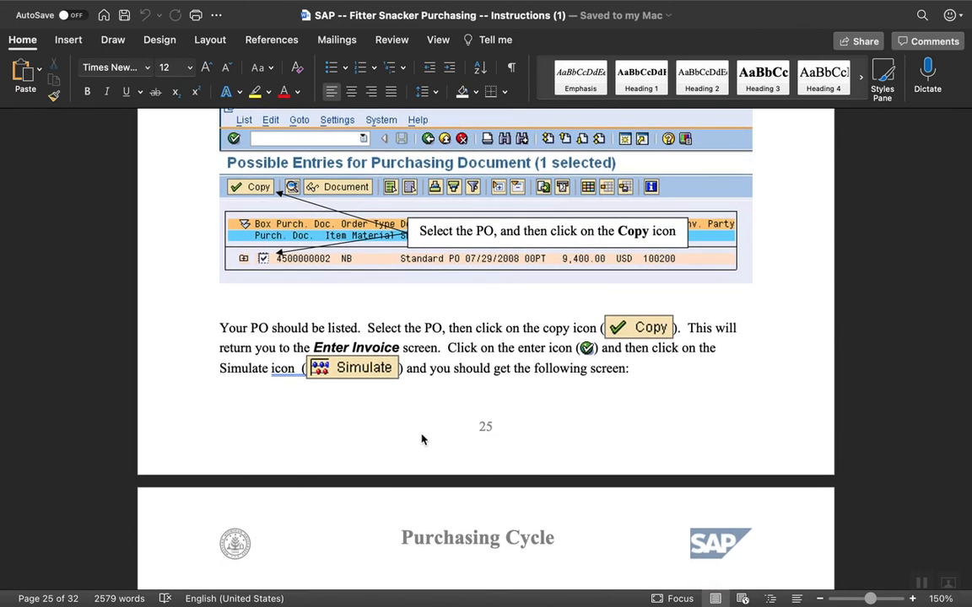
scroll(422, 438, "down", 10)
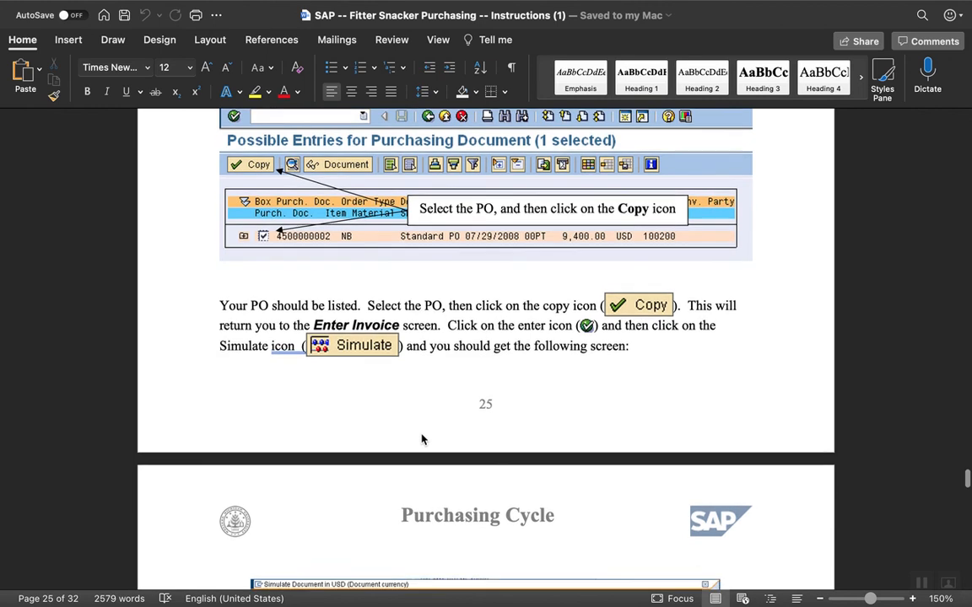
scroll(422, 436, "down", 2)
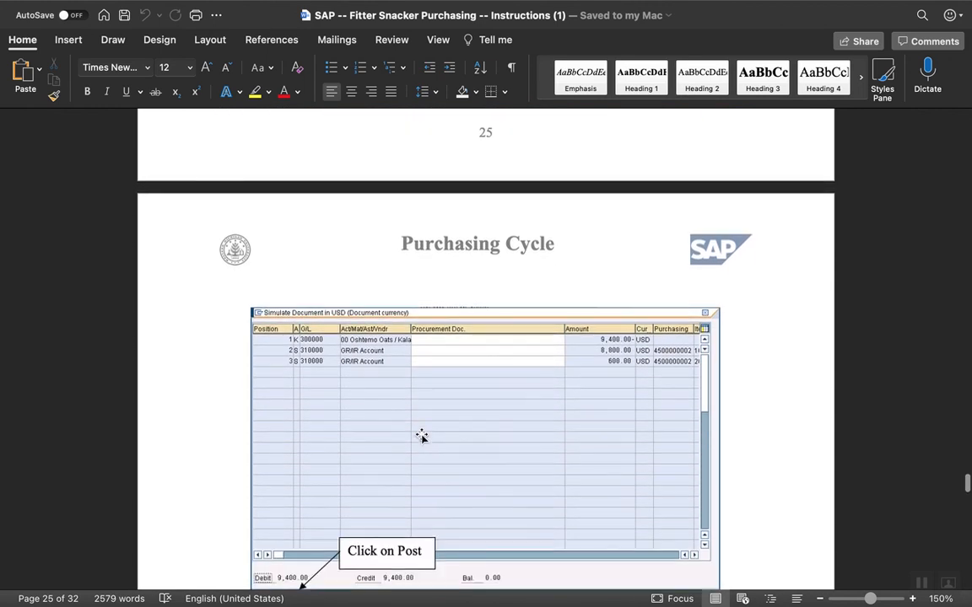
scroll(422, 436, "down", 8)
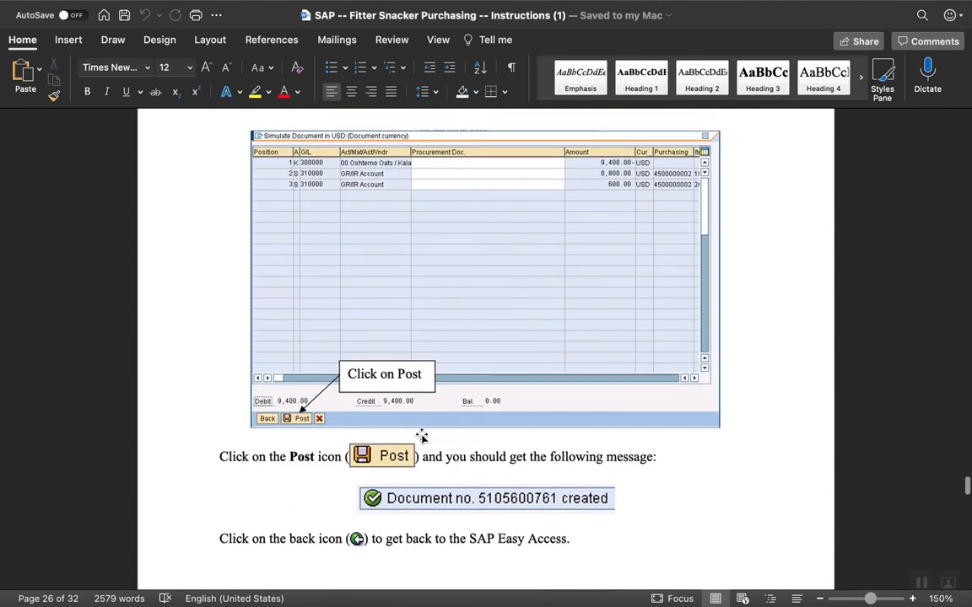
scroll(421, 436, "down", 6)
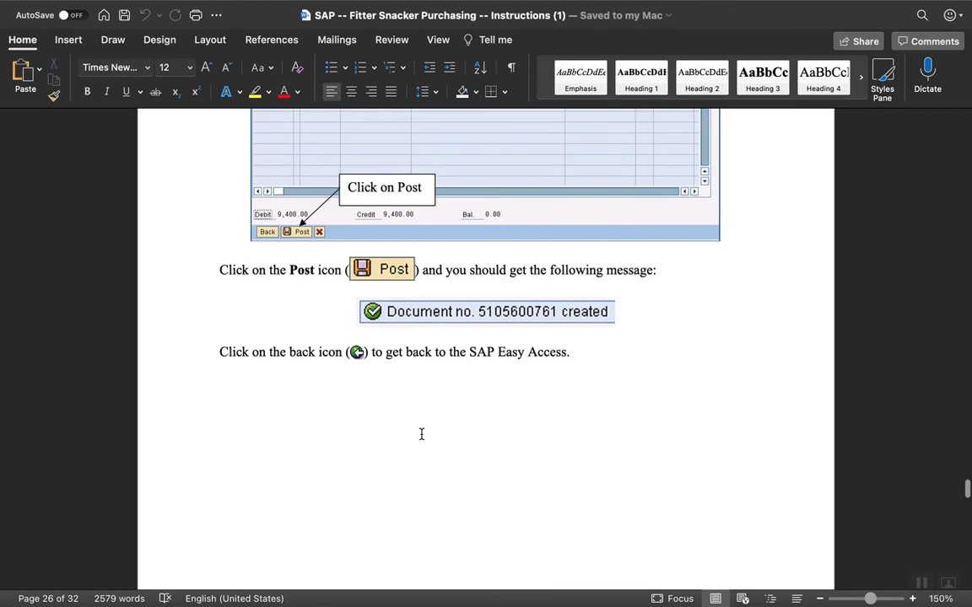
mouse_move(571, 595)
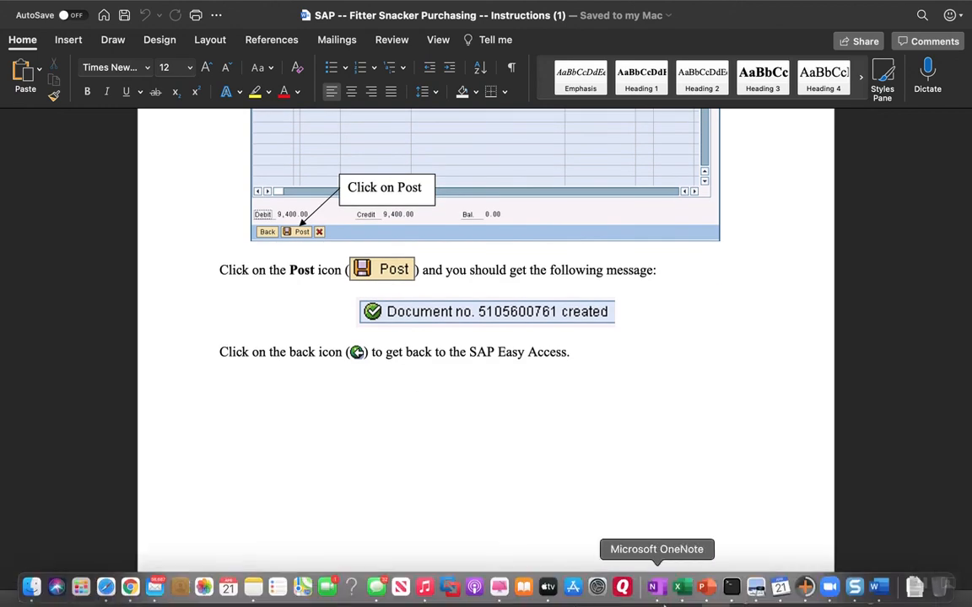
Return to the SAP invoice in Chrome, close the message help, and examine its payment, details, tax, contacts and note information.
left_click(129, 588)
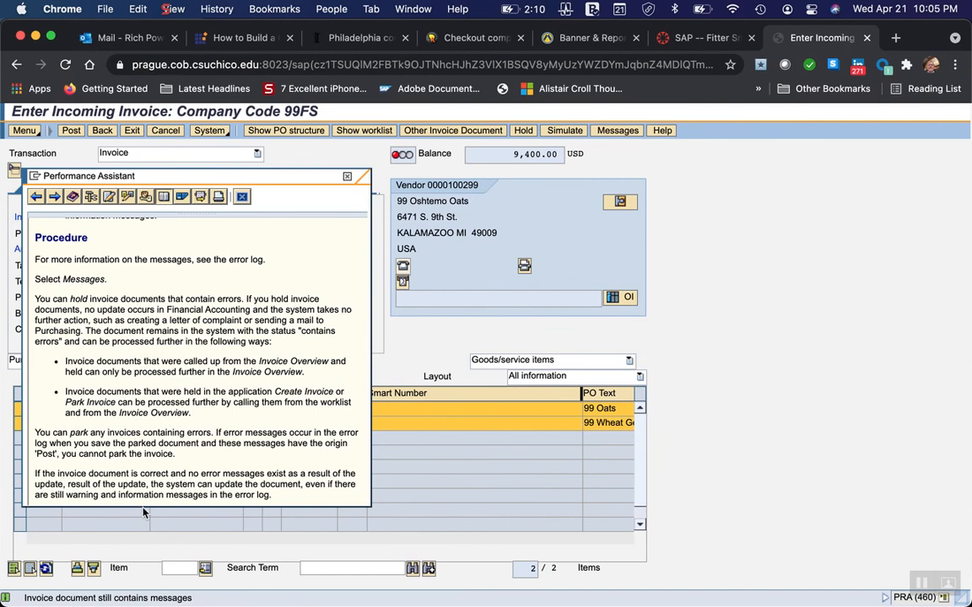
left_click(345, 177)
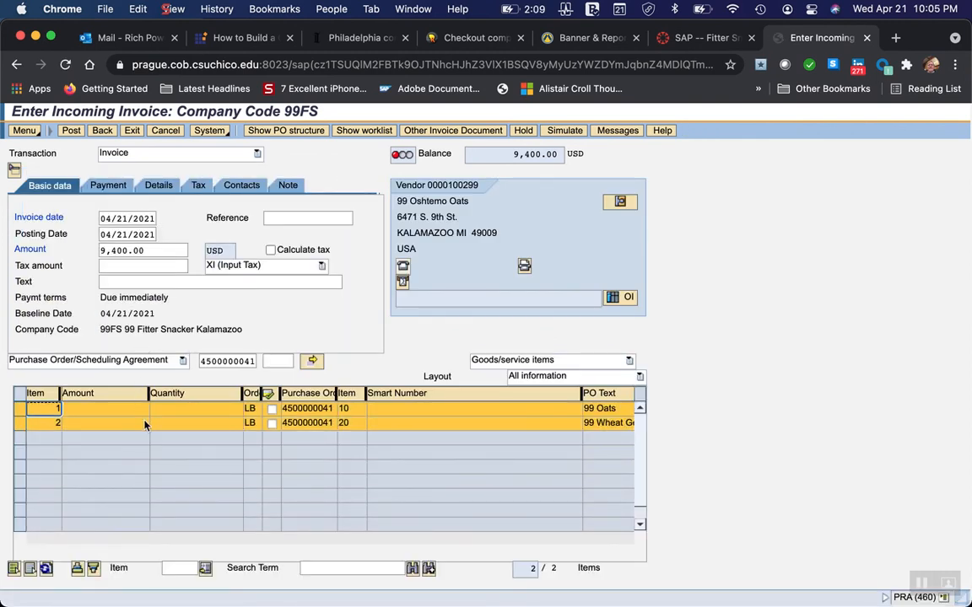
left_click(18, 410)
left_click(18, 411)
double_click(19, 424)
left_click(113, 186)
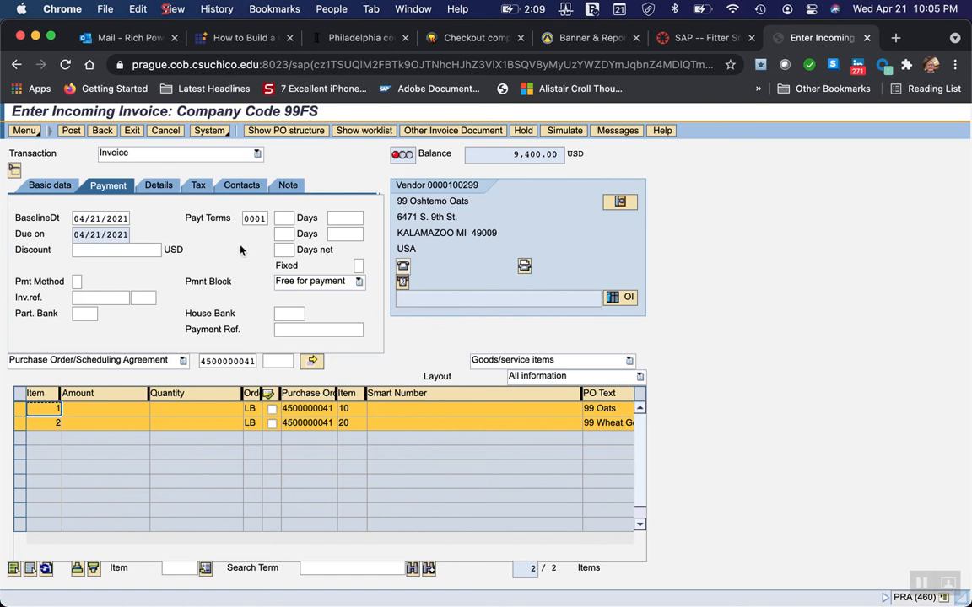
left_click(159, 187)
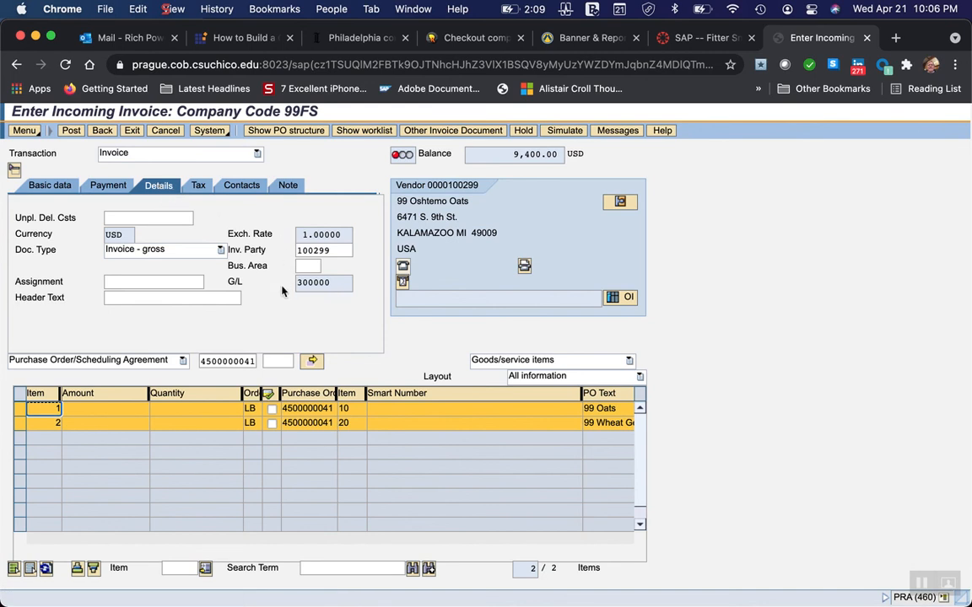
left_click(198, 185)
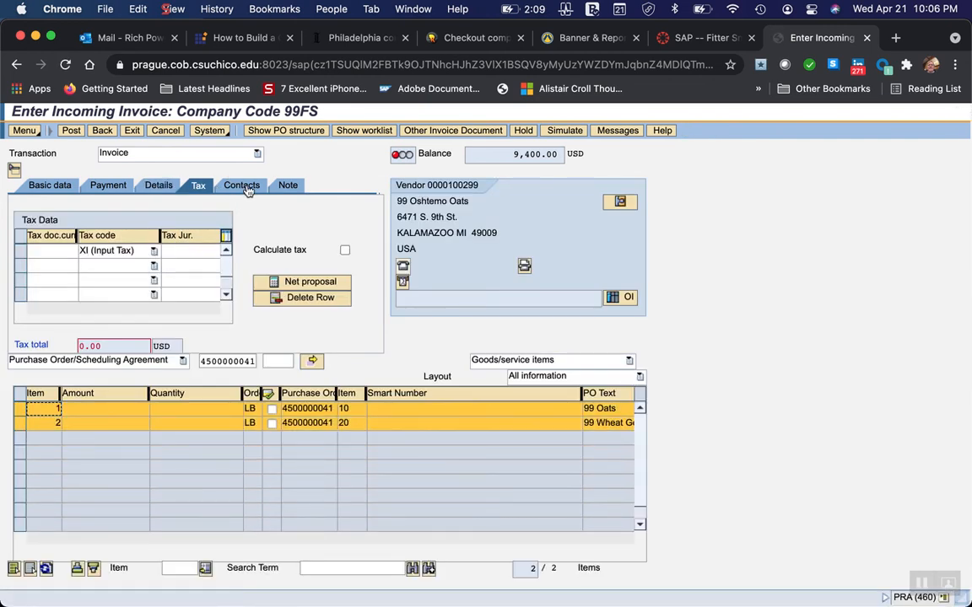
left_click(246, 187)
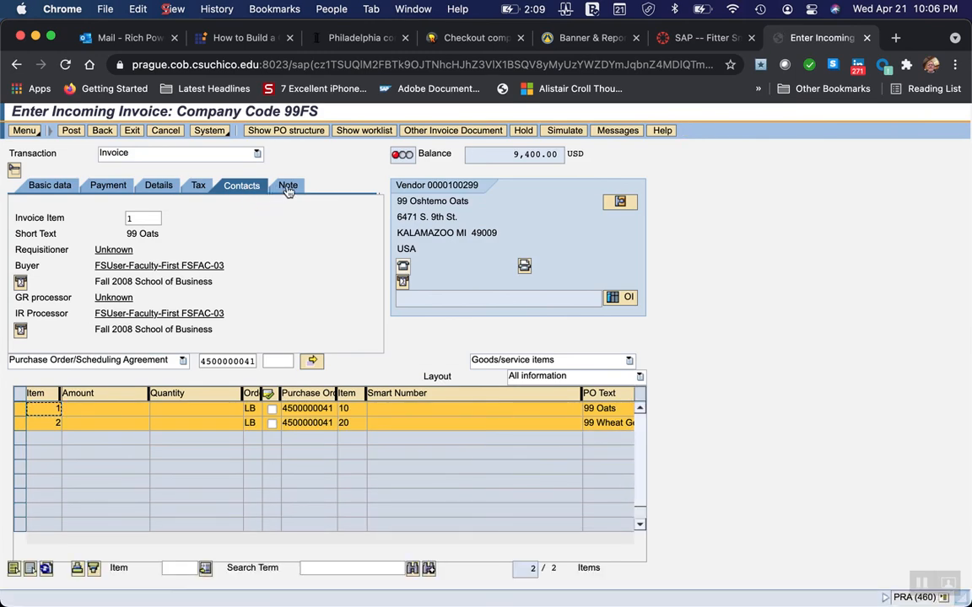
left_click(287, 187)
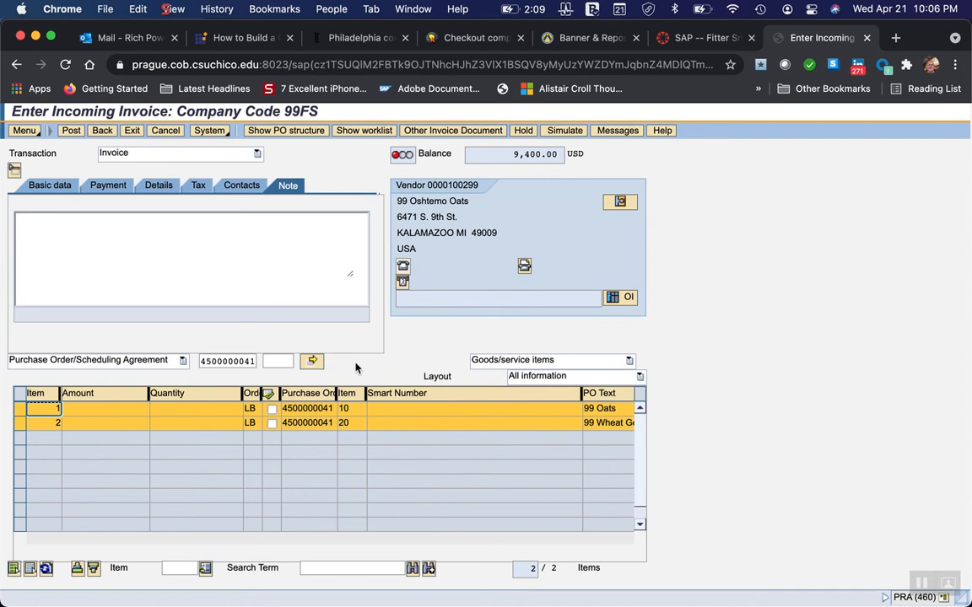
Deselect the 99 Oats line so that only item 2 is selected, and re-enter the final 1 of the purchase order number.
left_click(19, 423)
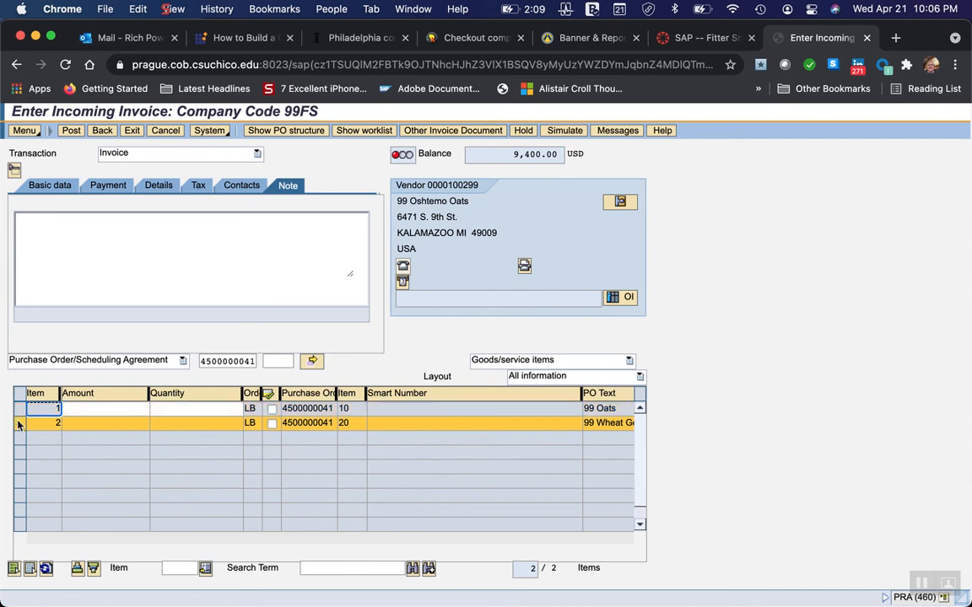
left_click(17, 423)
left_click(16, 409)
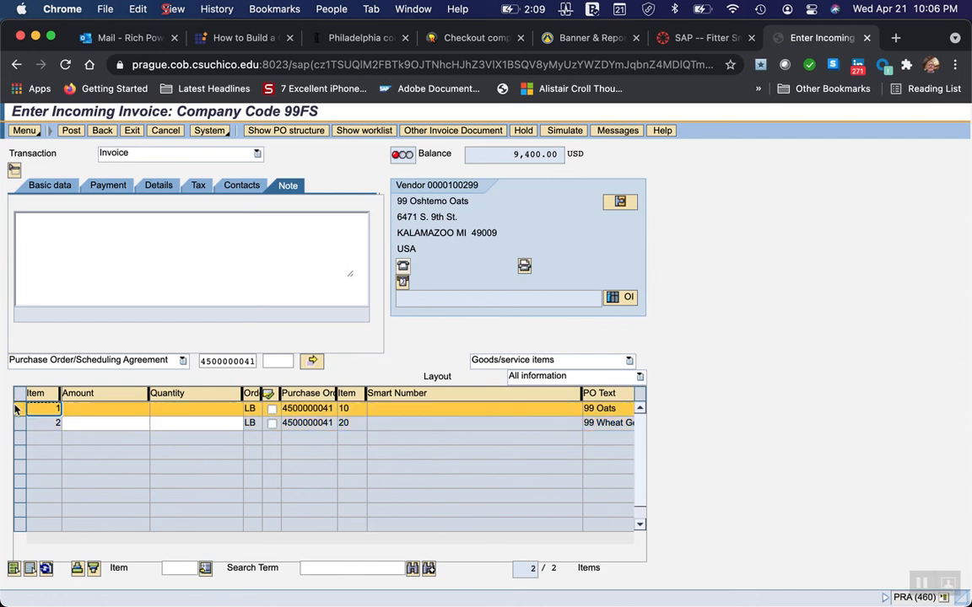
left_click(17, 409)
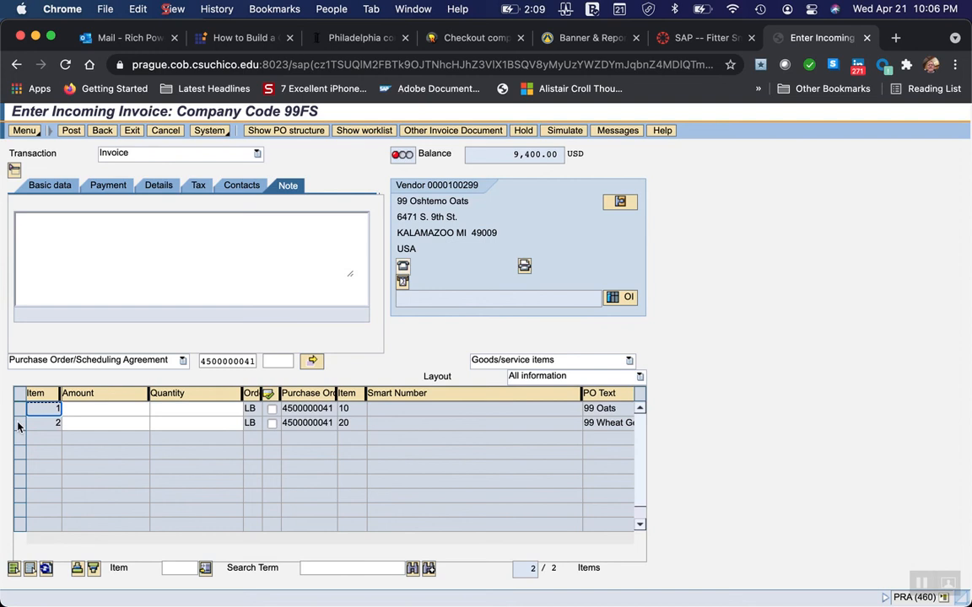
left_click(18, 424)
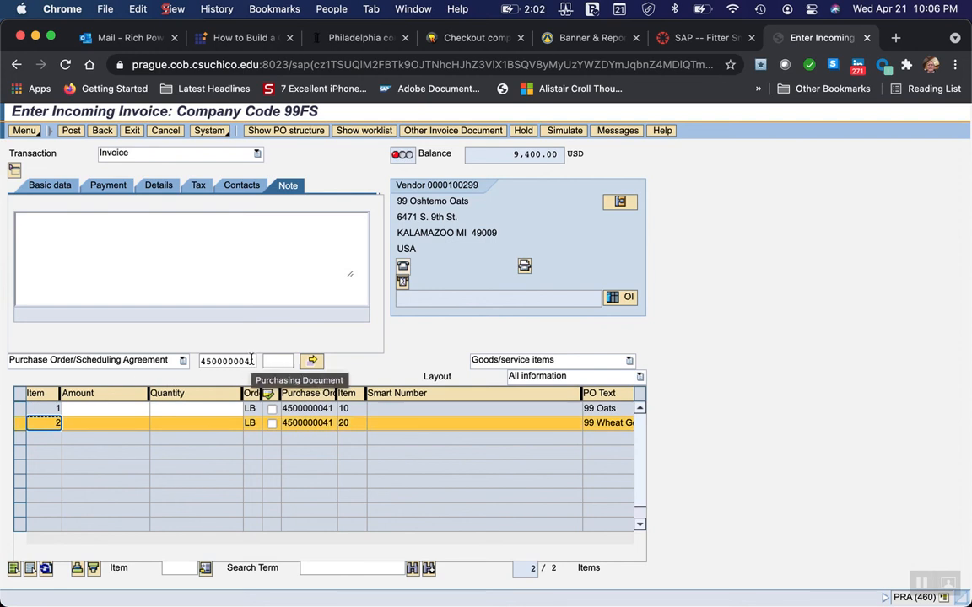
type("1")
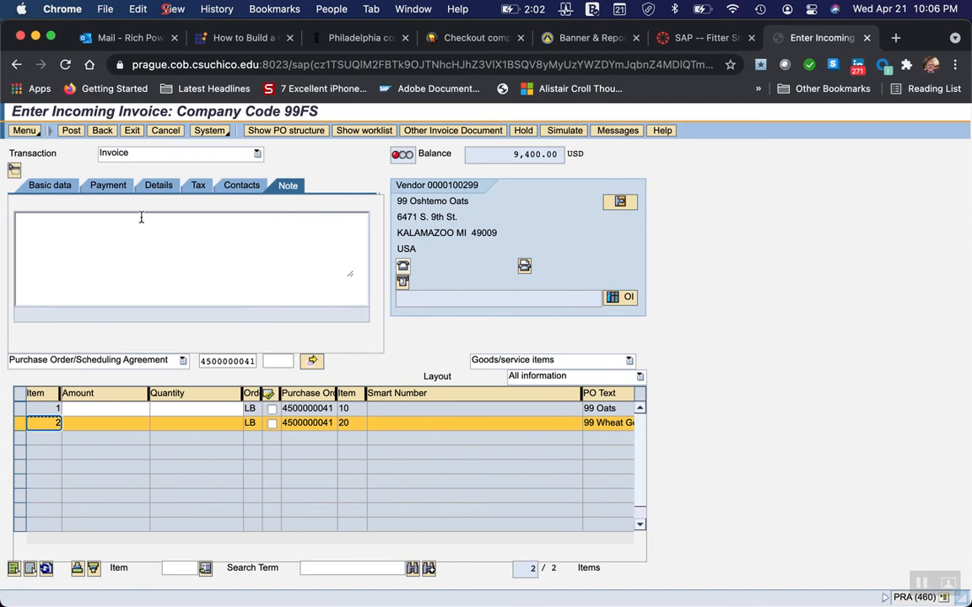
Switch to the Word instructions and look back from section 6 to section 5, Verify Material Receipt, including the stock overview entries.
mouse_move(776, 590)
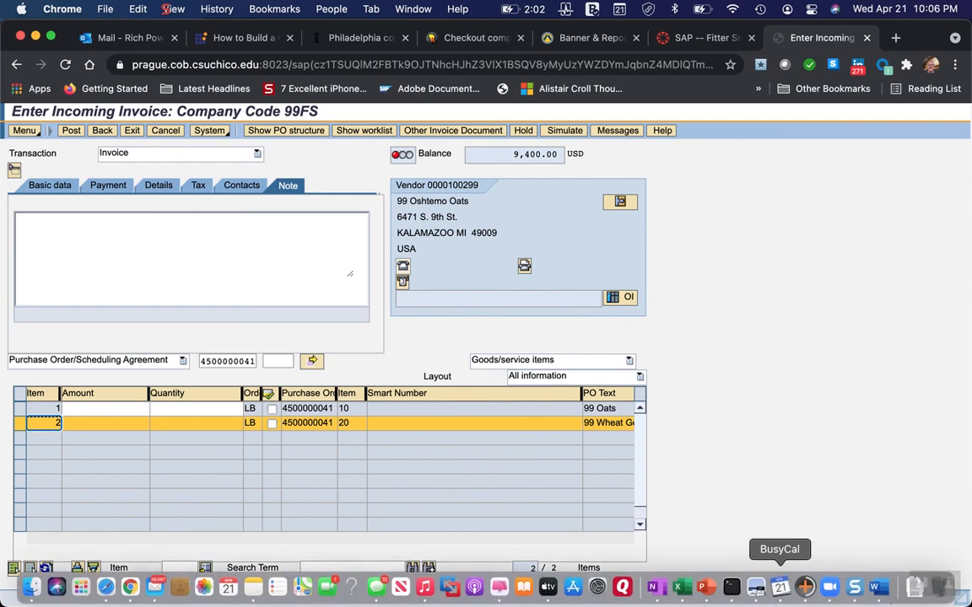
left_click(880, 589)
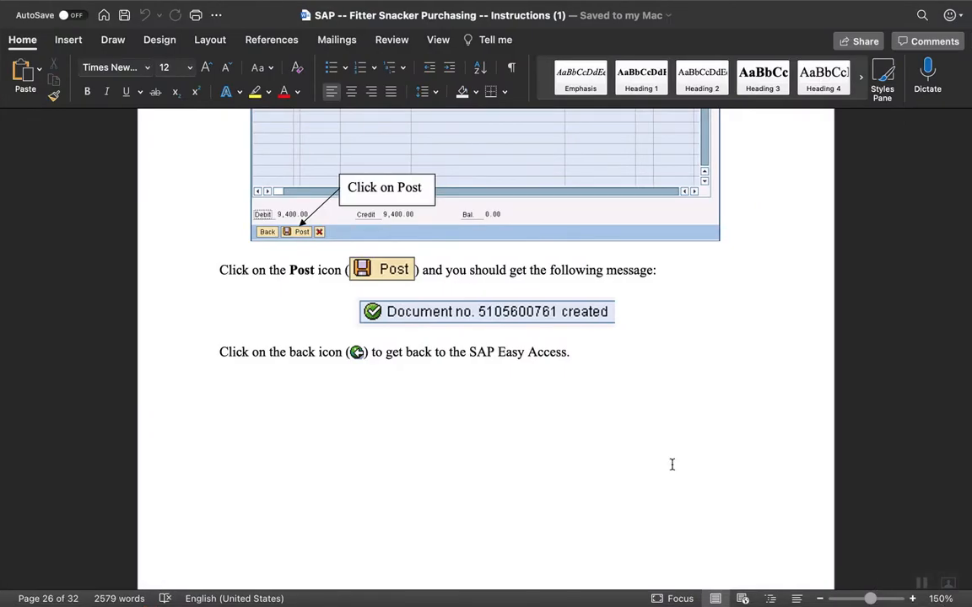
scroll(323, 354, "up", 10)
scroll(323, 360, "up", 20)
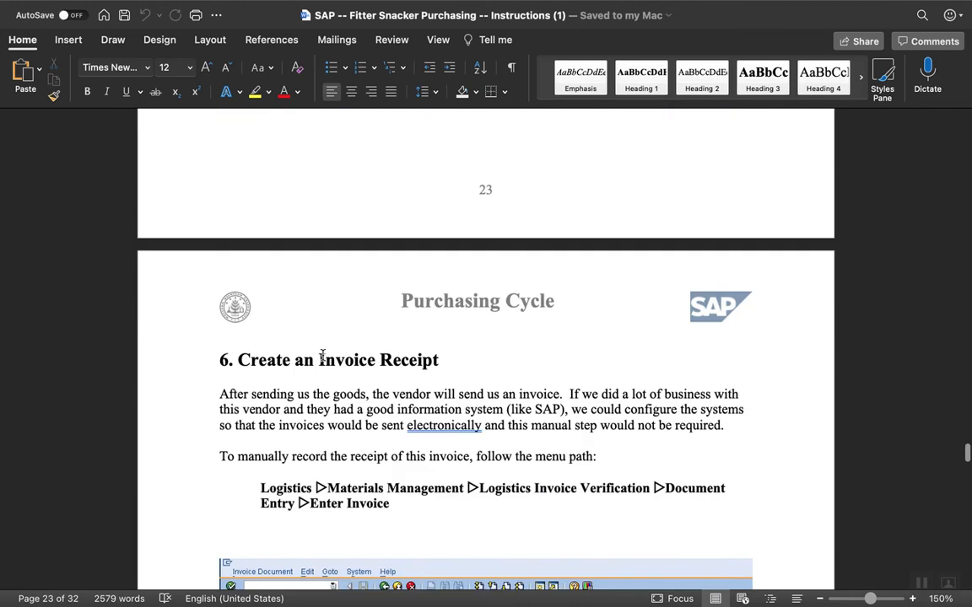
scroll(323, 355, "up", 15)
scroll(324, 358, "up", 15)
scroll(324, 360, "up", 15)
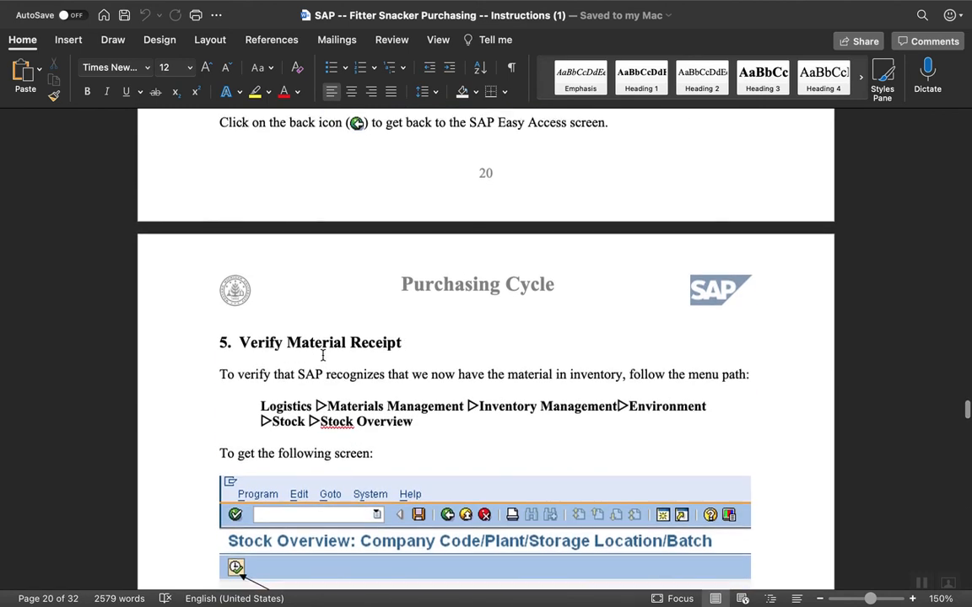
scroll(324, 357, "down", 5)
scroll(323, 358, "down", 3)
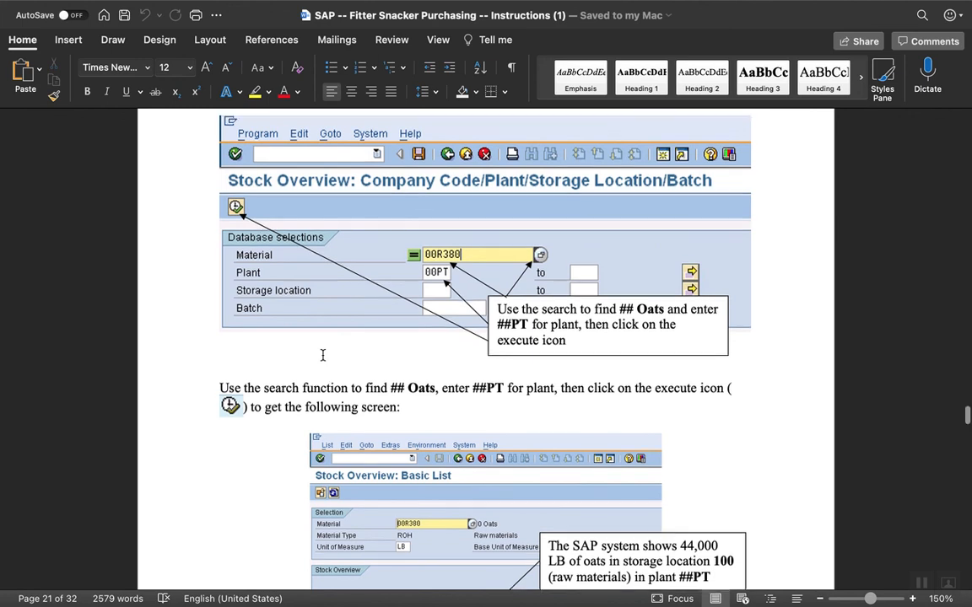
Review the goods receipt instructions from posting back to the Change Default Values settings for proposing the OK function and all items.
scroll(322, 355, "up", 3)
scroll(322, 355, "up", 5)
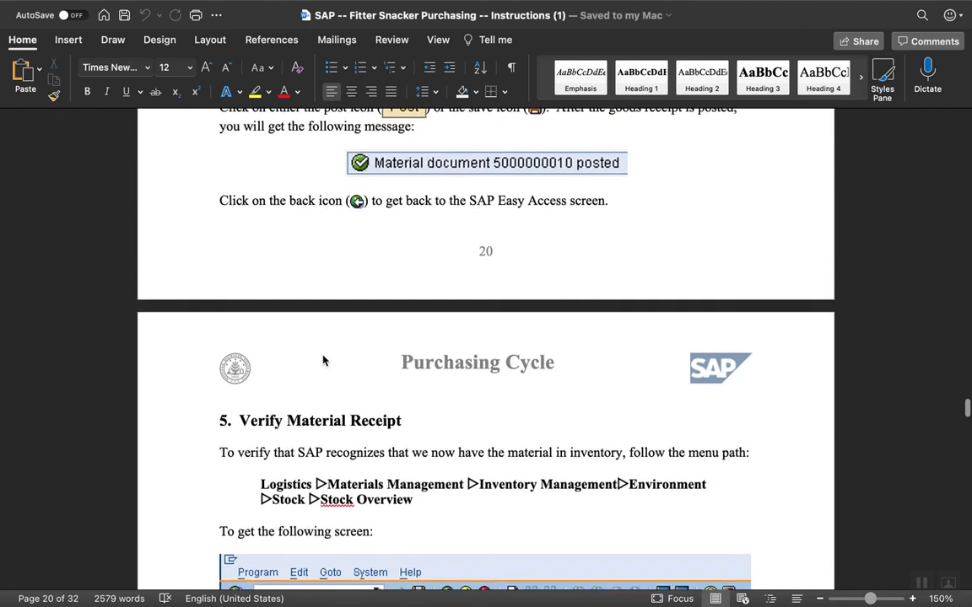
scroll(323, 360, "up", 4)
scroll(322, 357, "up", 7)
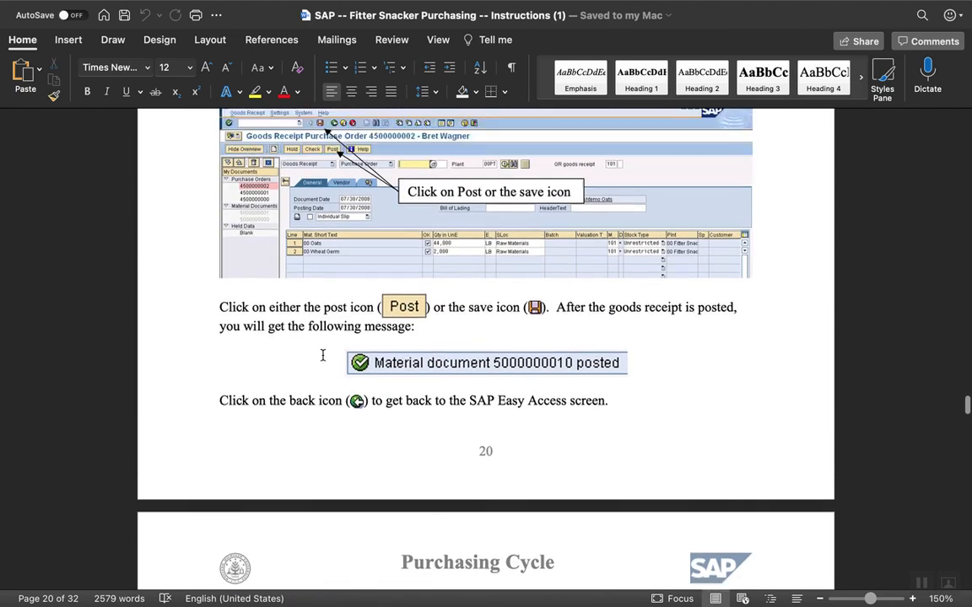
scroll(322, 358, "up", 11)
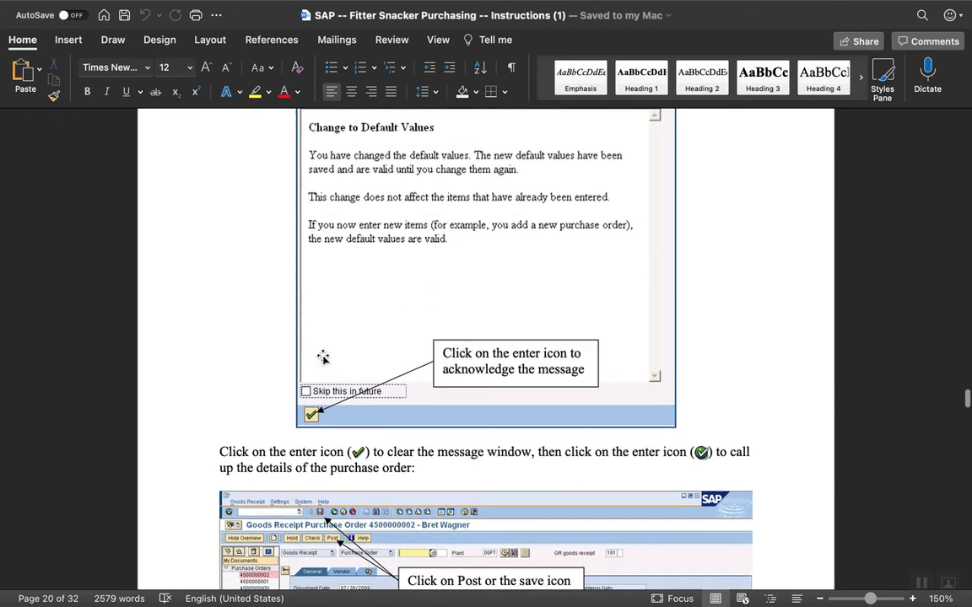
scroll(322, 361, "up", 13)
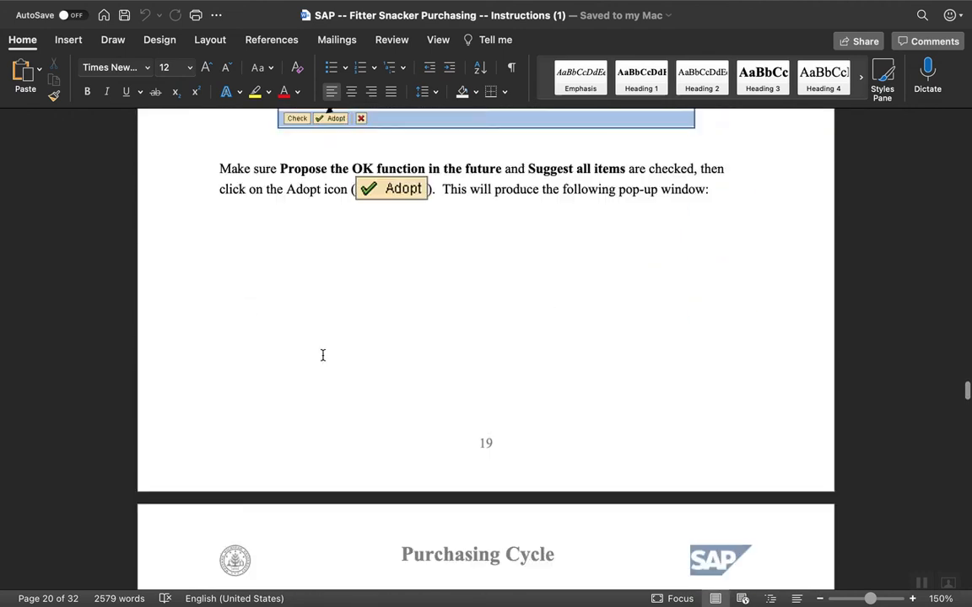
scroll(324, 358, "up", 2)
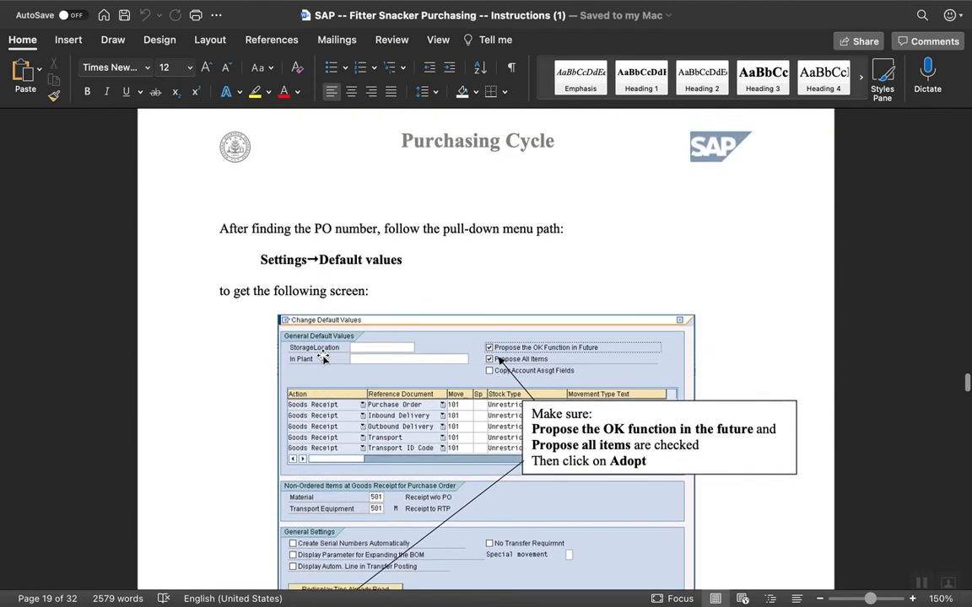
scroll(324, 358, "down", 4)
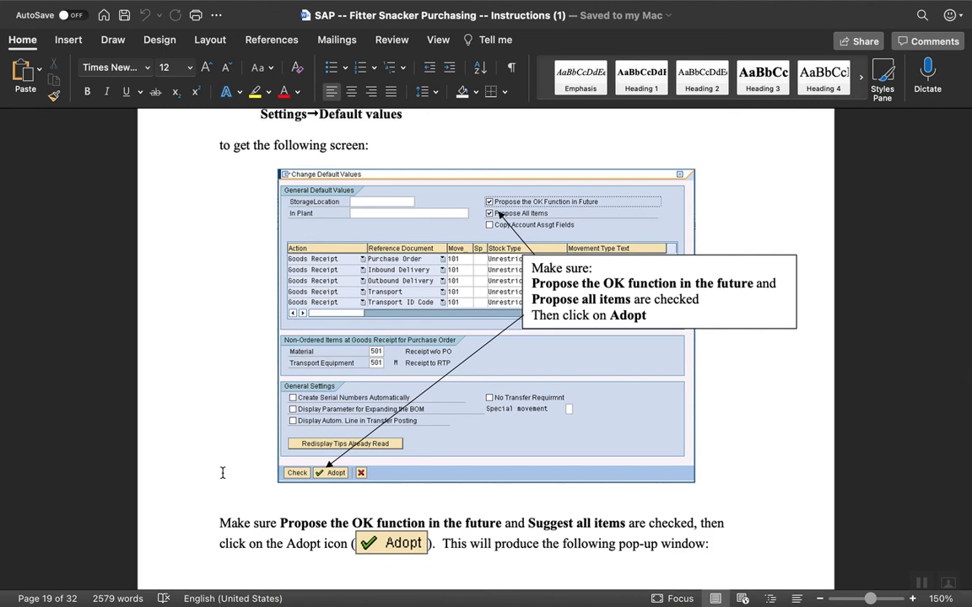
Switch back to SAP in Chrome and exit the incoming invoice without posting it.
mouse_move(330, 586)
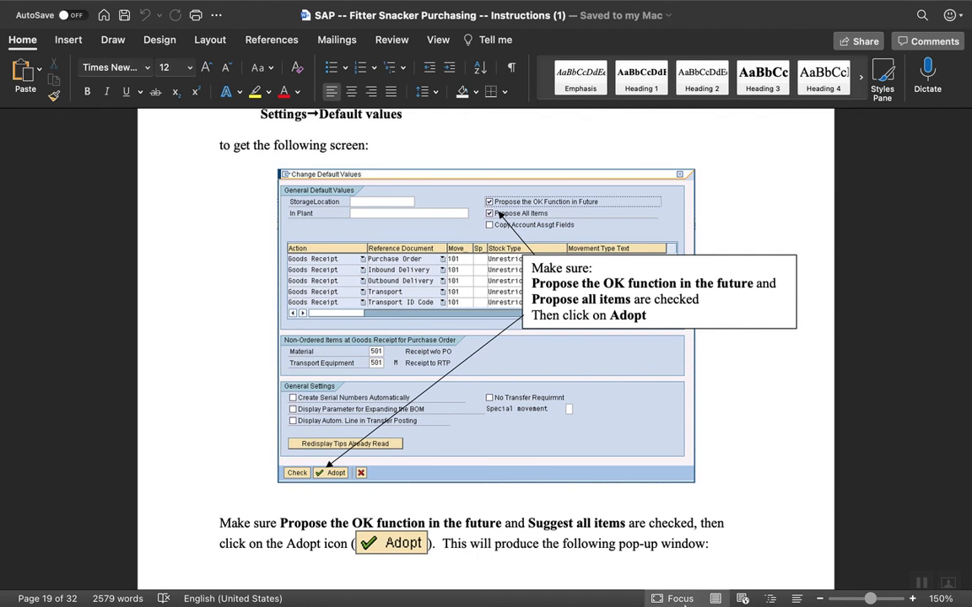
mouse_move(685, 605)
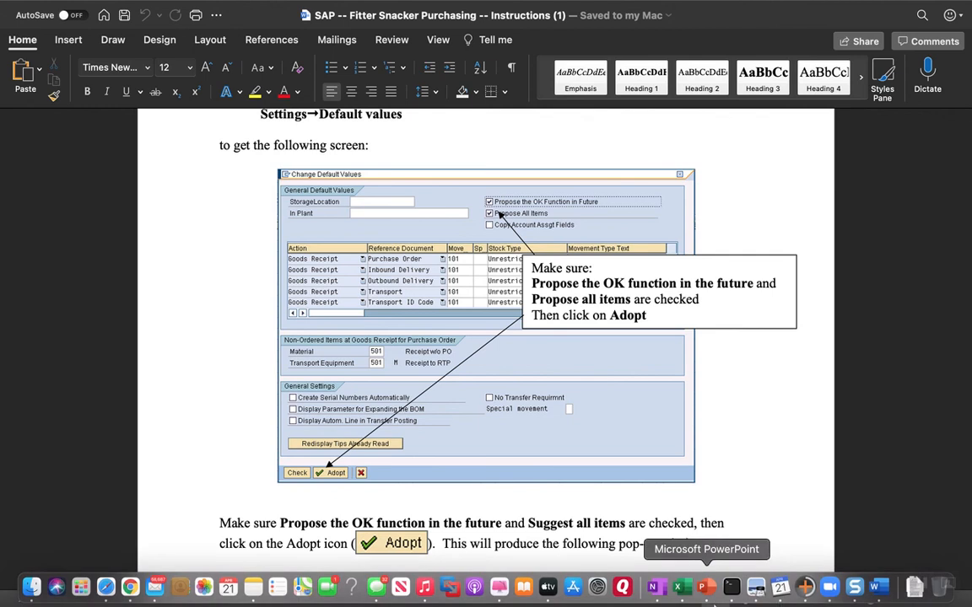
left_click(130, 587)
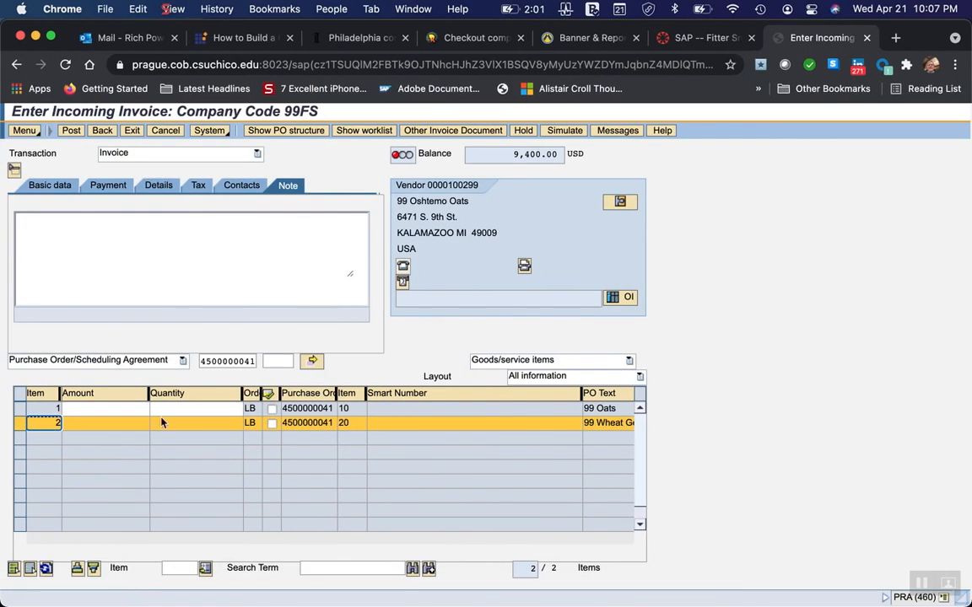
left_click(132, 131)
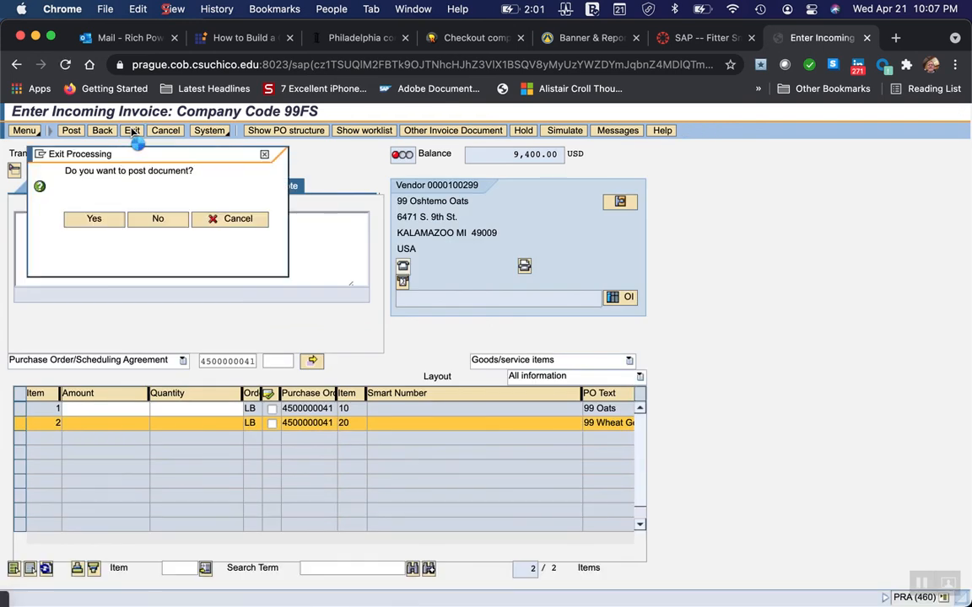
left_click(152, 219)
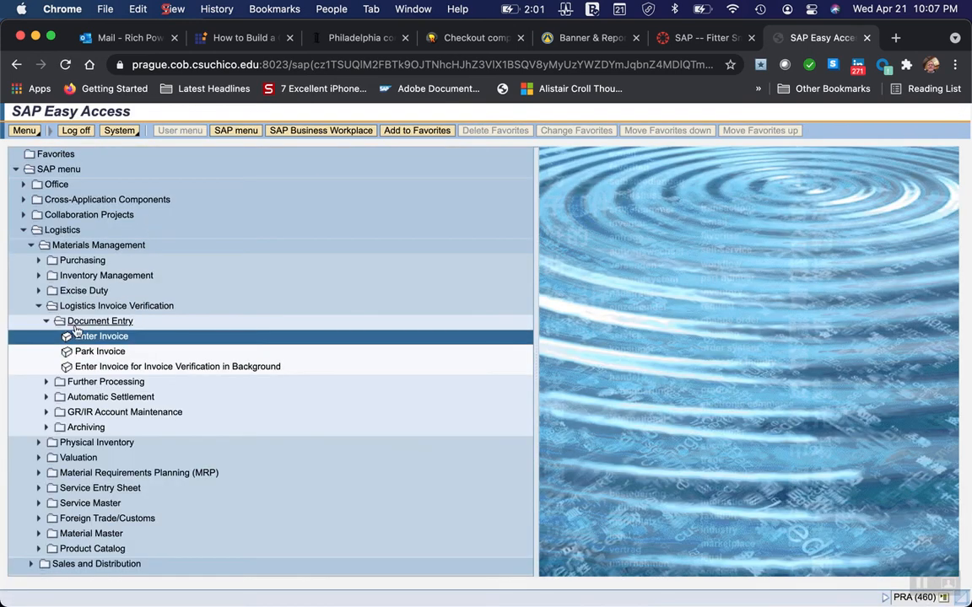
Open the Inventory Management goods receipt for a known PO number and try to load the purchase order listed under My Documents.
left_click(47, 321)
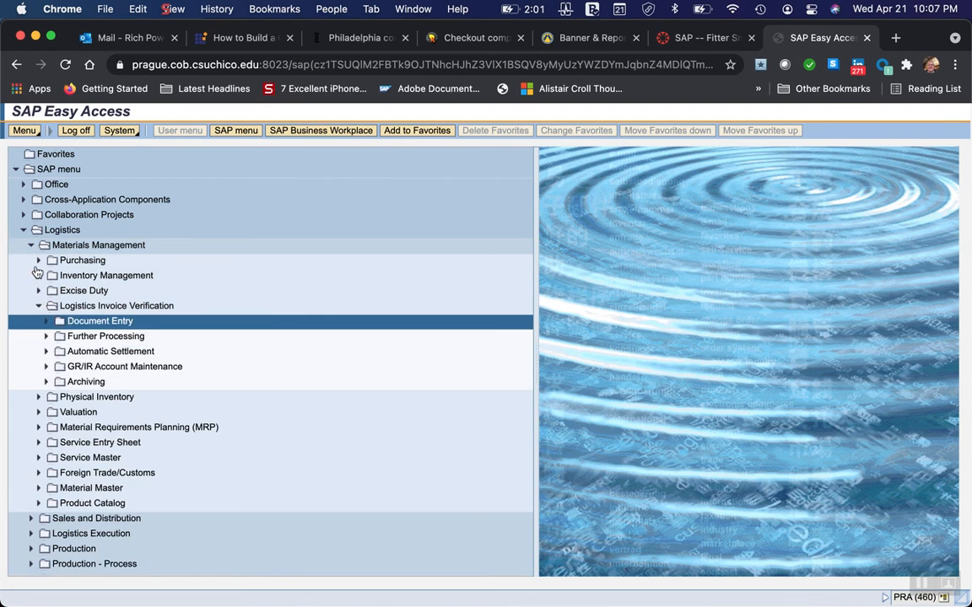
left_click(39, 276)
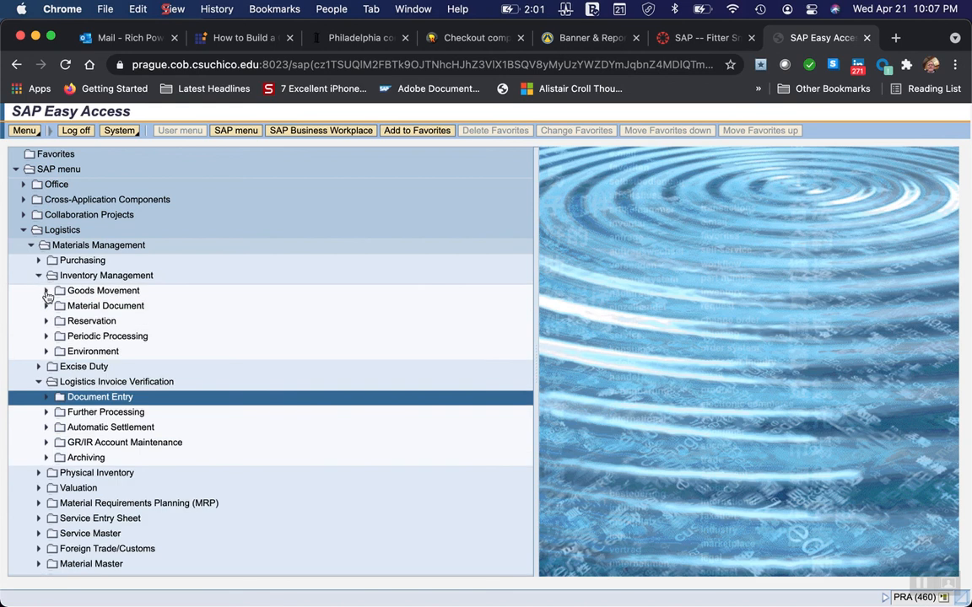
left_click(46, 291)
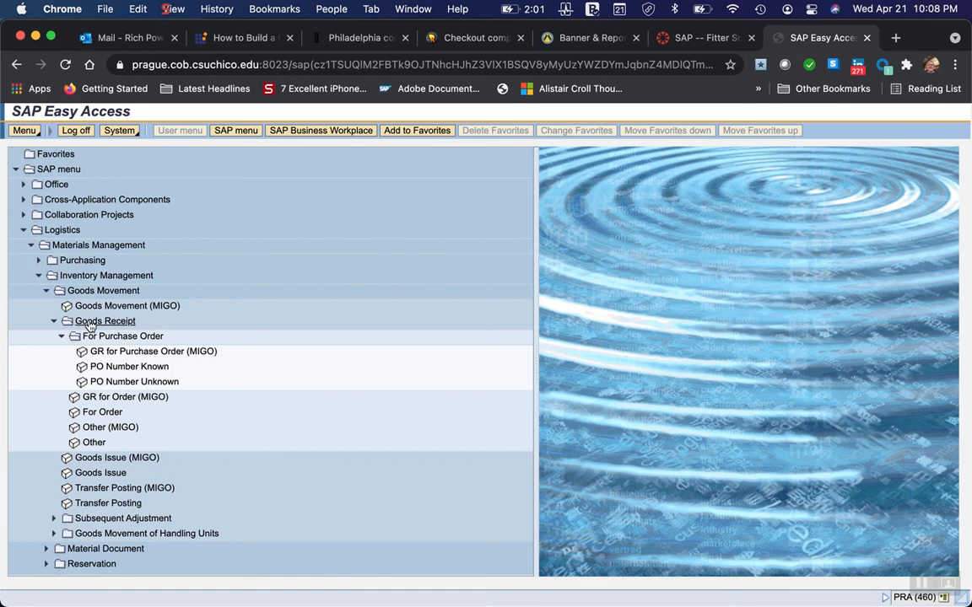
left_click(129, 367)
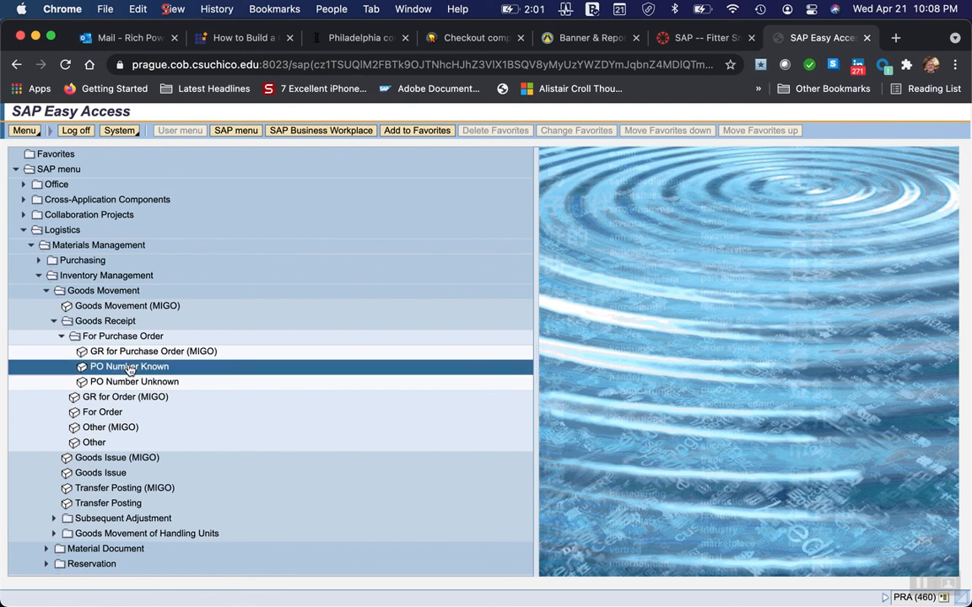
double_click(129, 368)
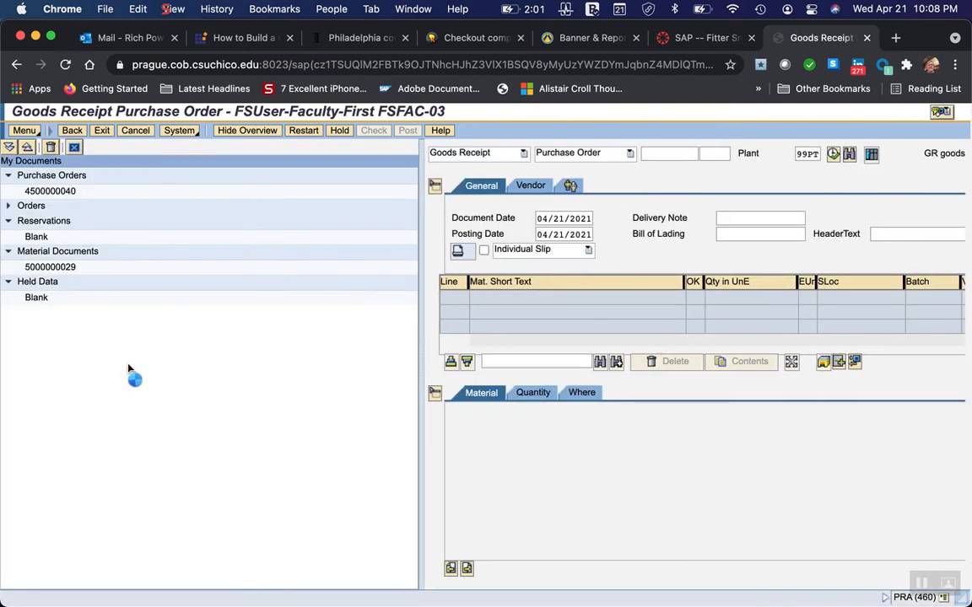
left_click(53, 191)
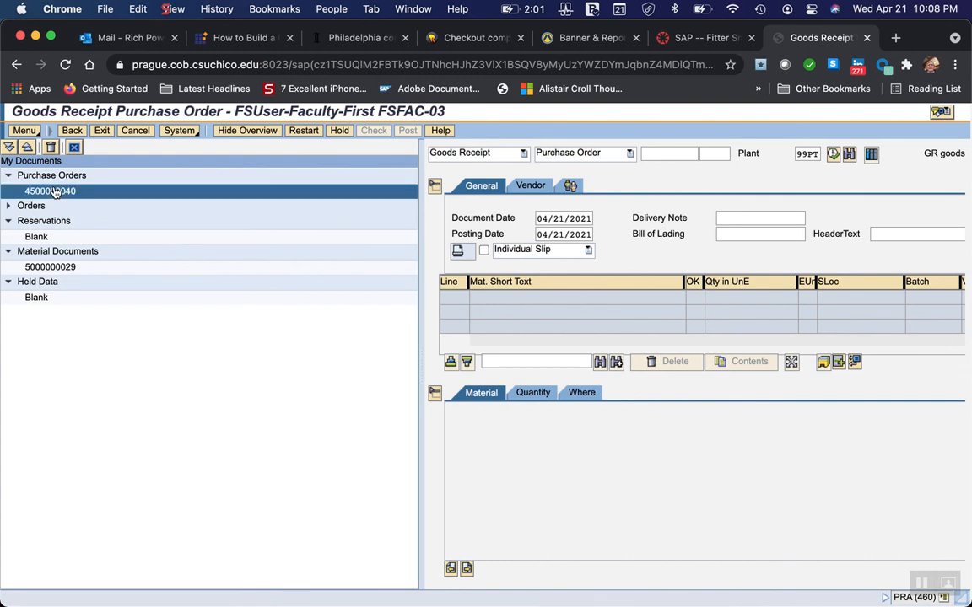
left_click(54, 191)
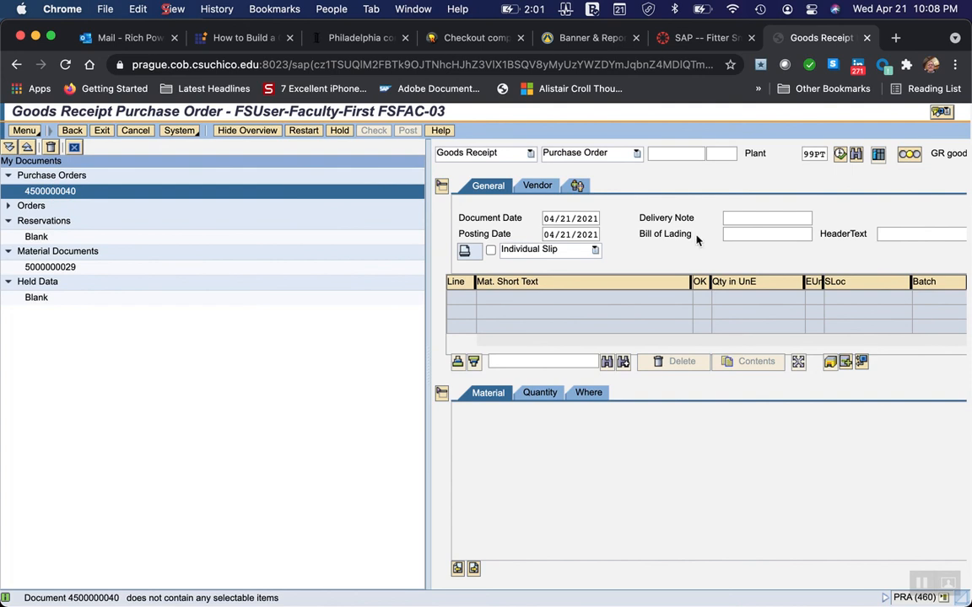
Load the purchase order numbered one above the one listed under My Documents into the goods receipt.
left_click(655, 153)
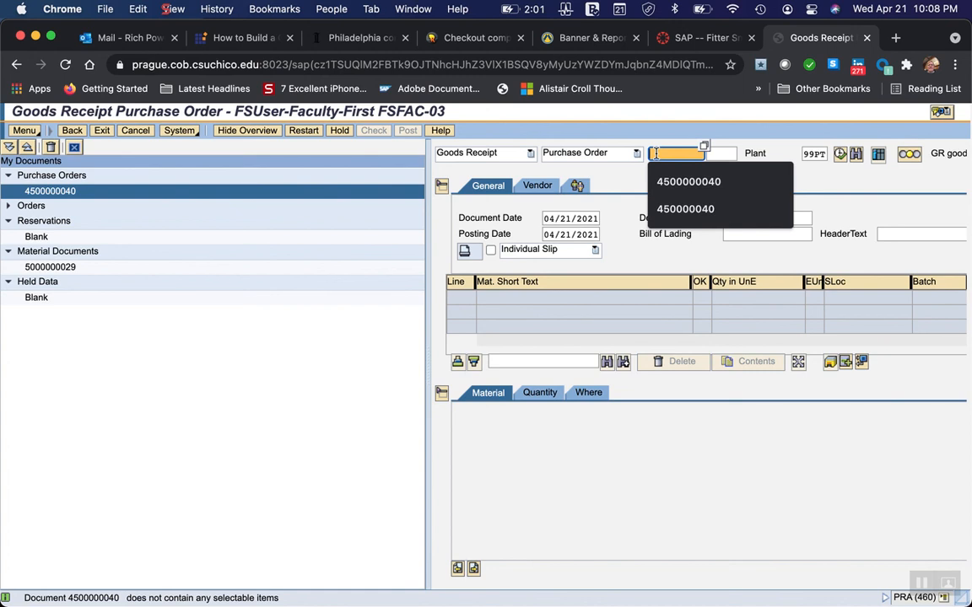
type("45000000")
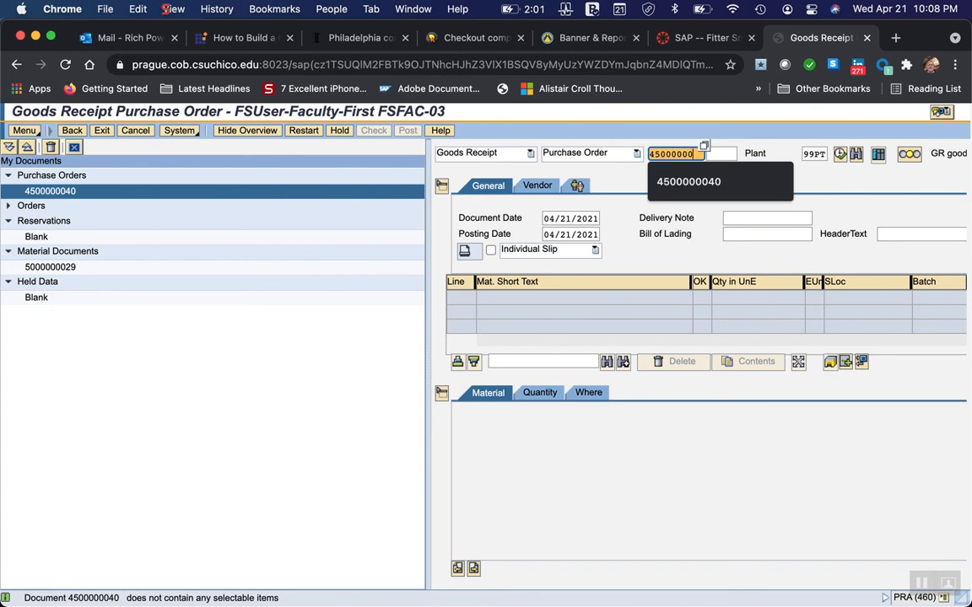
type("41")
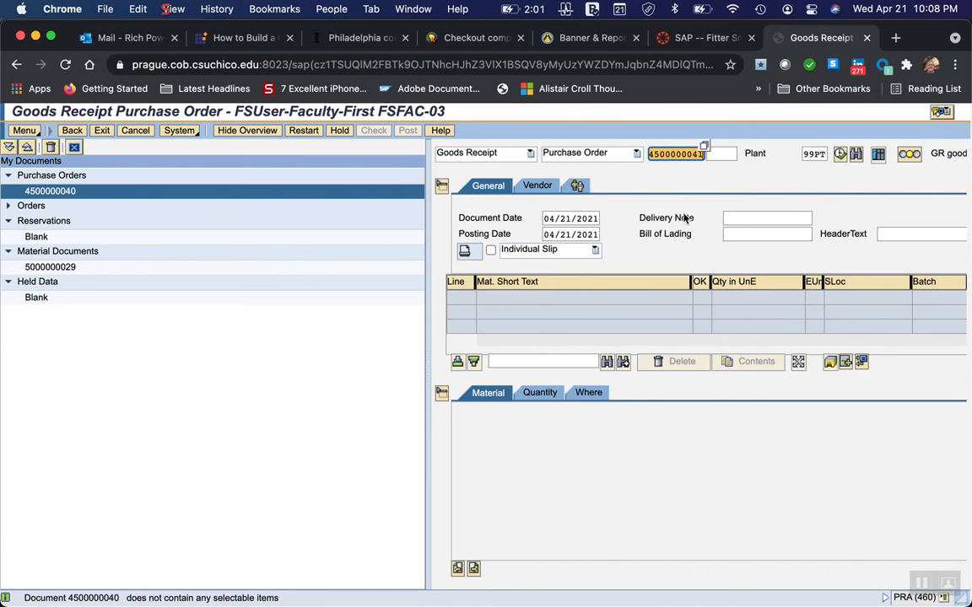
key("Return")
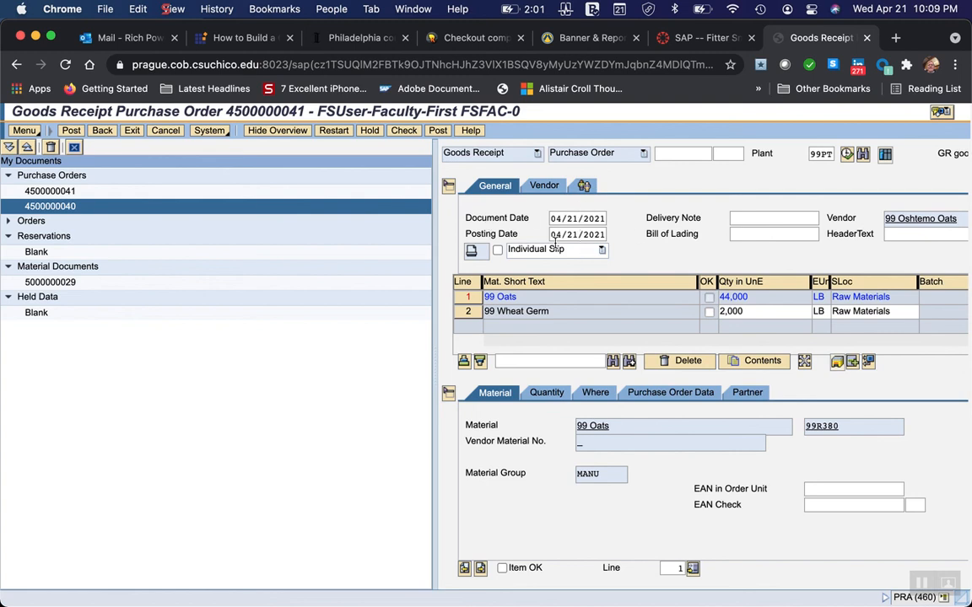
Mark the 99 Wheat Germ and 99 Oats lines as Item OK and post the goods receipt.
left_click(463, 299)
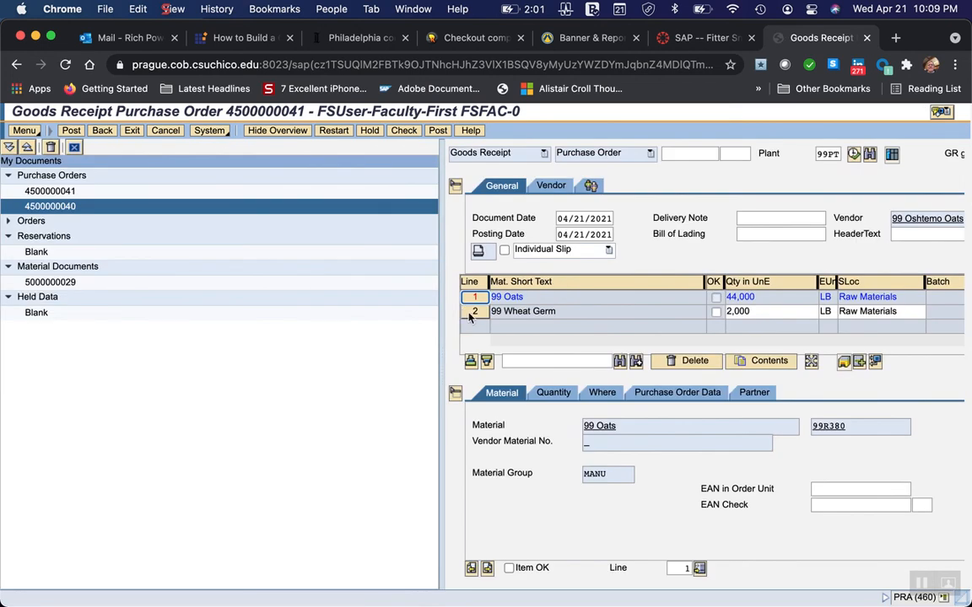
left_click(470, 314)
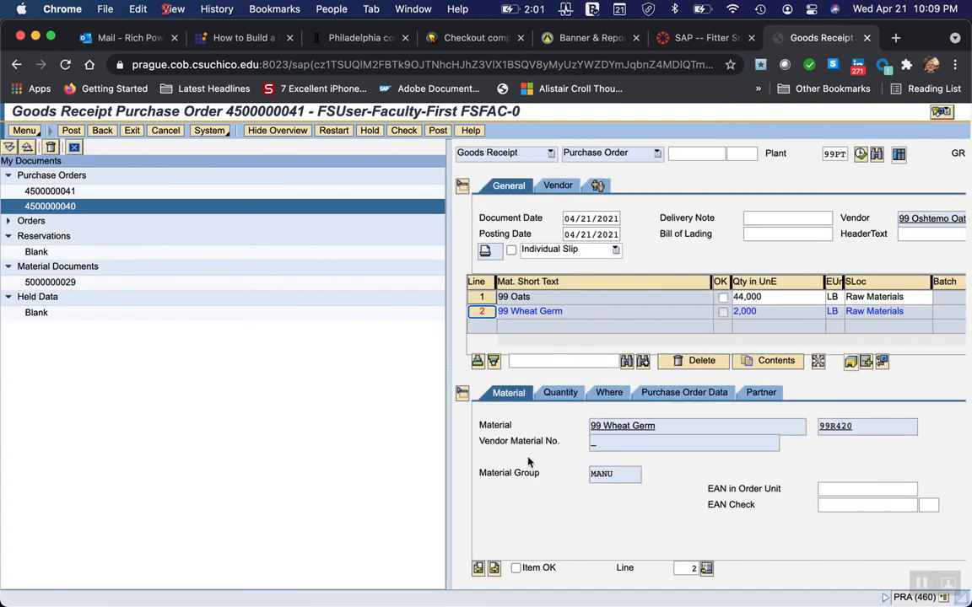
left_click(516, 568)
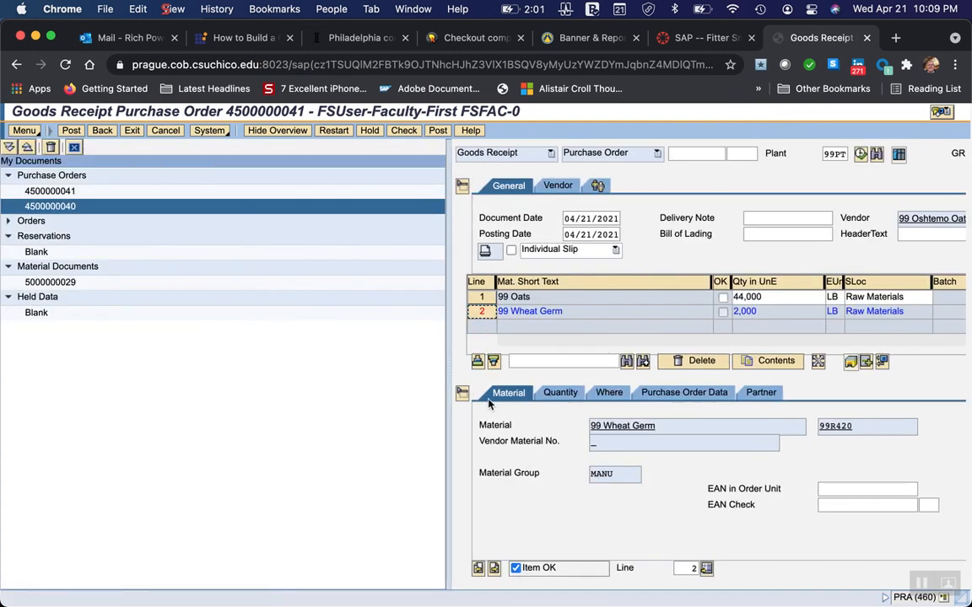
left_click(494, 568)
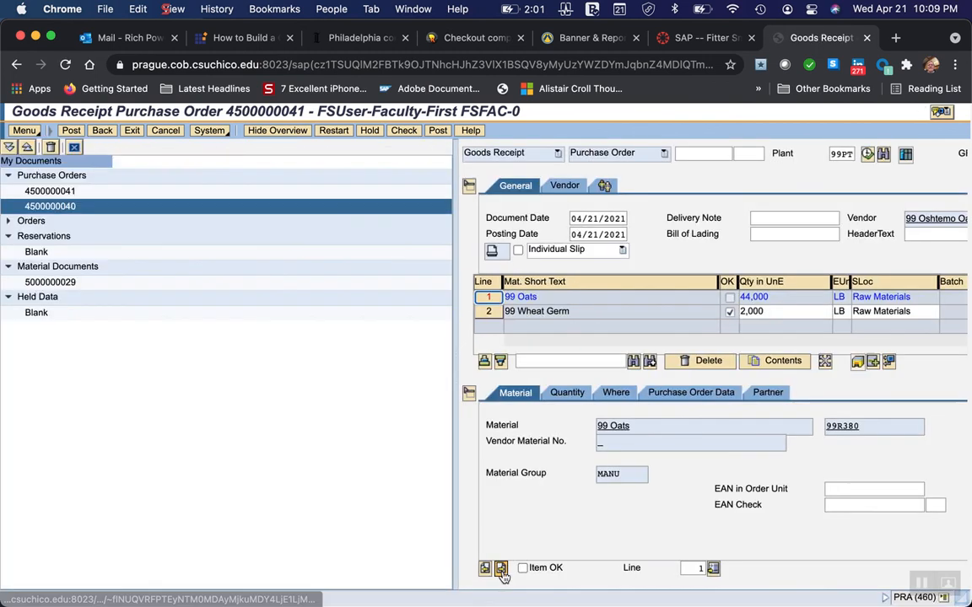
left_click(522, 568)
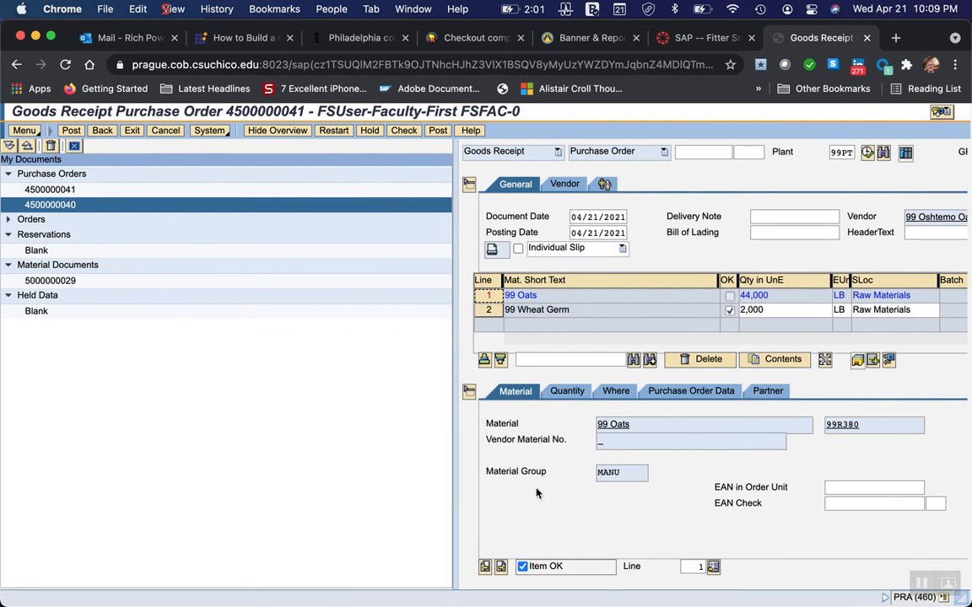
left_click(72, 132)
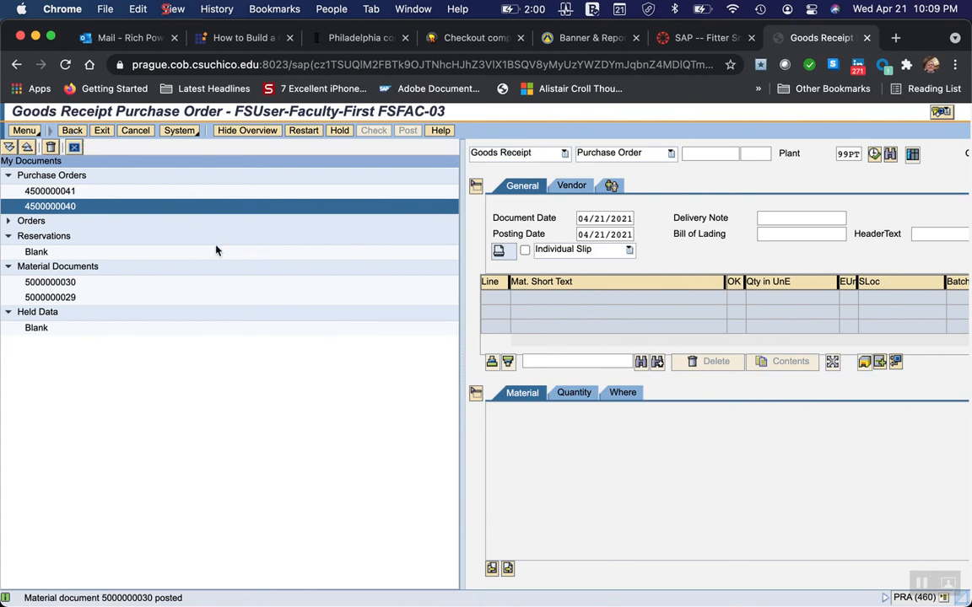
Exit the goods receipt and open Enter Invoice from the Logistics Invoice Verification document entry functions.
left_click(16, 69)
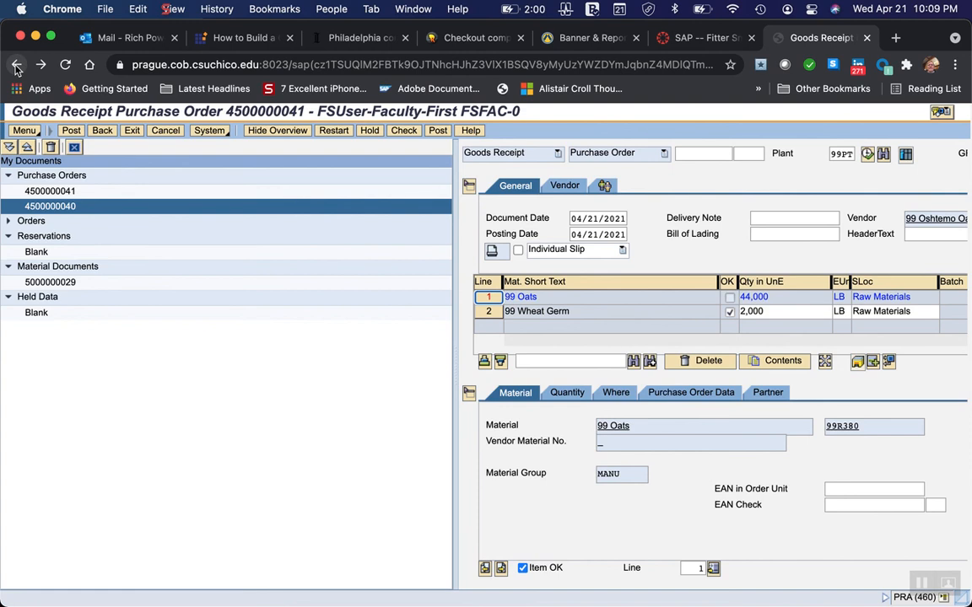
left_click(131, 132)
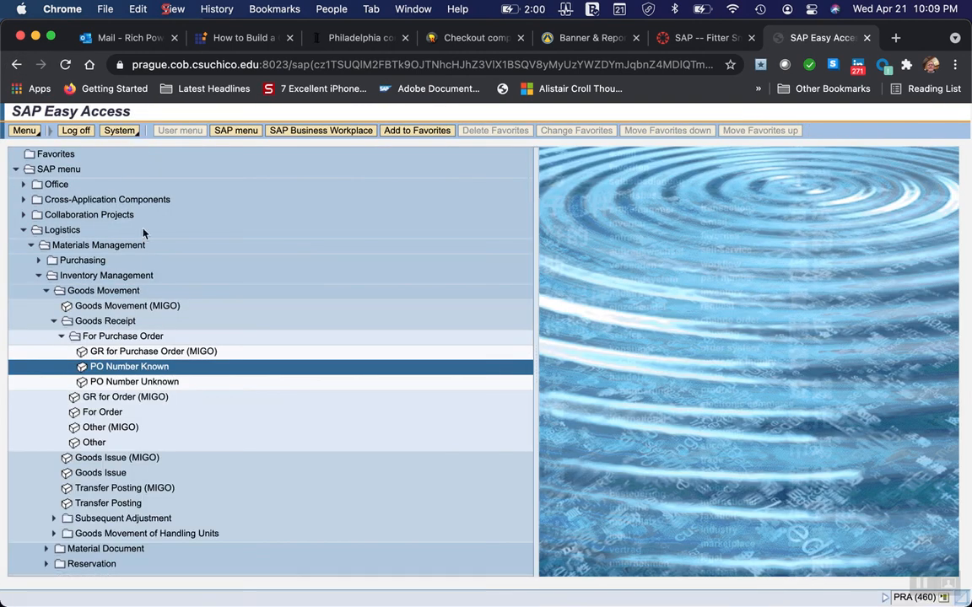
left_click(54, 321)
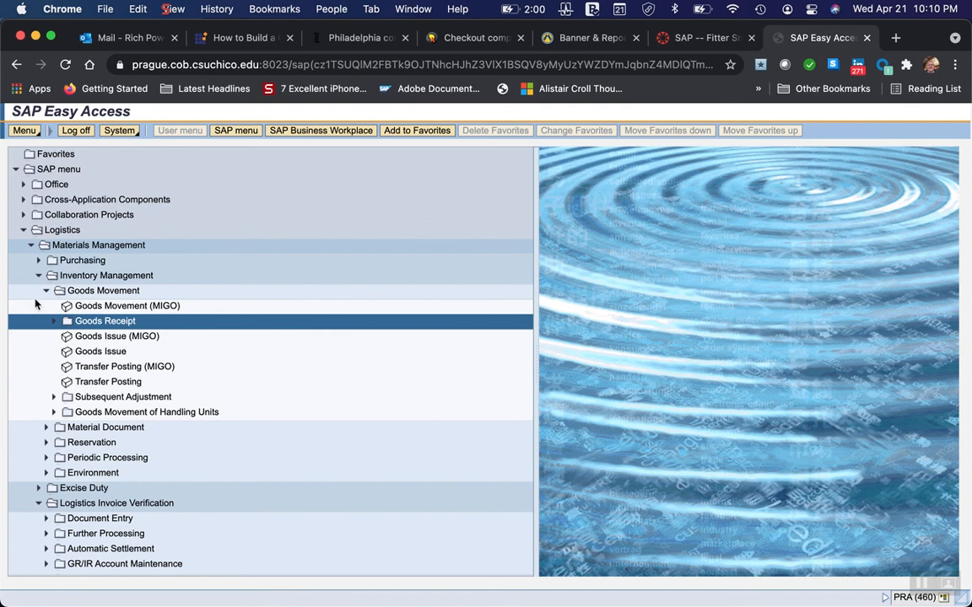
left_click(46, 290)
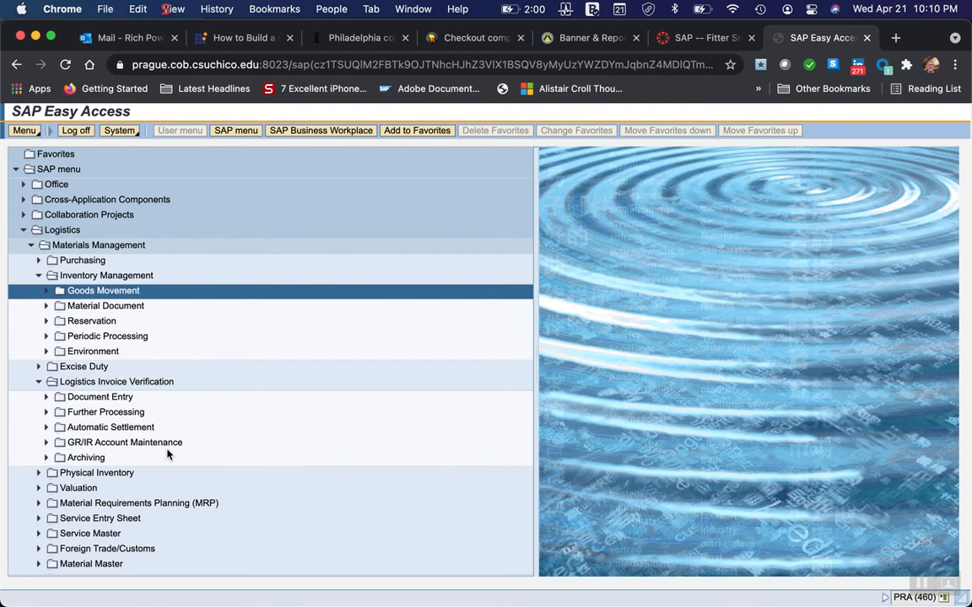
left_click(46, 397)
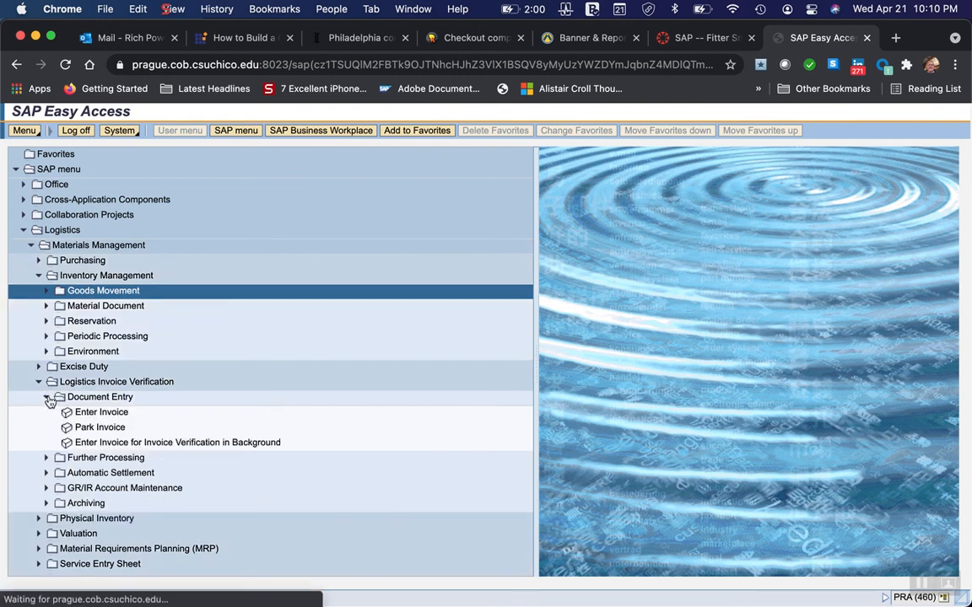
left_click(106, 415)
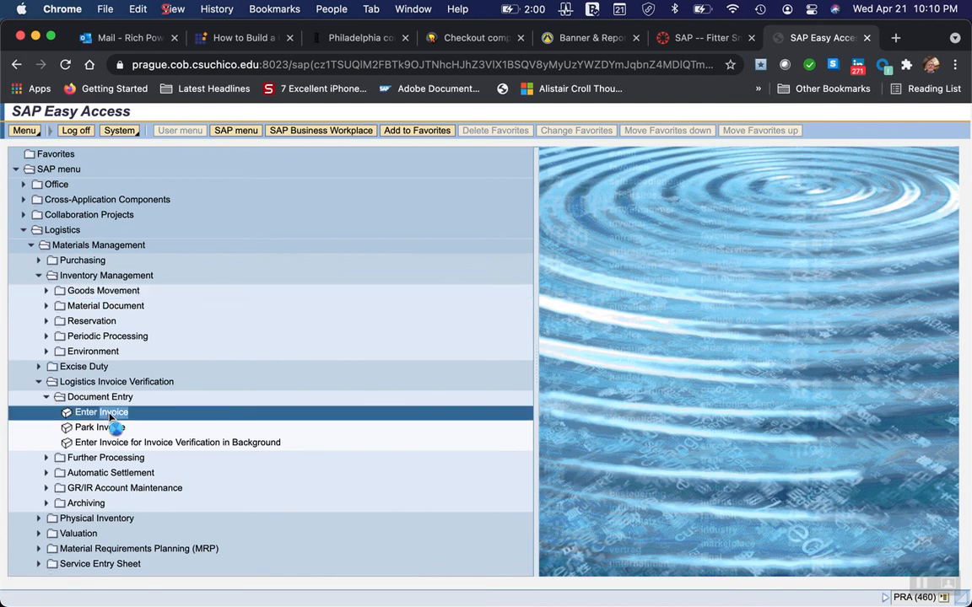
double_click(107, 413)
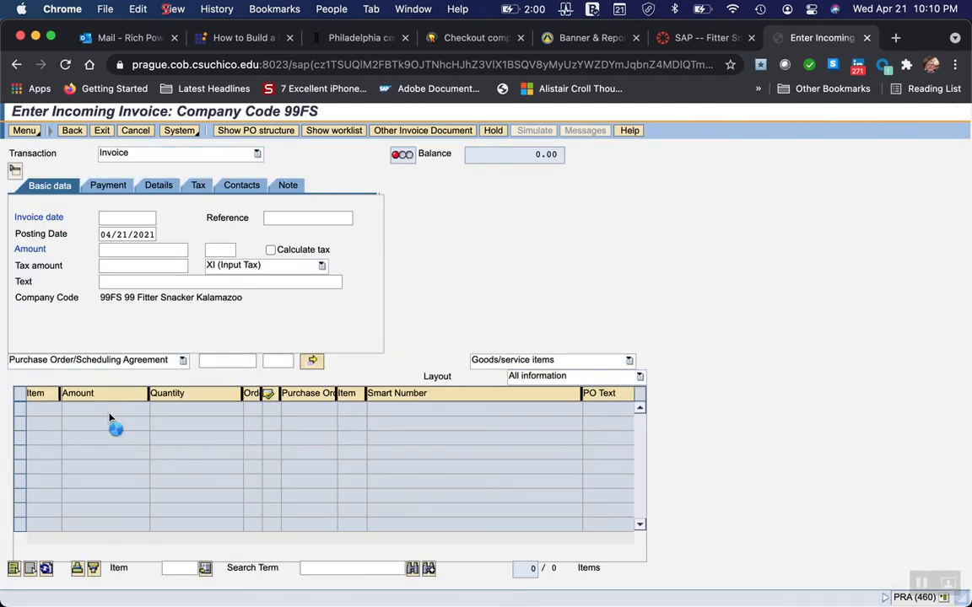
Set the invoice date to 04/21/2021 and load the items of the purchase order just received.
left_click(107, 218)
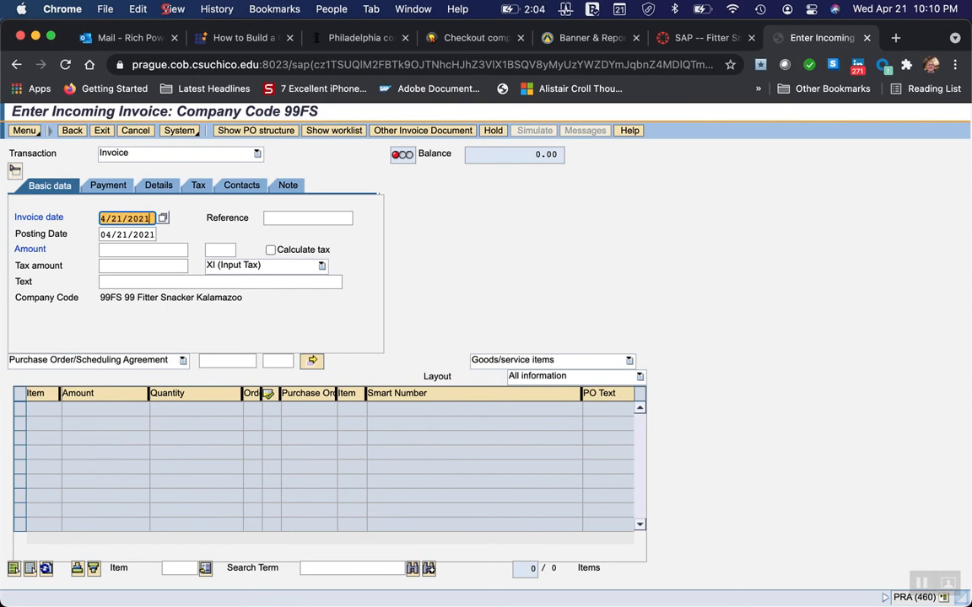
key("Return")
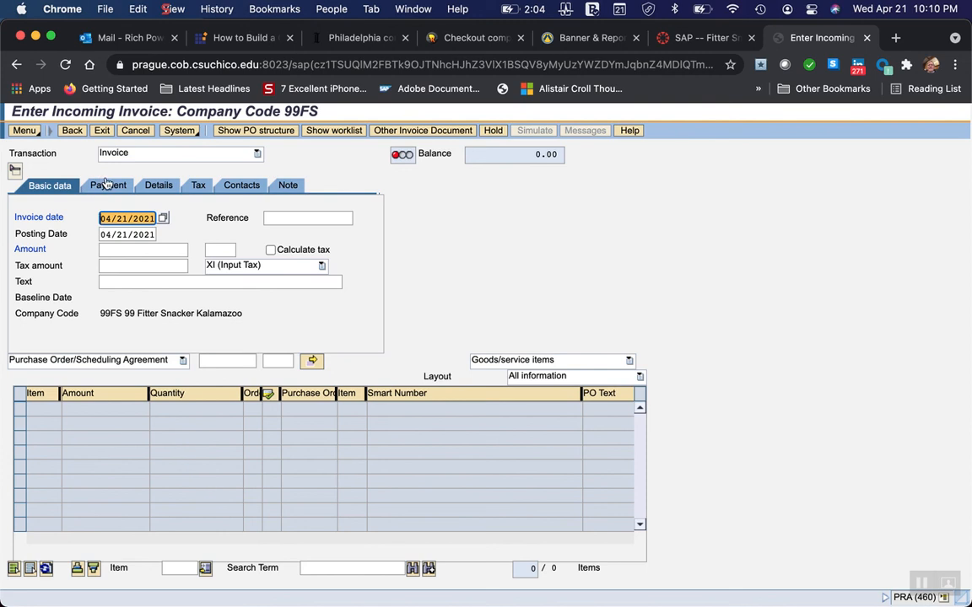
left_click(209, 360)
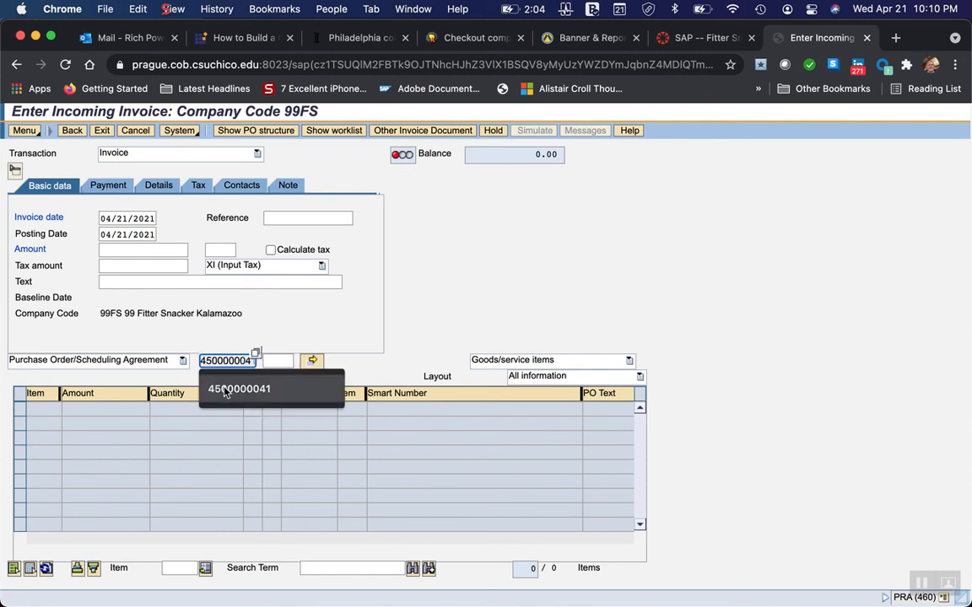
left_click(224, 389)
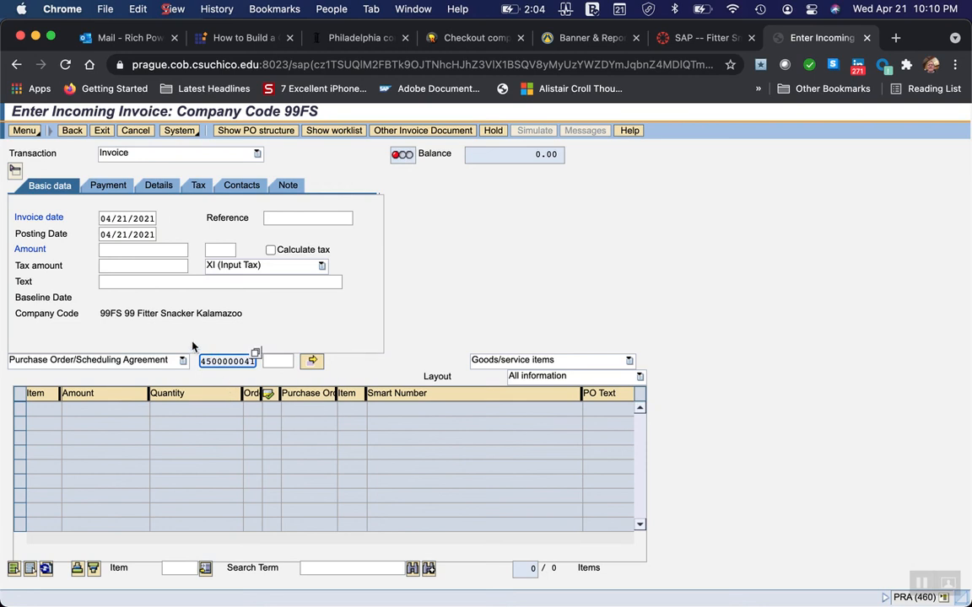
key("Return")
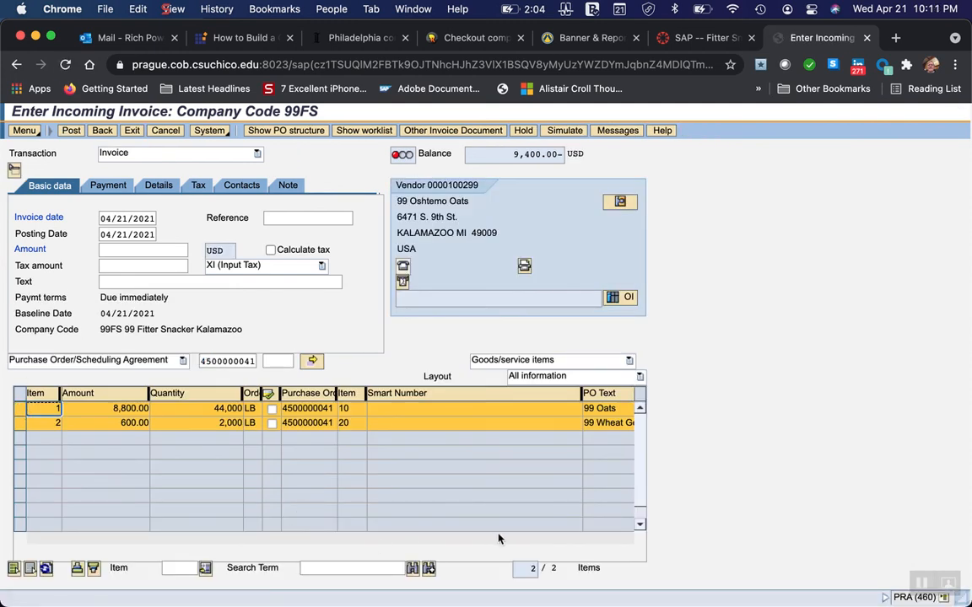
Deselect and reselect the 99 Oats and 99 Wheat Germ invoice items, and try to post and simulate the invoice.
left_click(20, 410)
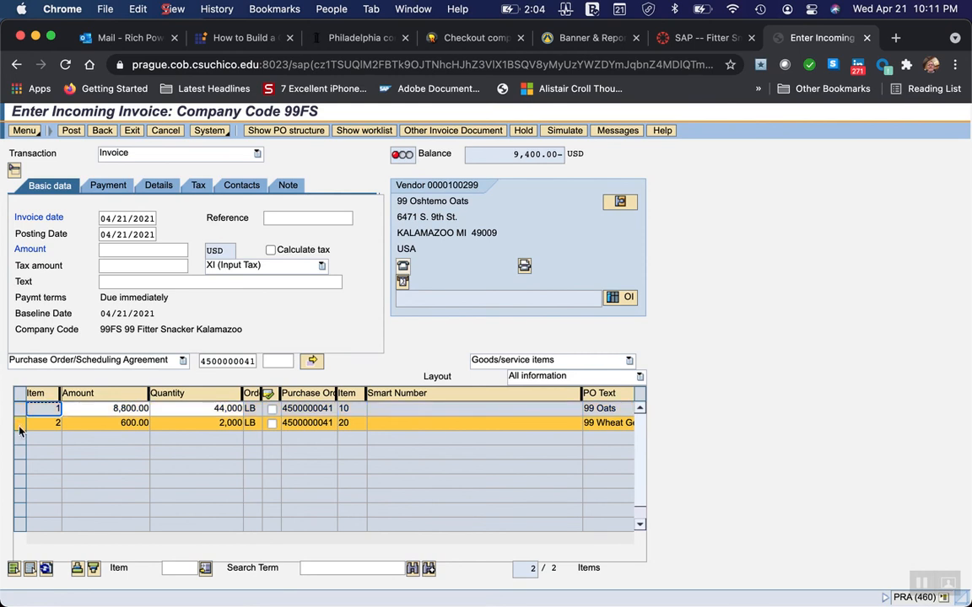
left_click(19, 427)
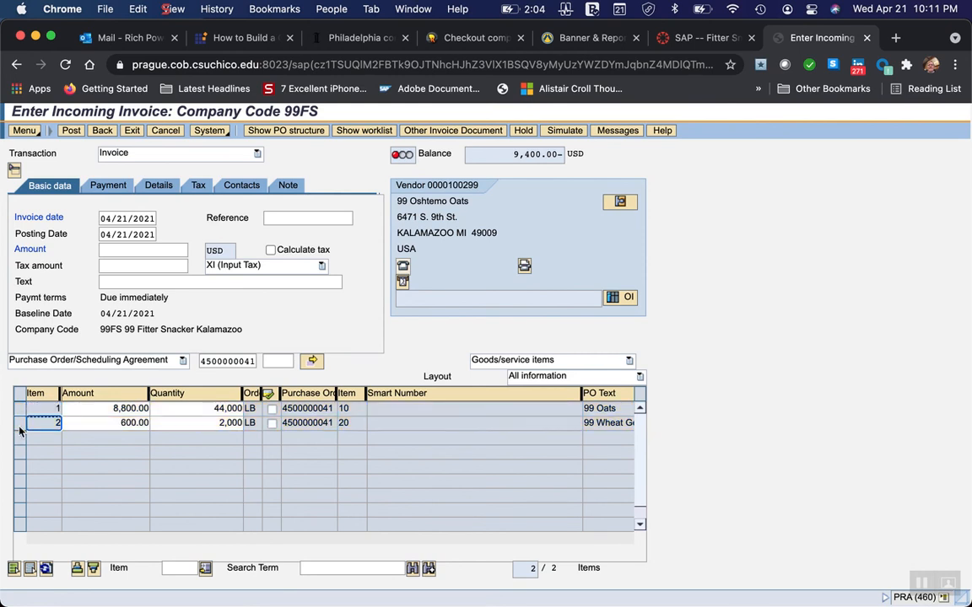
left_click(19, 409)
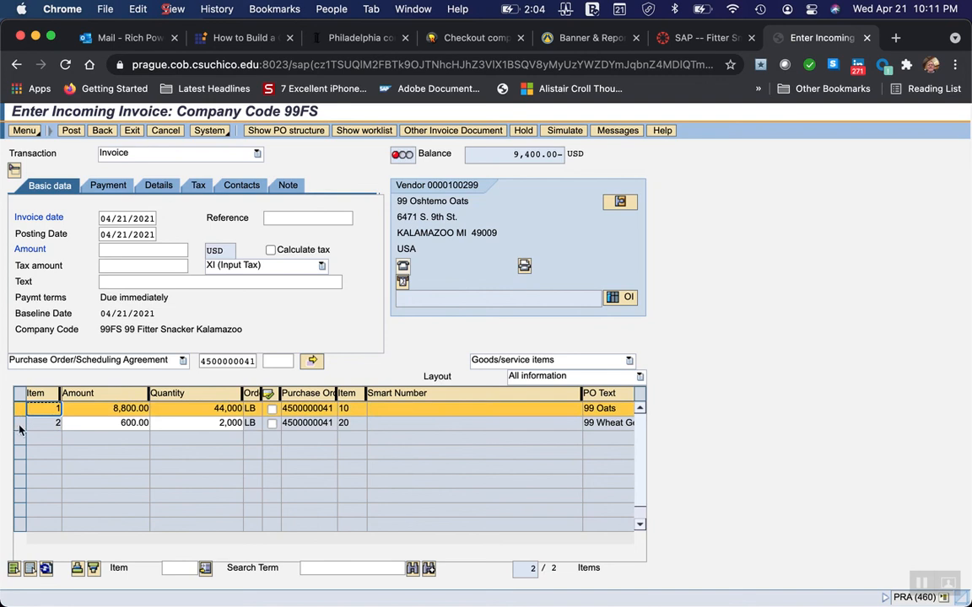
left_click(20, 424)
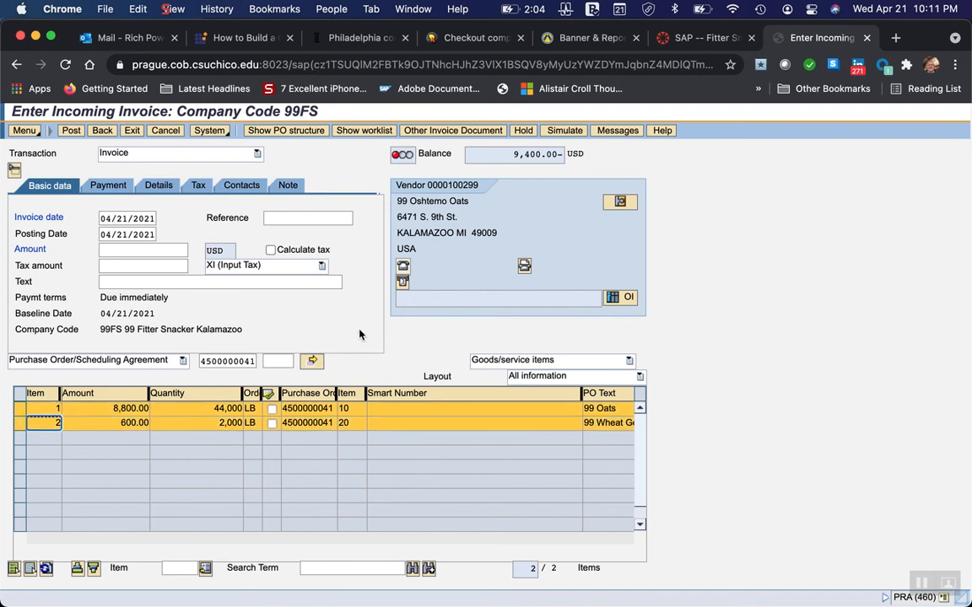
left_click(70, 130)
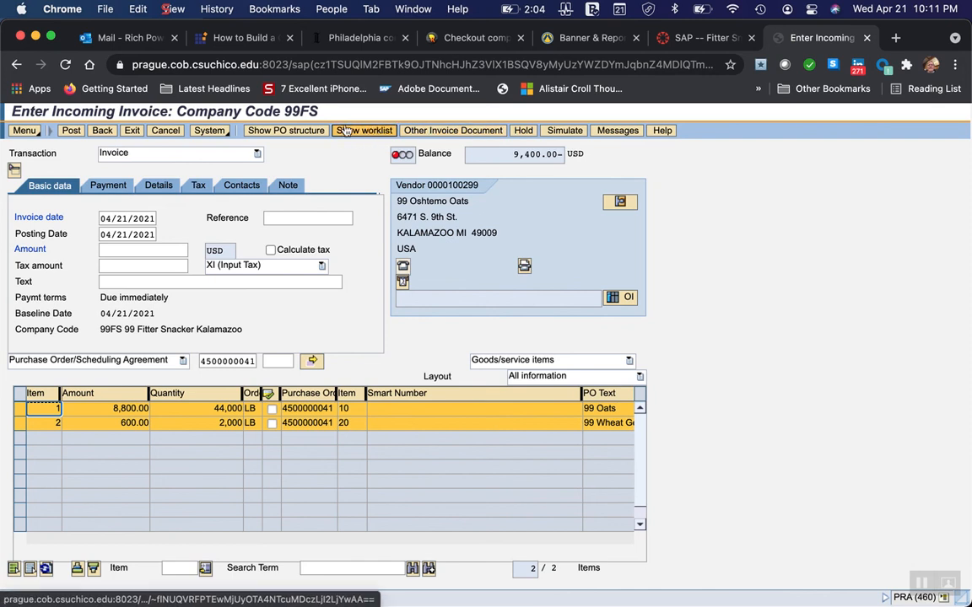
left_click(574, 133)
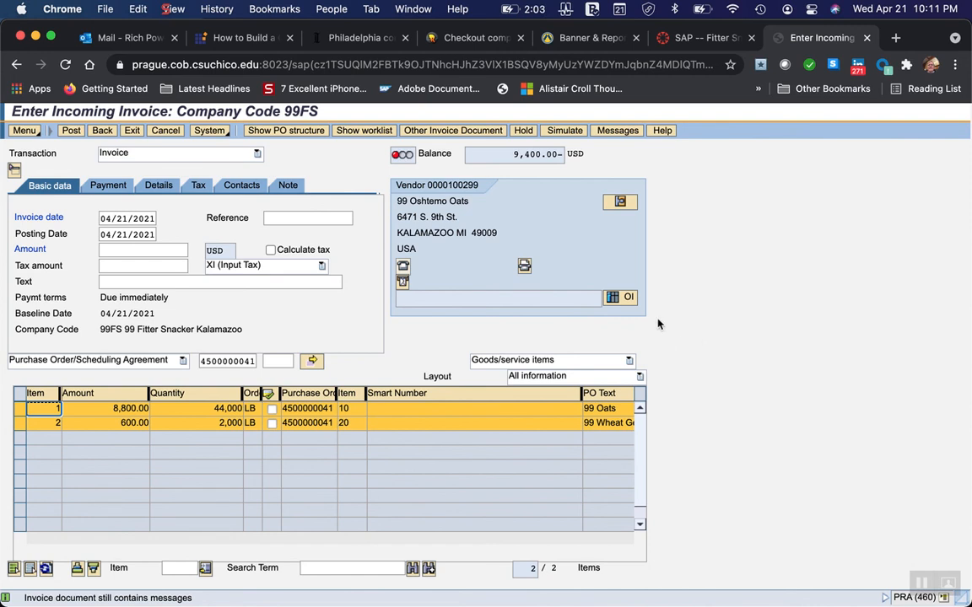
double_click(254, 360)
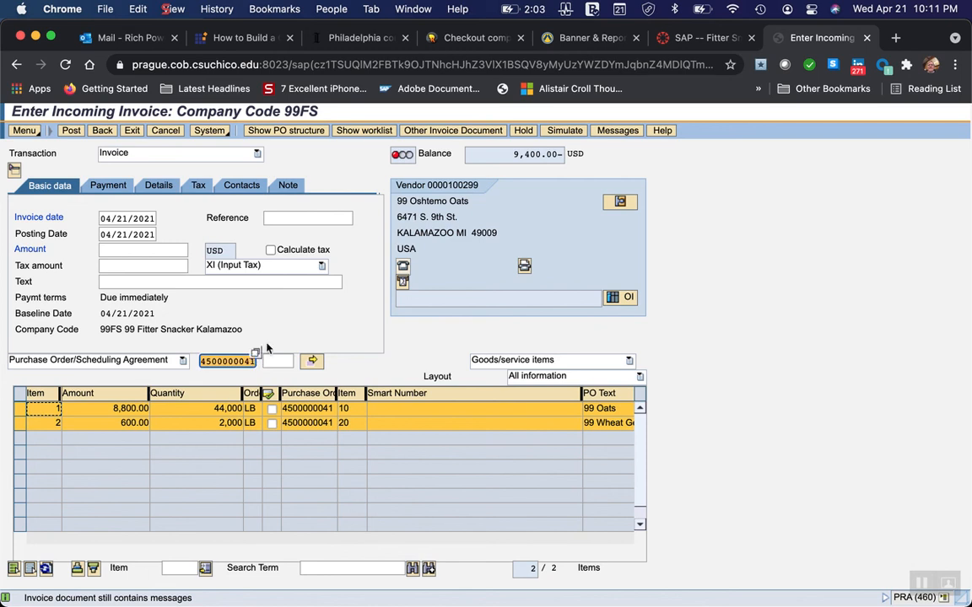
left_click(255, 354)
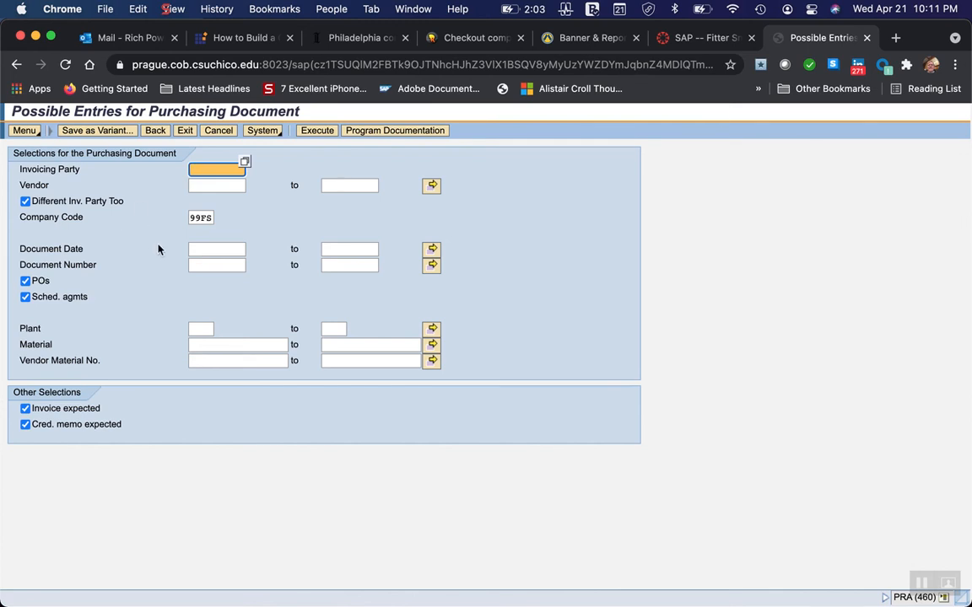
left_click(155, 130)
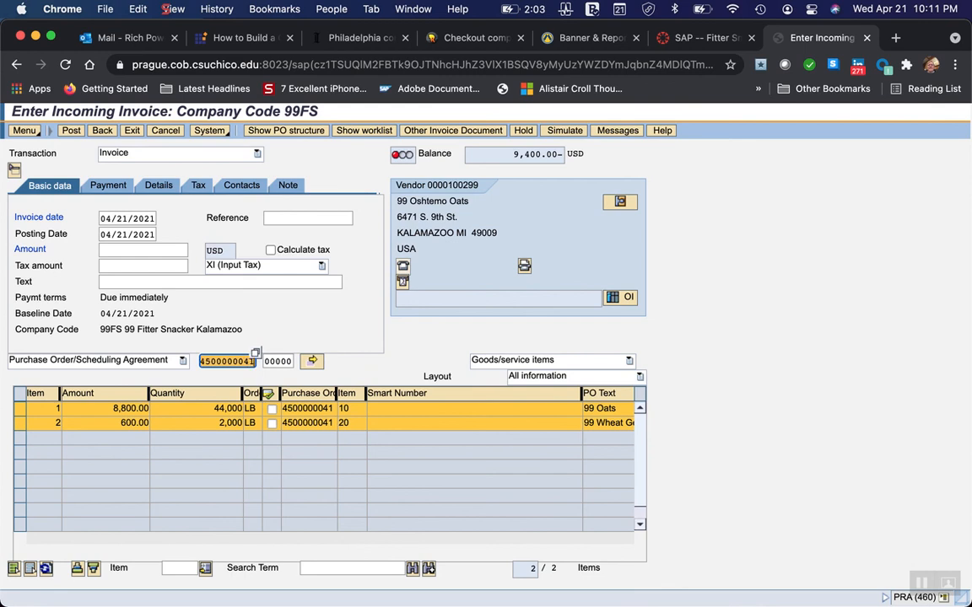
Replace the invoice's purchase order with the one numbered one lower and try to post the invoice.
key("BackSpace")
type("0")
key("Return")
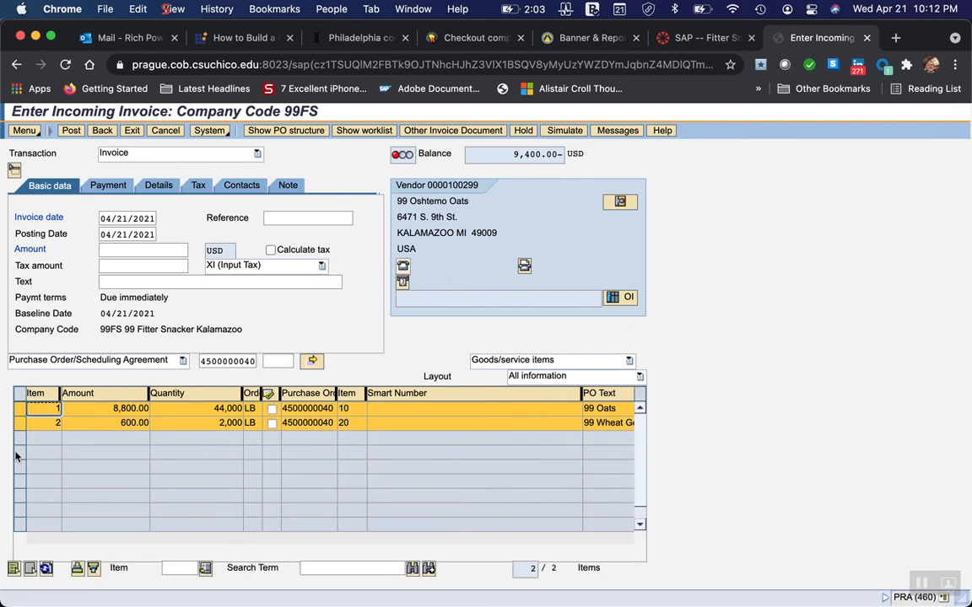
left_click(72, 130)
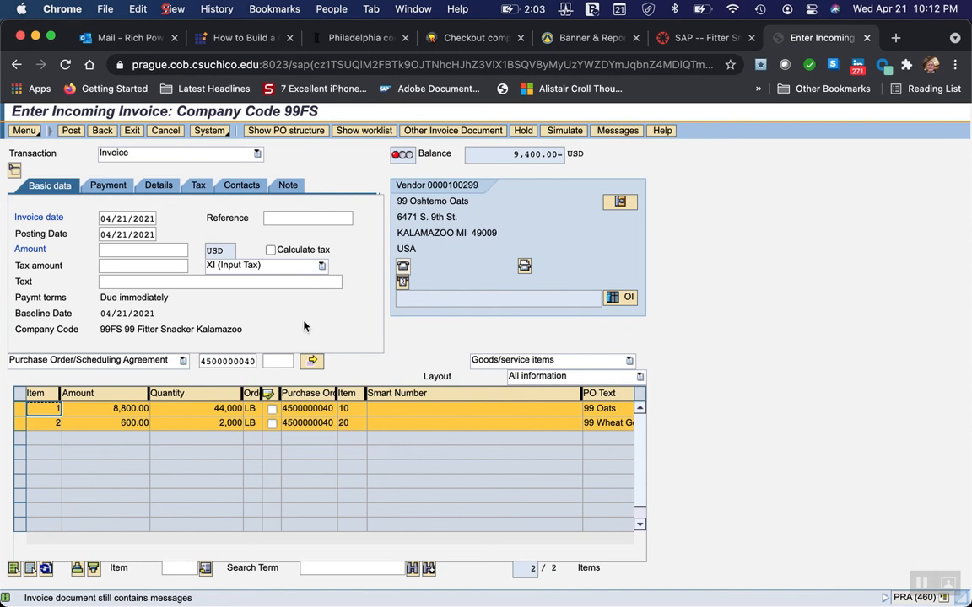
Switch to the Fitter Snacker Purchasing instructions in Word and review the goods receipt and invoice posting sections.
mouse_move(843, 600)
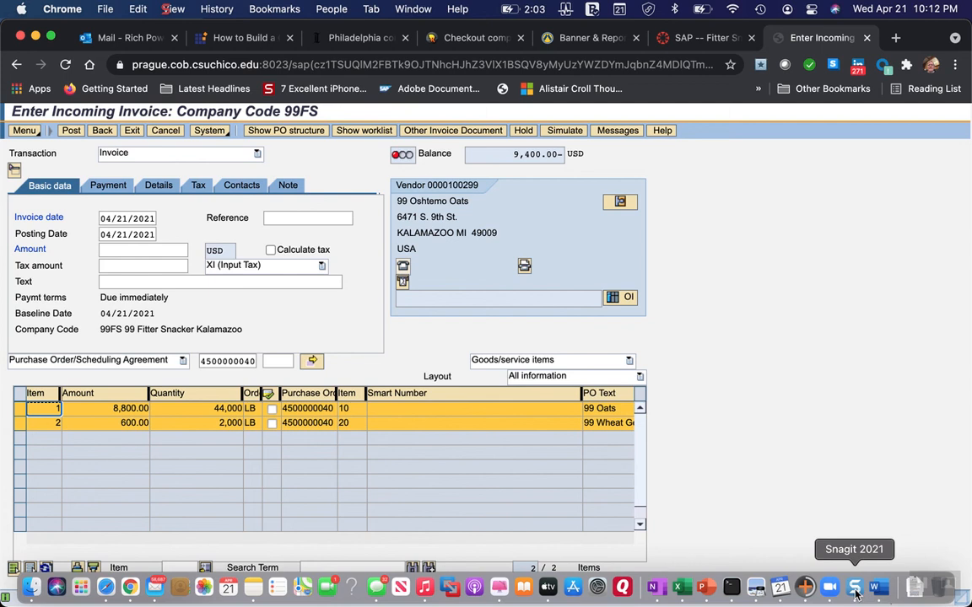
left_click(877, 593)
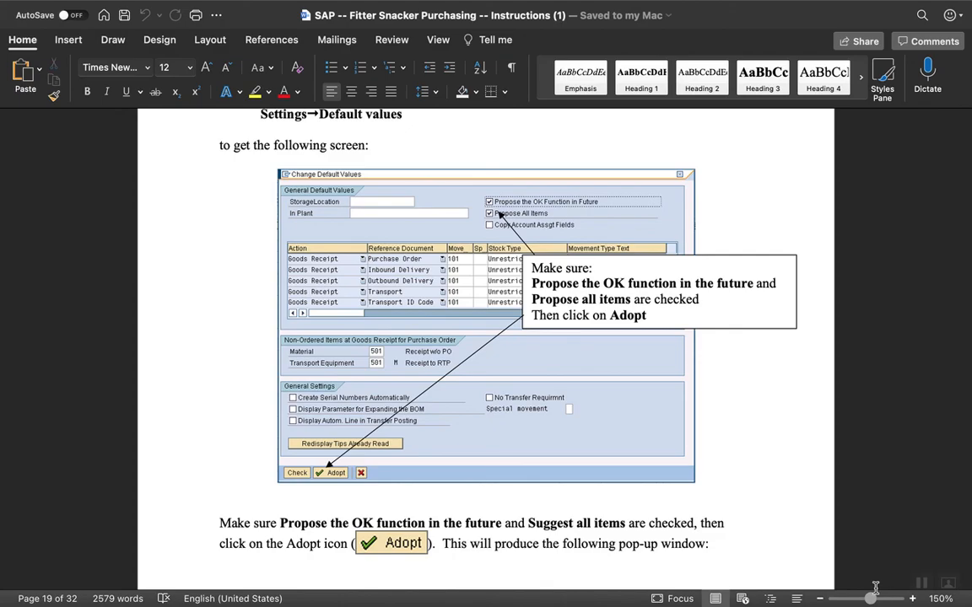
scroll(412, 520, "down", 1)
scroll(412, 519, "down", 15)
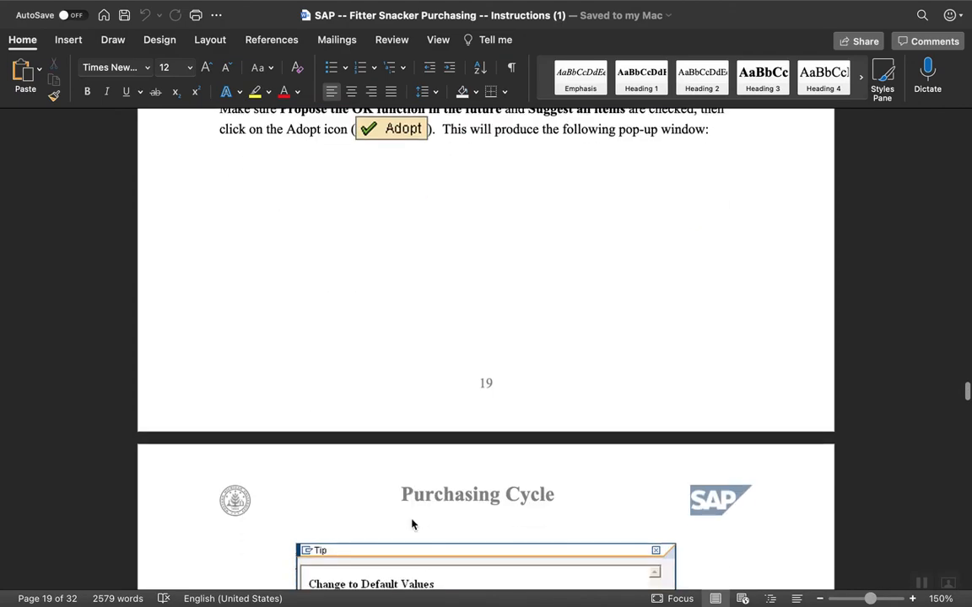
scroll(412, 519, "down", 20)
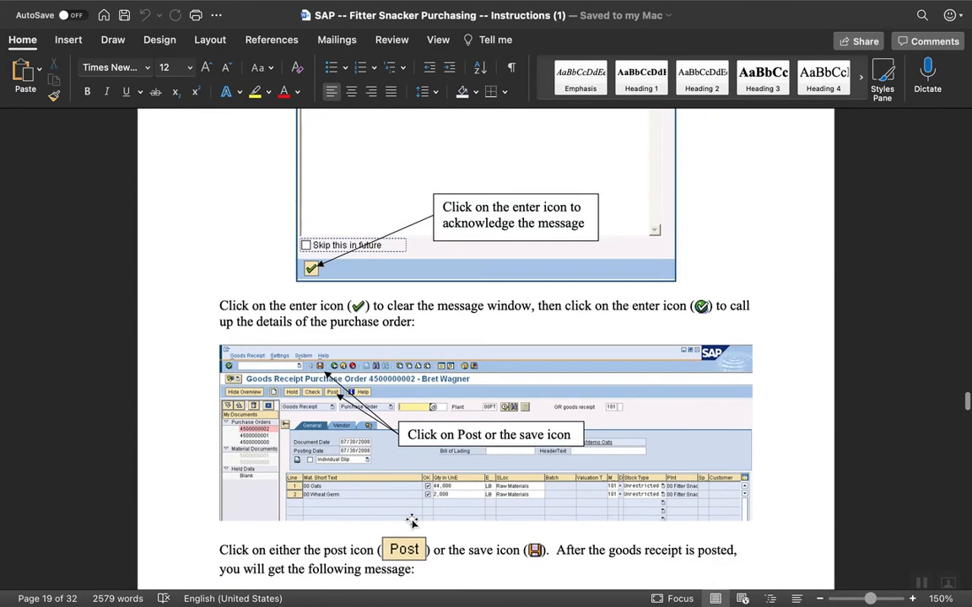
scroll(412, 519, "down", 20)
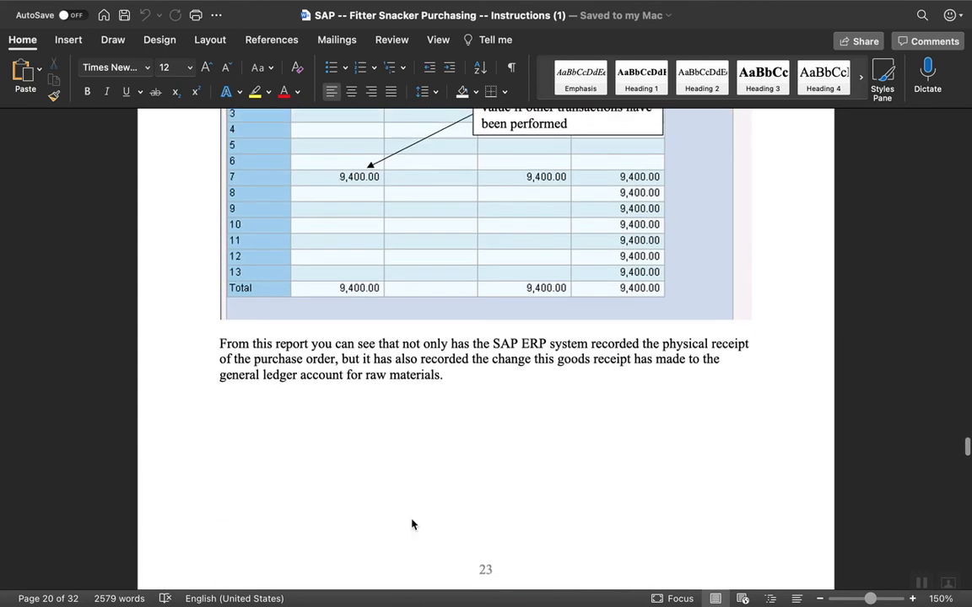
scroll(412, 522, "up", 6)
scroll(411, 520, "down", 15)
scroll(411, 520, "down", 20)
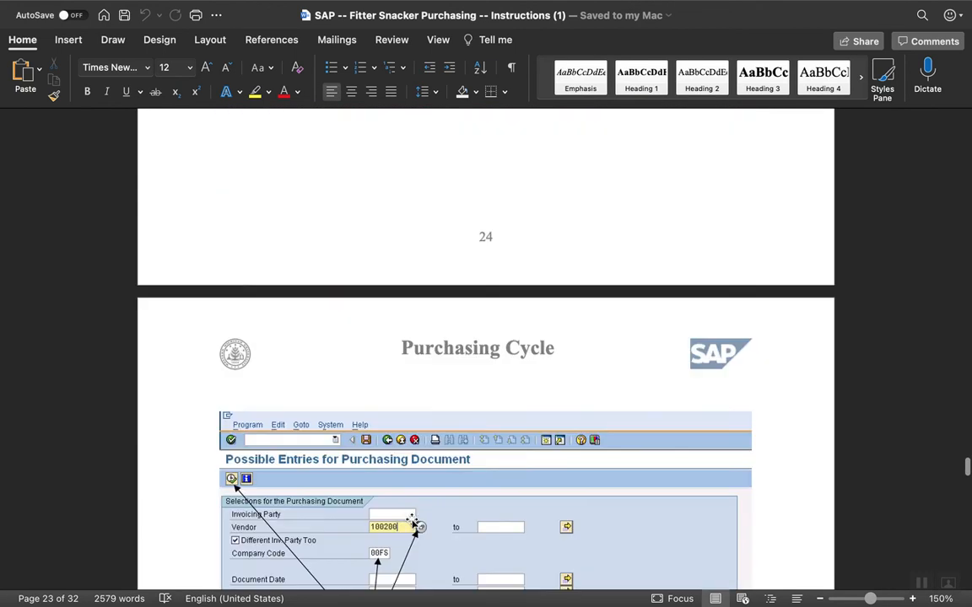
scroll(411, 520, "down", 20)
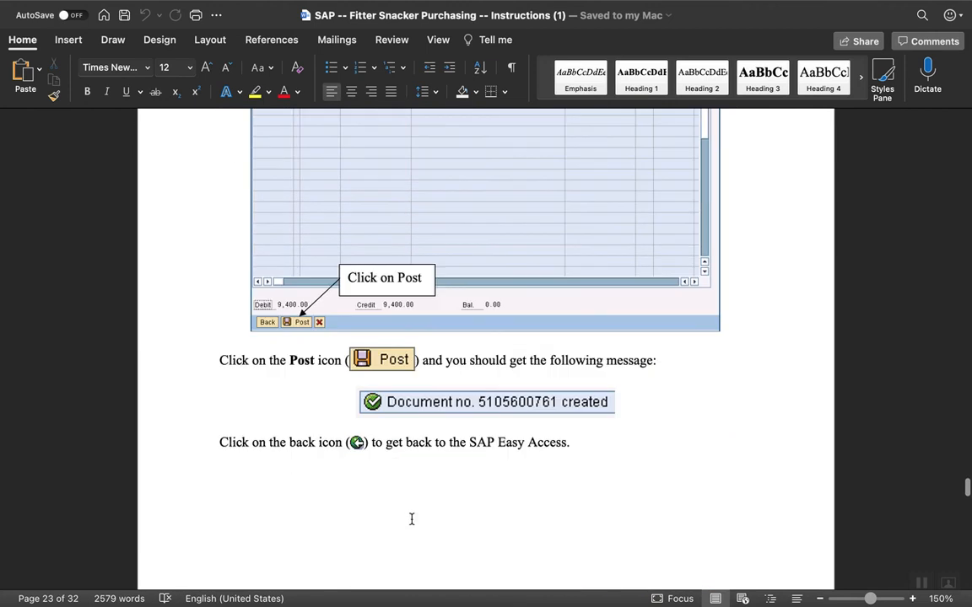
Examine the remaining instructions on posting the outgoing payment and printing the Vendor Appraisal report.
scroll(412, 521, "down", 5)
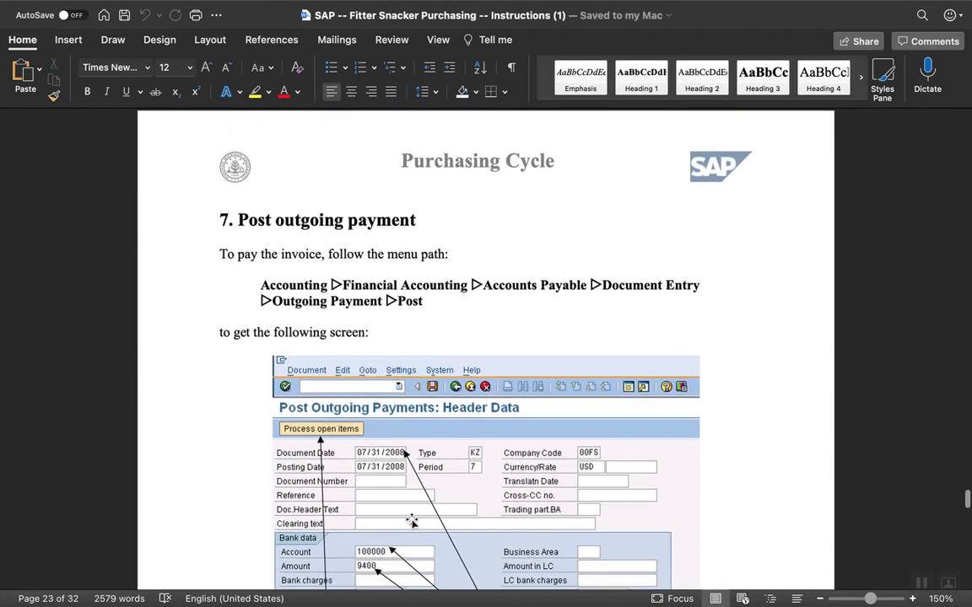
scroll(412, 521, "down", 20)
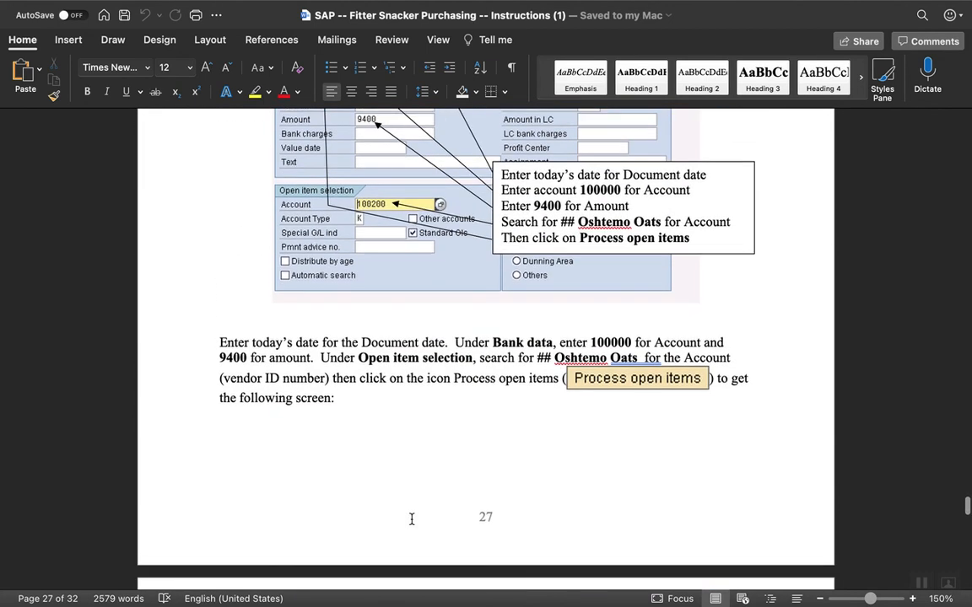
scroll(411, 522, "down", 12)
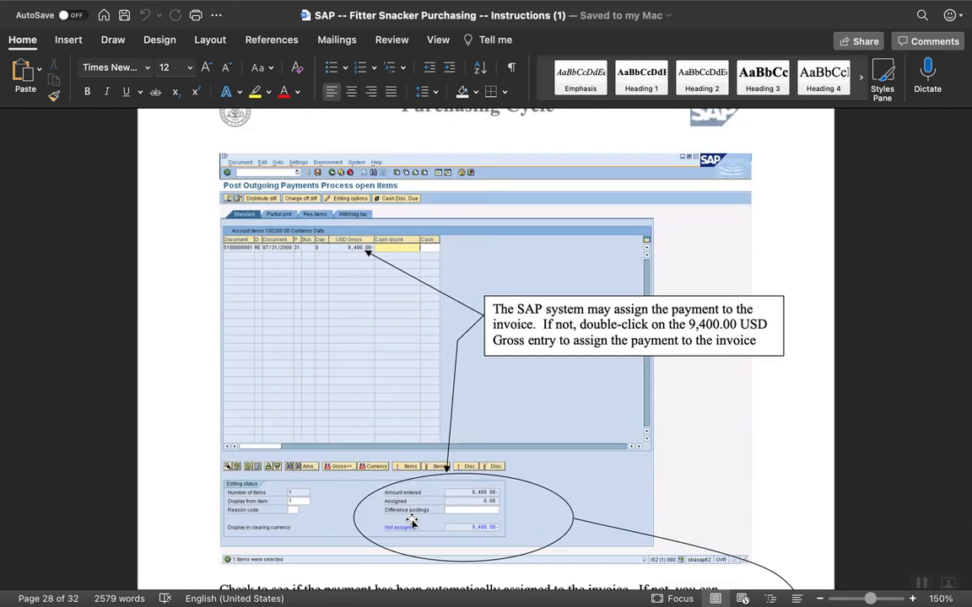
scroll(411, 521, "down", 20)
scroll(412, 521, "down", 13)
scroll(411, 521, "up", 5)
scroll(412, 522, "down", 12)
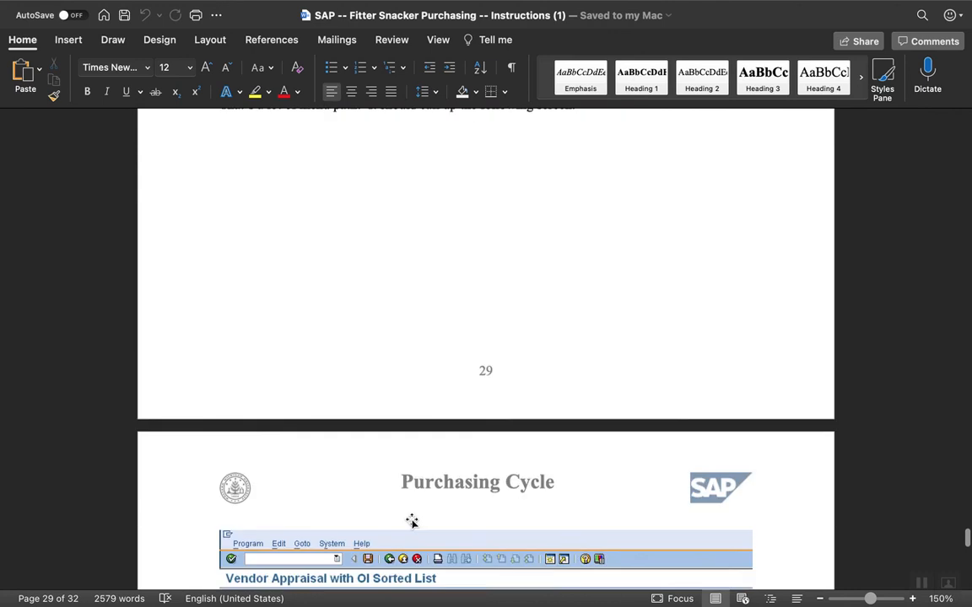
scroll(412, 521, "down", 20)
scroll(411, 520, "down", 20)
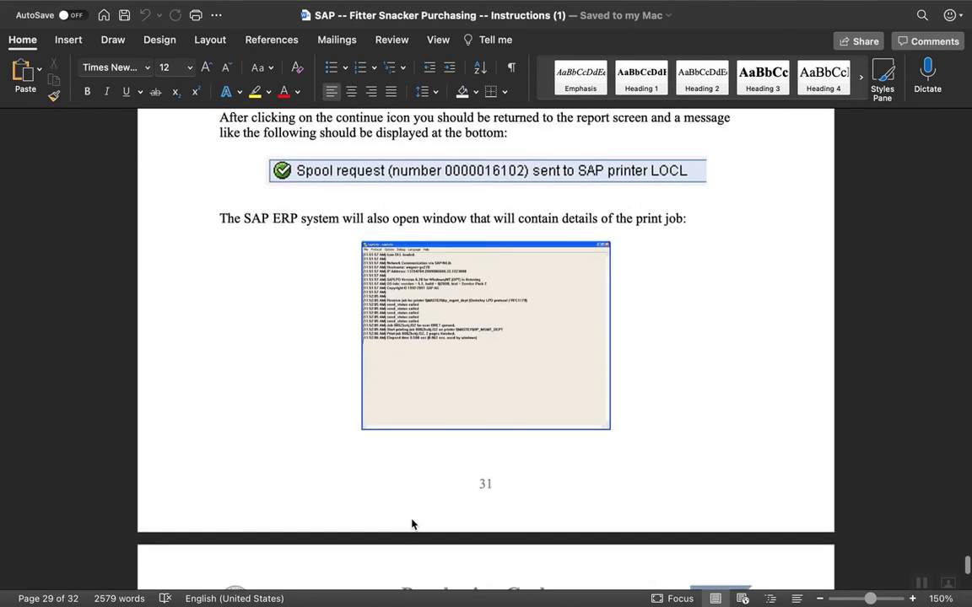
scroll(411, 523, "down", 10)
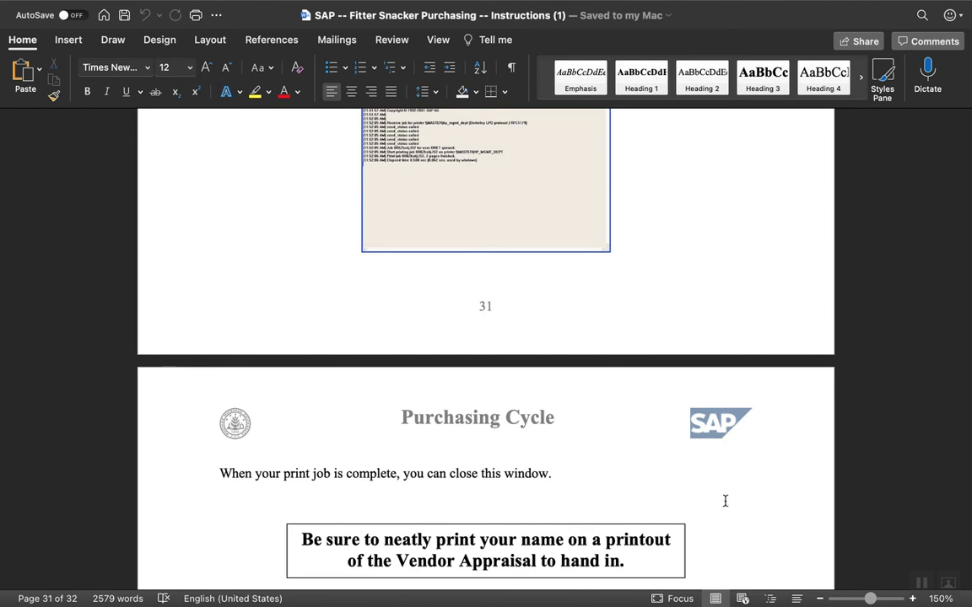
left_click(921, 584)
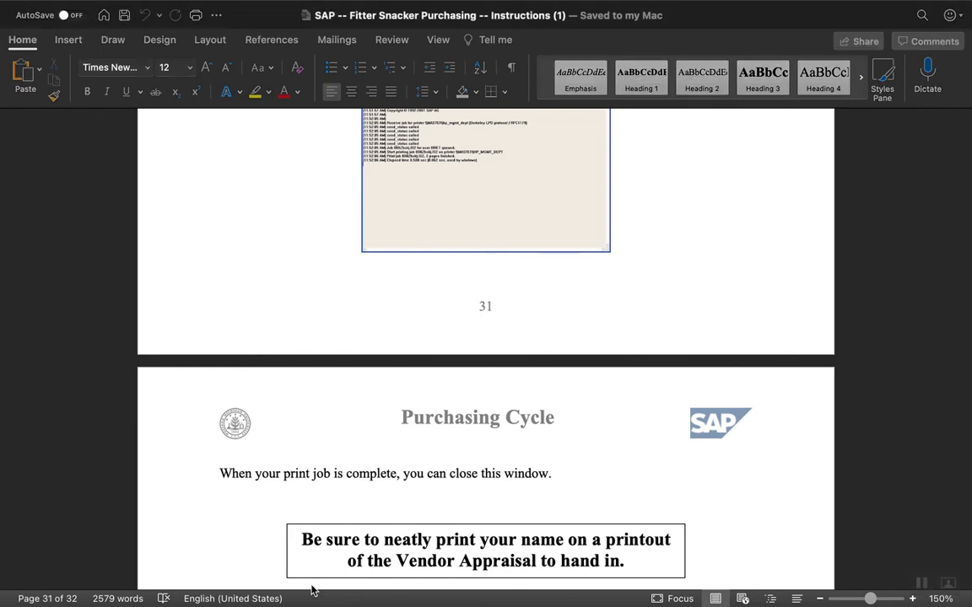